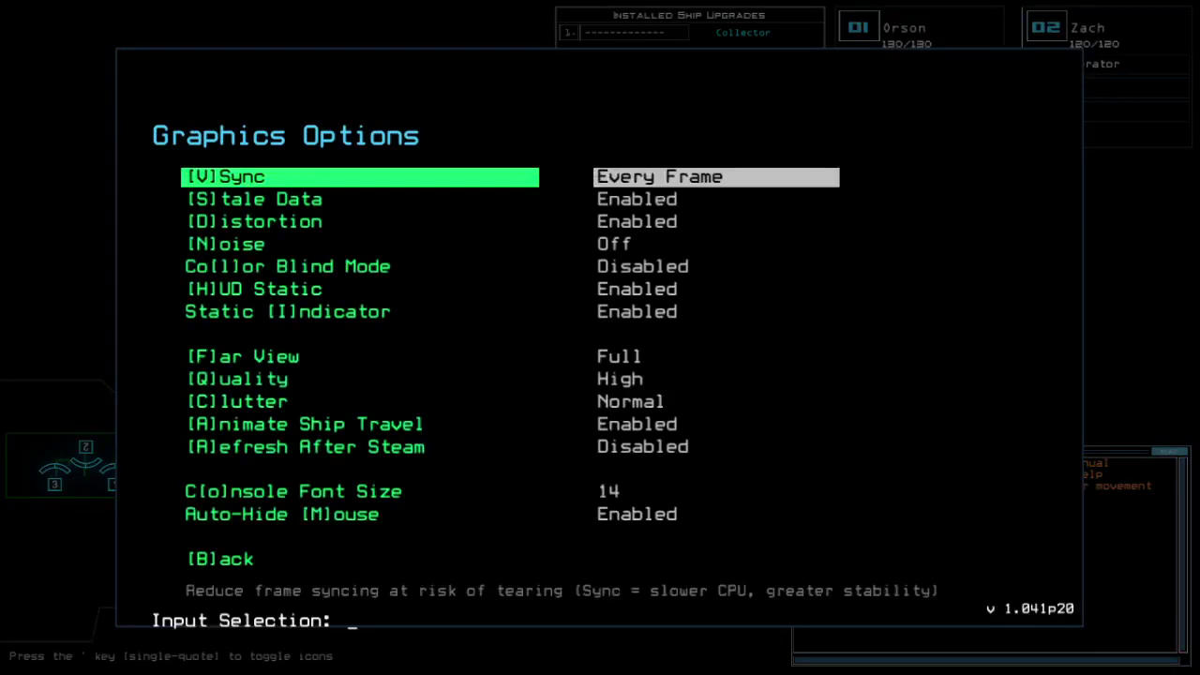
Back out of Graphics Options and Options to the MUTEKI 8 status report.
key("b")
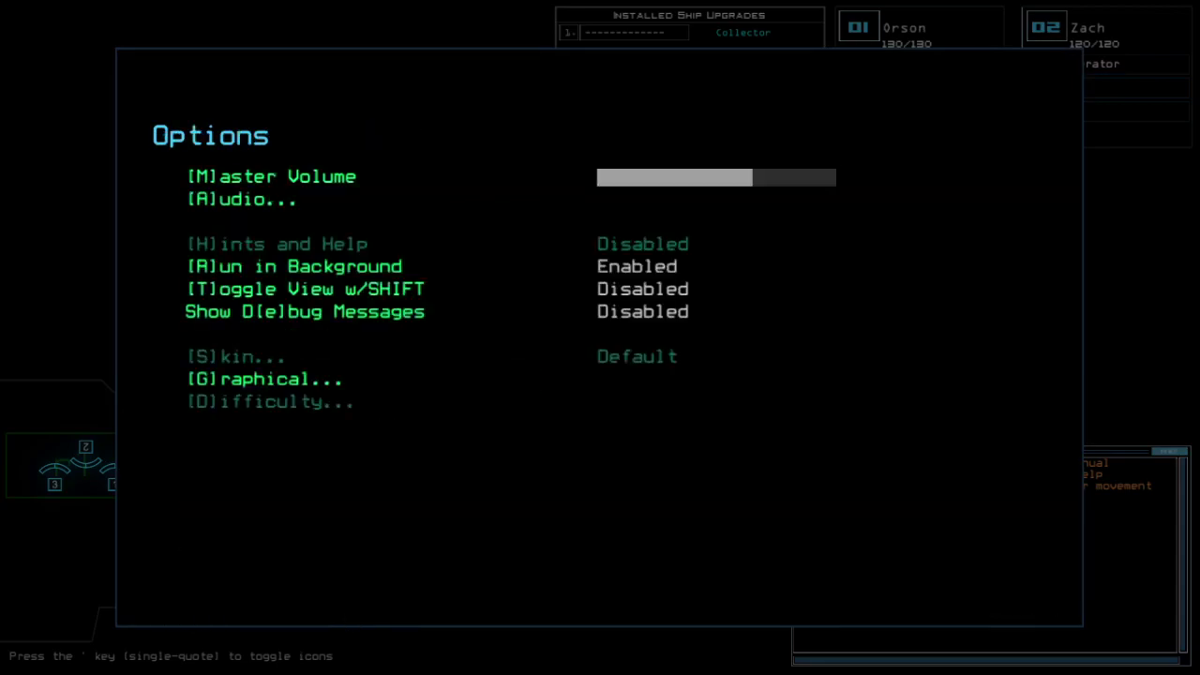
key("b")
key("b")
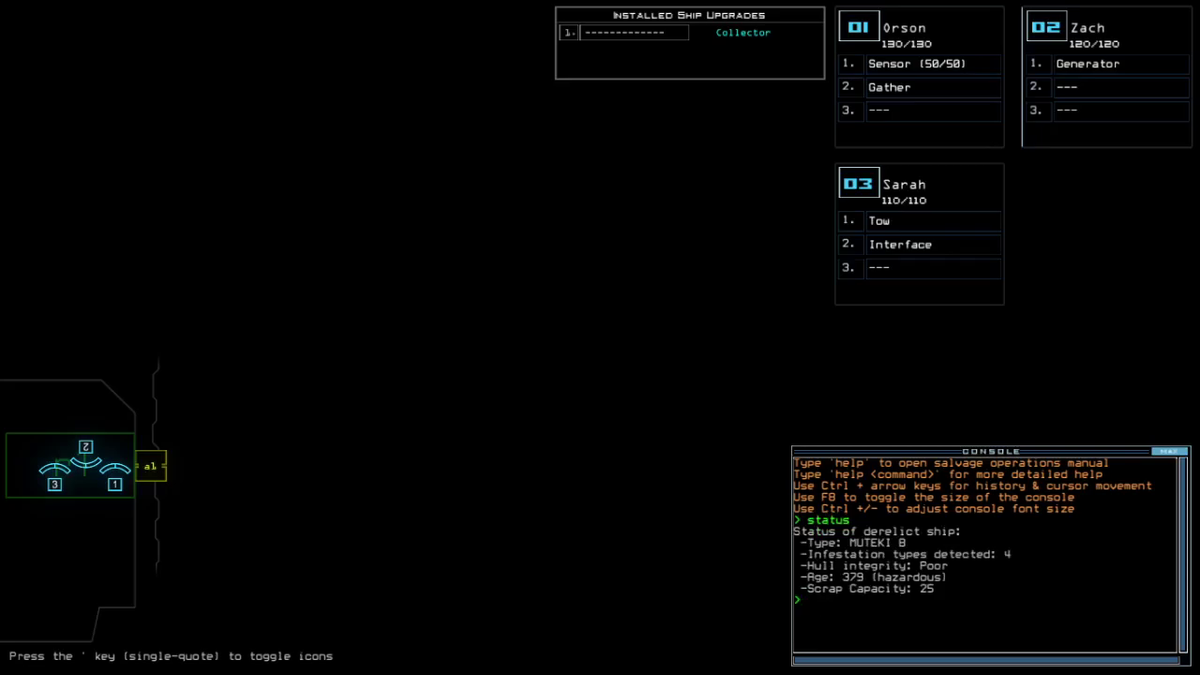
Rewrite the go alias as 'navigate 2 3 a1' in the alias editor and save it.
key("Left")
type("lias")
key("Return")
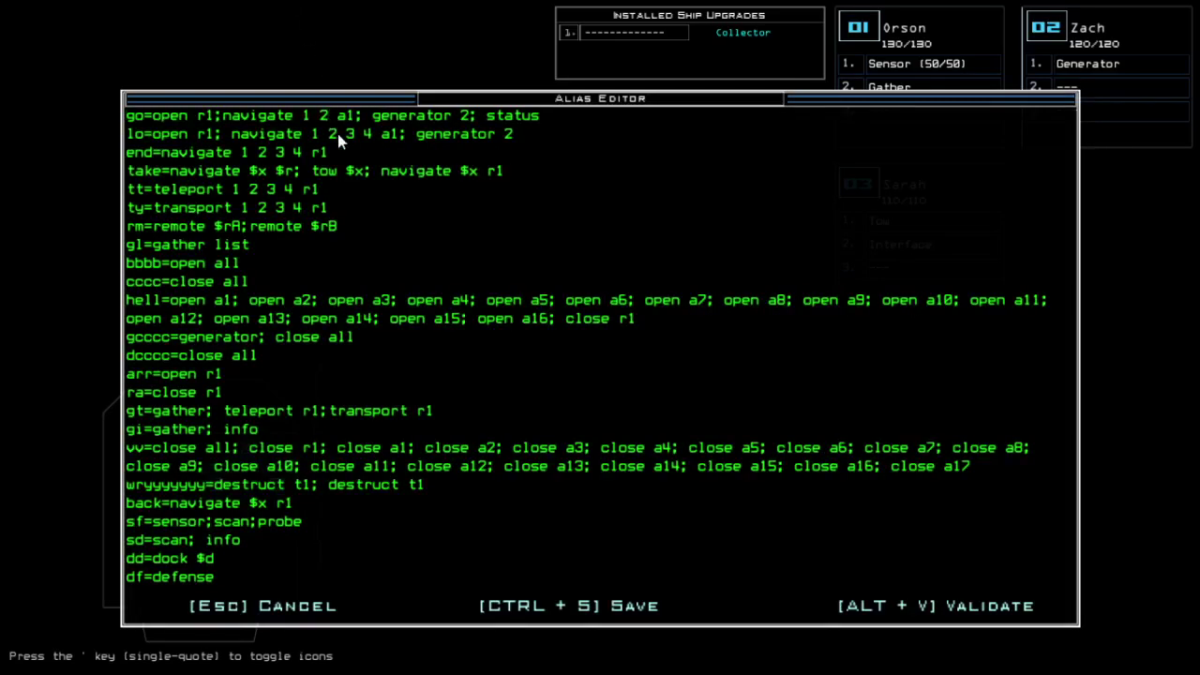
key("BackSpace")
key("BackSpace")
key("BackSpace")
key("BackSpace")
type("2 3")
key("ctrl+s")
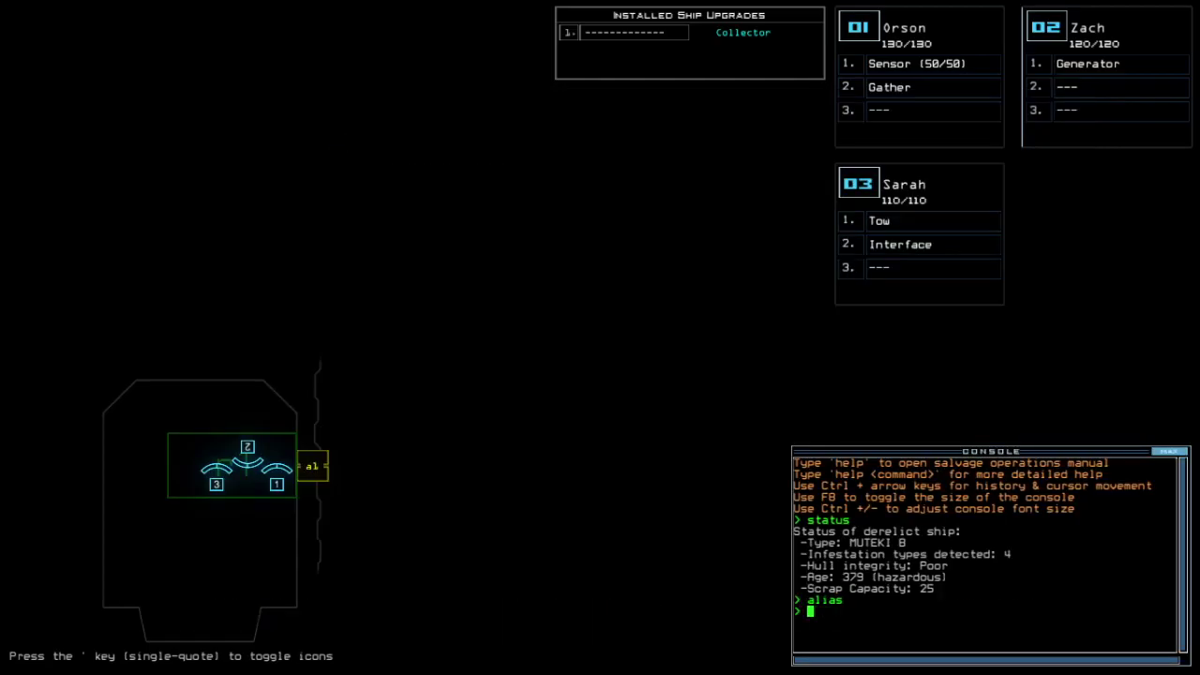
Swap modules twice so Sarah carries Sensor and Gather and Zach the tow.
key("Tab")
type("swap")
key("Return")
key("ctrl+Return")
type("swap")
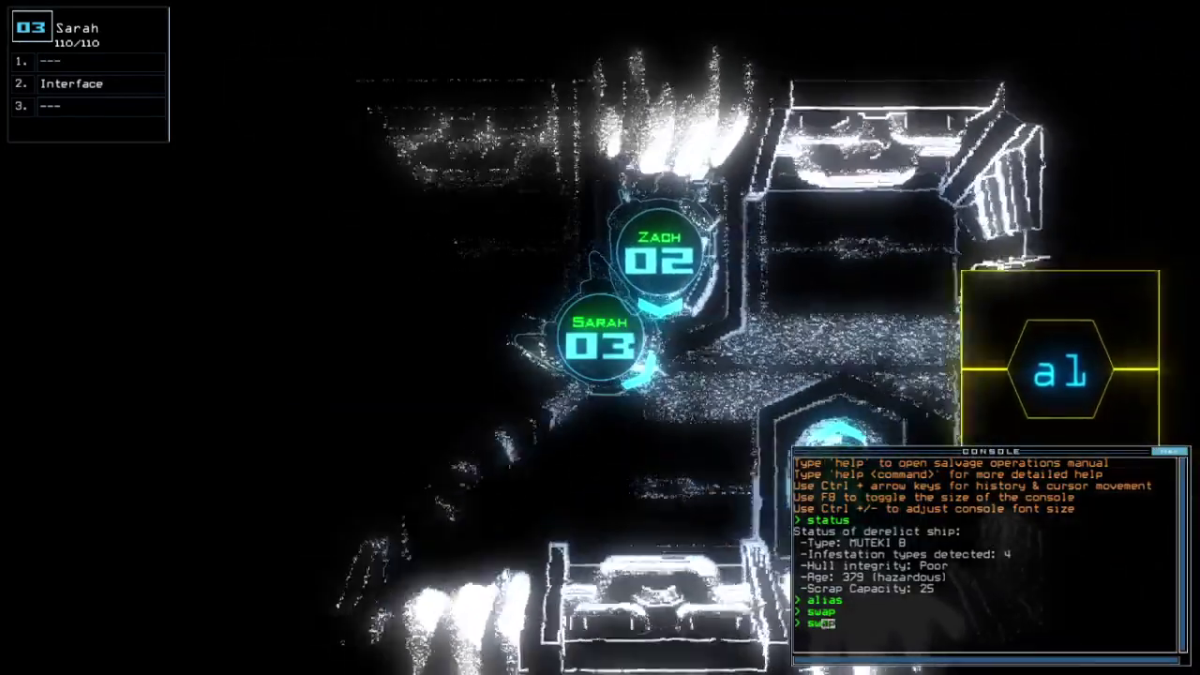
key("Return")
key("ctrl+Return")
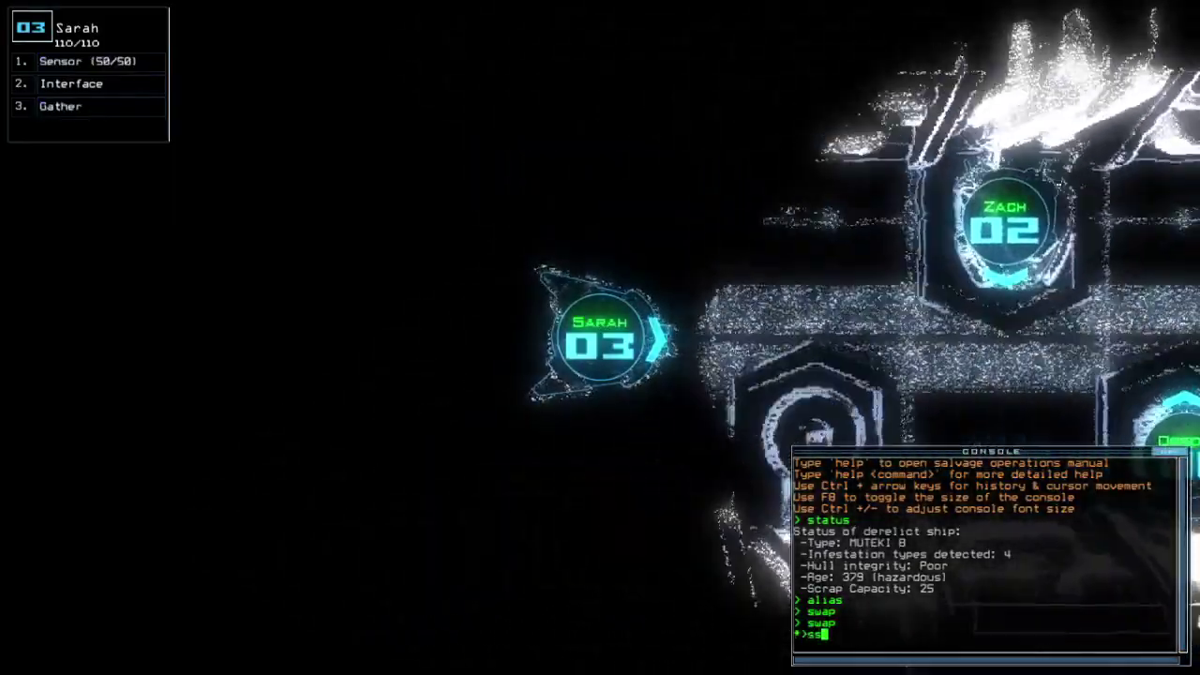
type("ss")
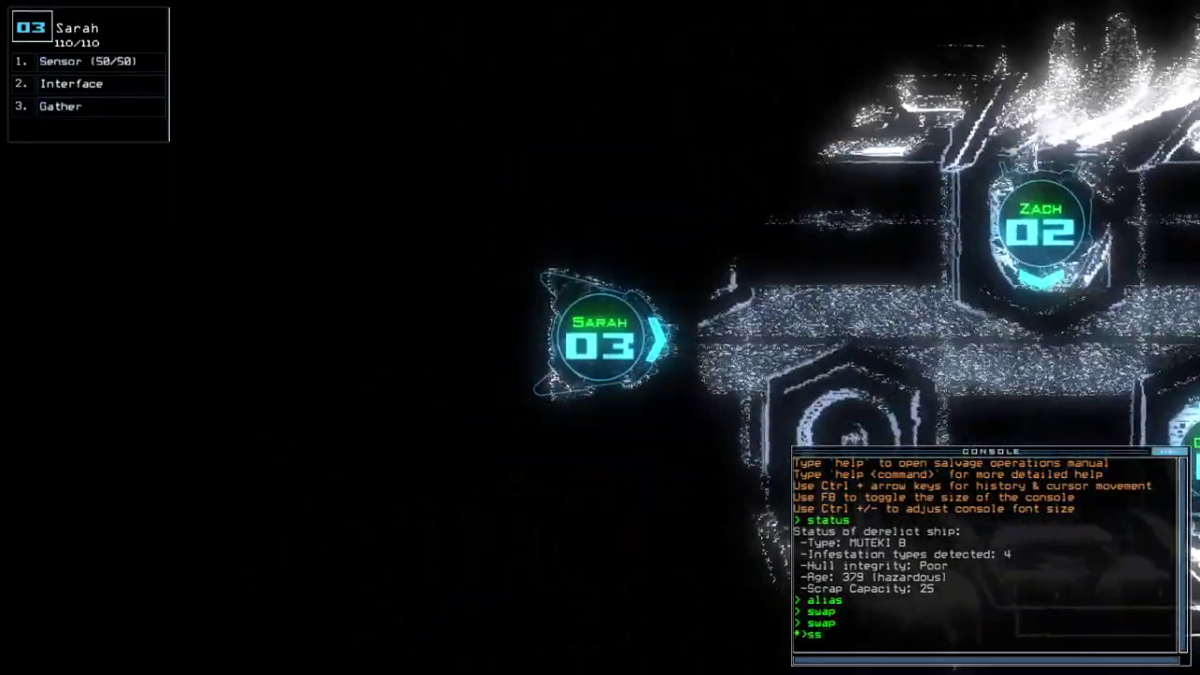
Drop a sensor, cycle through Orson, Zach and Sarah, send drones forward and collect scrap.
key("Return")
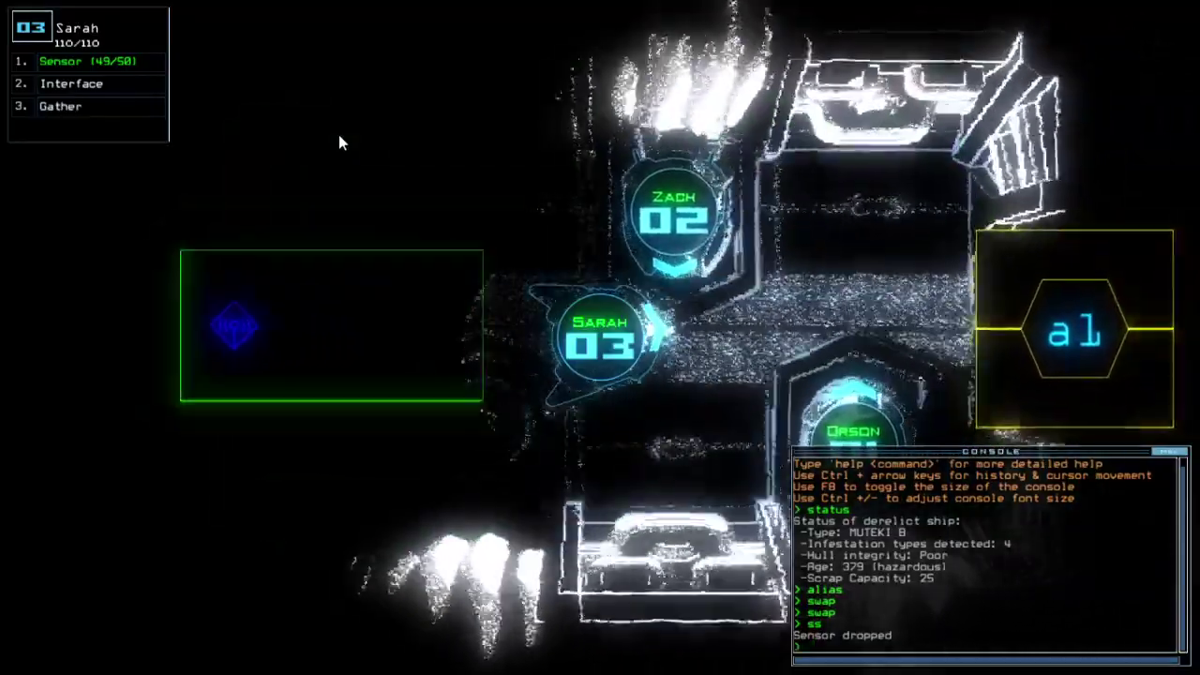
key("space")
key("1")
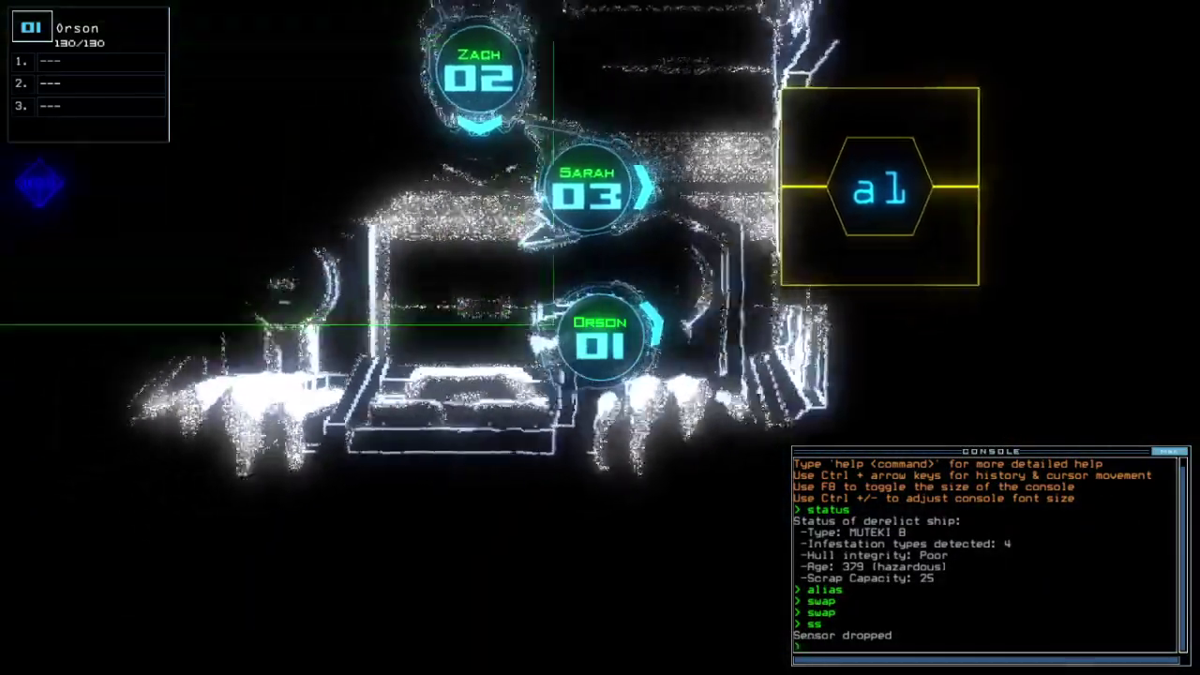
key("2")
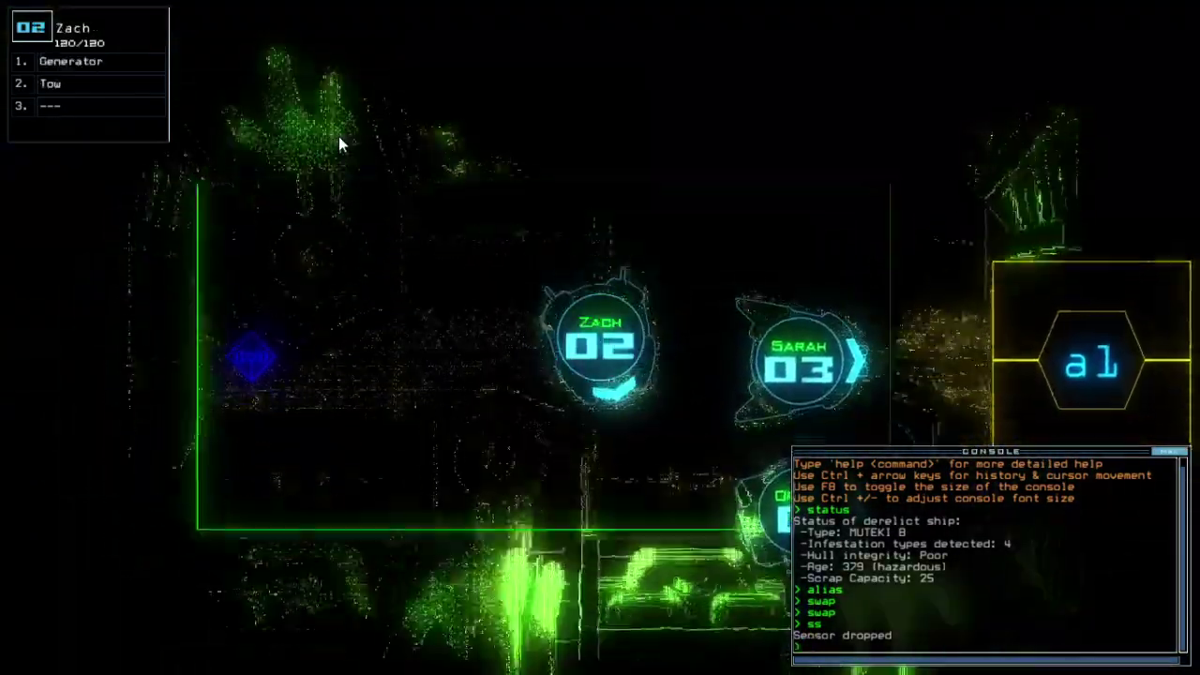
key("3")
type("lo")
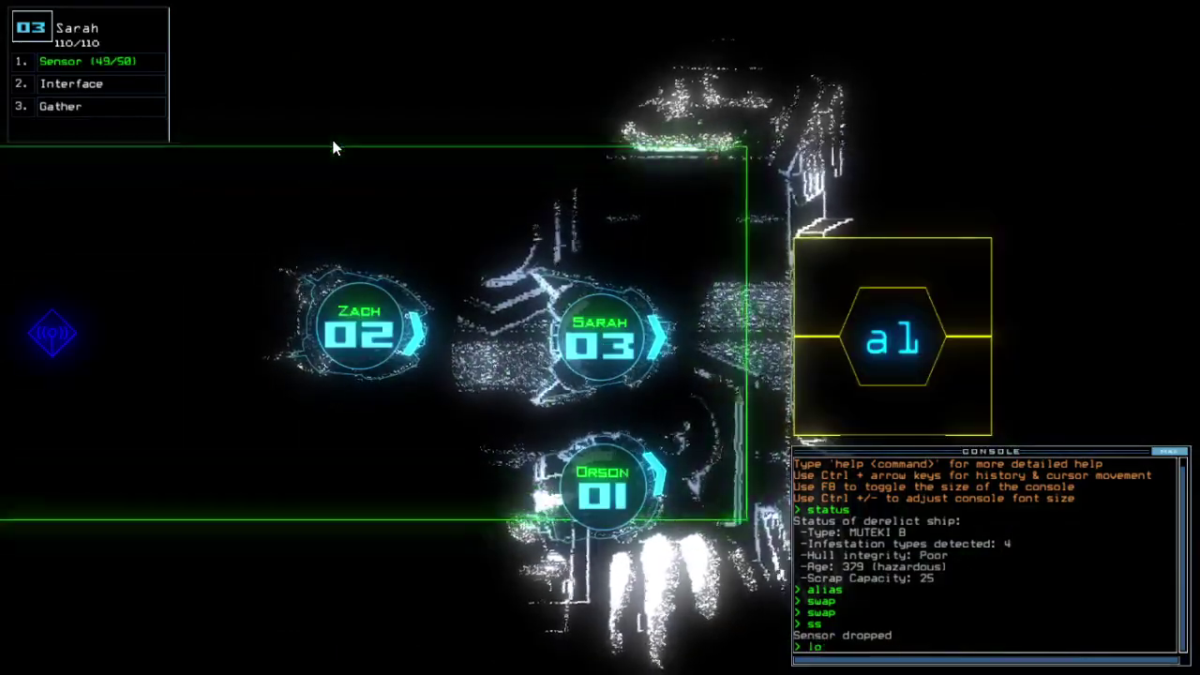
key("Return")
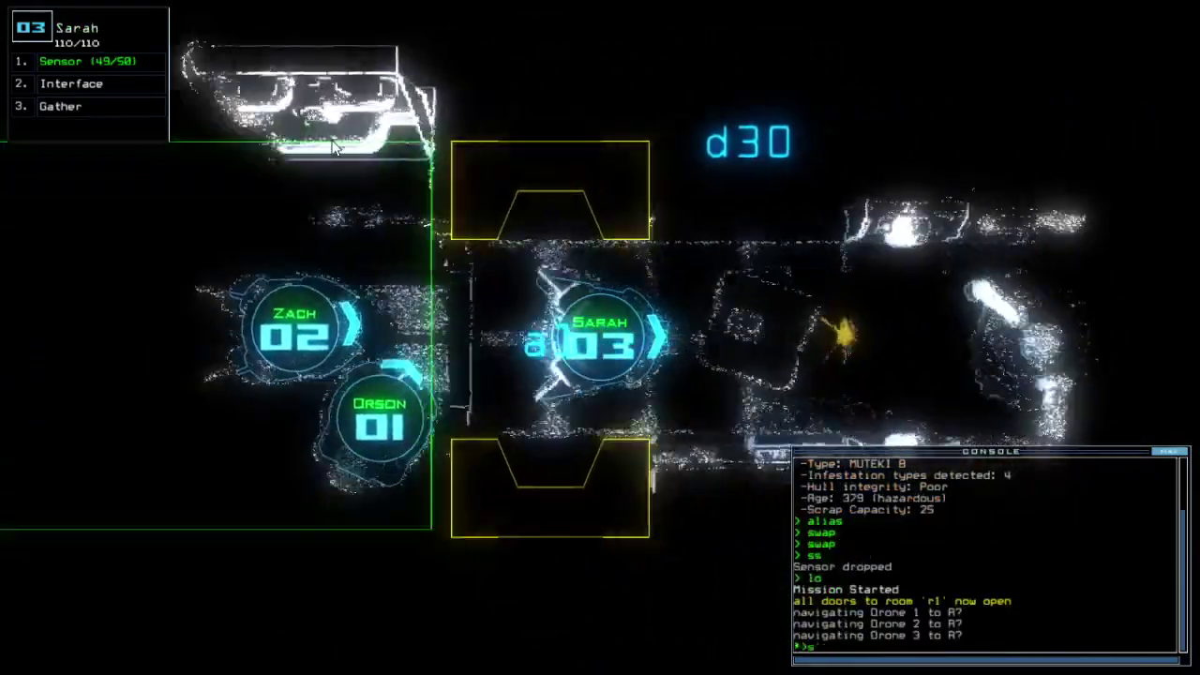
type("s")
key("Return")
type("g")
key("Return")
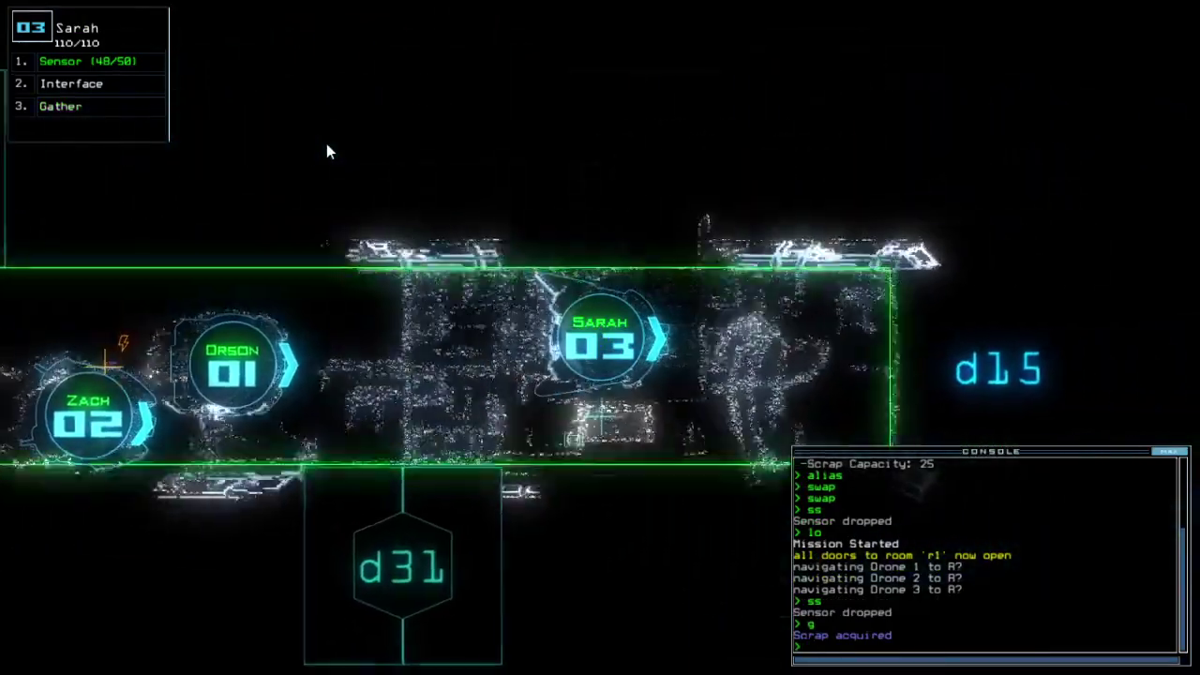
Activate the generator and interface, scan 13 rooms, re-dock at a2 and open r1's doors.
key("Tab")
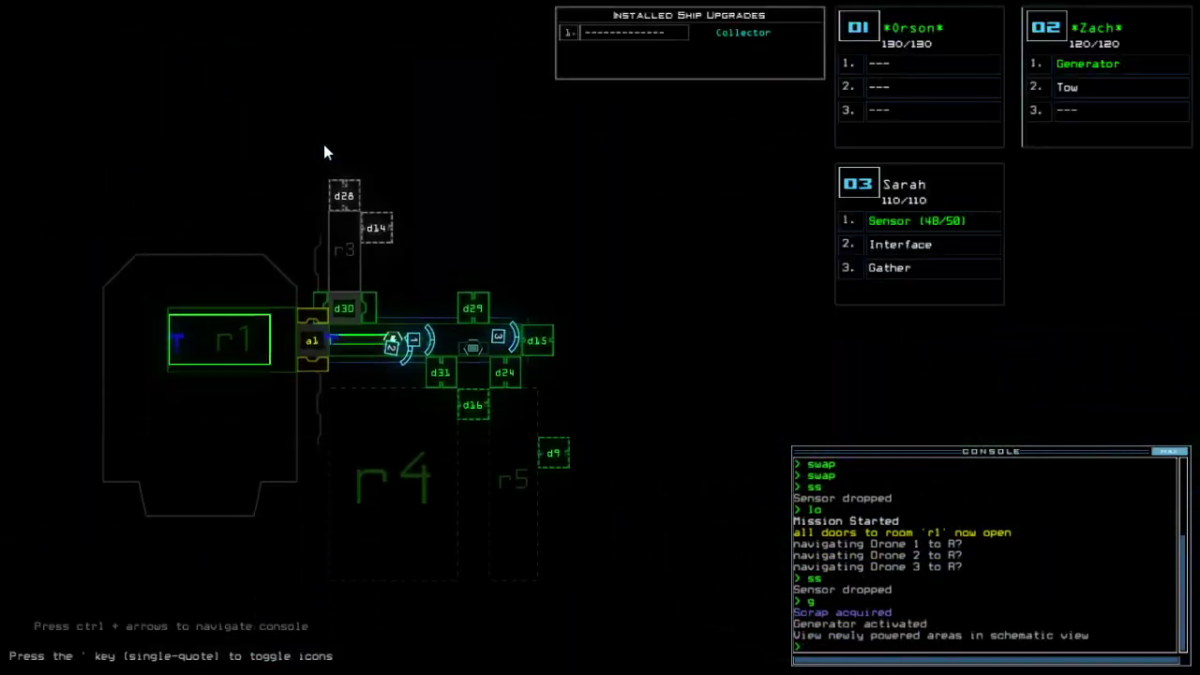
key("Tab")
type("interface")
key("Return")
key("Tab")
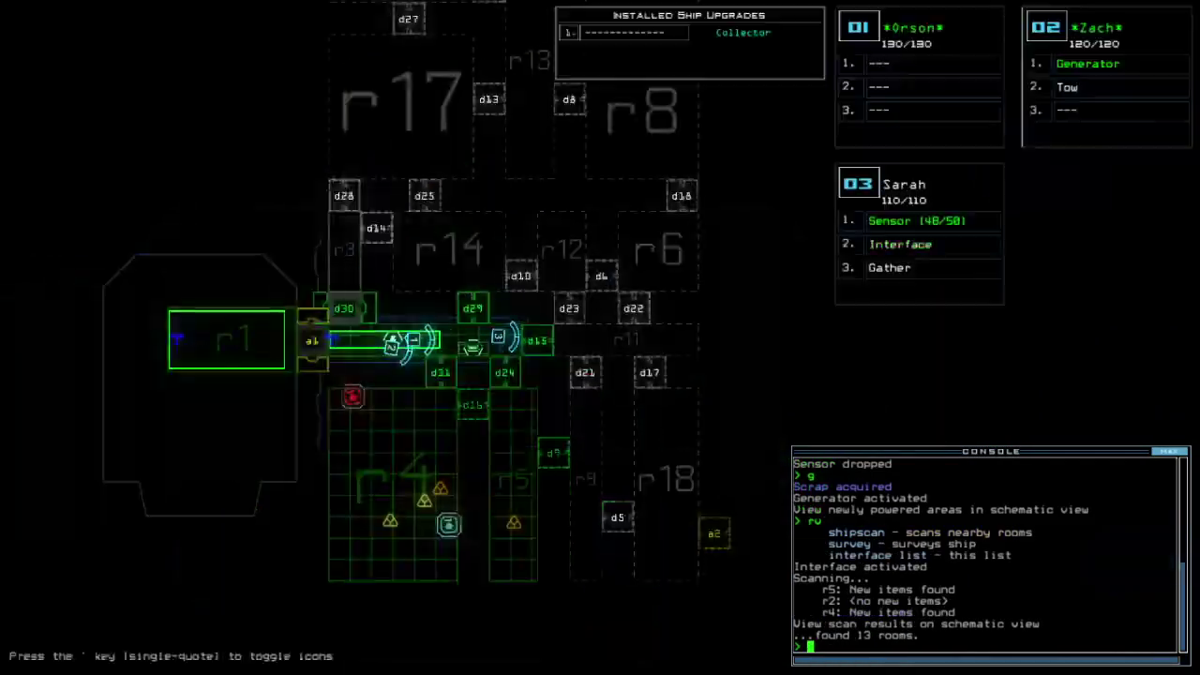
scroll(324, 145, "down", 3)
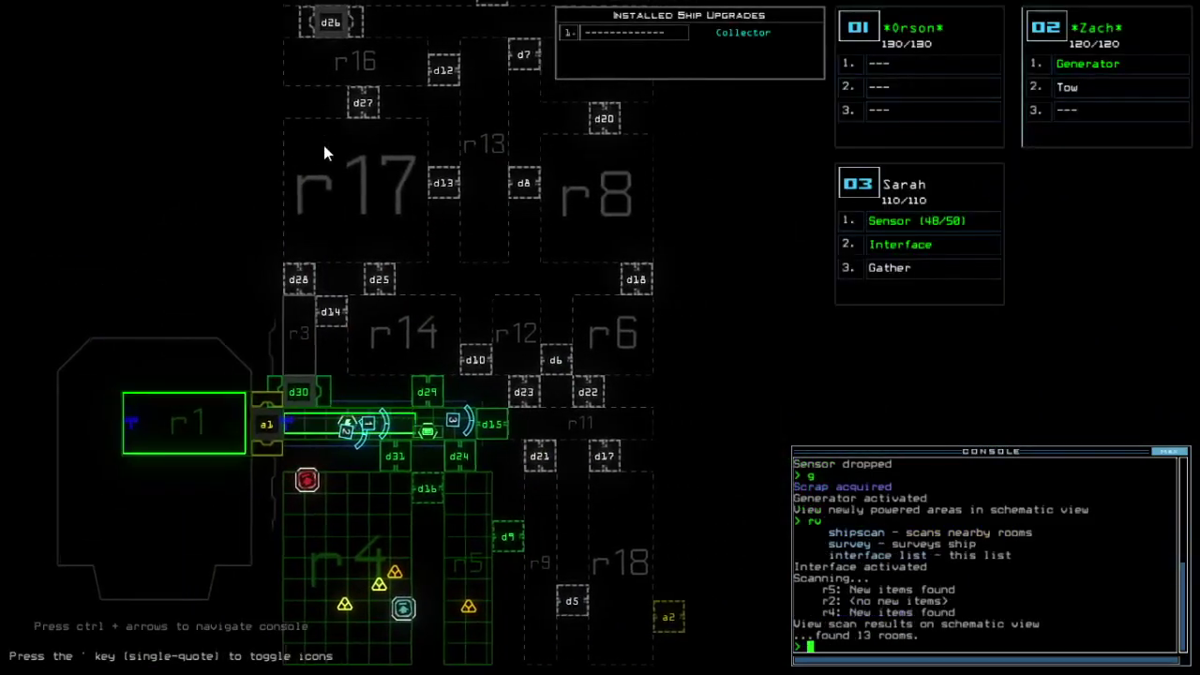
type("dd a2")
key("Return")
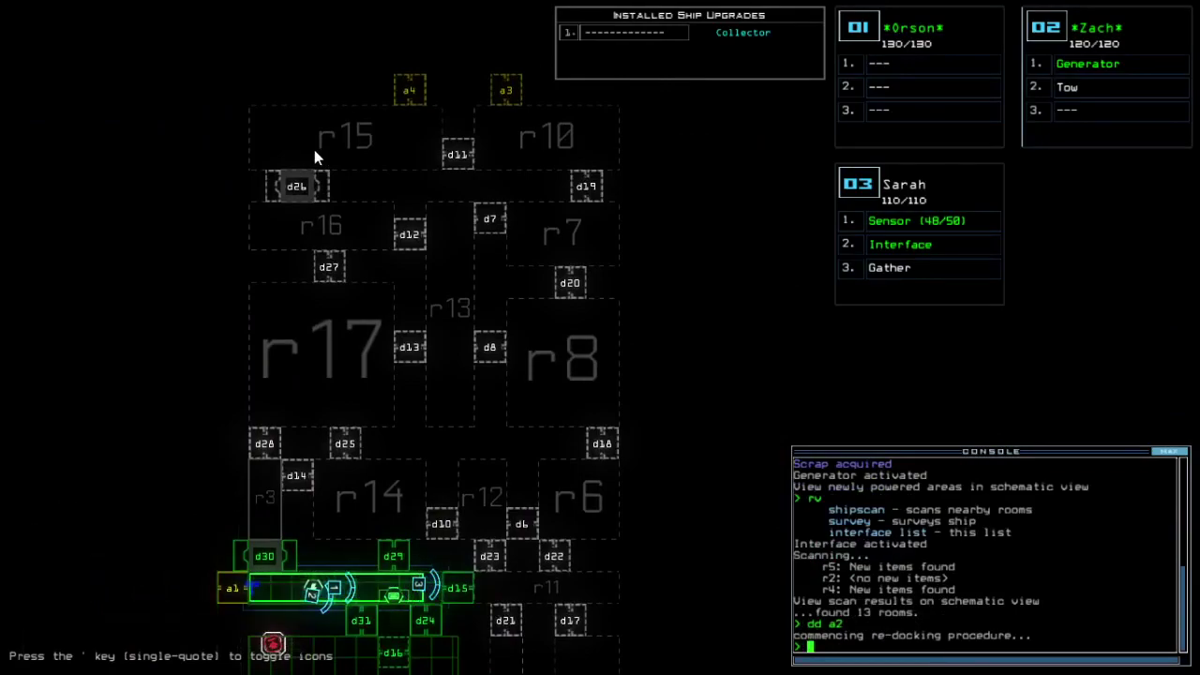
type("arr")
key("Return")
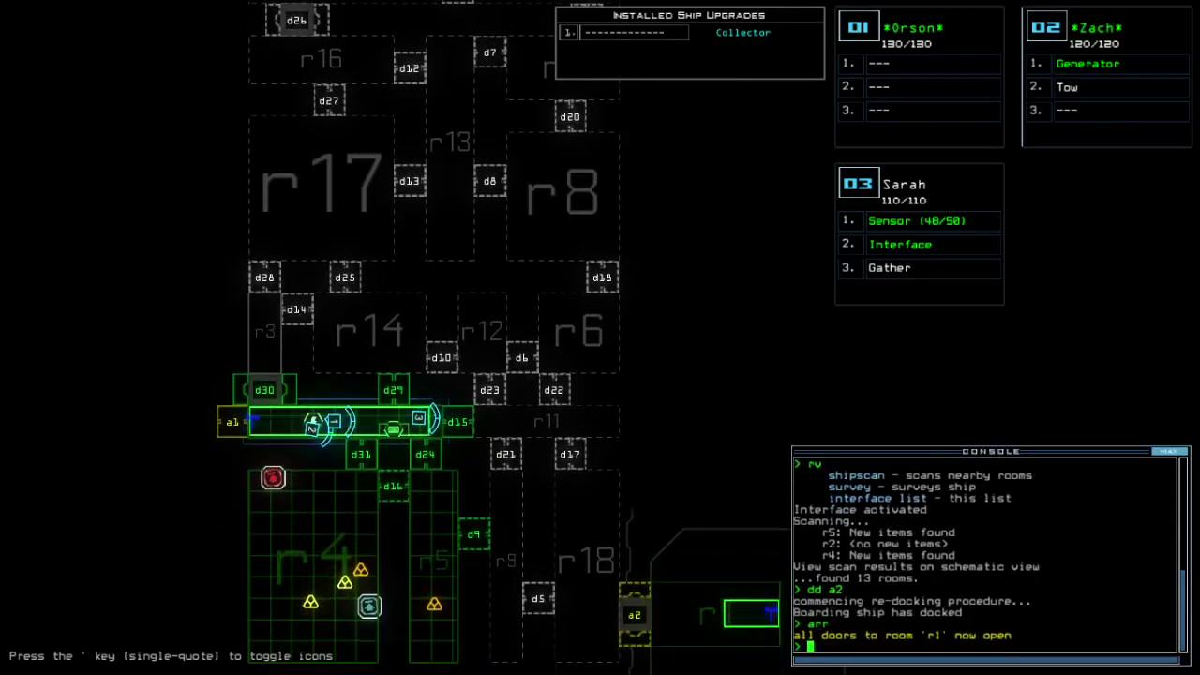
Select Sarah, open door d15 and drop a sensor beside it.
key("Tab")
key("3")
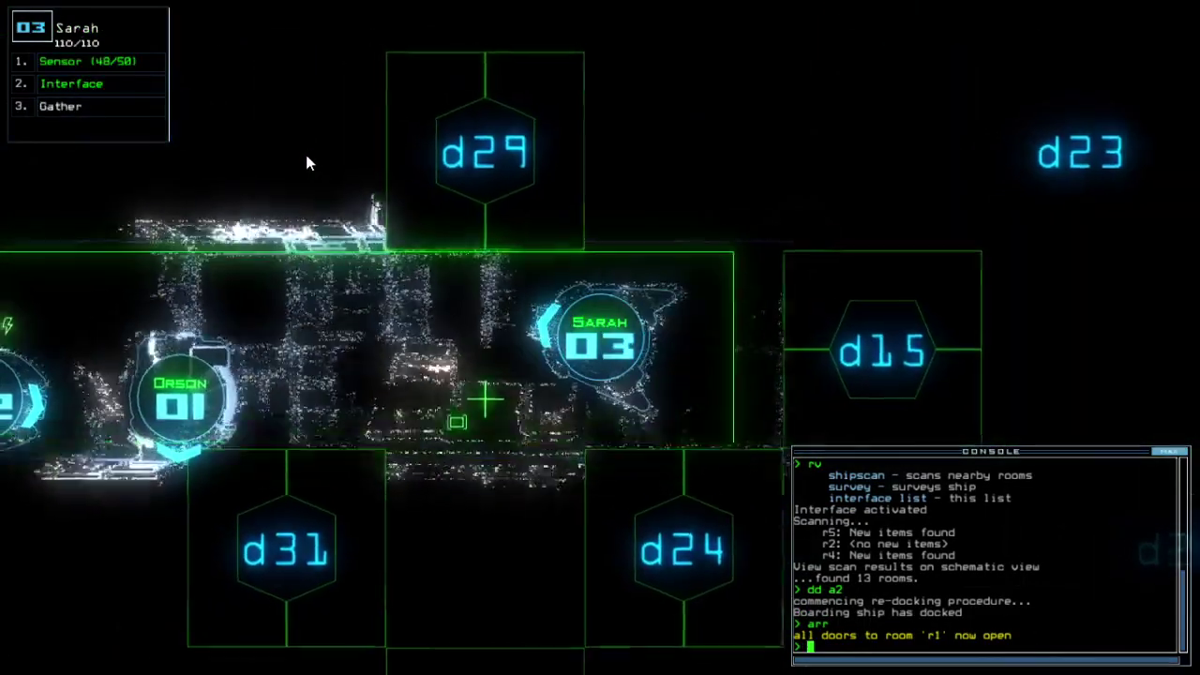
key("Tab")
key("Tab")
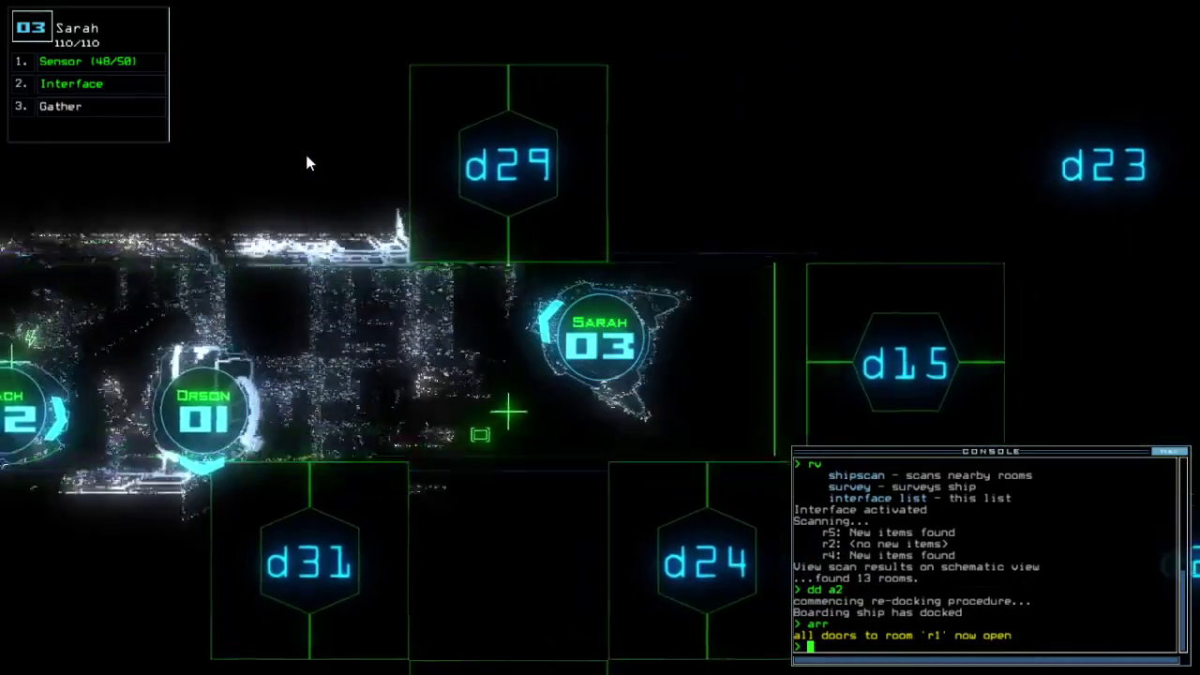
type("d15")
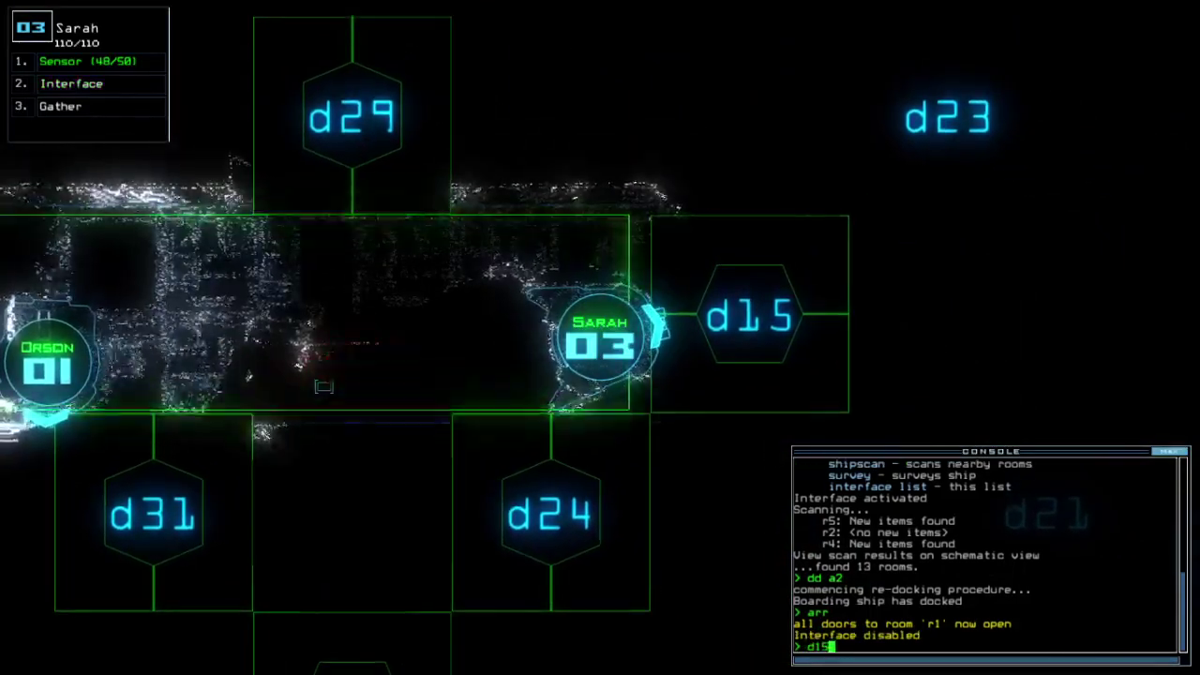
key("Return")
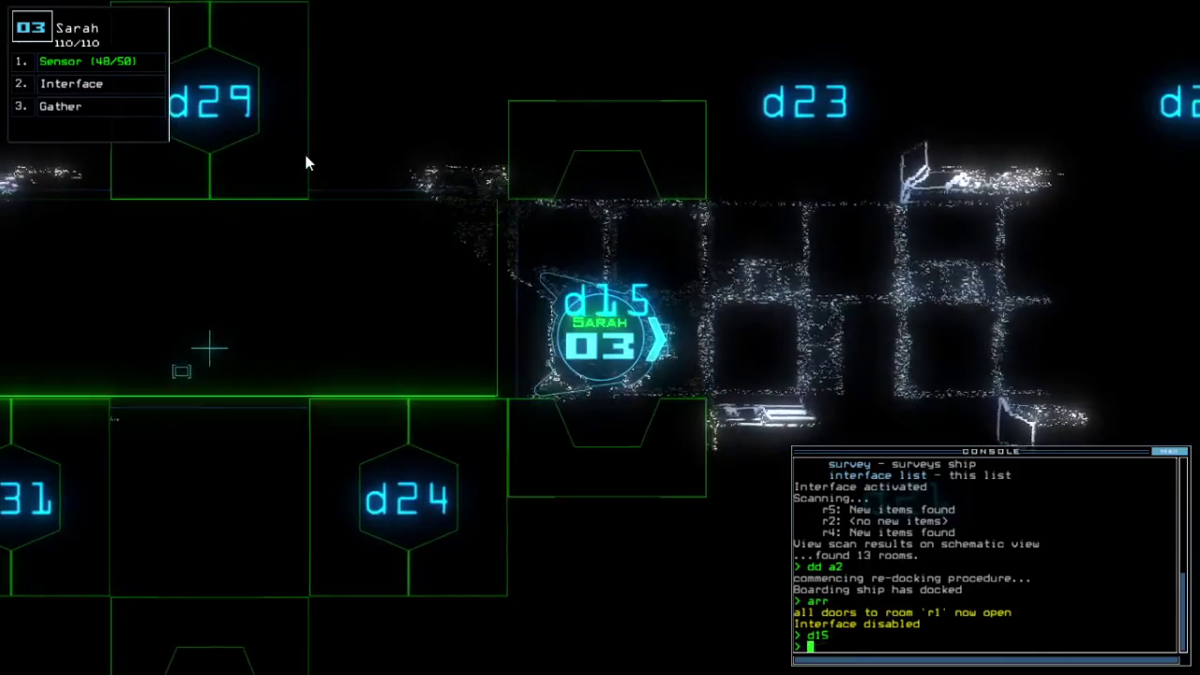
key("Return")
type("ss")
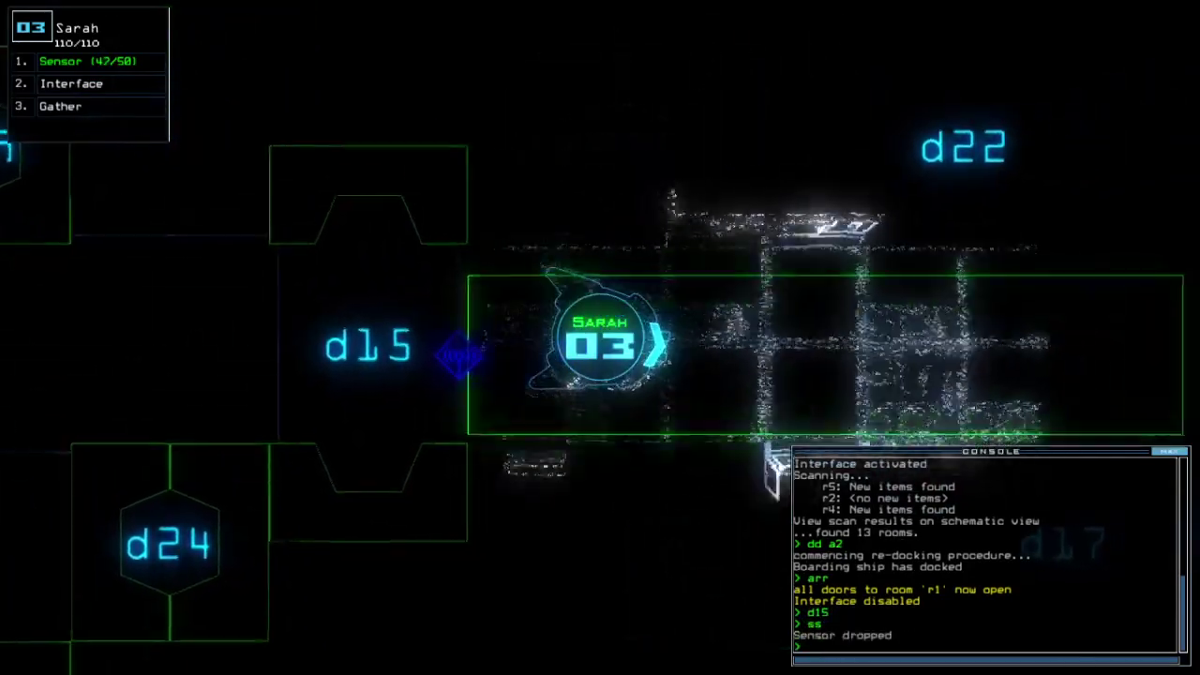
Send Sarah through d15 again and drop another sensor, leaving 46 of 50.
key("space")
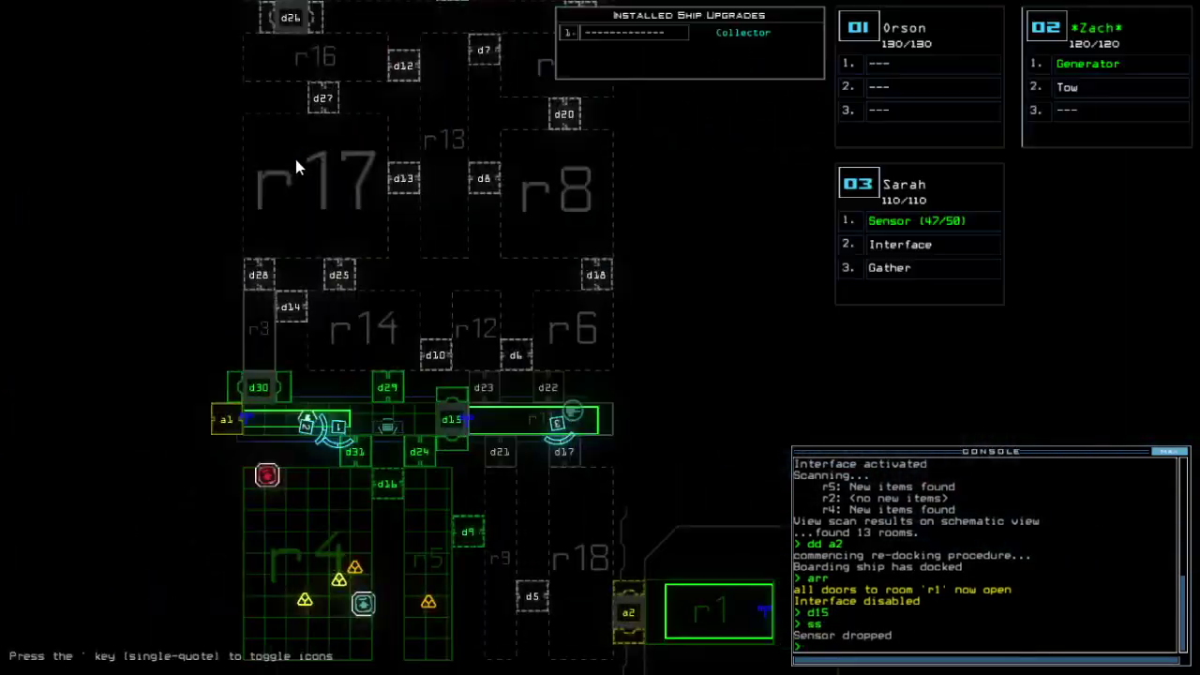
key("space")
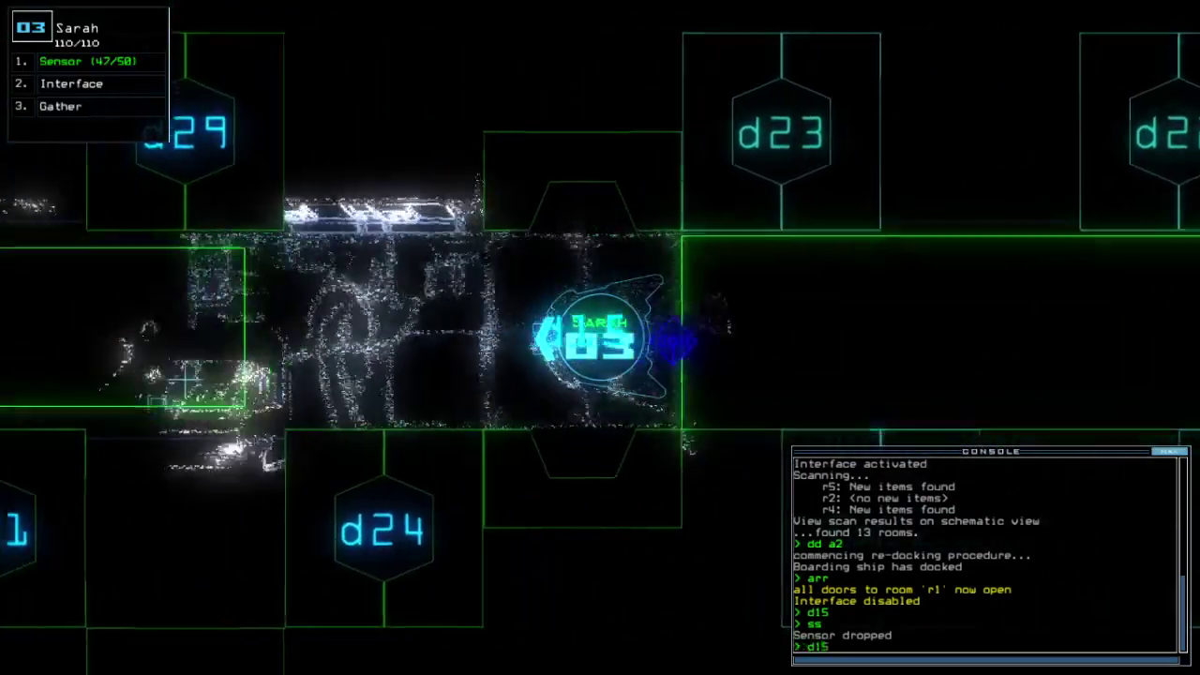
type("d15")
key("Return")
key("space")
key("space")
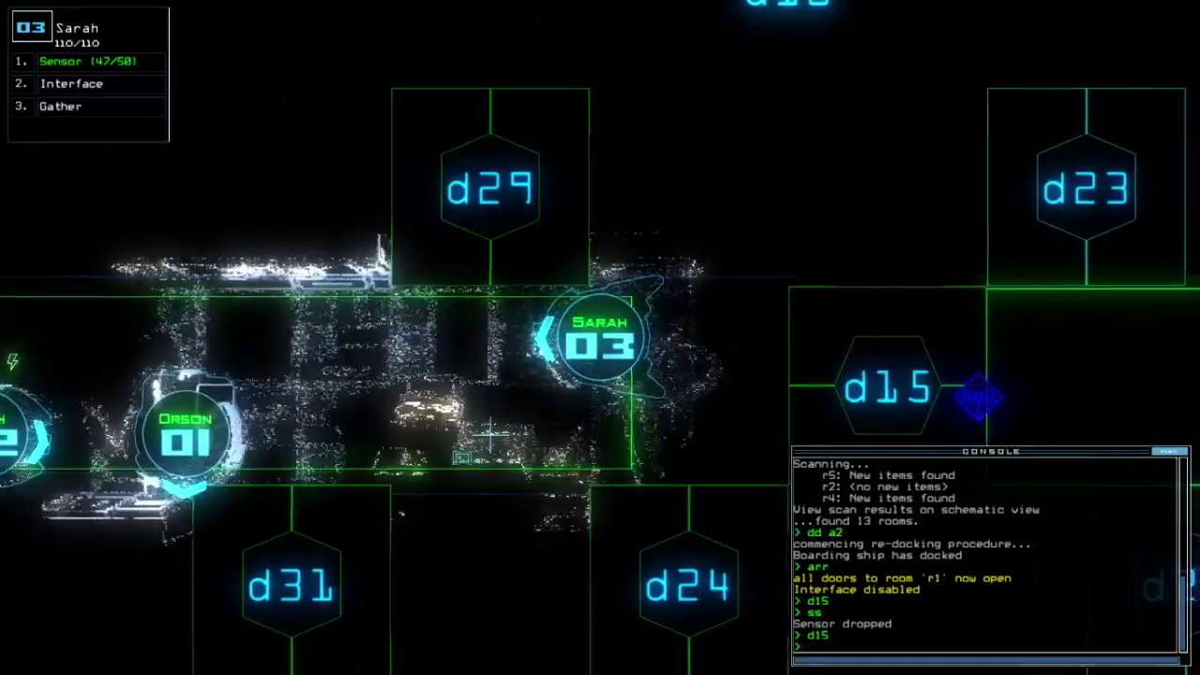
key("1")
key("3")
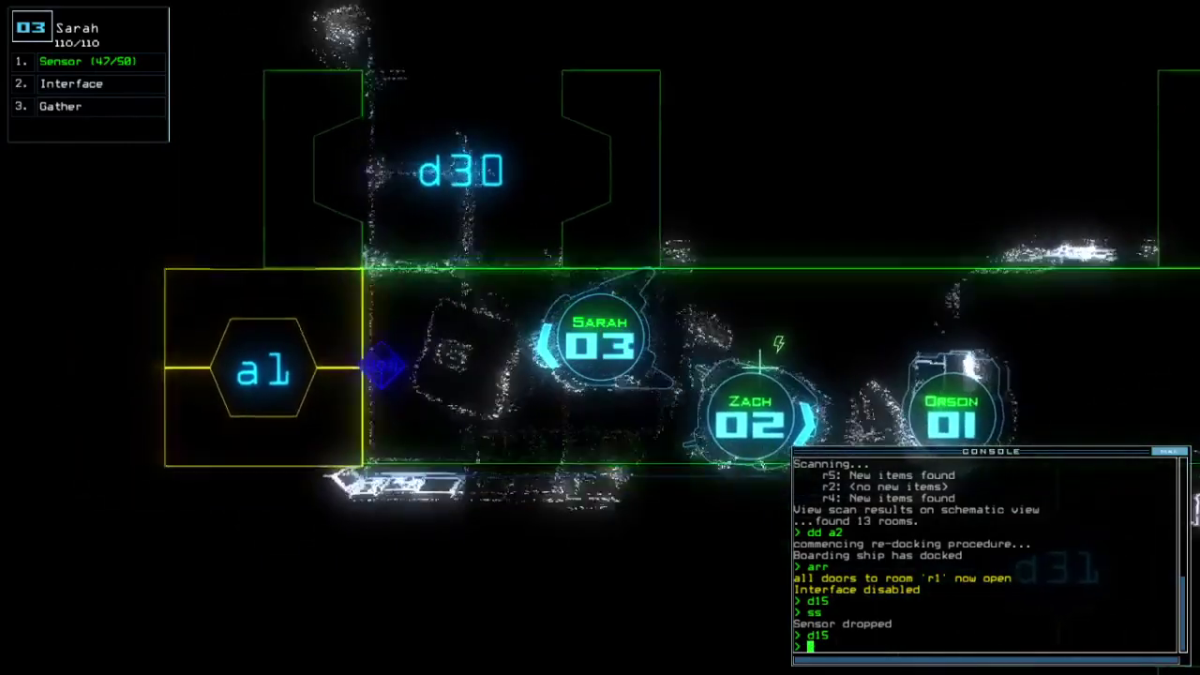
key("Up")
type("ss")
key("Return")
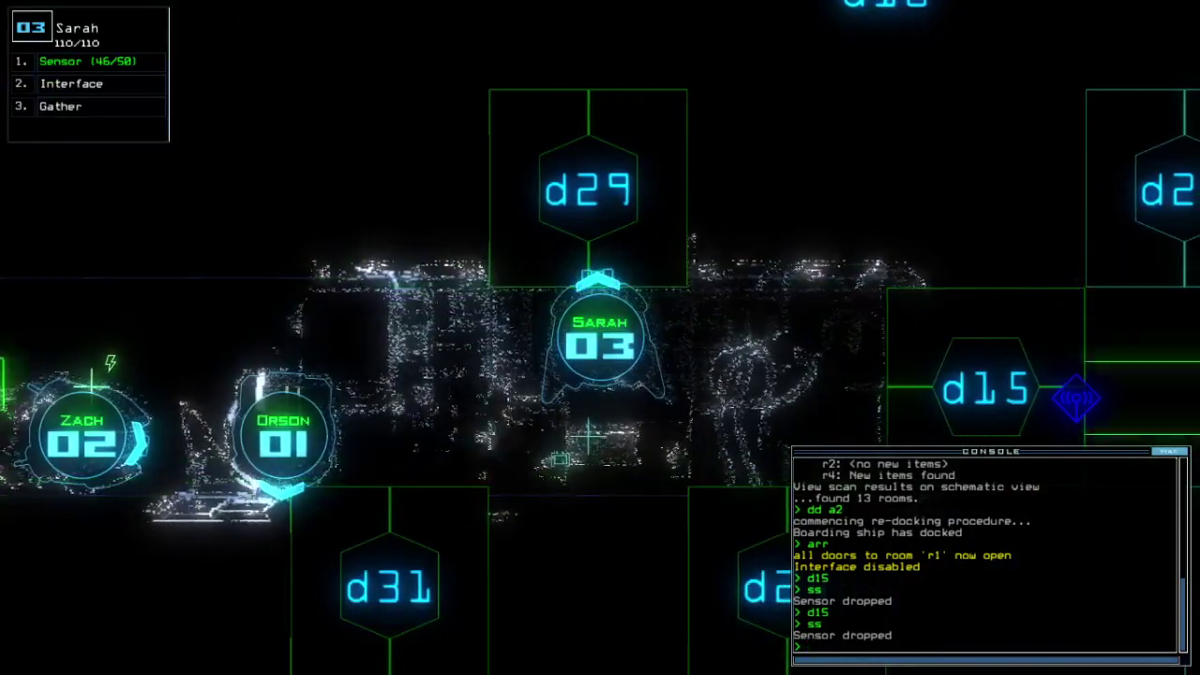
Open door d29 and drop a sensor from drone 3.
key("space")
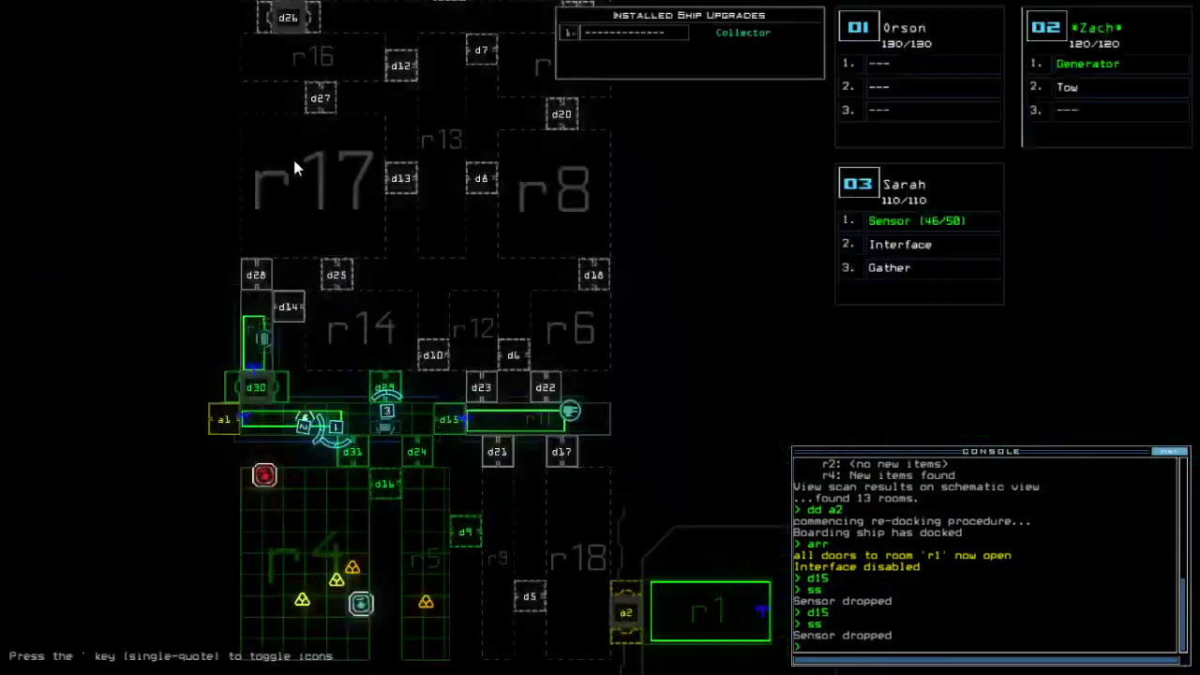
type("d29")
key("Return")
key("space")
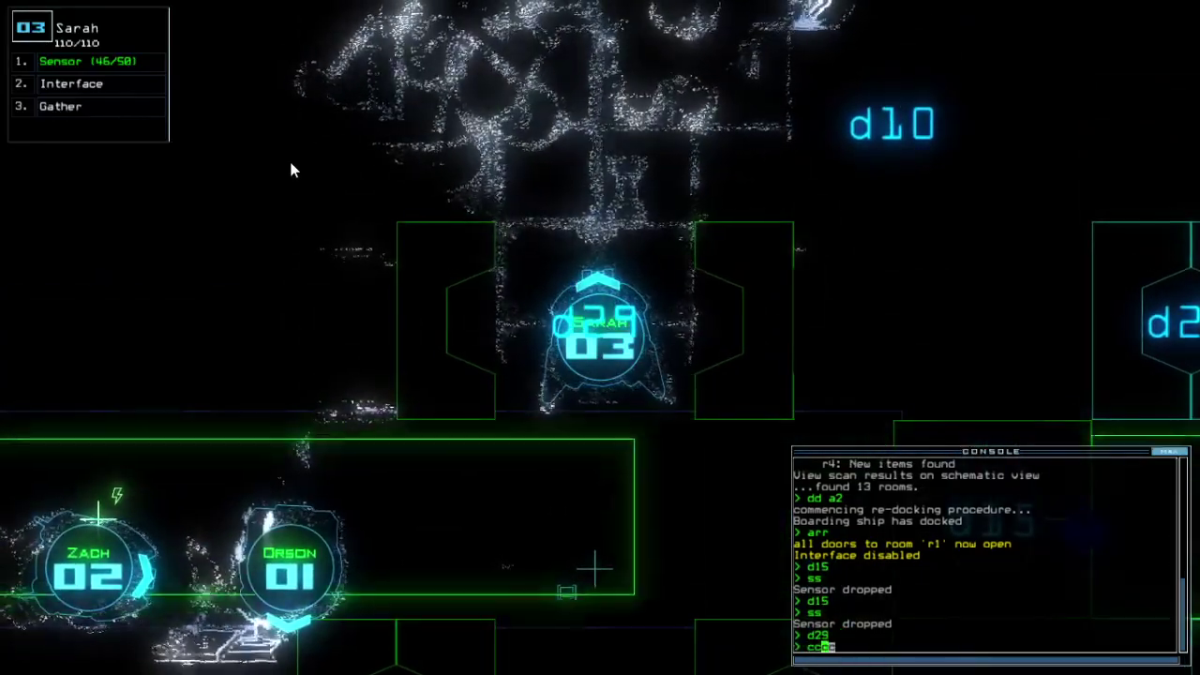
type("cc")
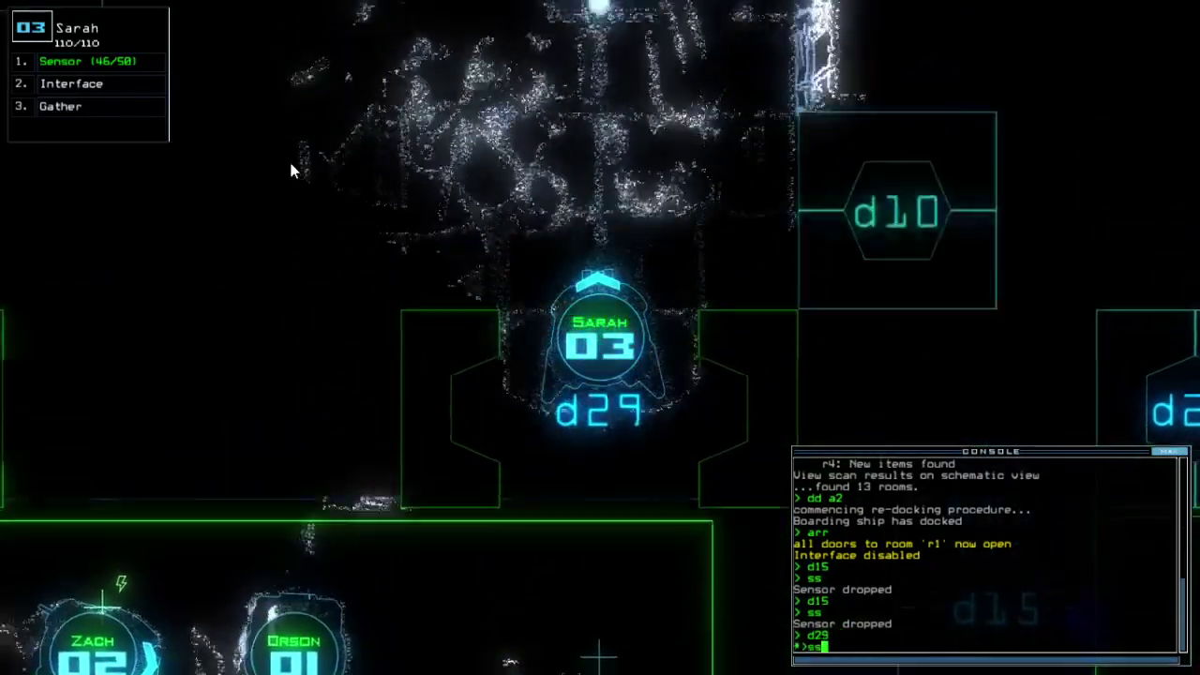
key("Return")
type("navigate 2")
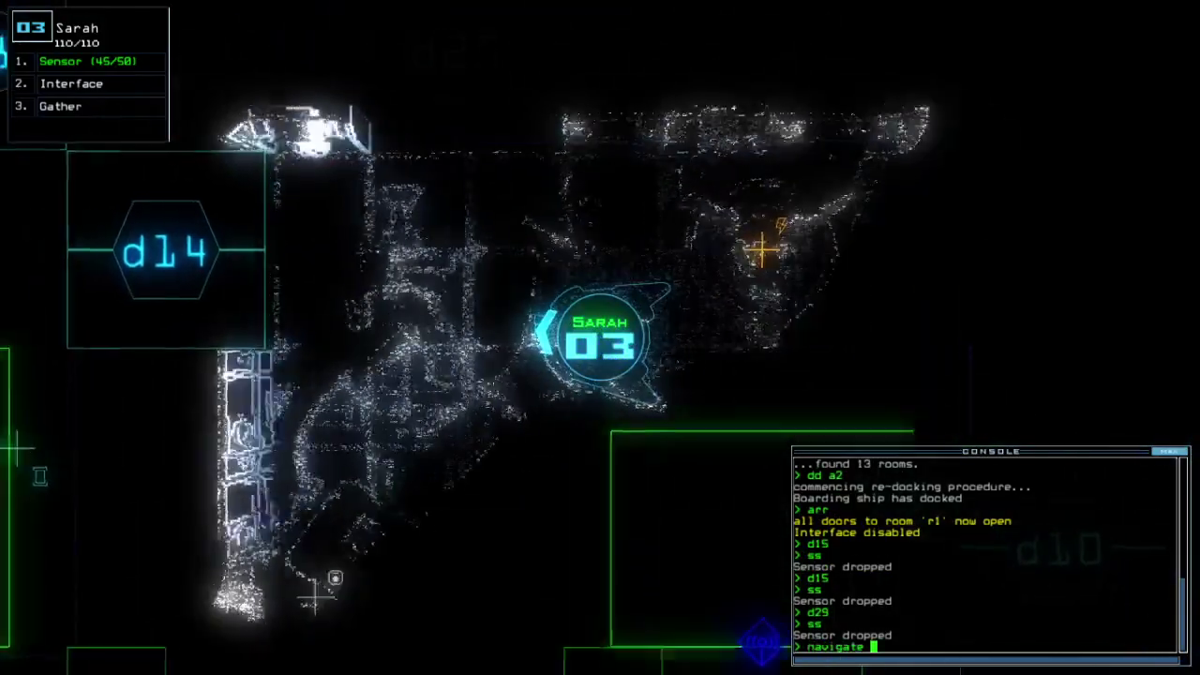
Send Zach (drone 2) to room r14 to reactivate its generator.
key("Return")
key("space")
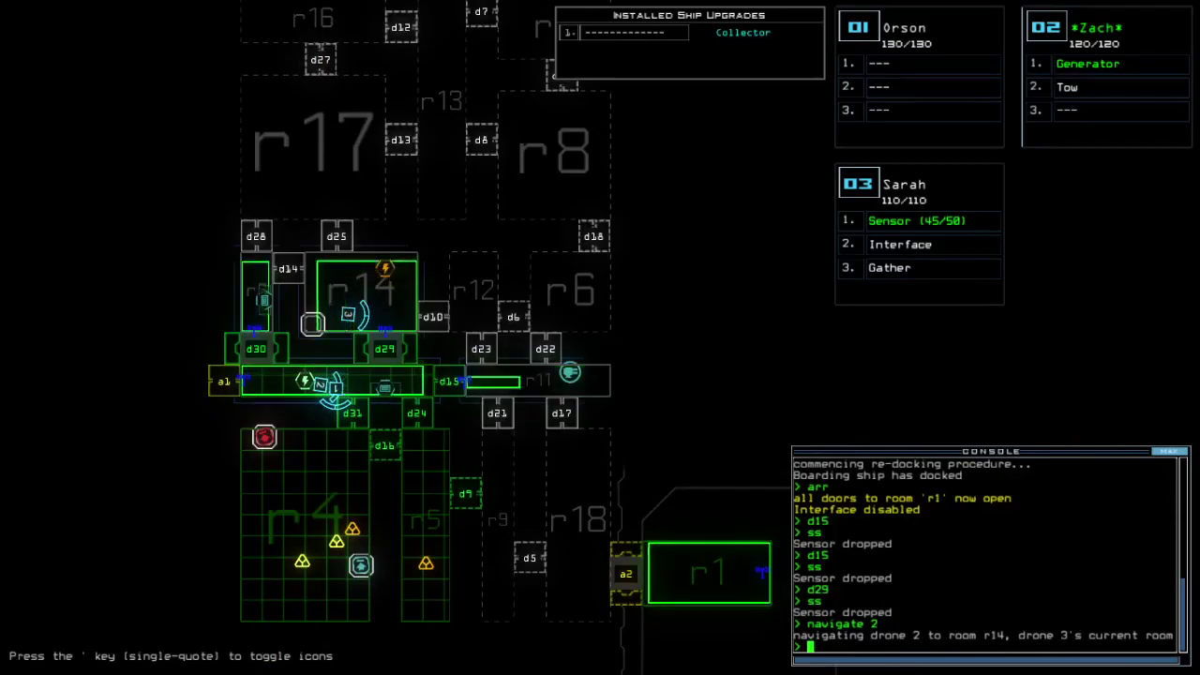
key("space")
key("2")
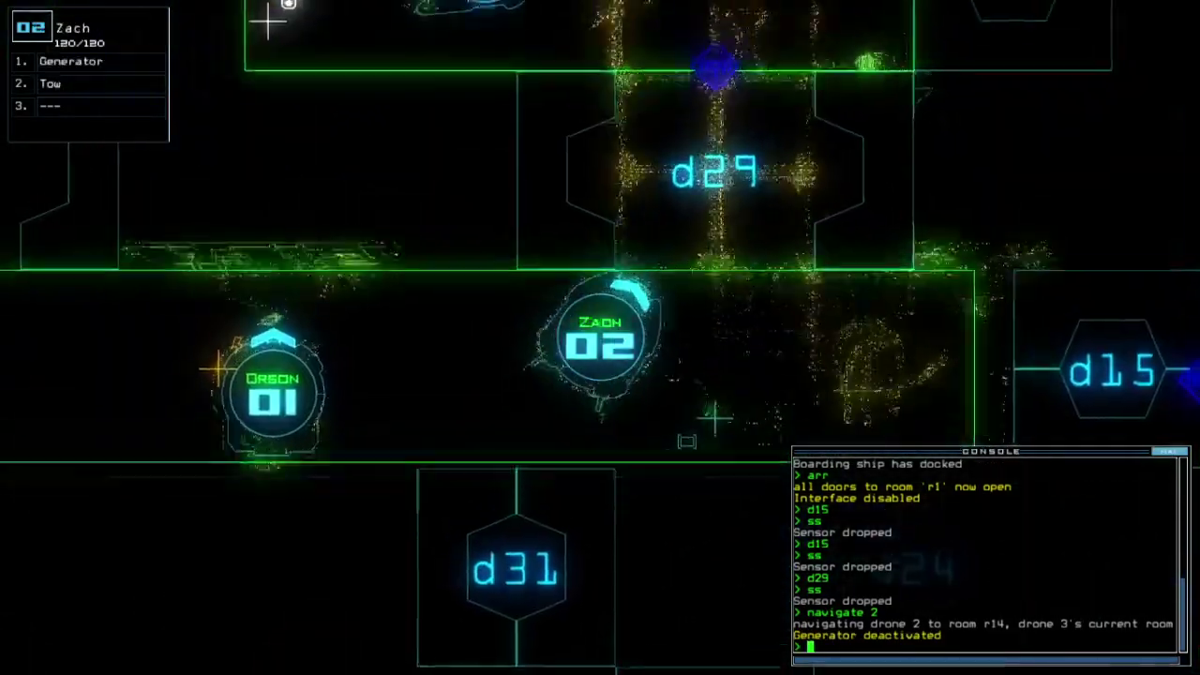
type("g")
key("space")
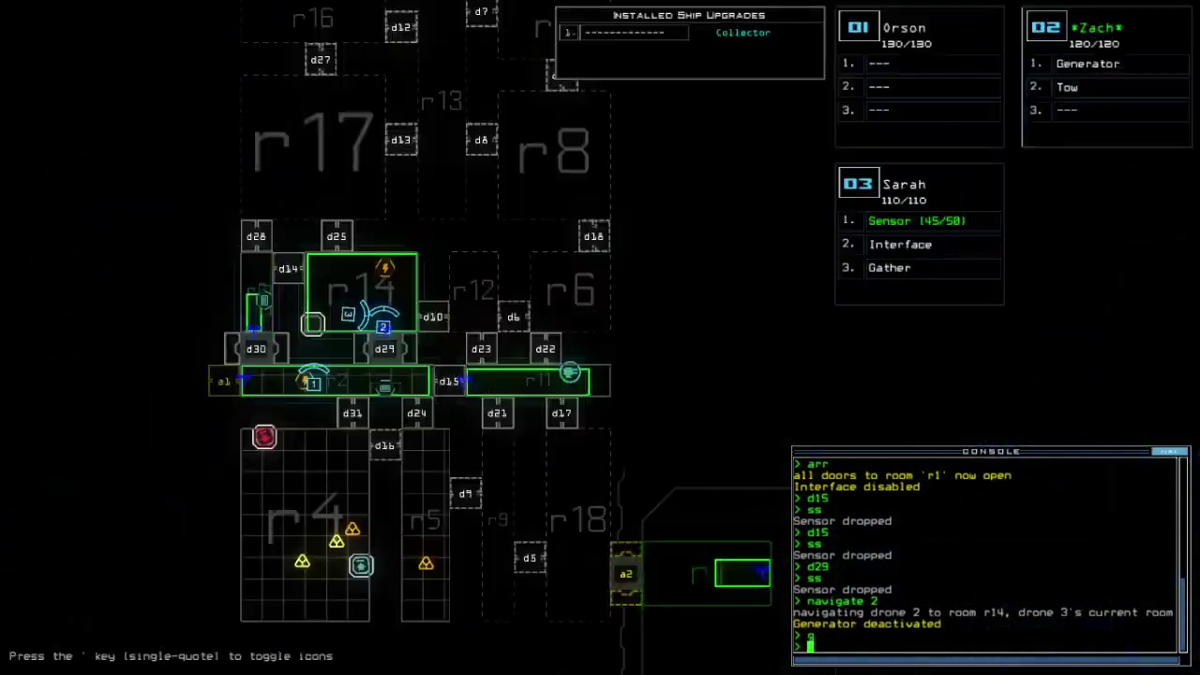
scroll(288, 170, "down", 1)
type("d23")
key("Return")
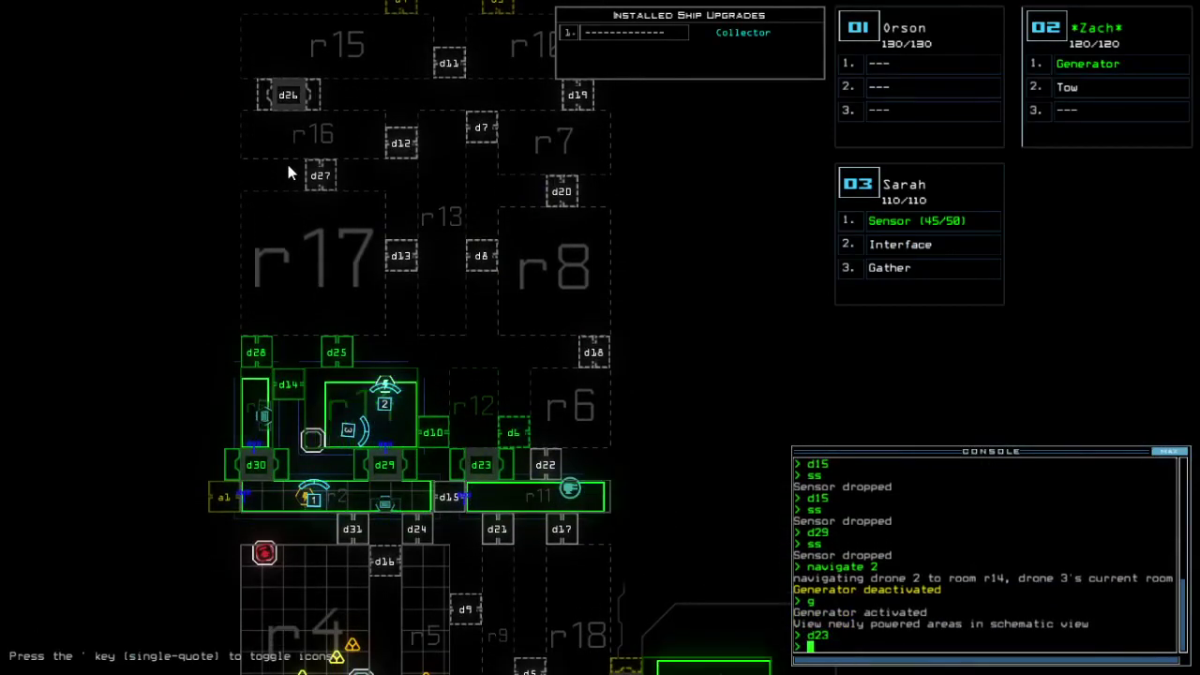
Open doors d23 and d10, drop a sensor, and scan from the terminal to find 10 rooms.
key("space")
type("d10")
key("Return")
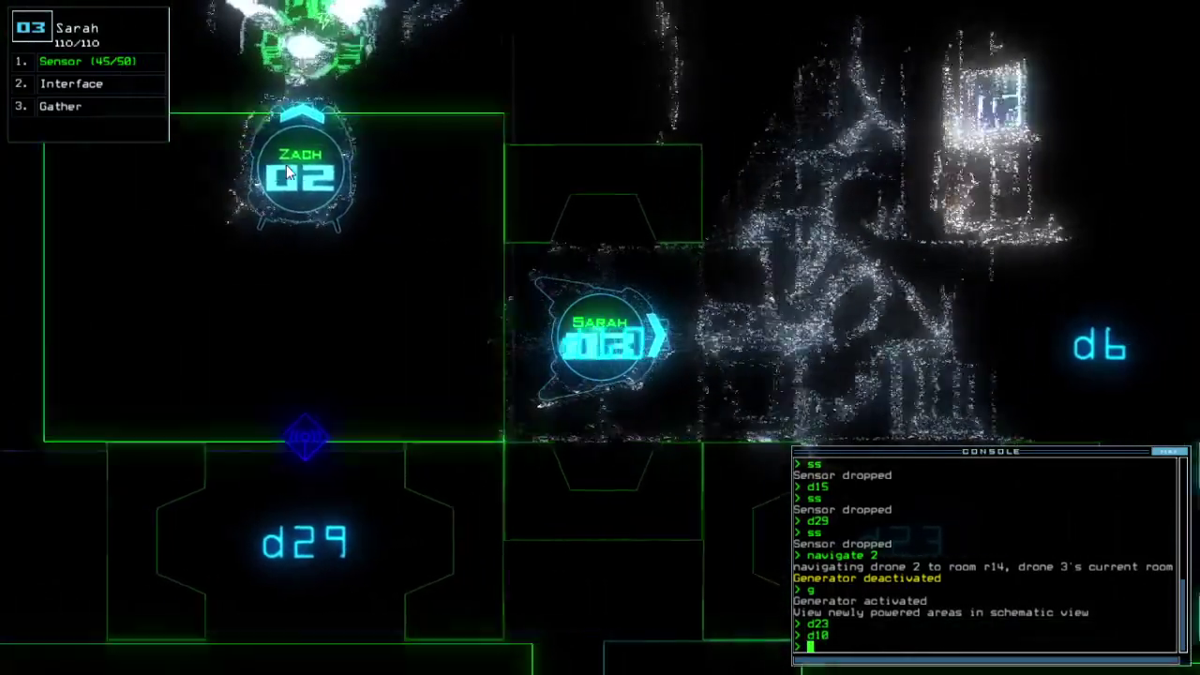
type("ss")
key("Return")
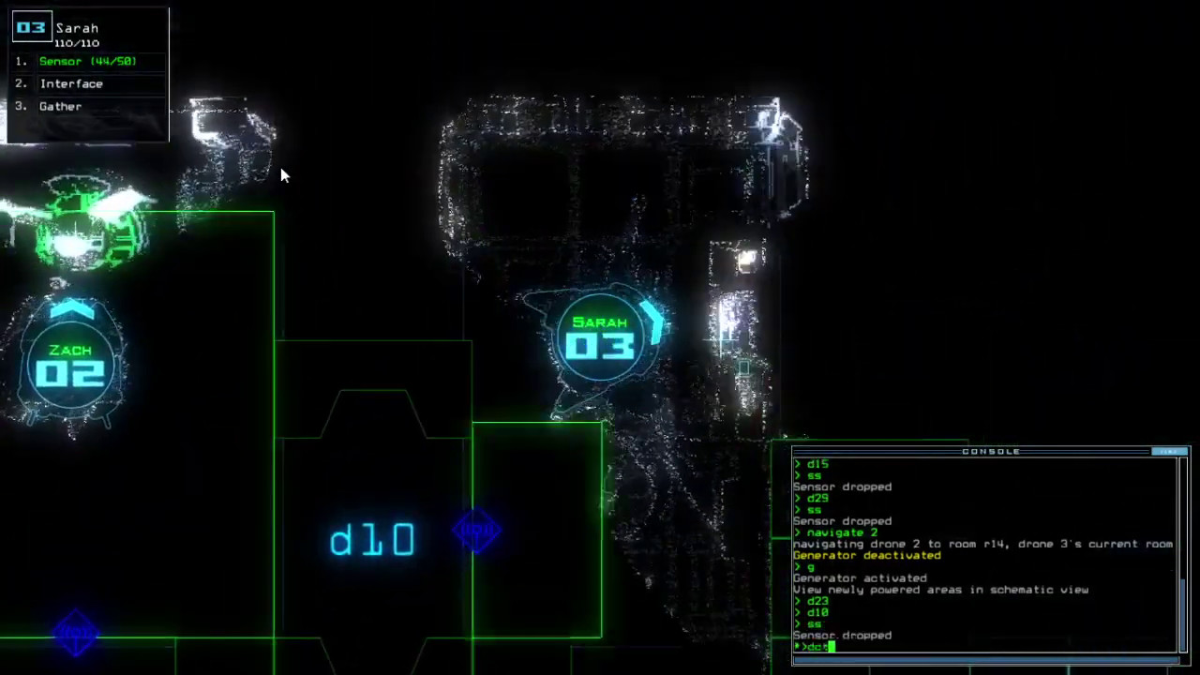
key("Return")
type("rv")
key("Return")
key("space")
type("3")
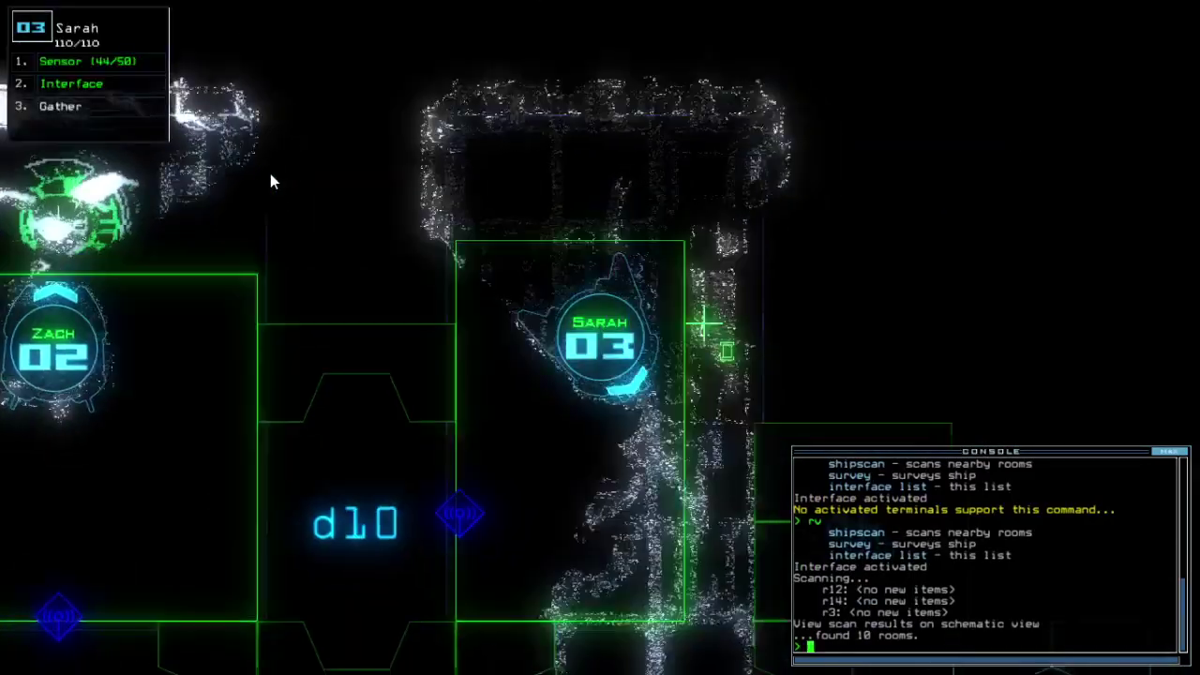
type("d6")
Toggle doors d6, d10 and d14, re-dock at a1, and send Orson back to r1.
key("Return")
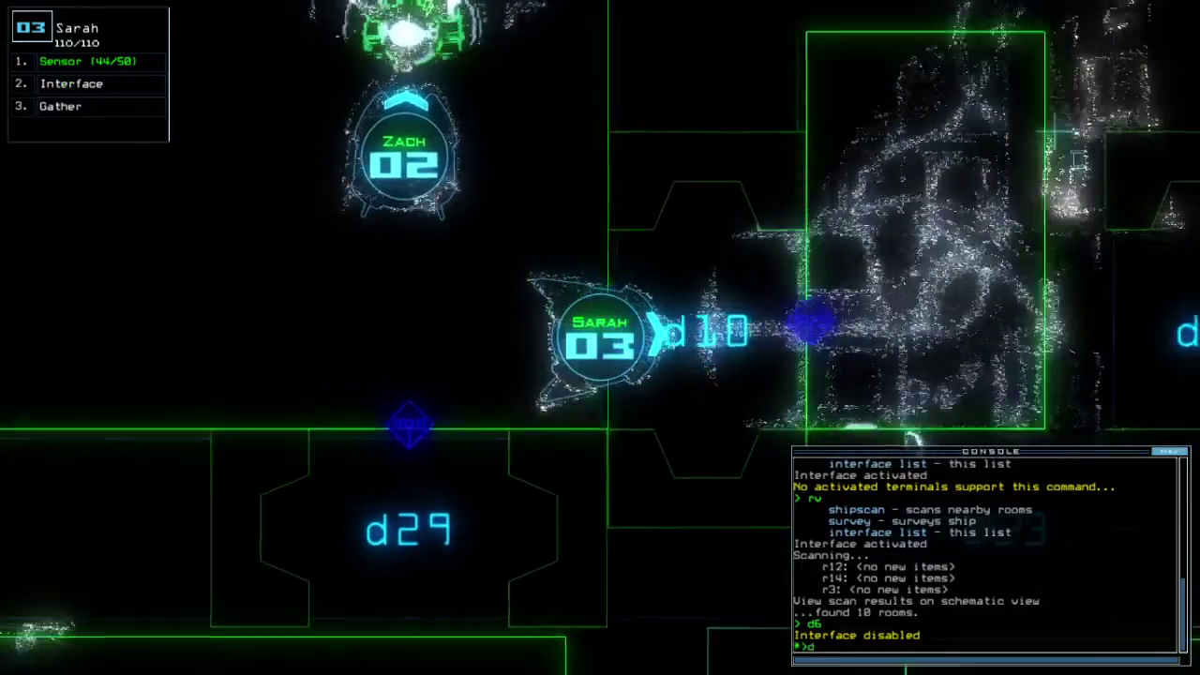
type("d10")
key("Return")
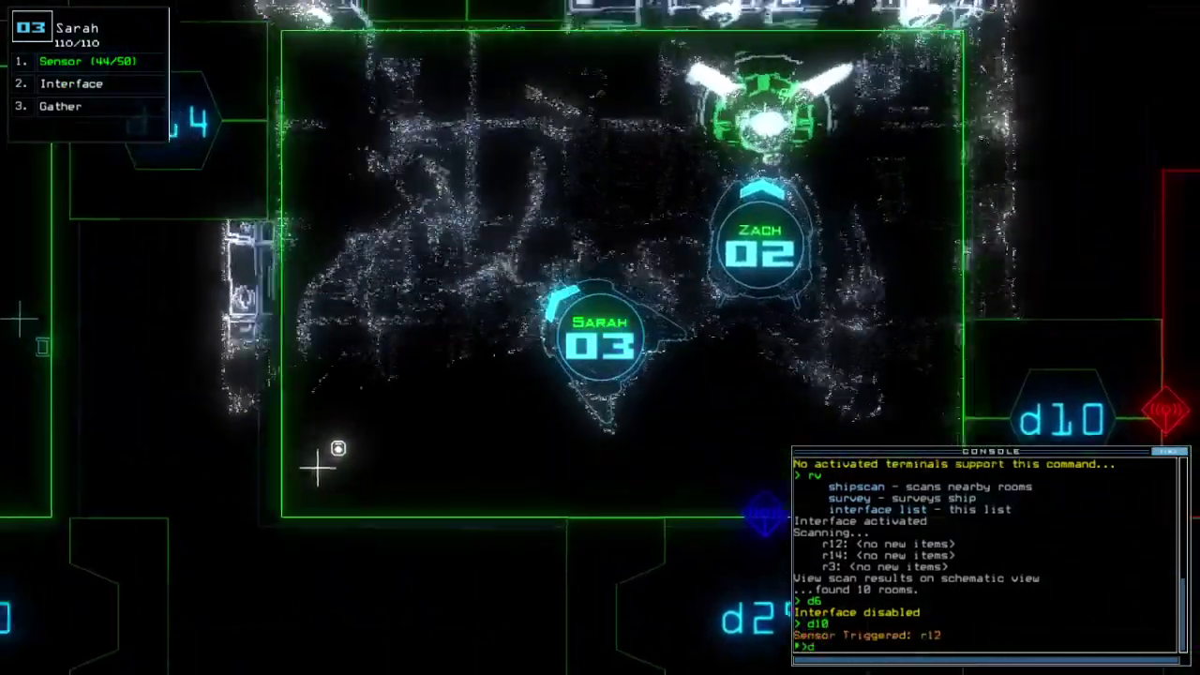
type("dd a1")
key("Return")
key("Tab")
key("Tab")
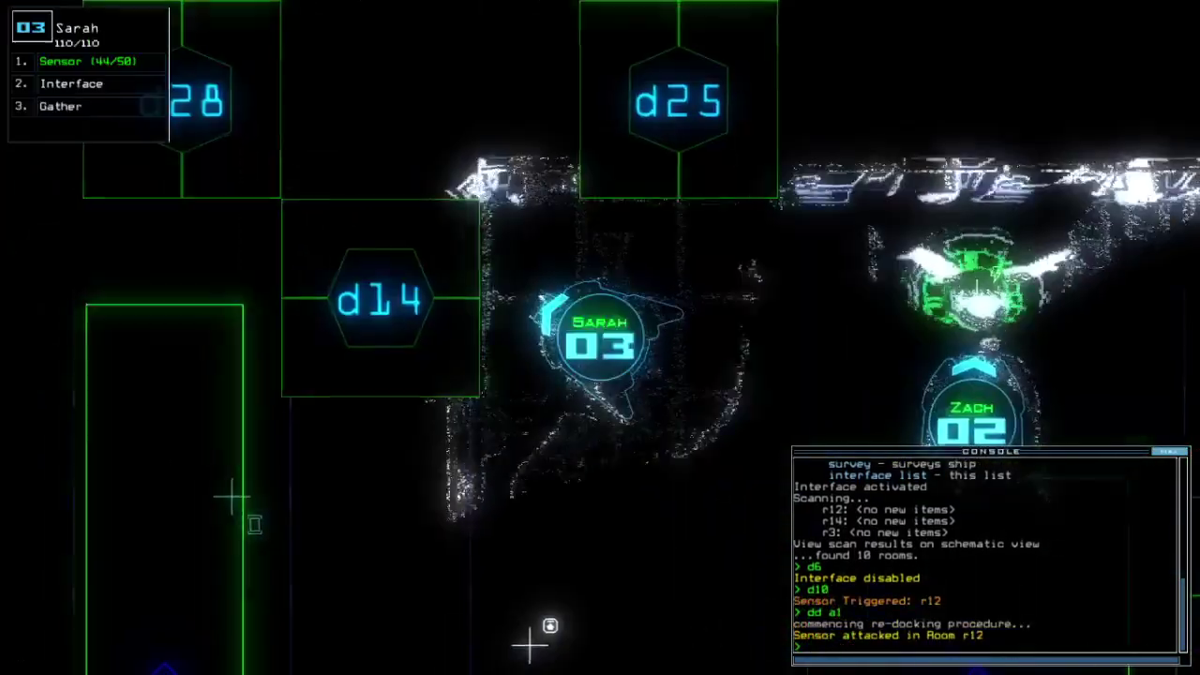
type("d14")
key("Return")
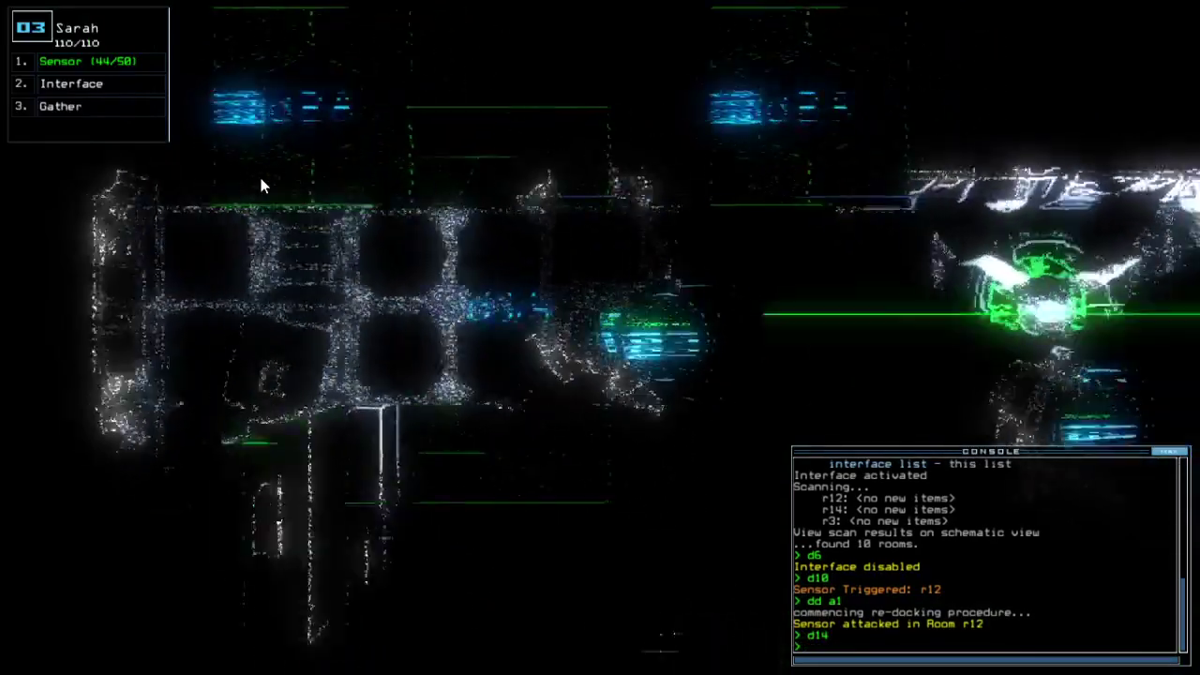
key("space")
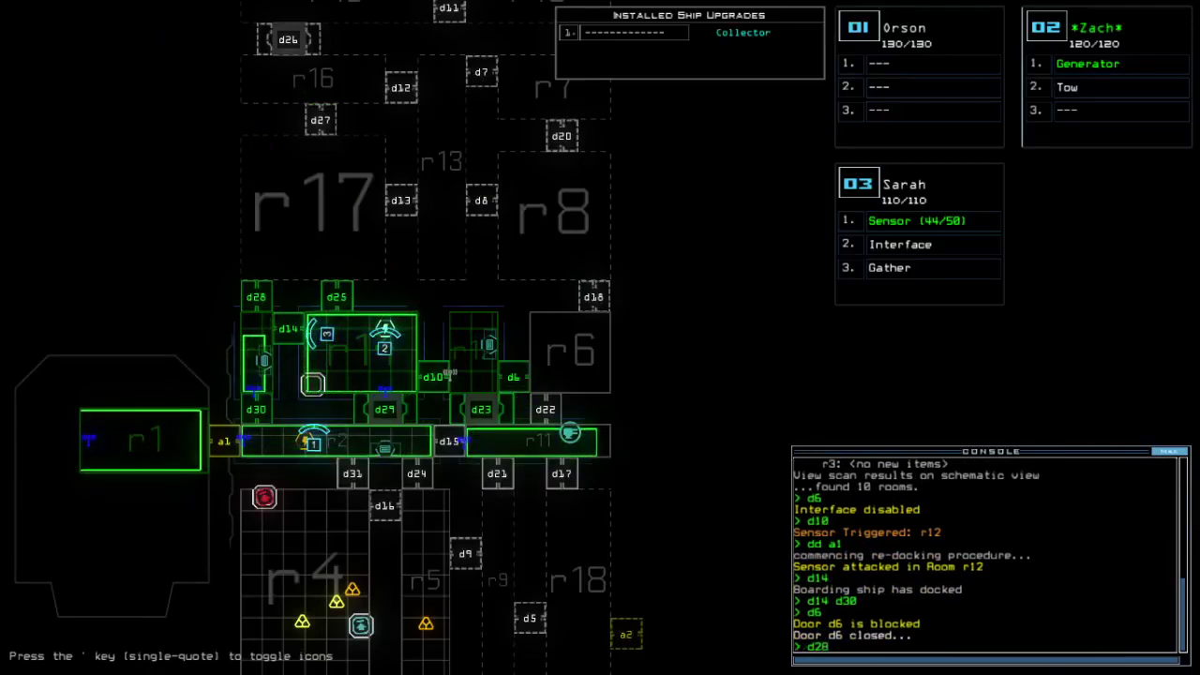
key("space")
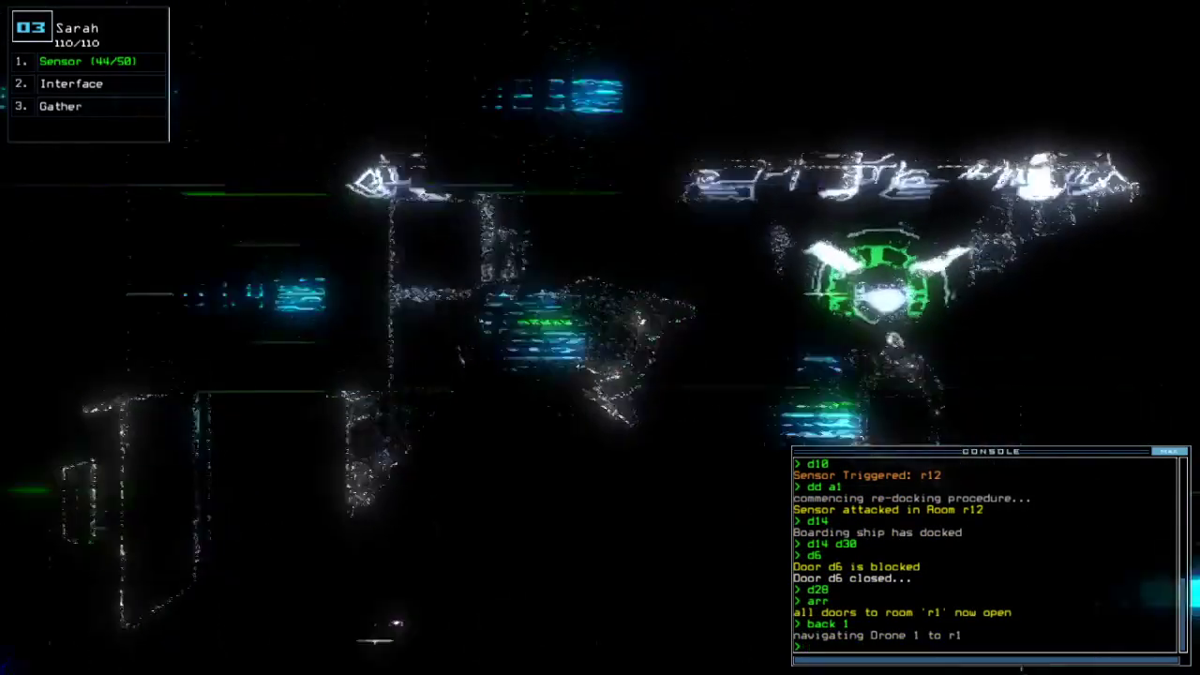
key("space")
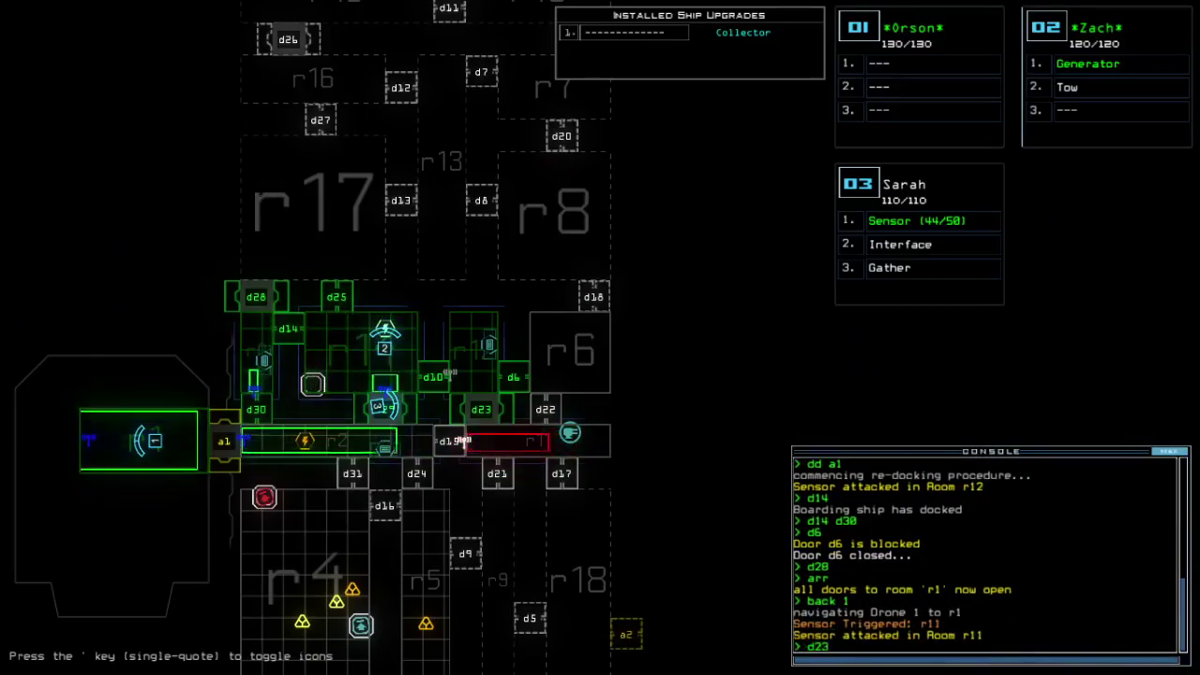
Power the blocked door d23 using drone 2's generator.
key("2")
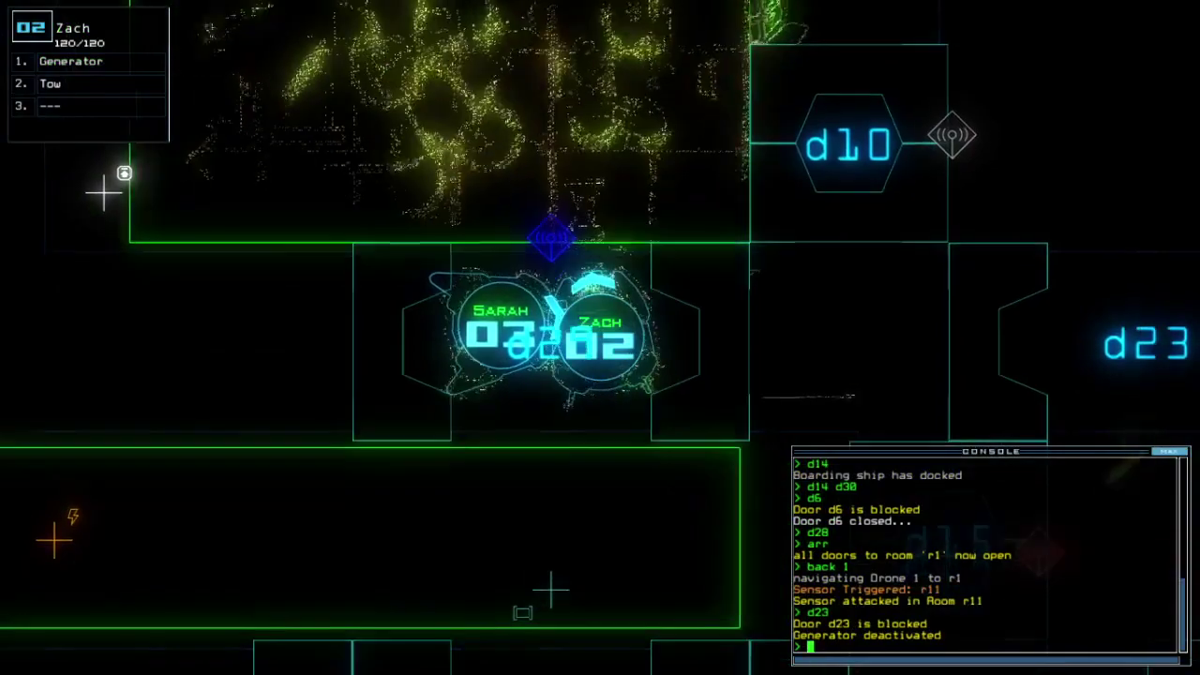
key("space")
type("f r11")
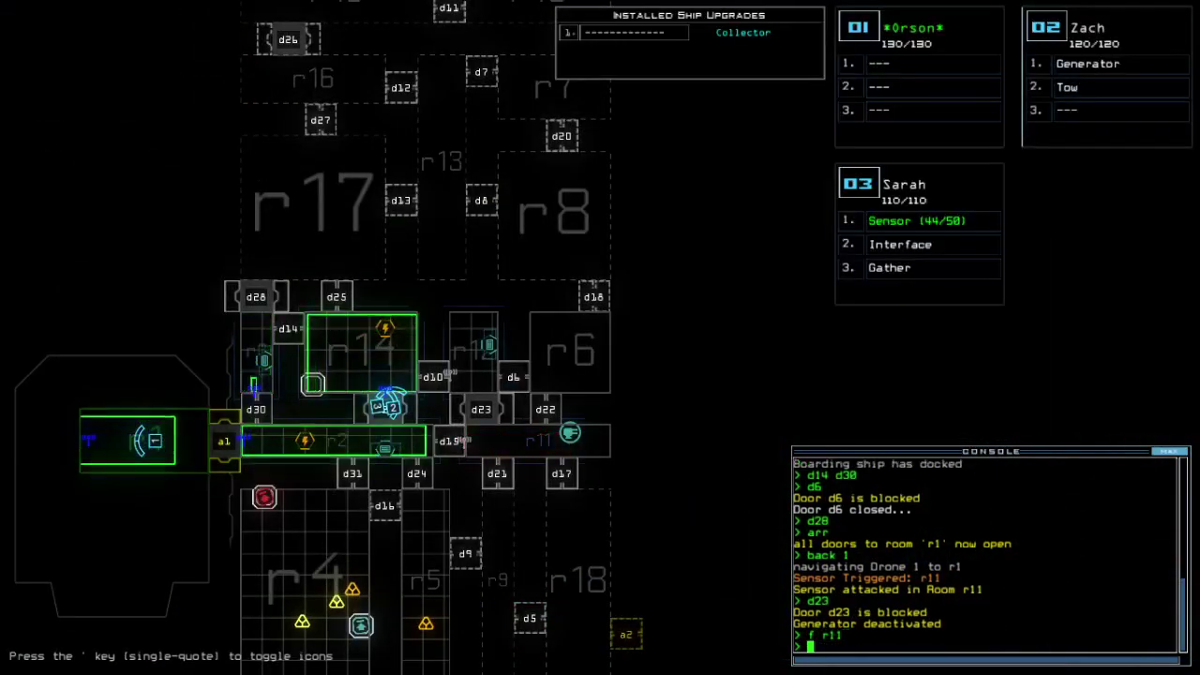
type("2")
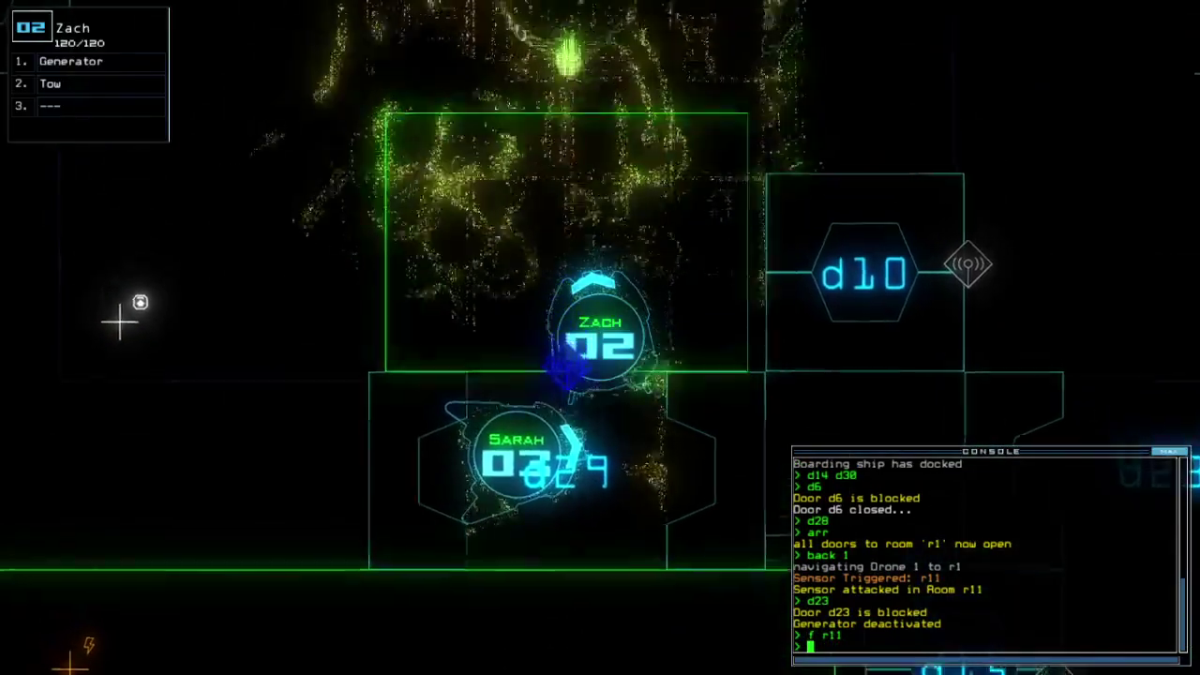
type("generator ;d23")
key("Return")
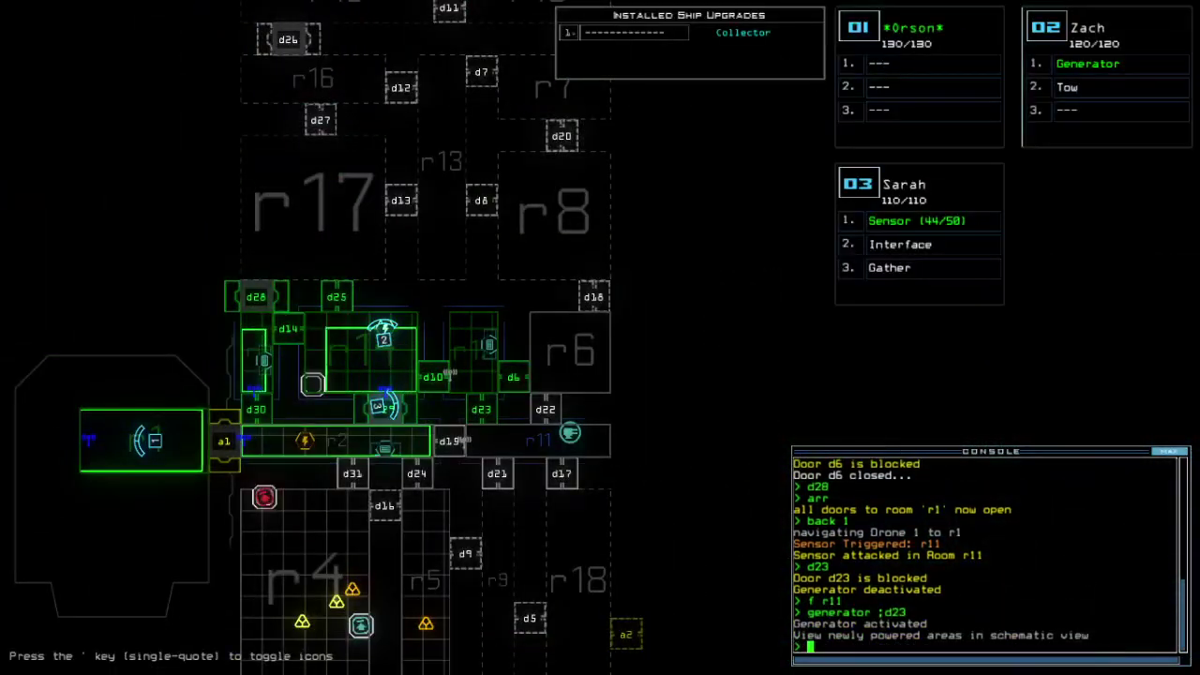
type("3")
type("d10")
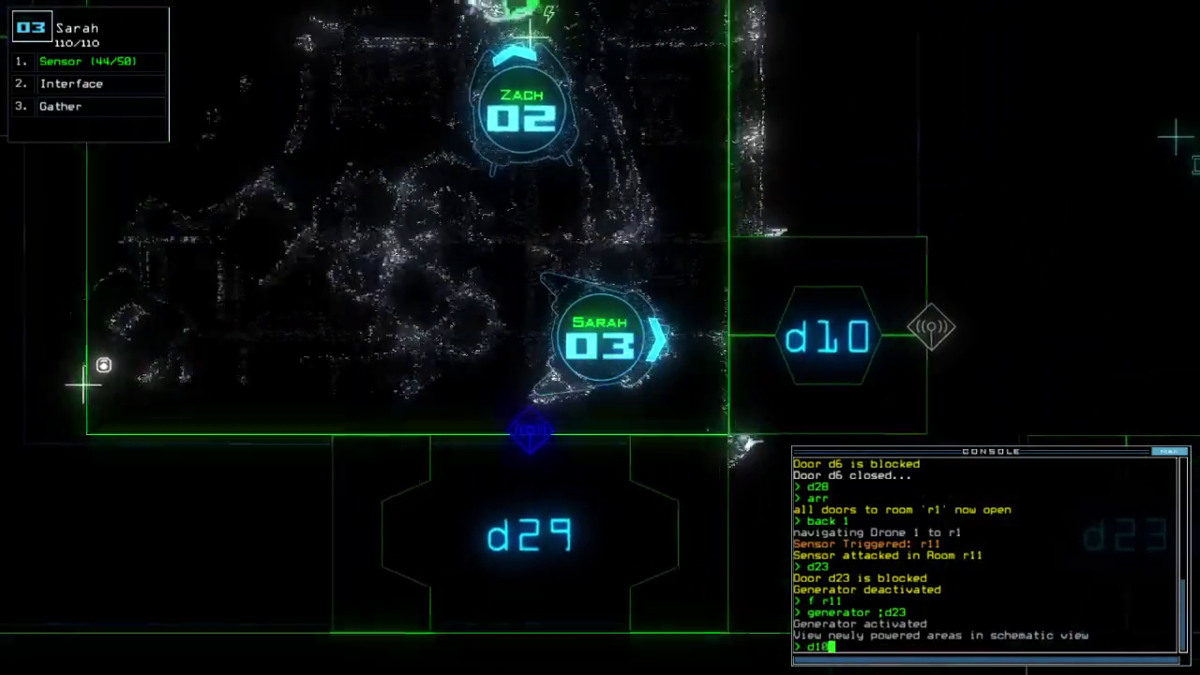
Move Sarah through doors d10 and d6, dropping a sensor at each.
key("Return")
type("ss")
key("Return")
type("d")
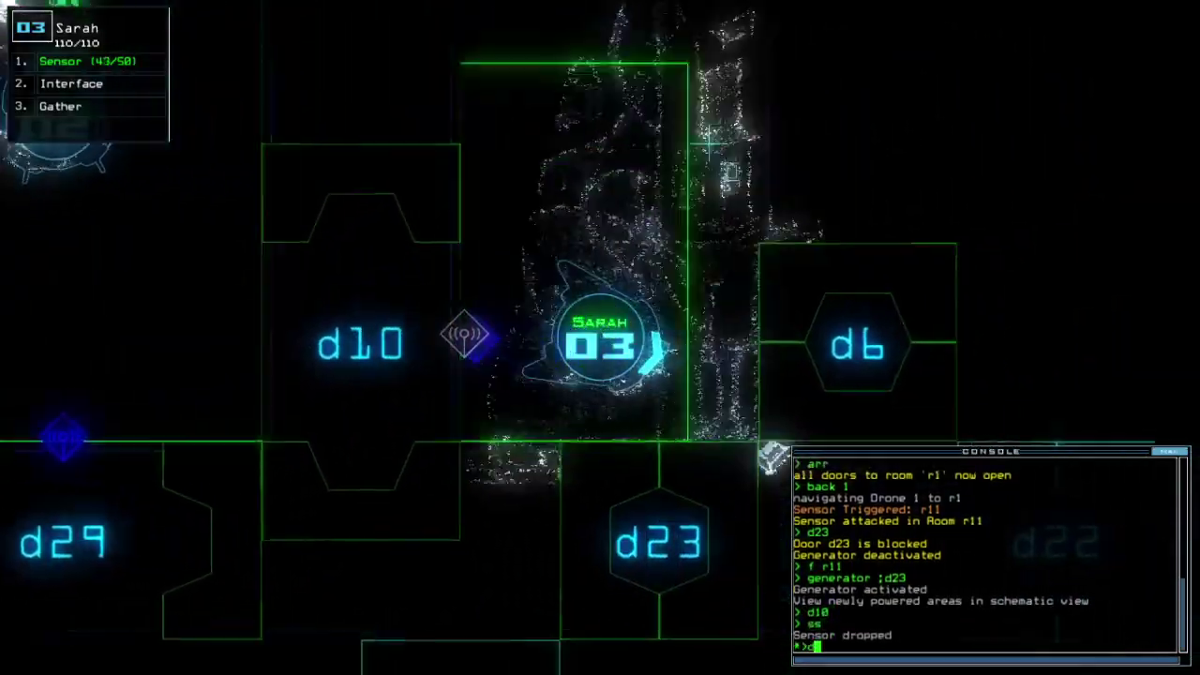
type("6")
key("Return")
type("ss")
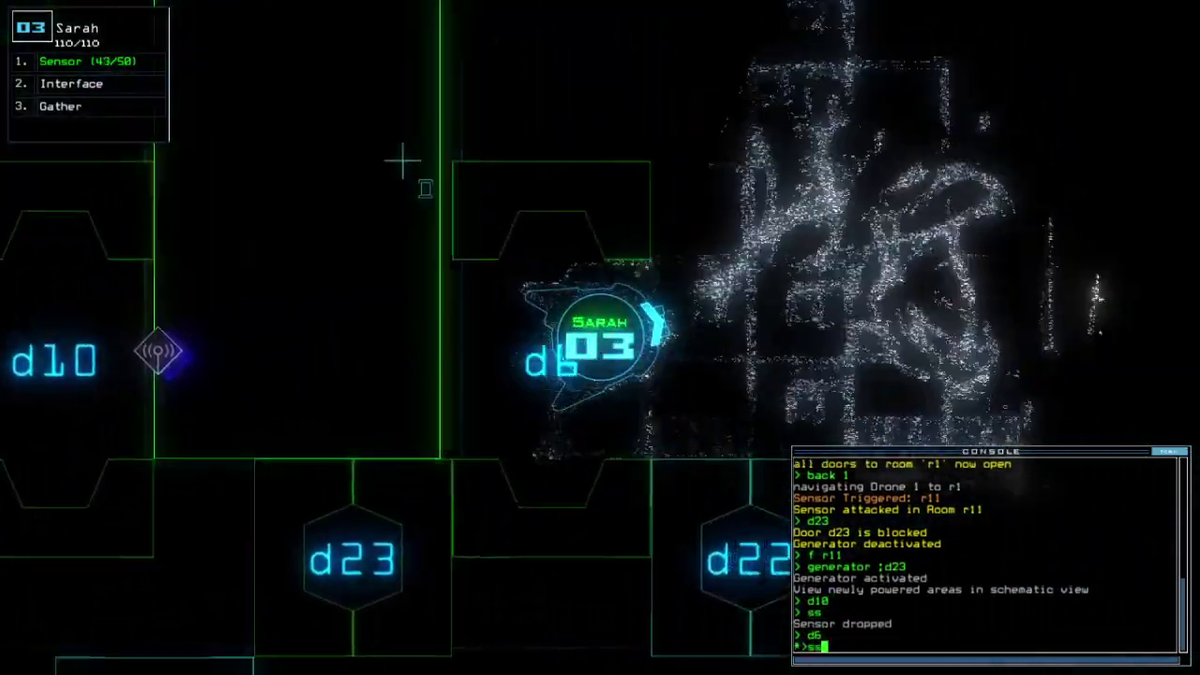
key("Return")
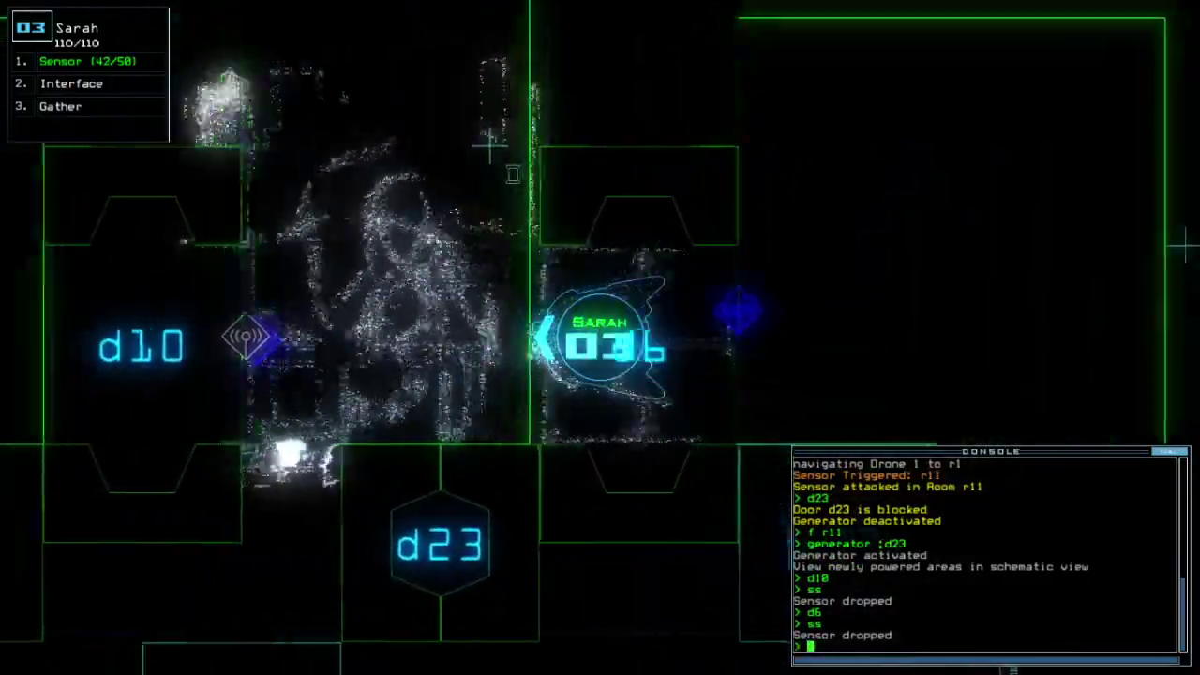
Open doors d10 and d25, drop a sensor and gather scrap in r17.
key("space")
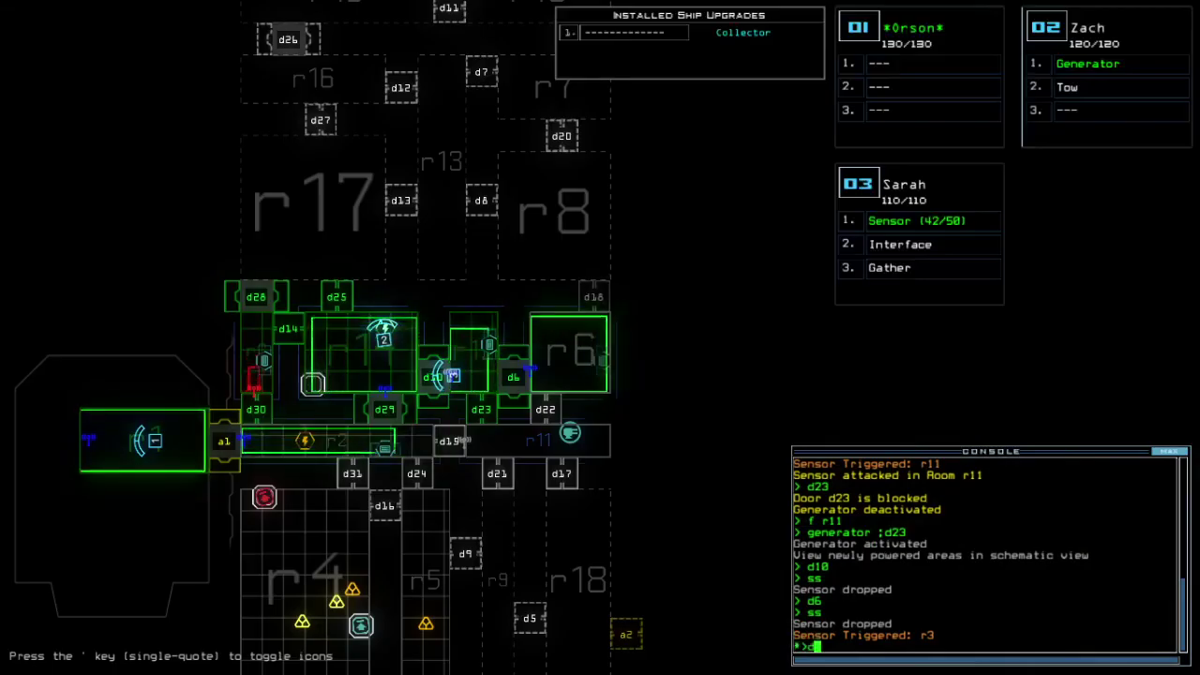
key("space")
type("d10")
key("Return")
key("space")
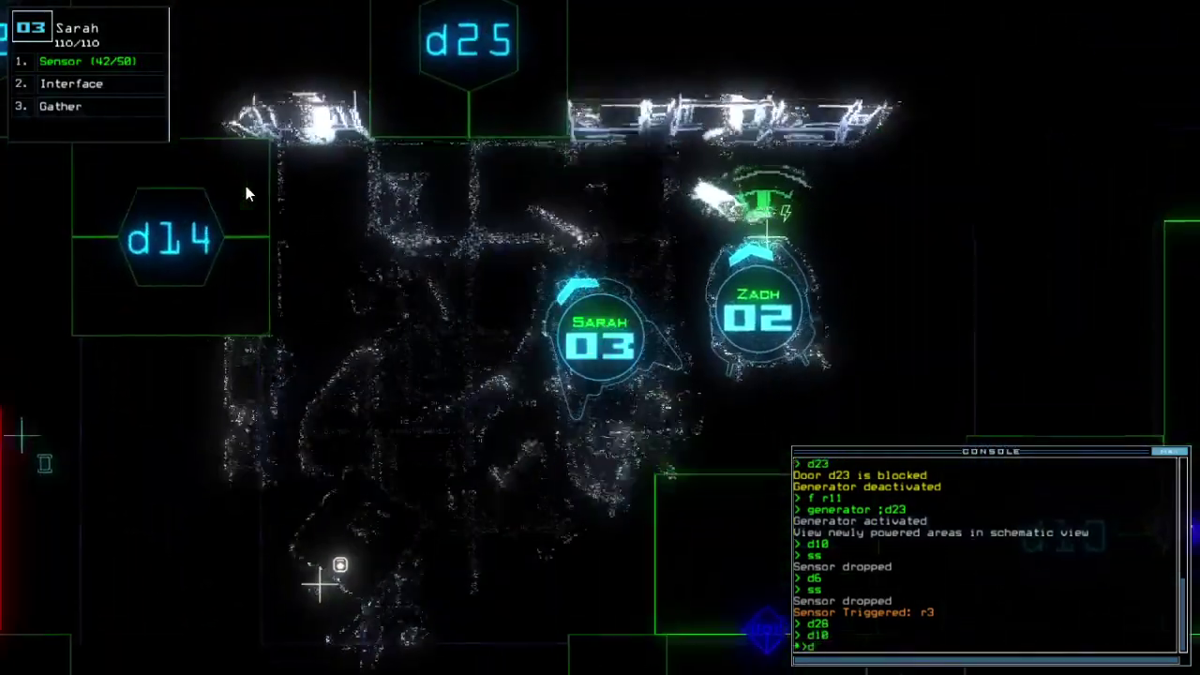
type("d25")
key("Return")
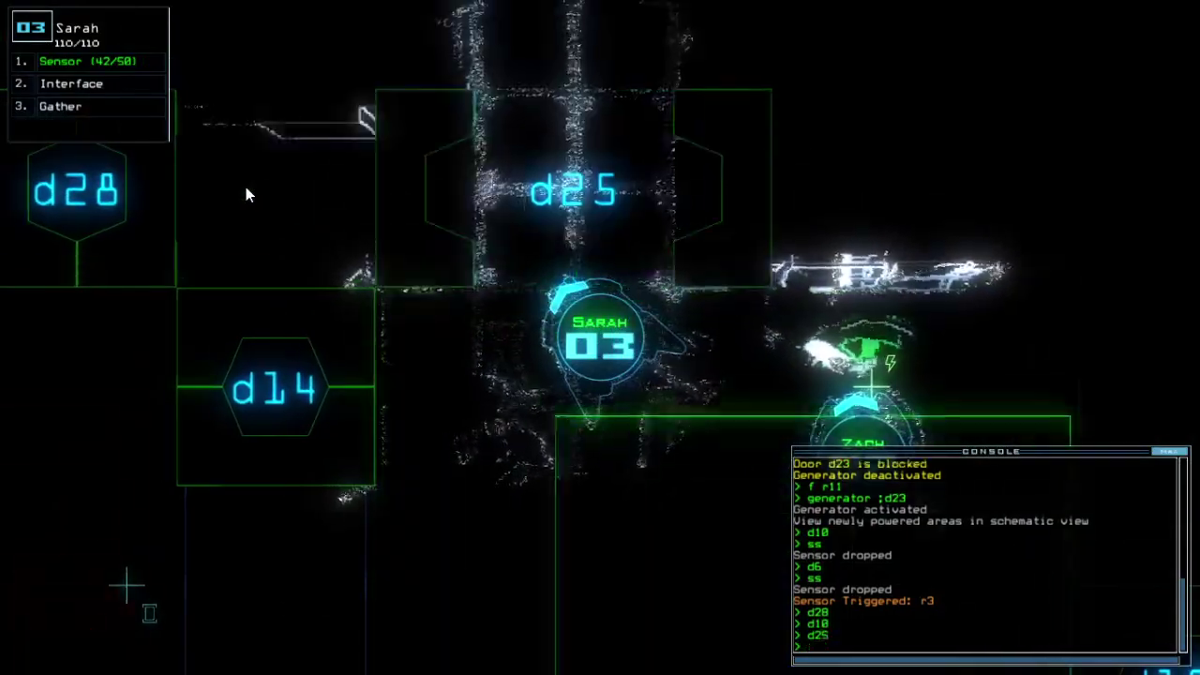
type("ss")
key("Return")
key("Up")
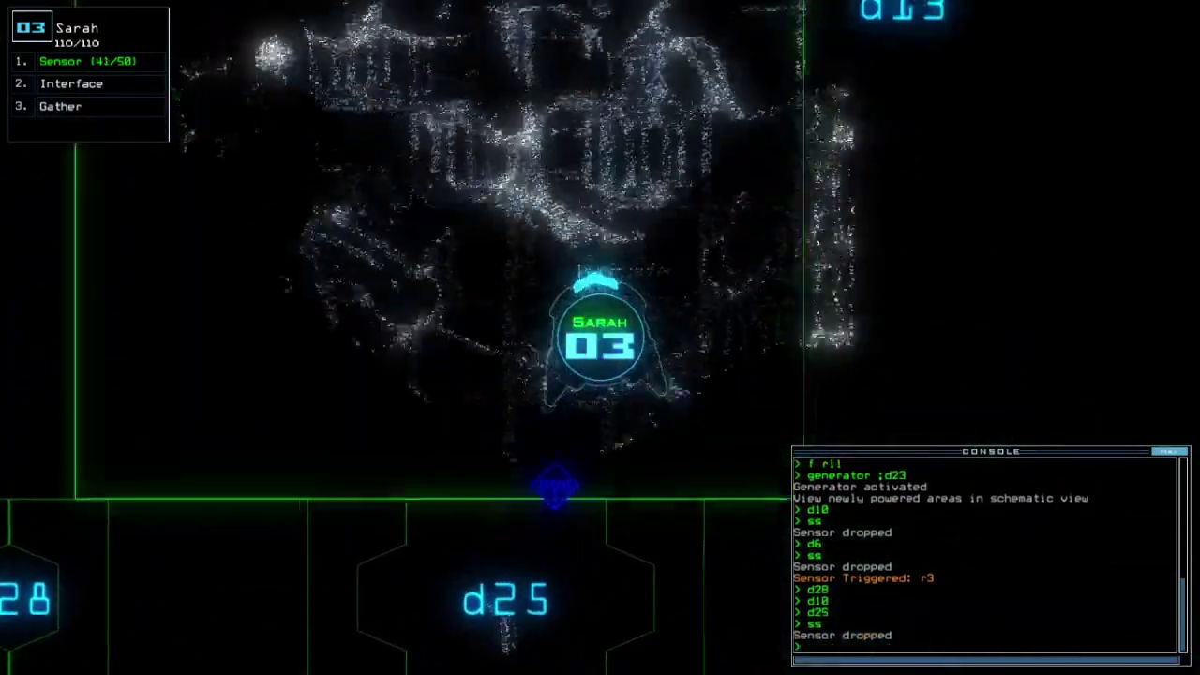
type("g")
key("Return")
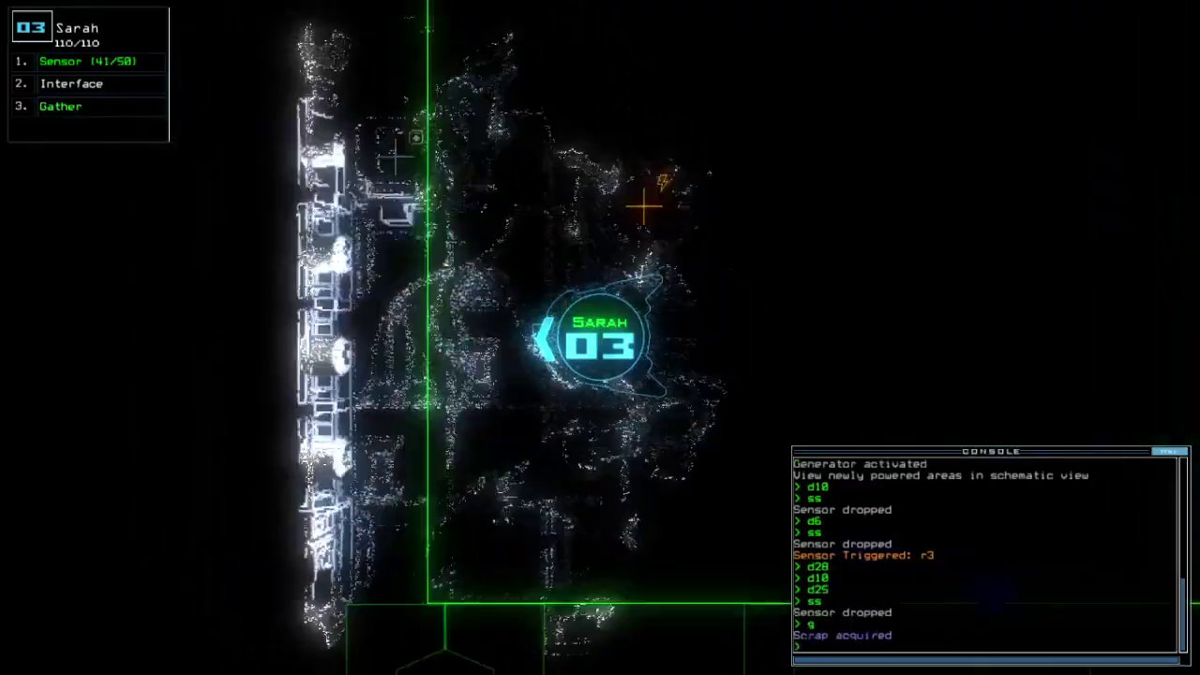
Steer drone 03 up through d25 and down the long corridor toward airlock a1.
key("Right")
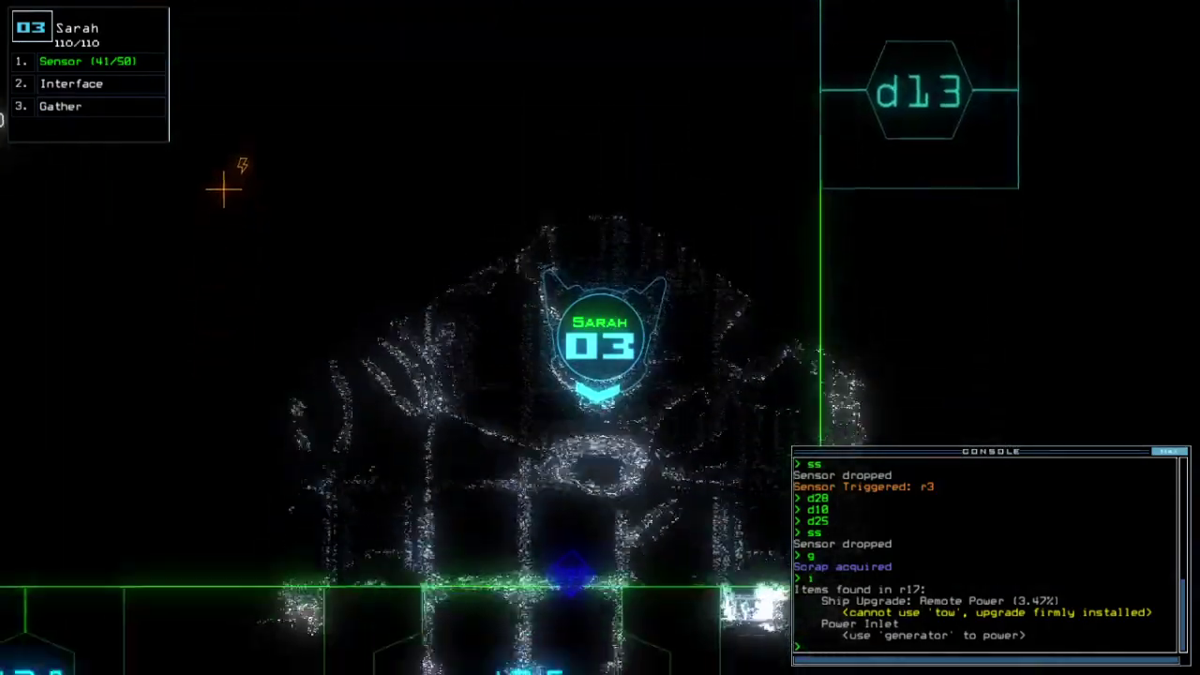
type("d25")
key("Return")
key("Up")
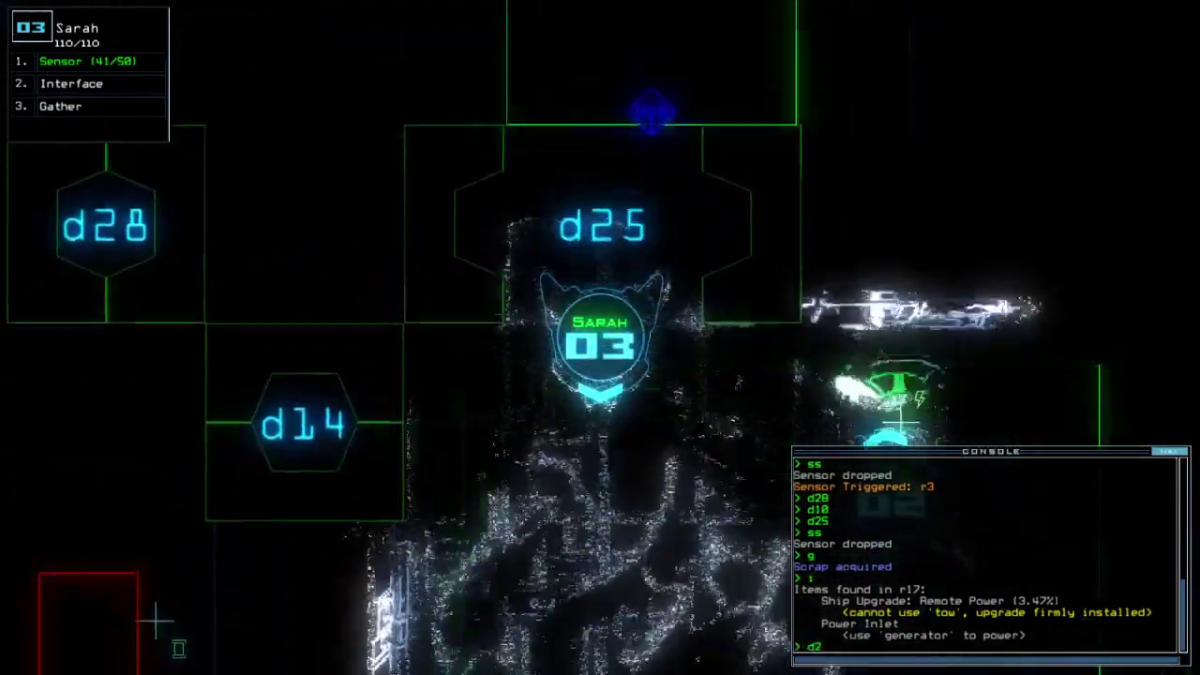
key("Up")
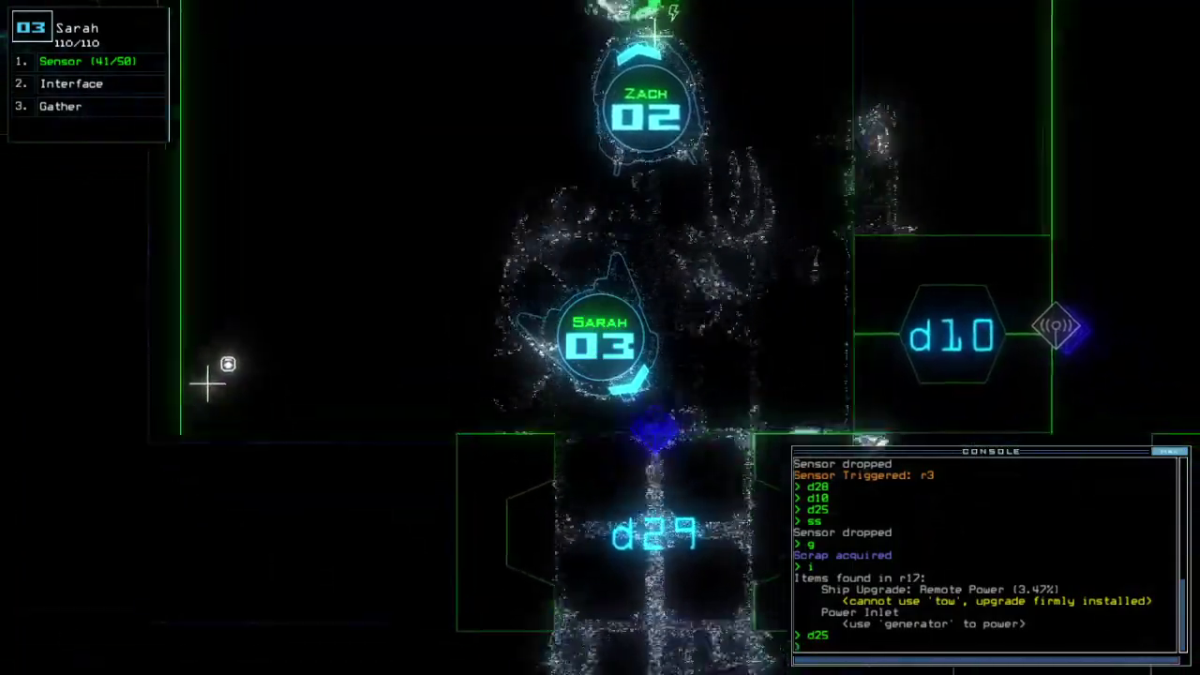
key("Up")
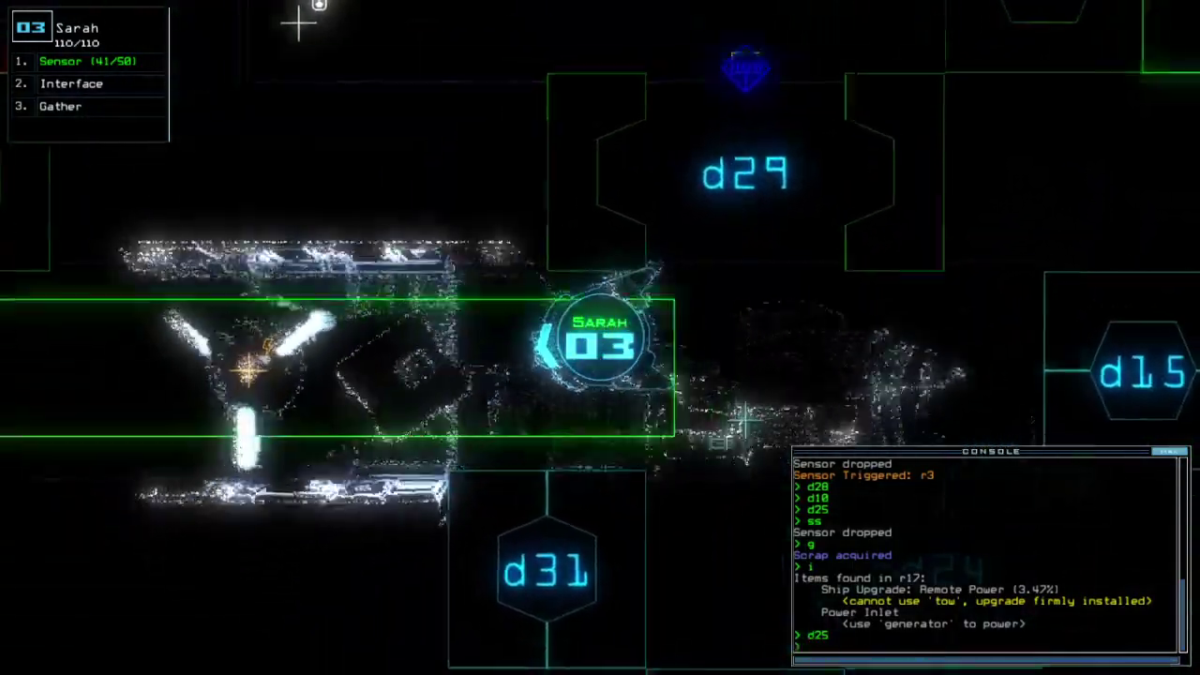
type("d")
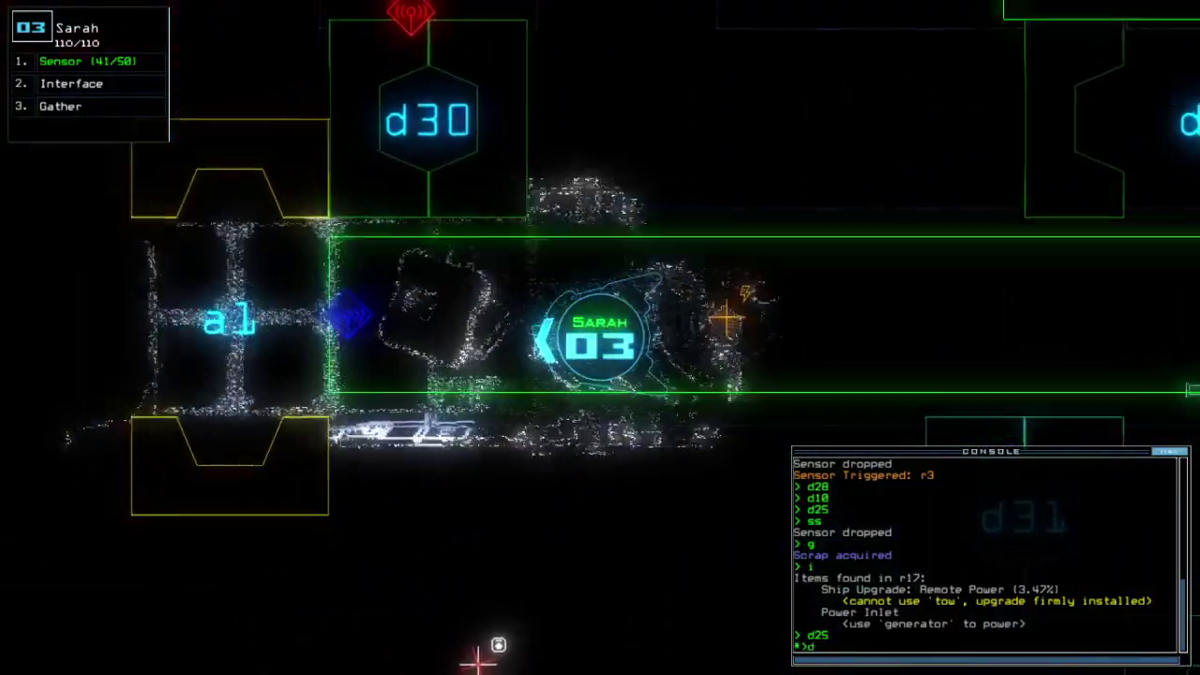
type("3 a2")
key("Return")
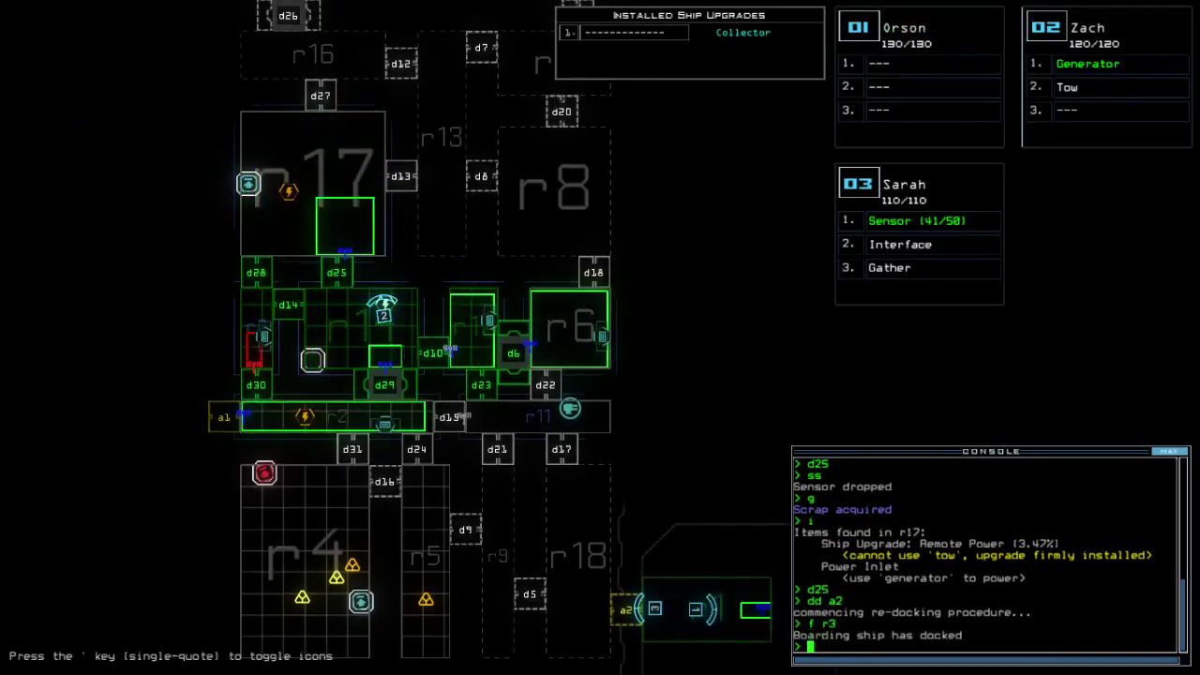
type("a1")
Open r1's doors, drop a sensor and gather scrap with drone 03, then close r1's doors.
key("Return")
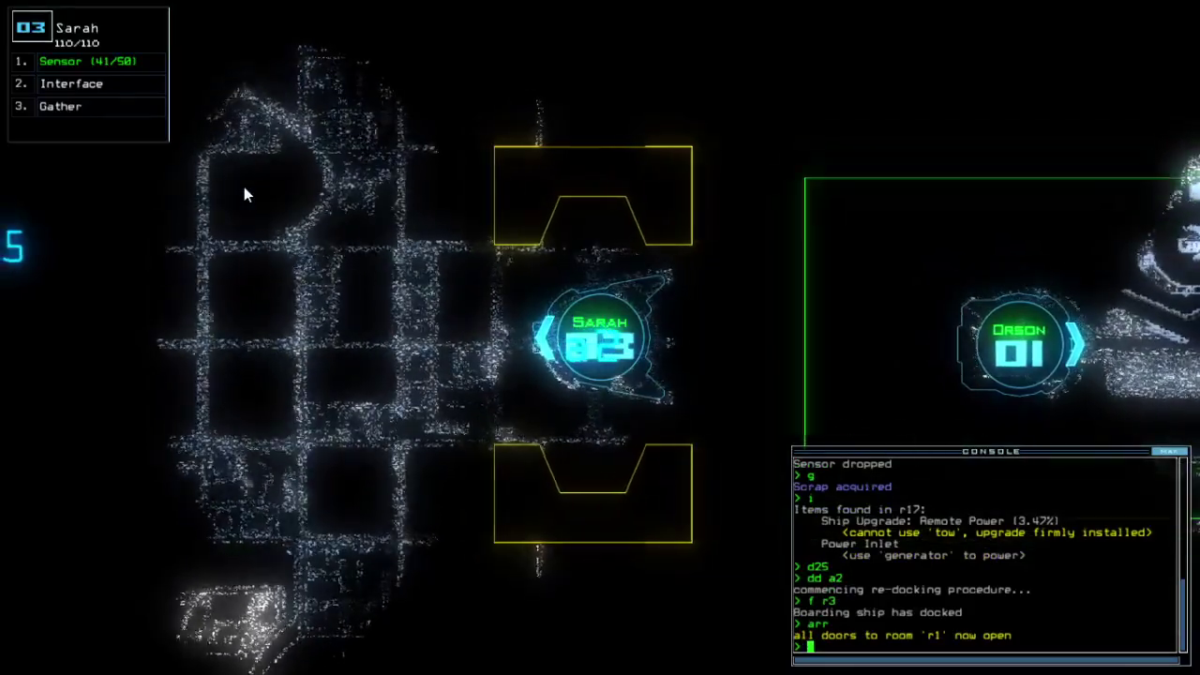
type("ss")
key("Return")
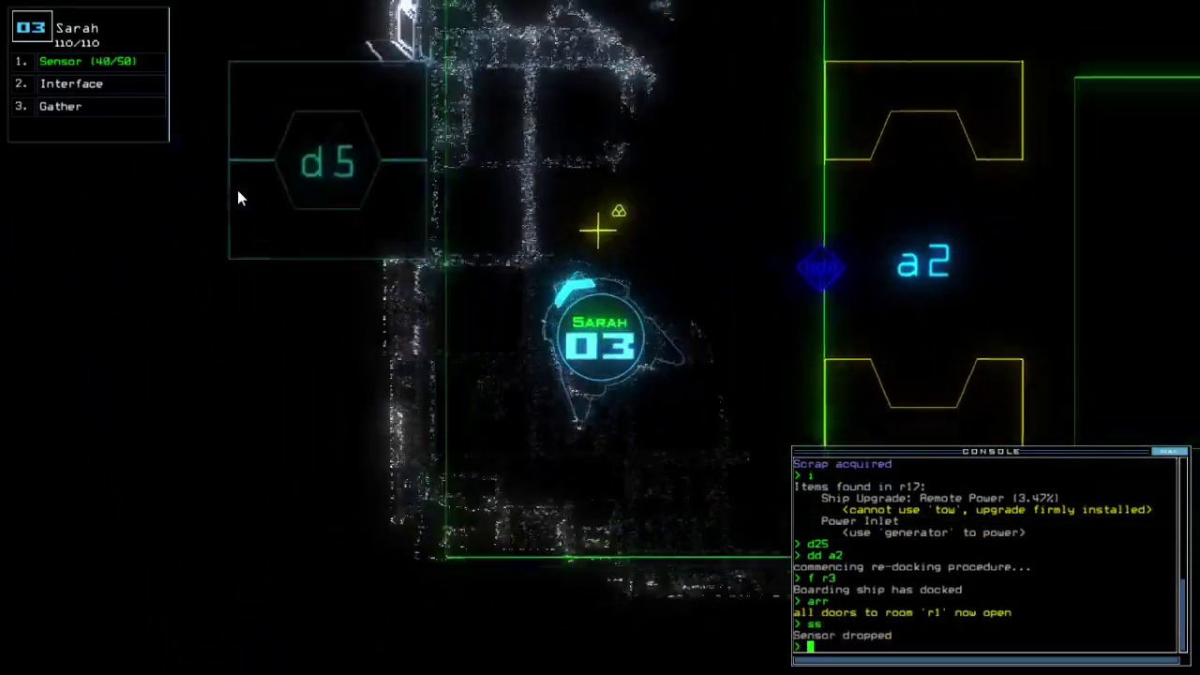
type("g")
key("Return")
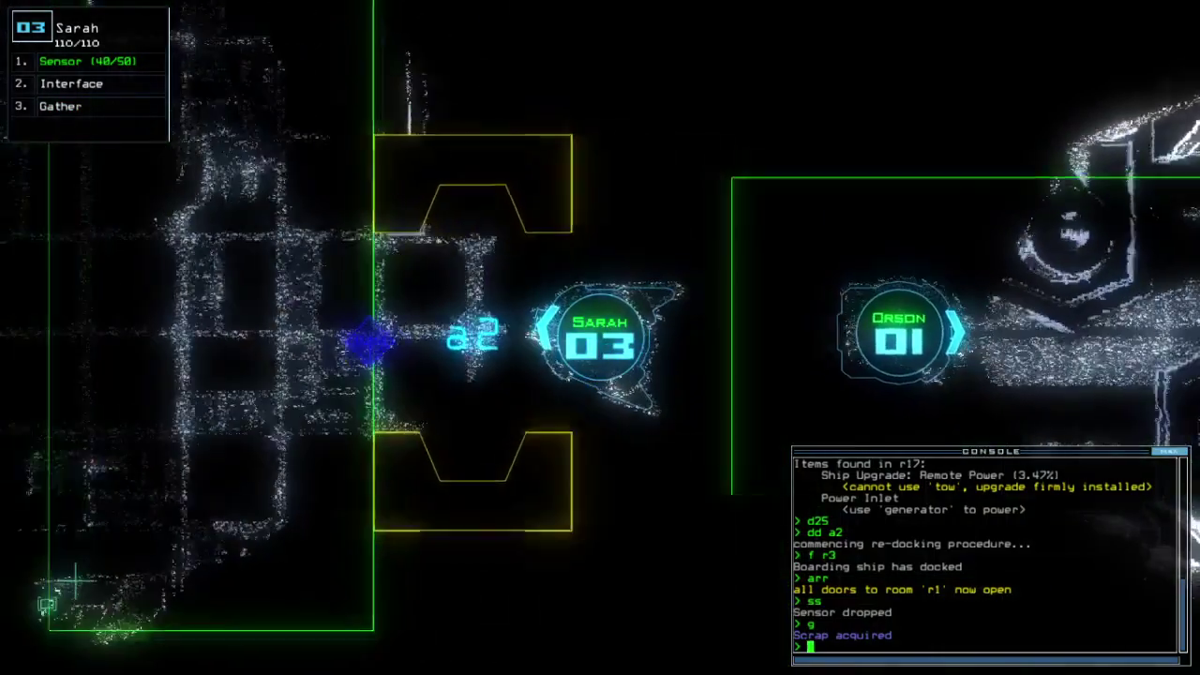
type("ra")
key("Return")
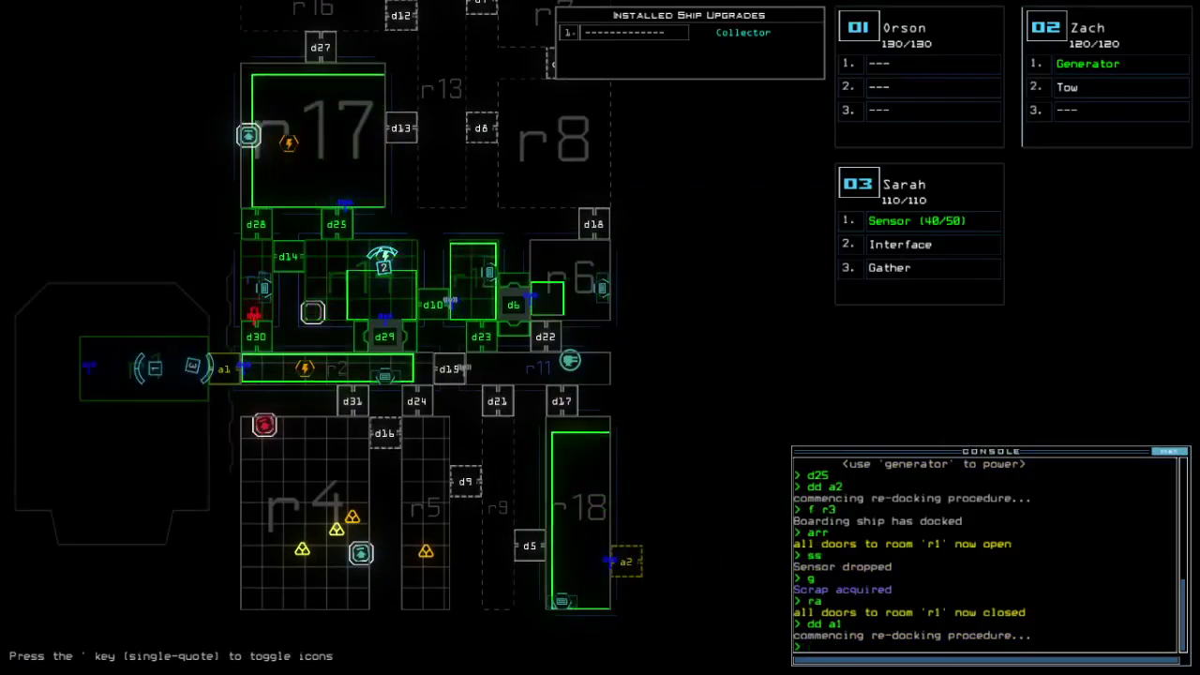
Drive drone 02 to the power inlet and activate its generator to power the ship.
key("2")
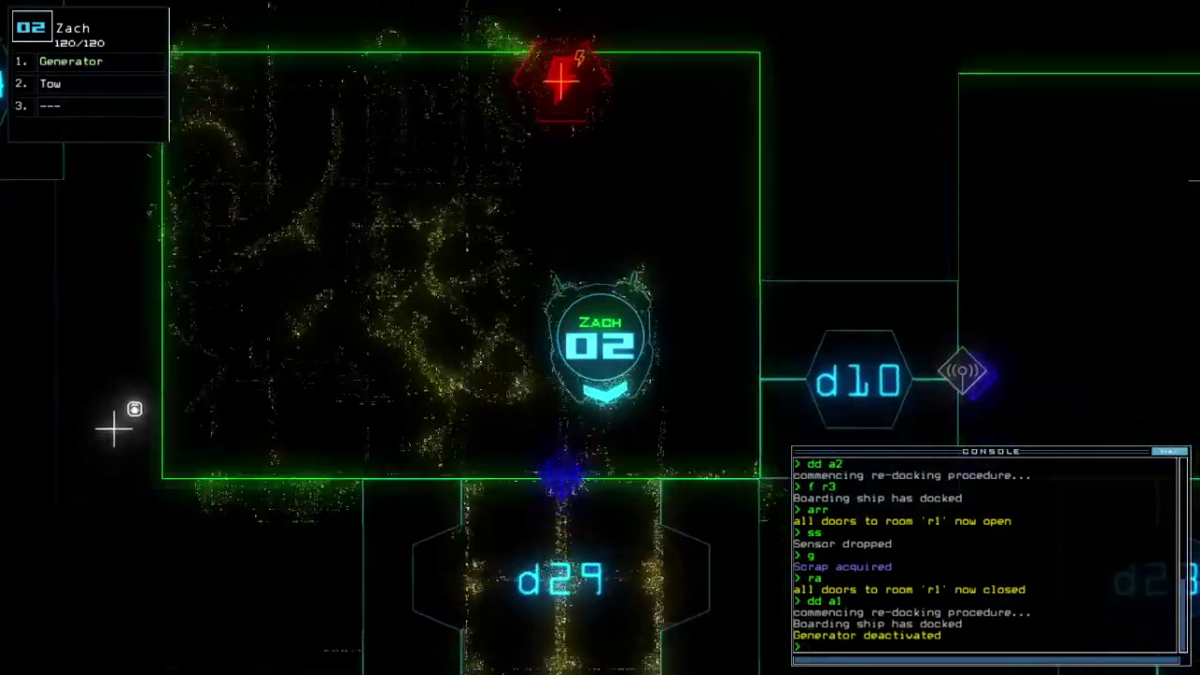
key("Down")
key("Left")
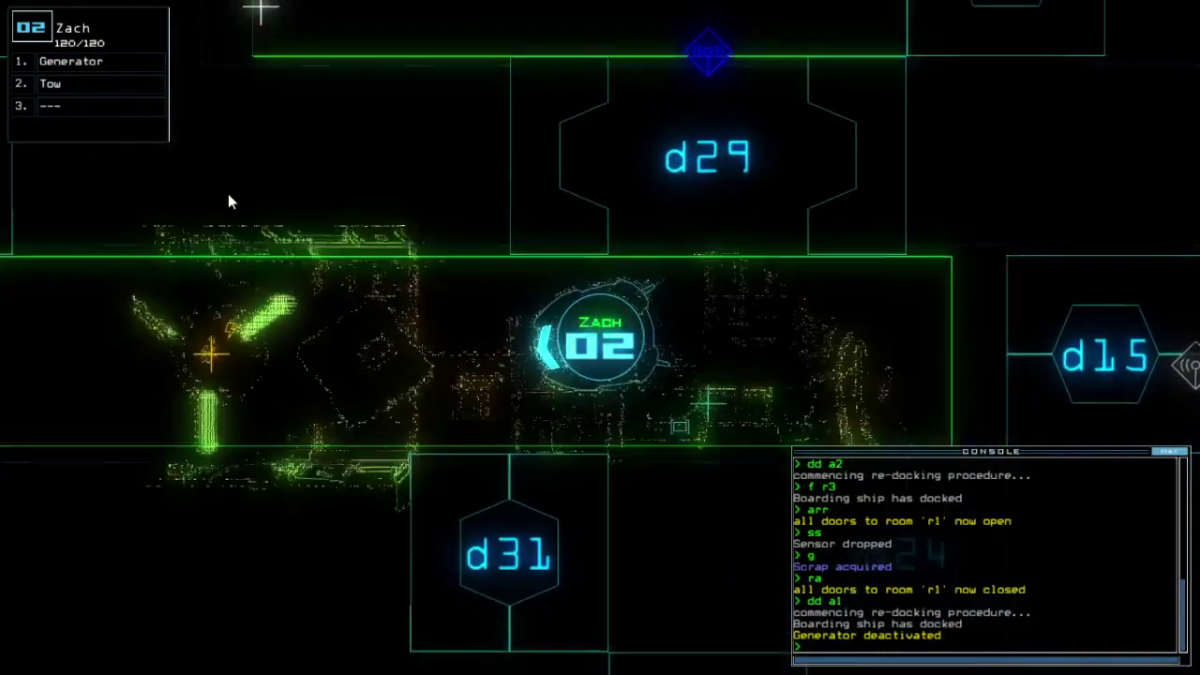
type("generator")
key("Return")
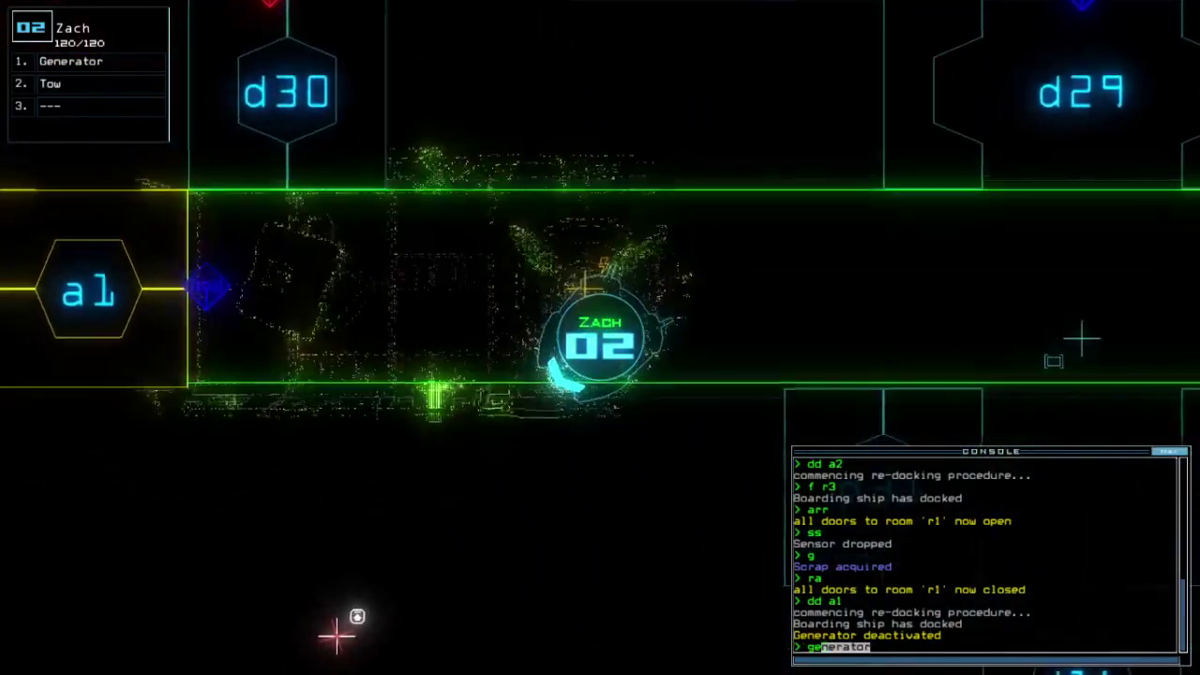
key("space")
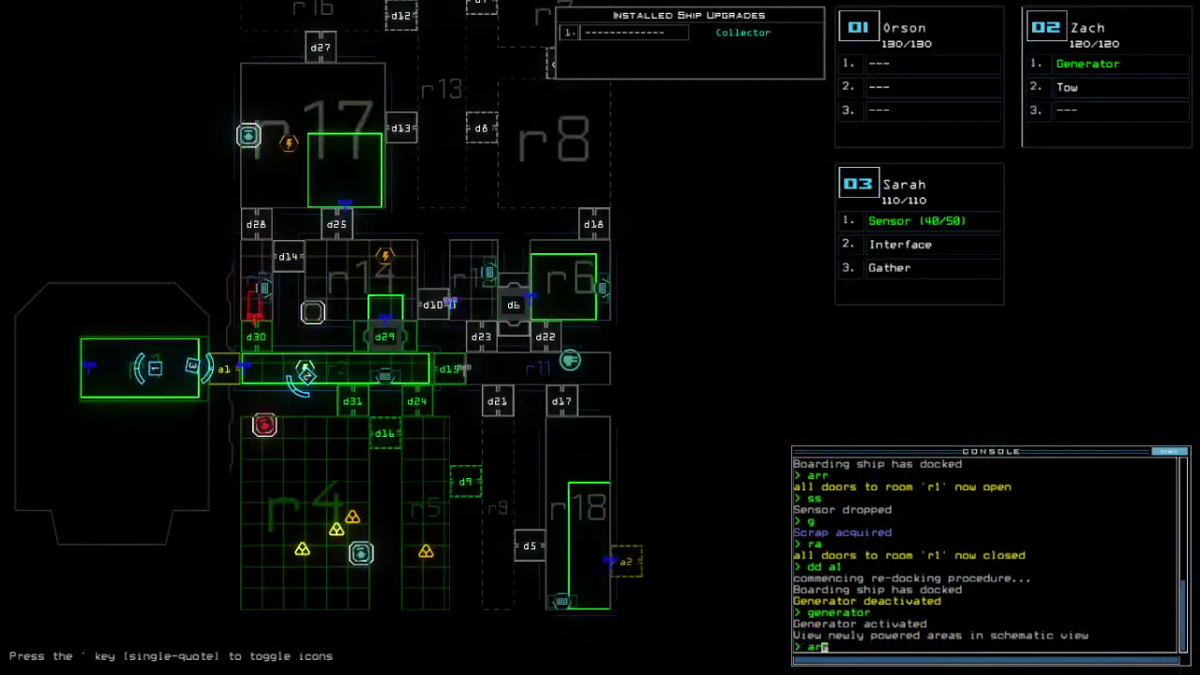
Send drone 03 through door d31, drop a sensor, and gather scrap three times.
key("3")
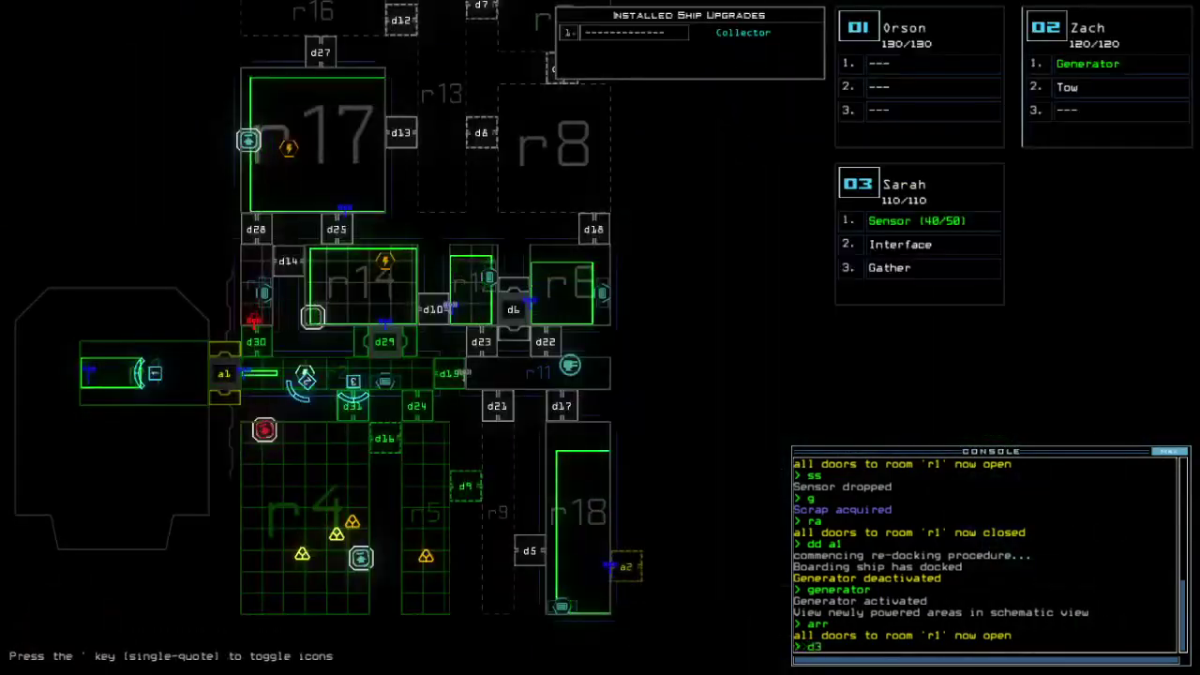
type("d31")
key("Return")
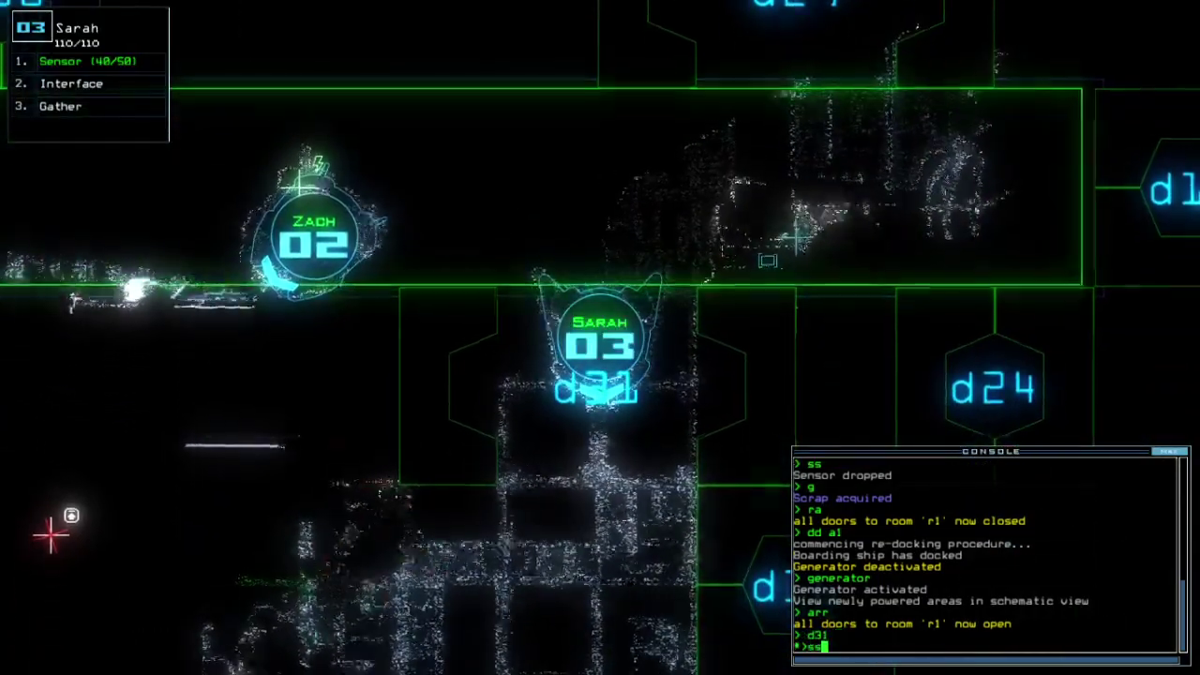
type("ss")
key("Return")
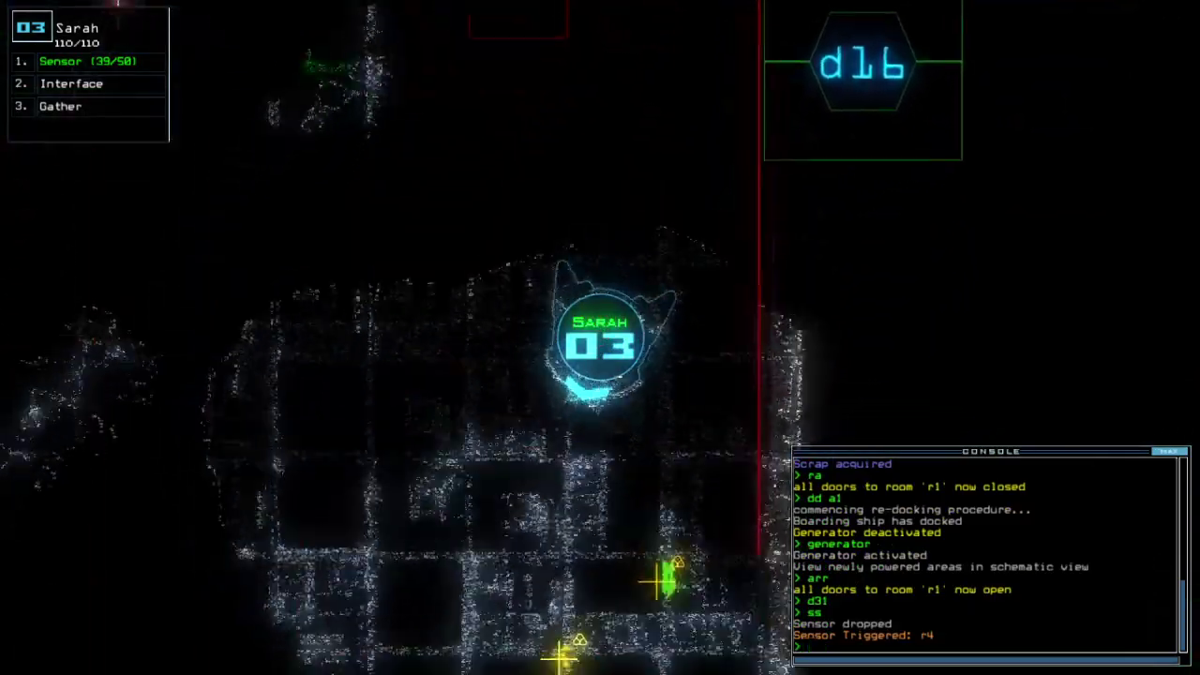
type("g")
key("Return")
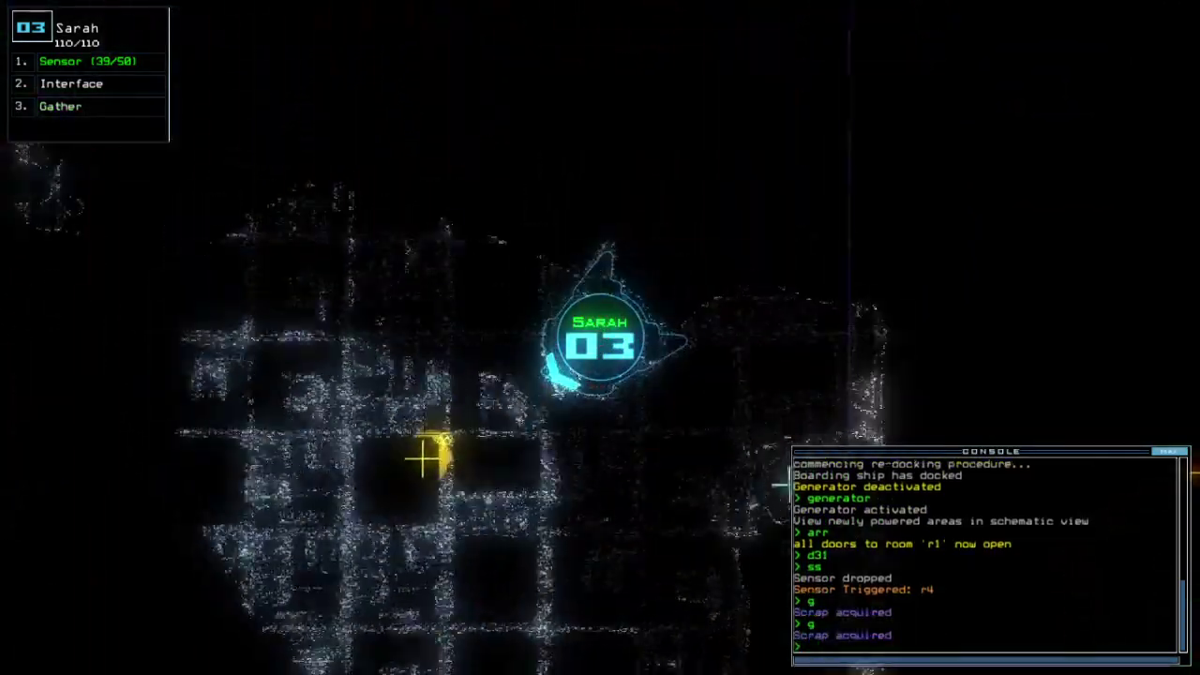
type("g")
key("Return")
type("g")
key("Return")
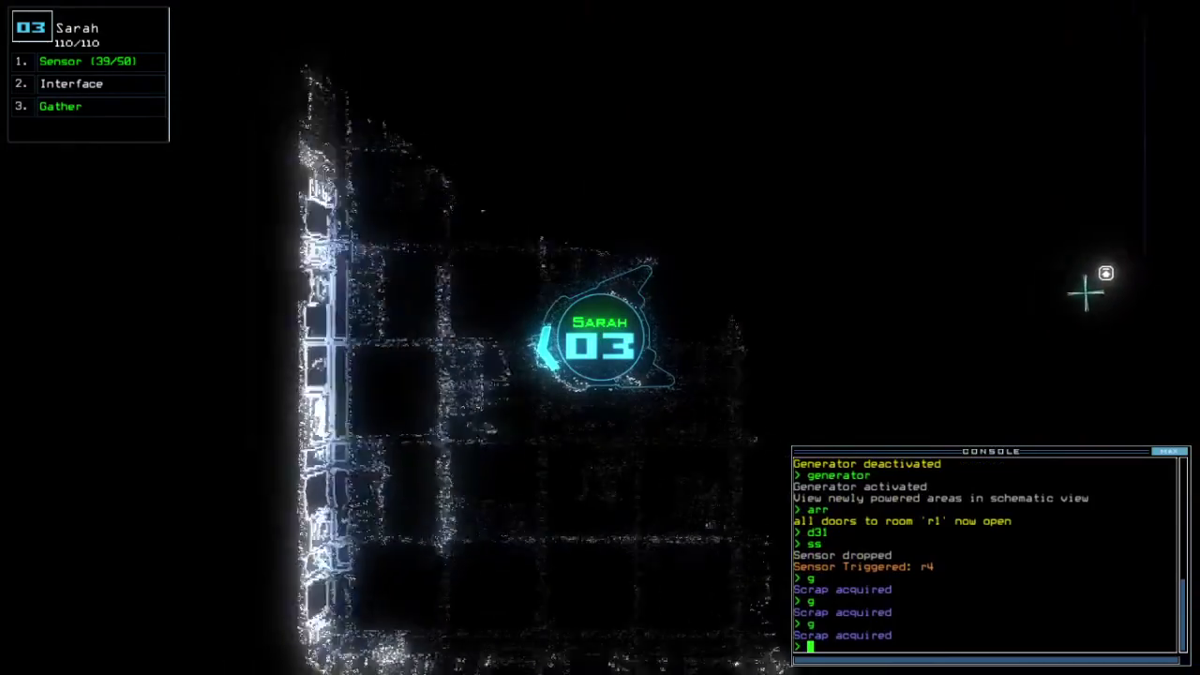
key("space")
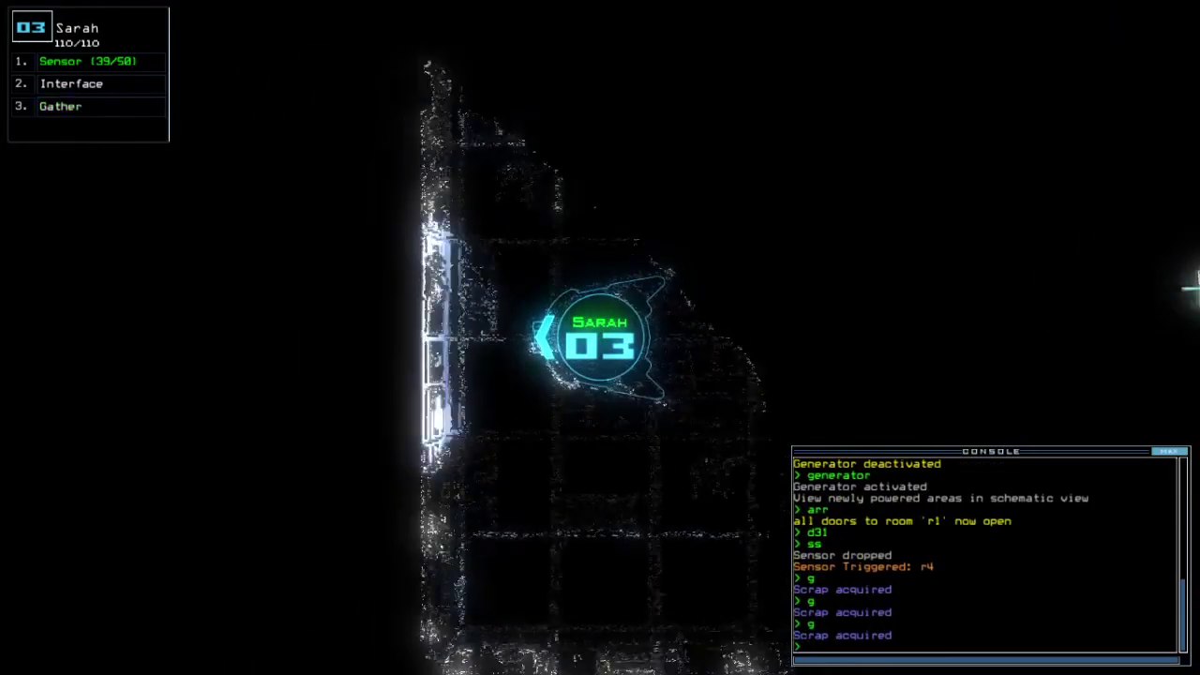
key("2")
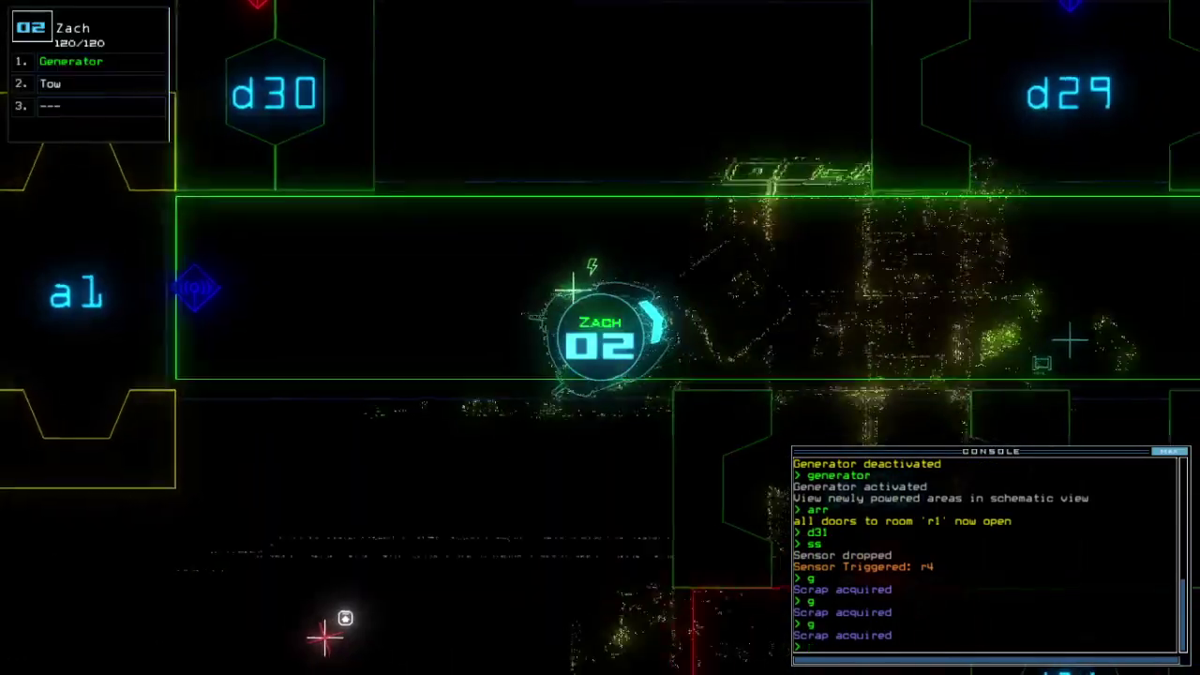
key("Right")
Swap drone 02's Tow module for drone 03's Interface module.
key("space")
key("Tab")
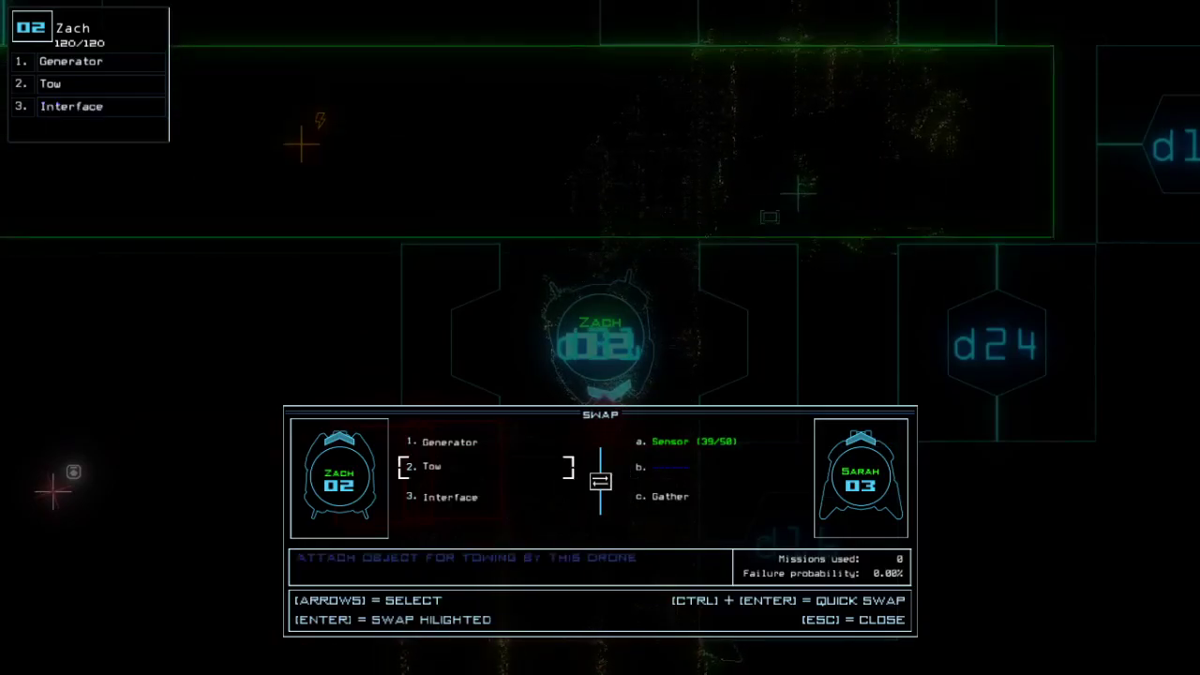
key("Return")
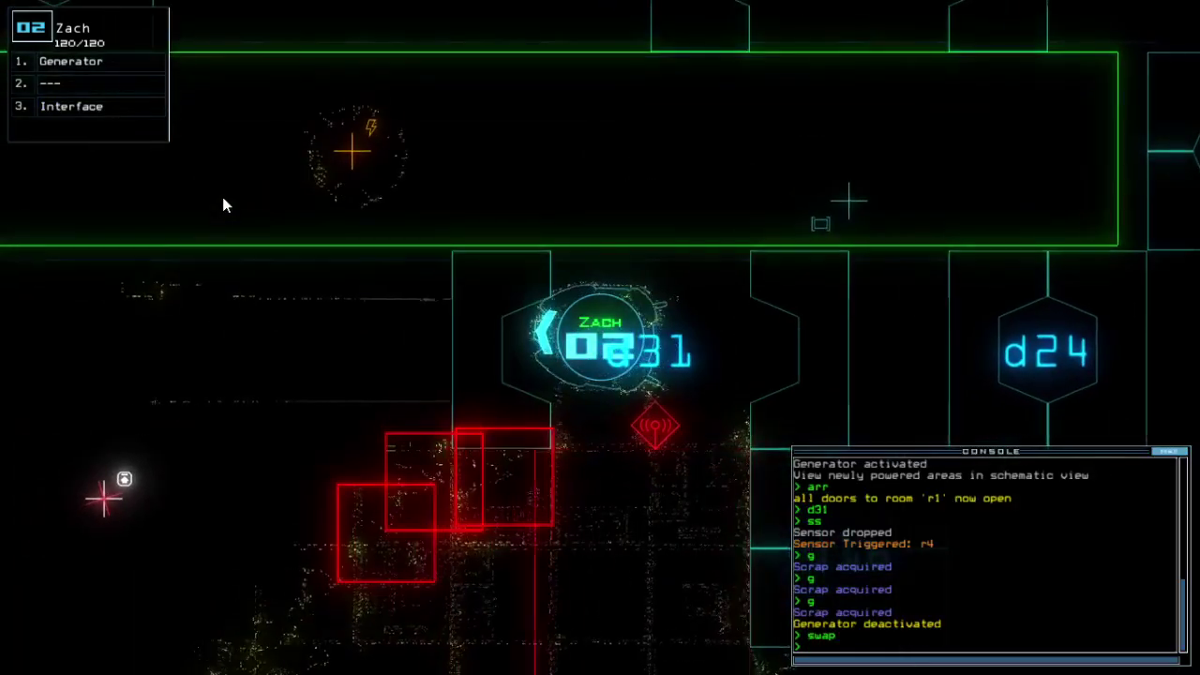
Have drone 03 start towing the Quarantine Bypass.
key("3")
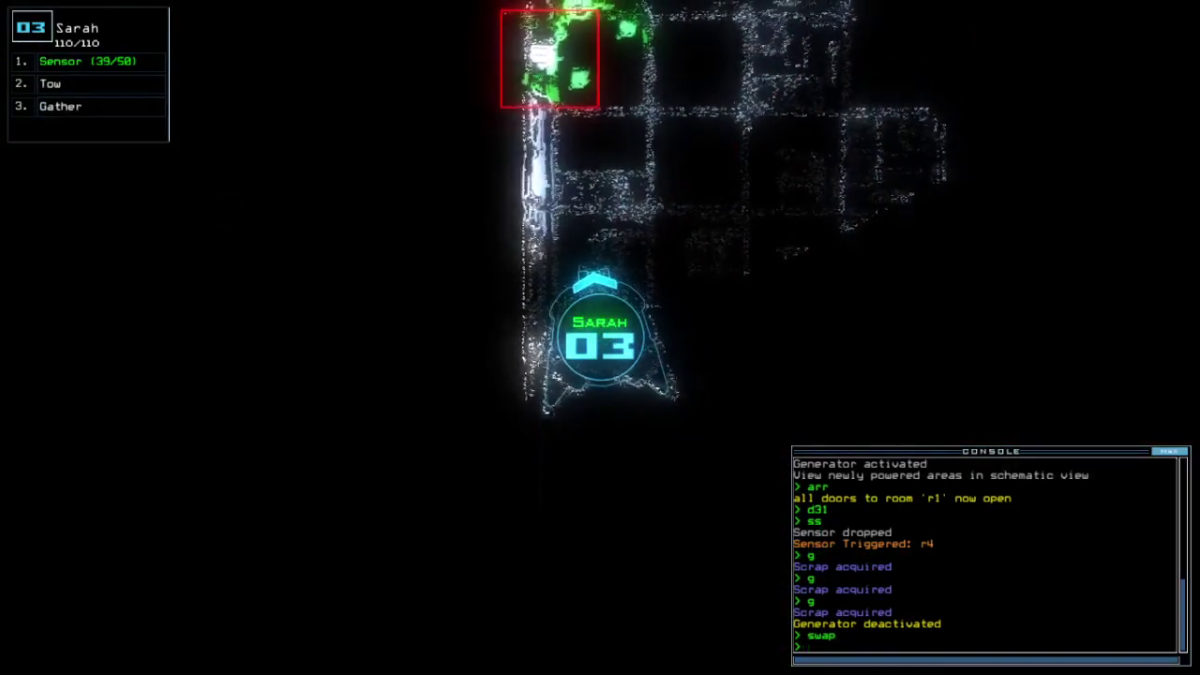
key("2")
key("space")
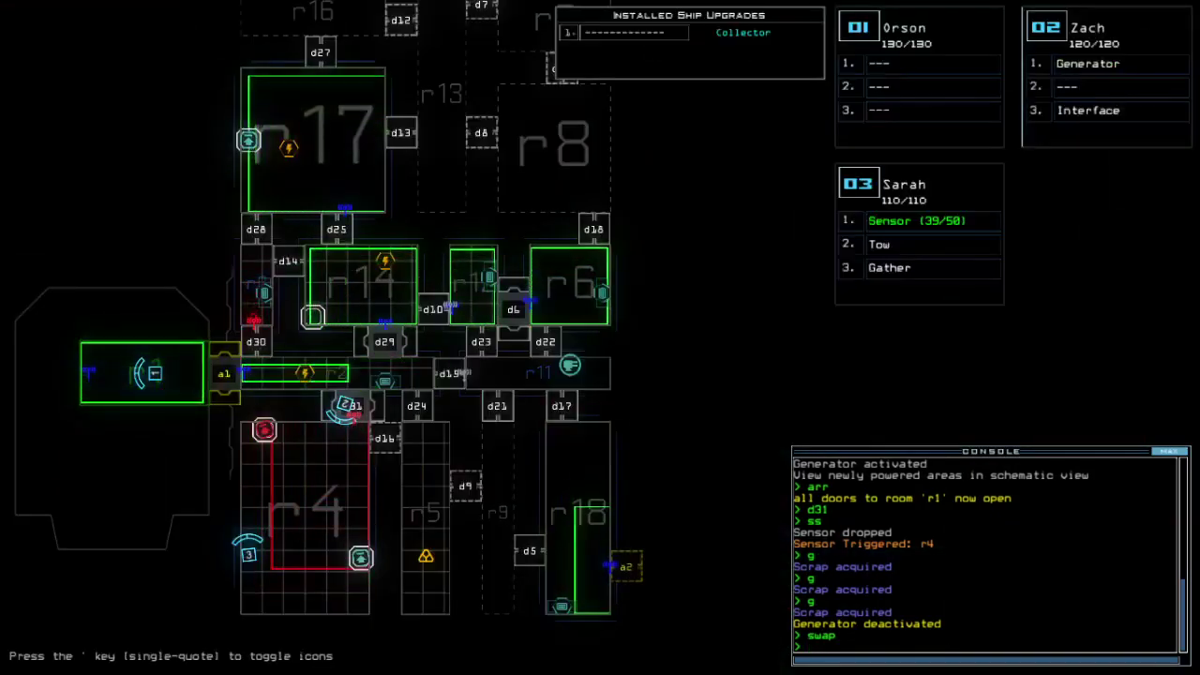
type("3")
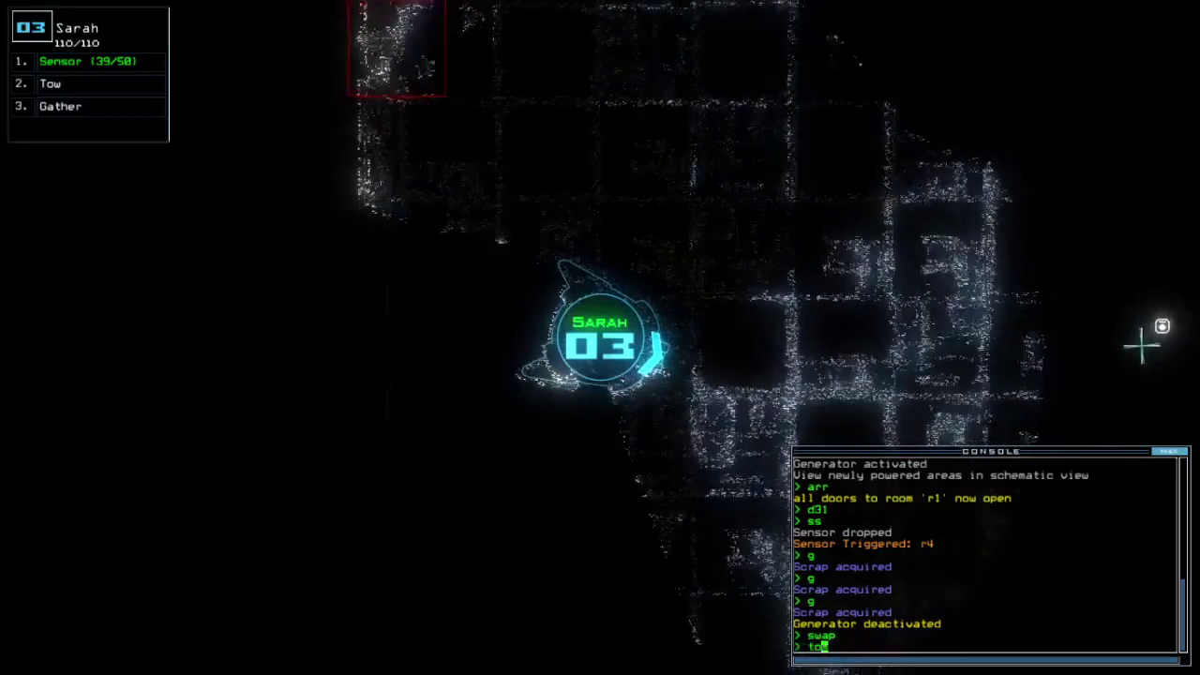
type("tow")
key("Return")
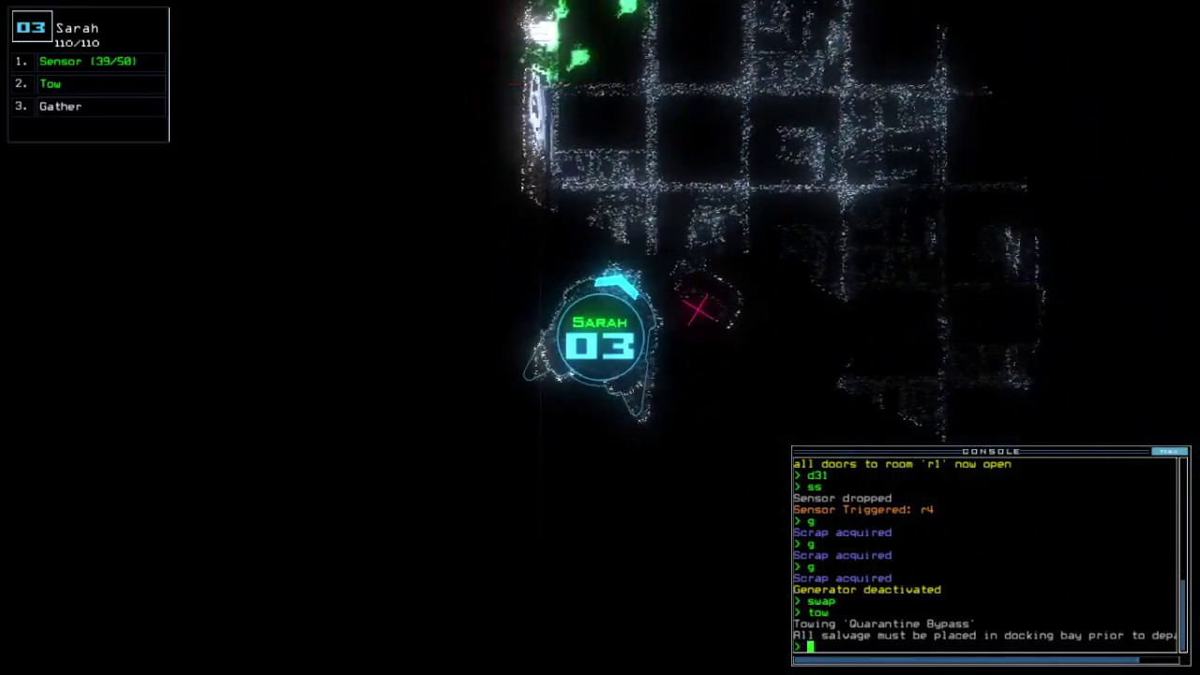
Reactivate Zach 02's generator and bring Sarah 03 up through door d31.
key("2")
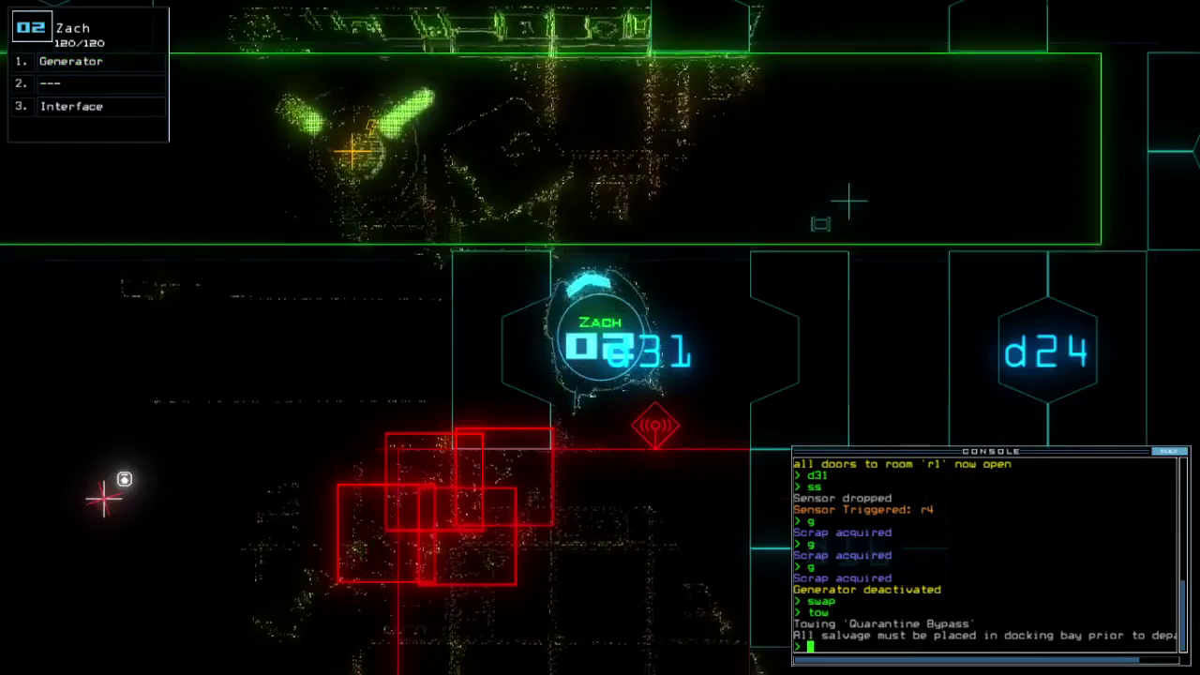
type("g")
key("Return")
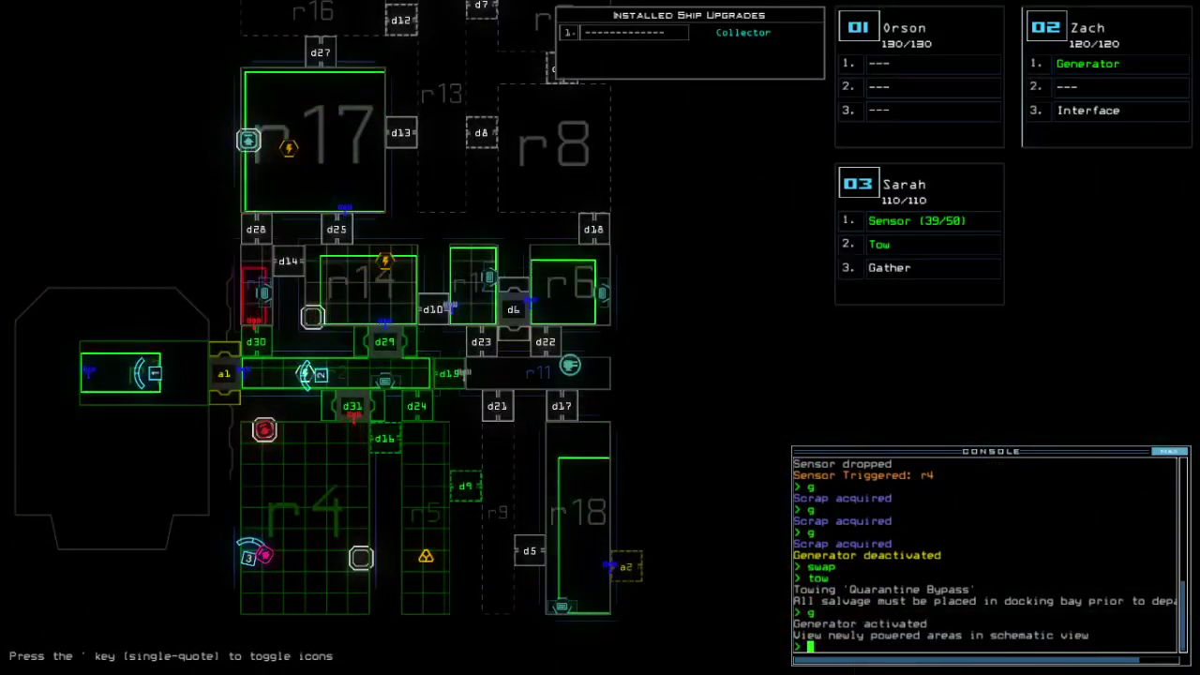
key("3")
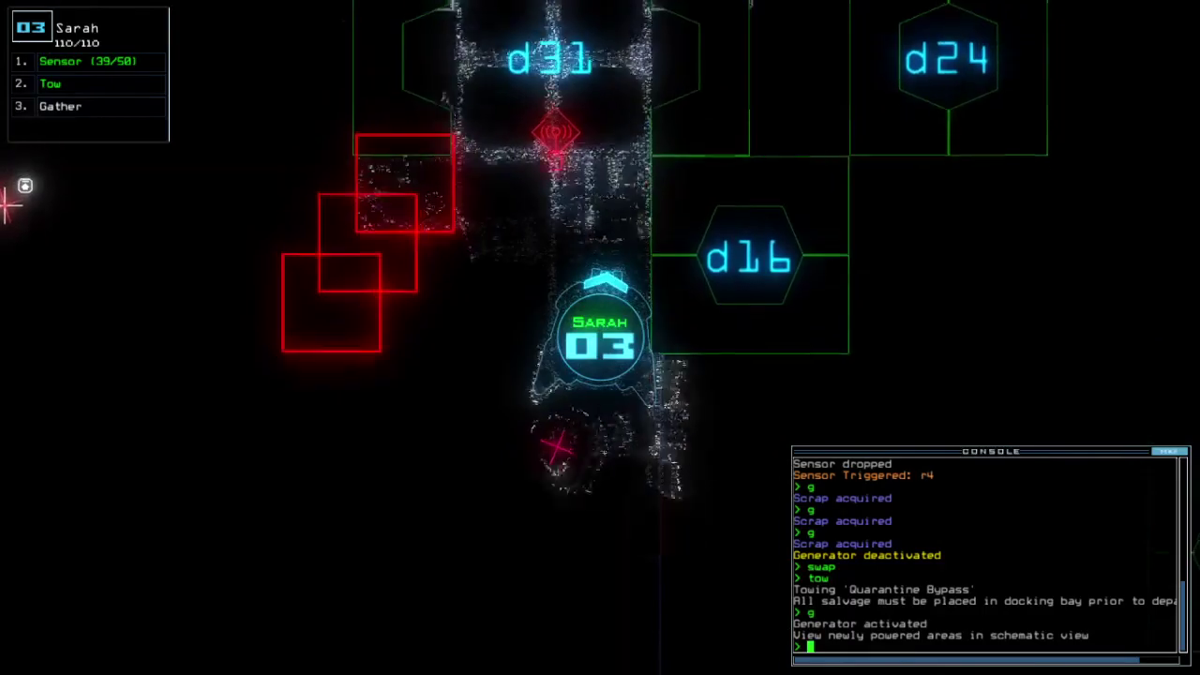
key("Up")
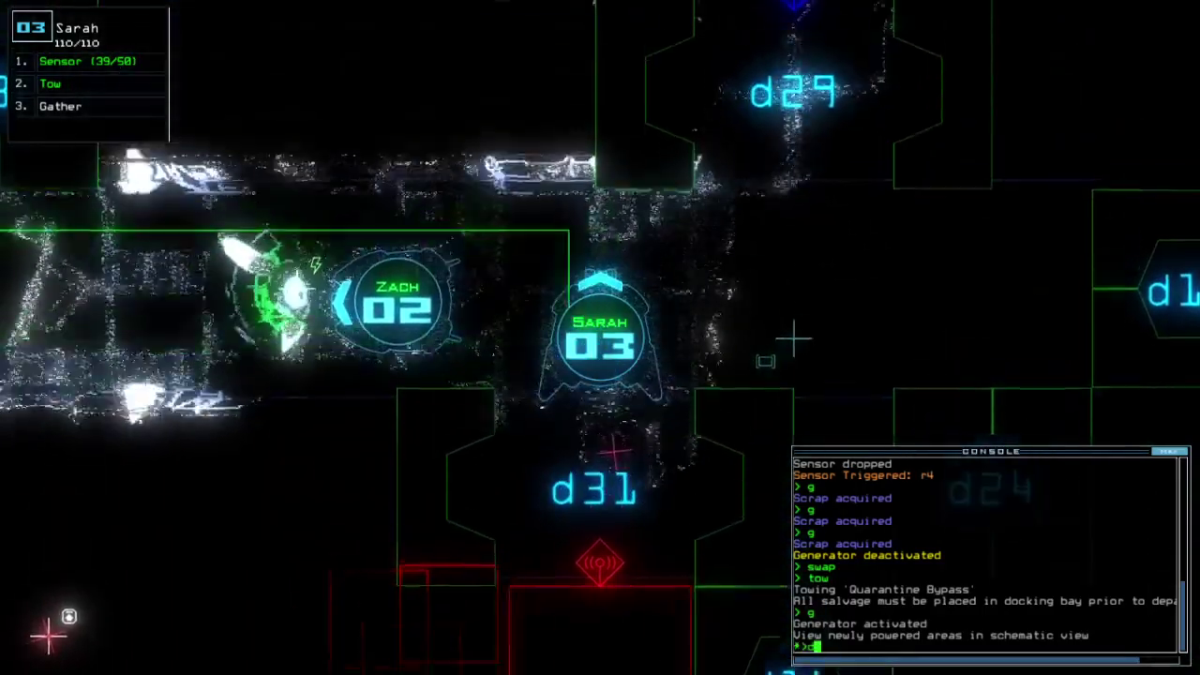
type("d31")
key("Return")
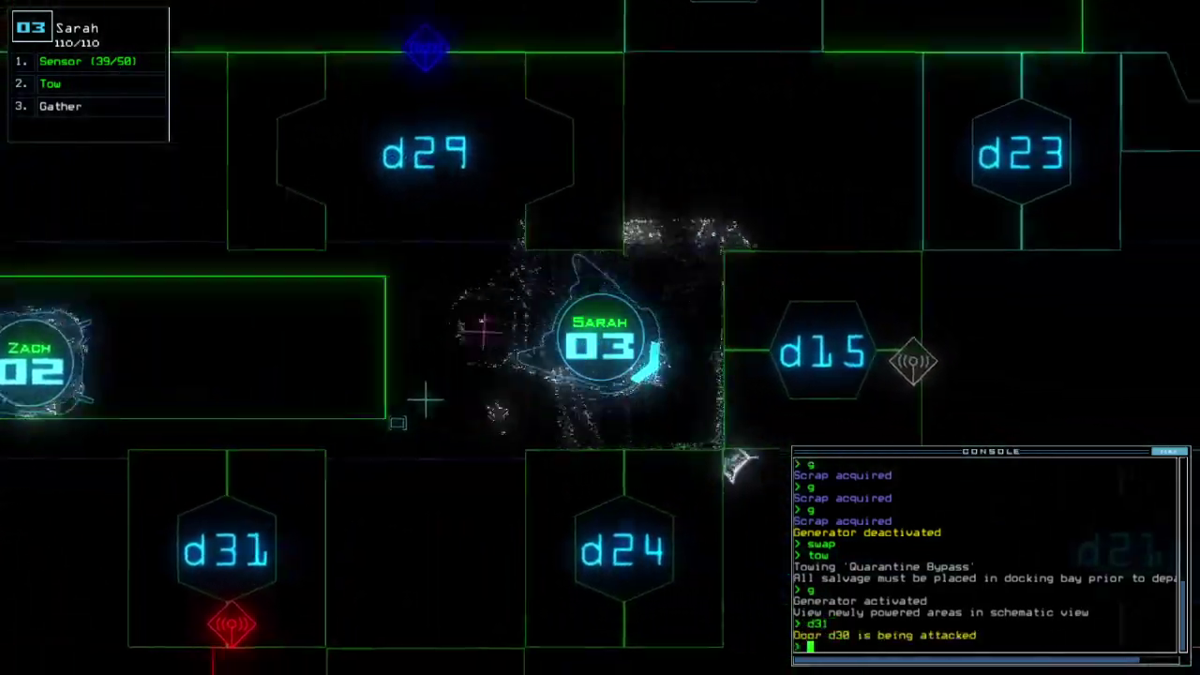
key("space")
Drive Zach 02 up through door d29 and activate the generator.
key("2")
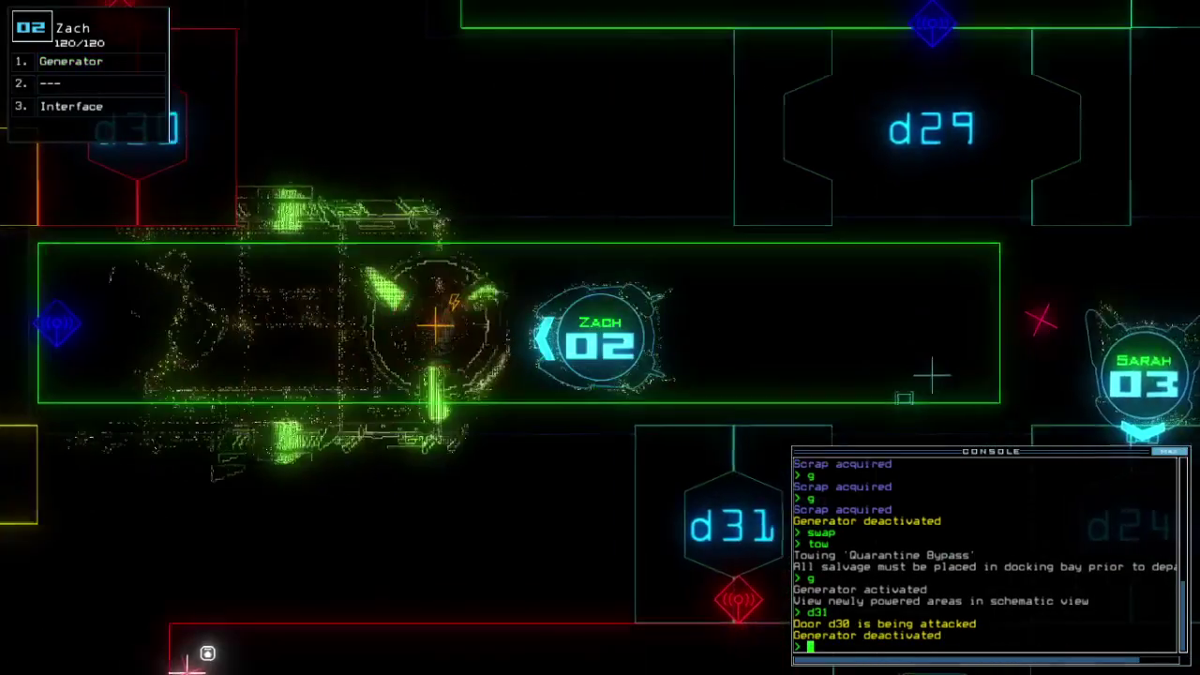
key("Right")
key("Up")
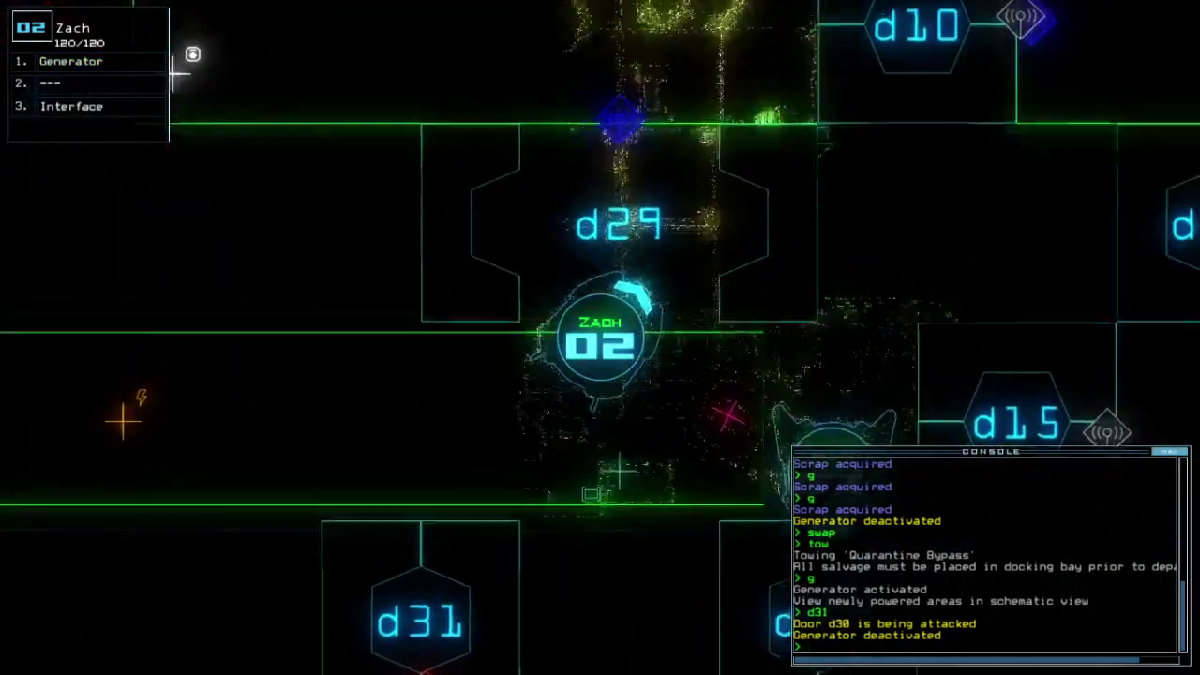
type("ge")
key("Return")
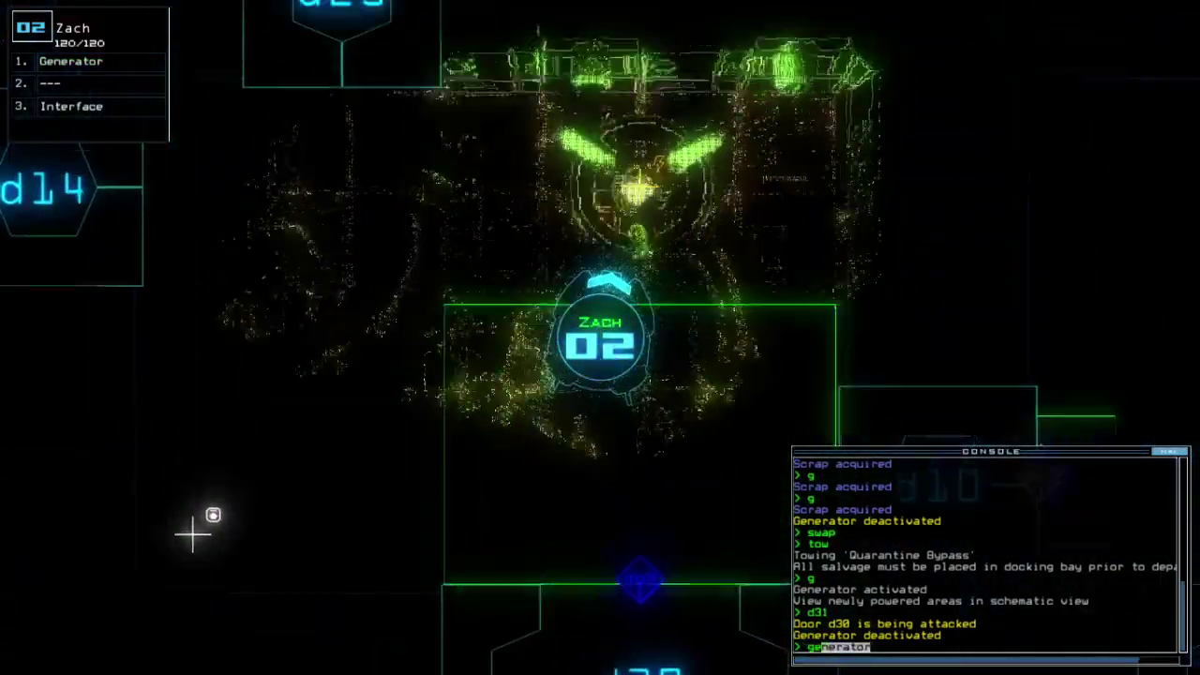
key("space")
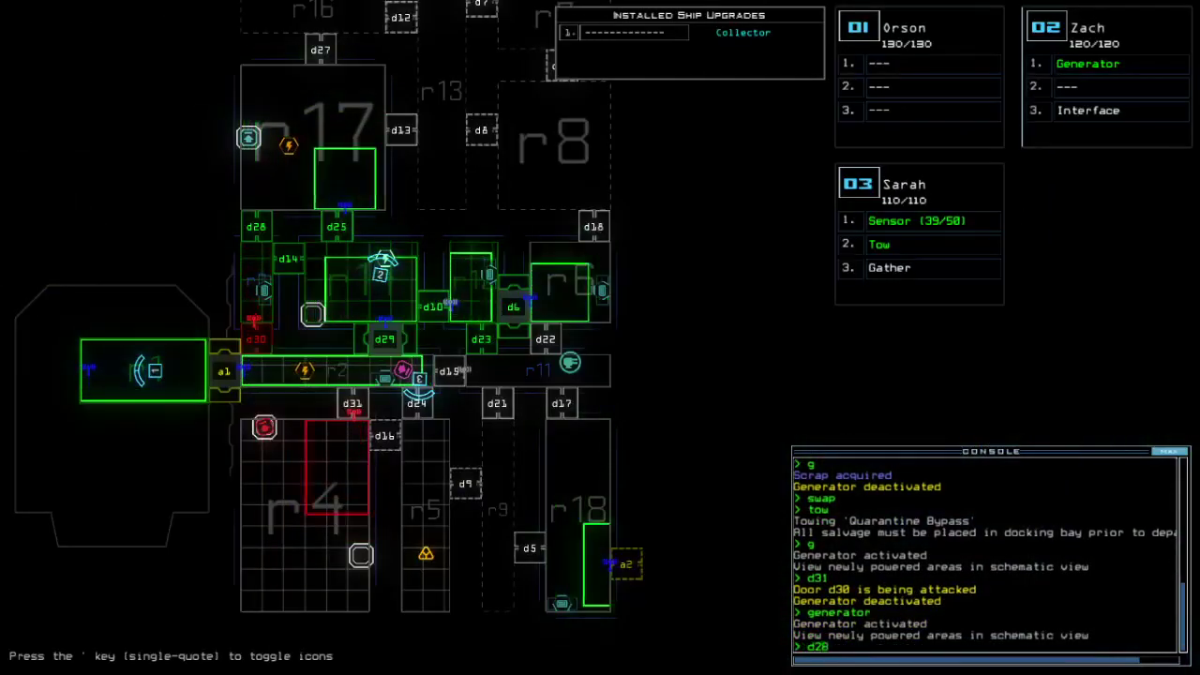
Bring Zach 02 back down through d29 and reactivate the generator.
key("2")
key("Down")
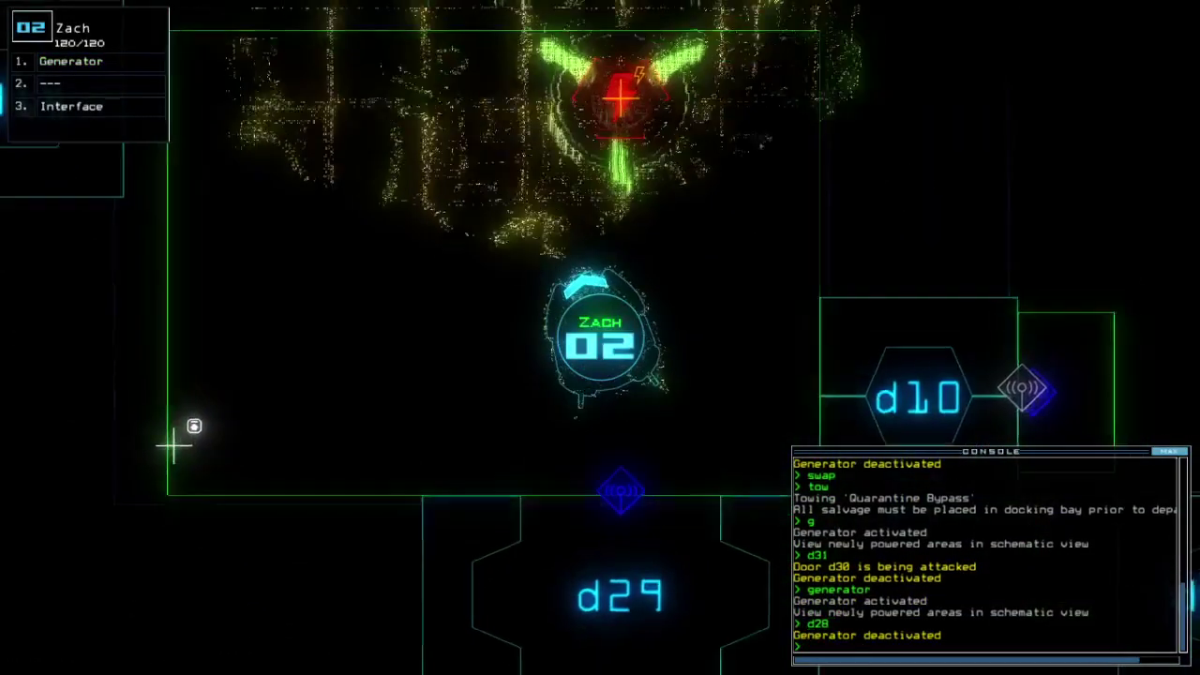
key("Down")
key("Right")
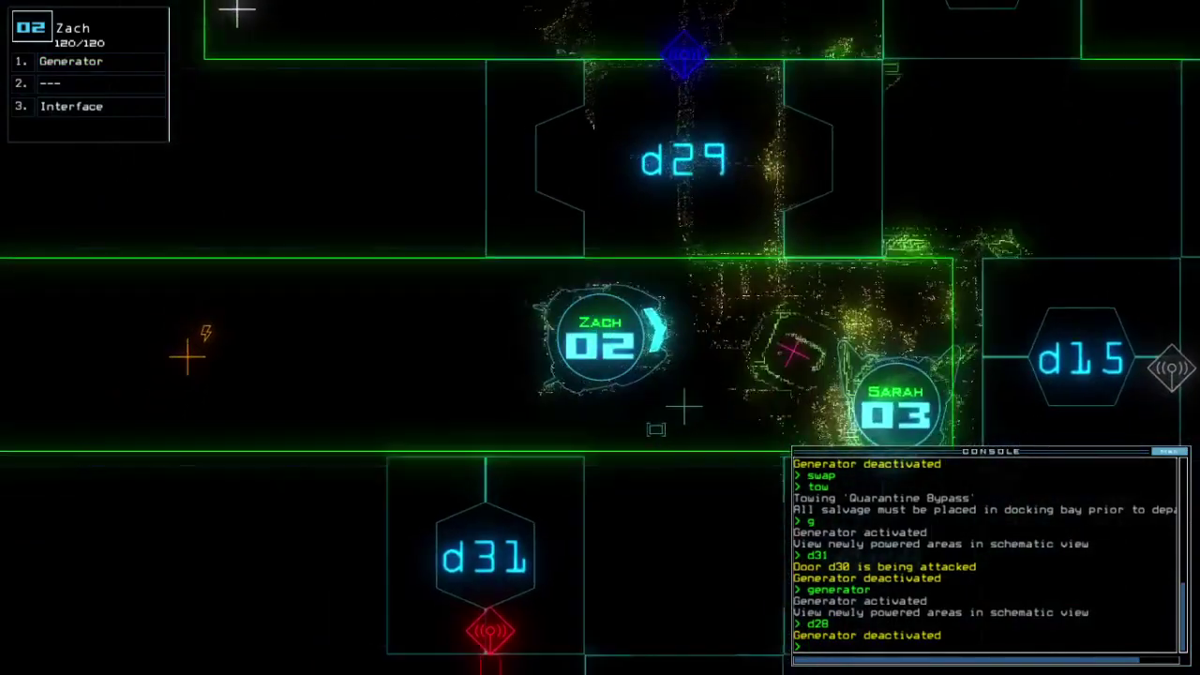
type("ge")
key("Return")
key("space")
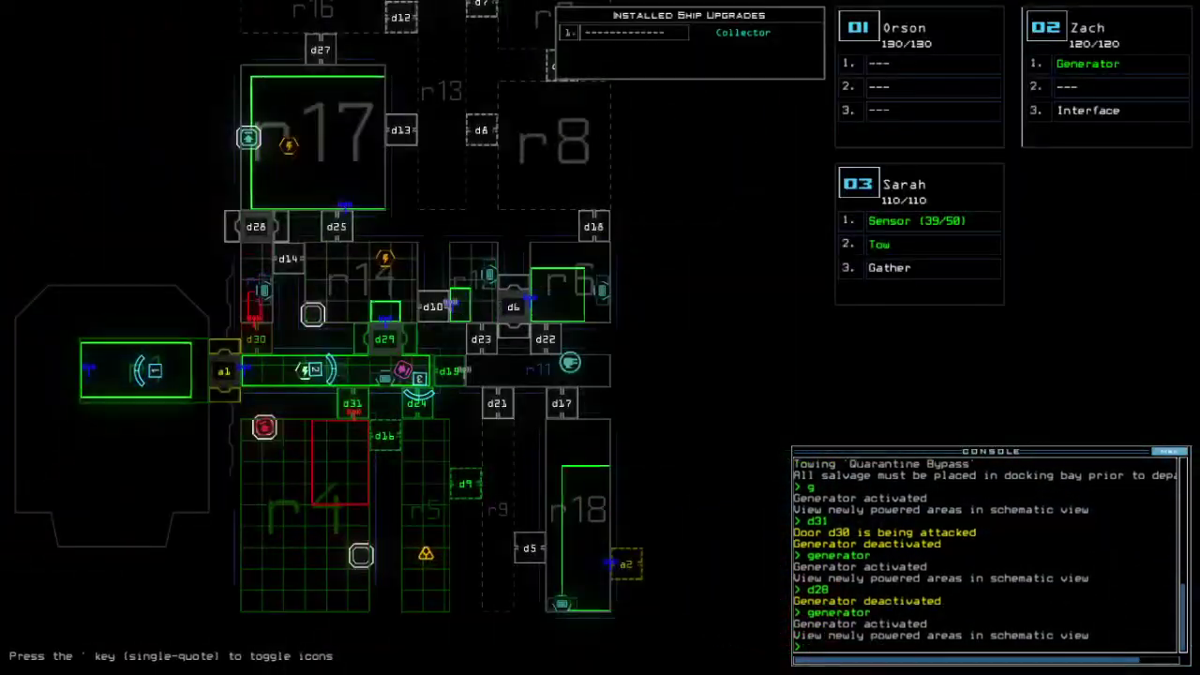
Drive Sarah 03 into the d24 doorway, open d24, and drop a sensor.
key("3")
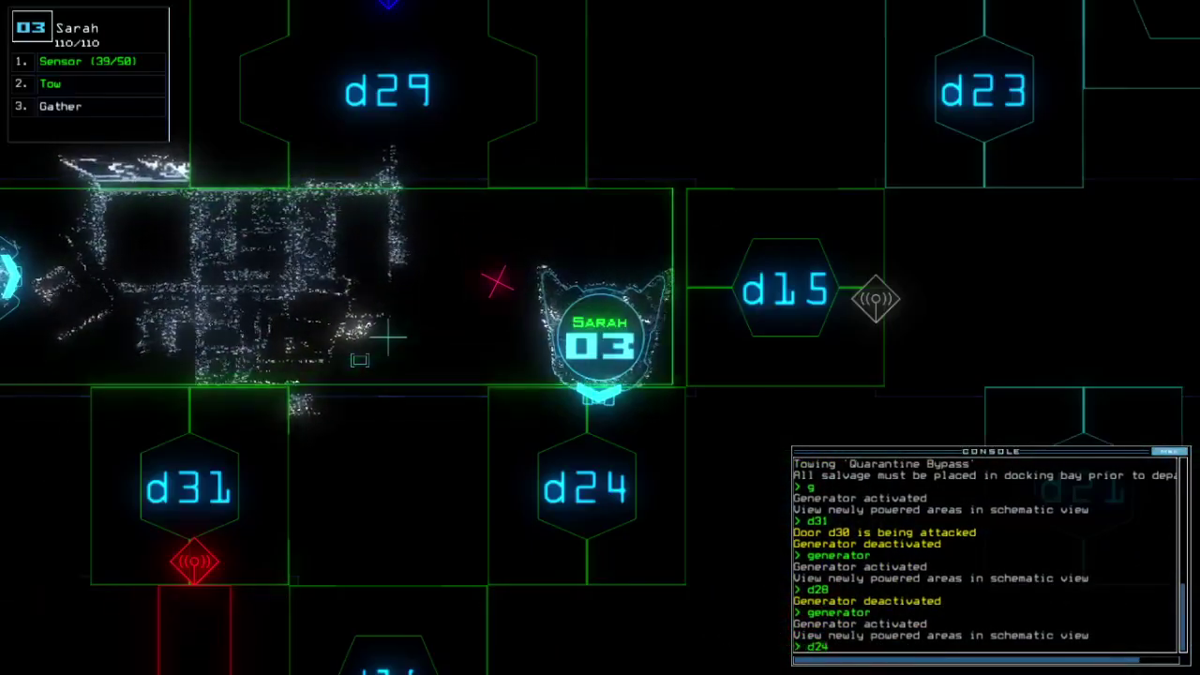
key("Down")
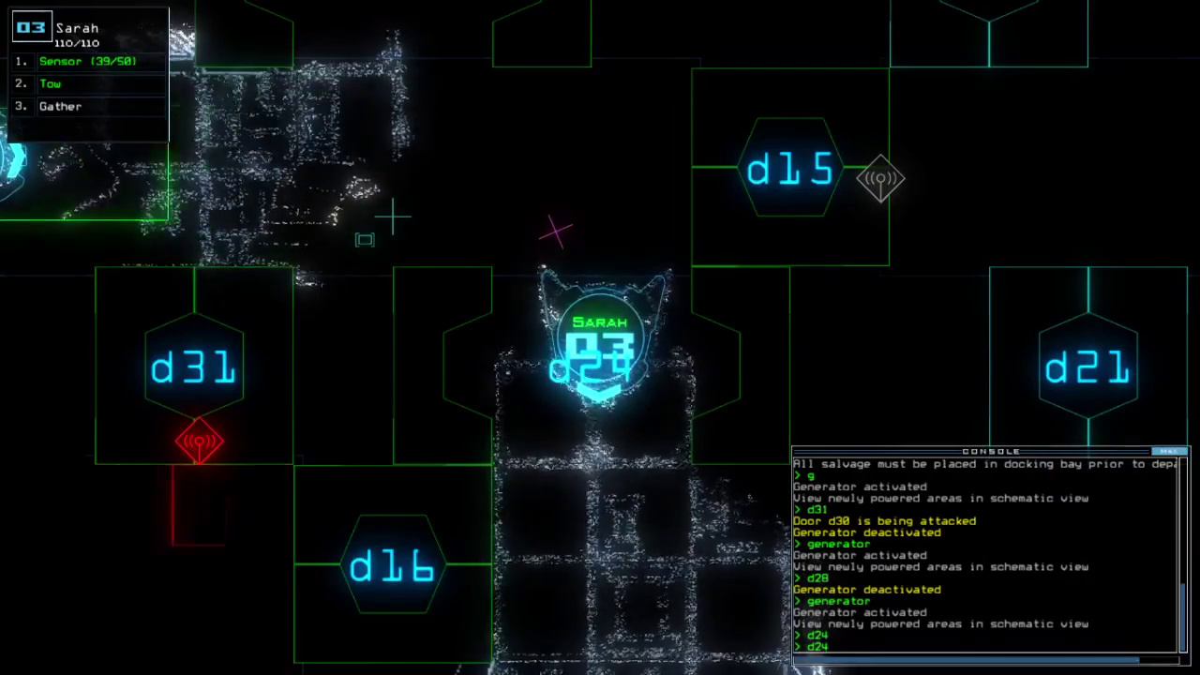
type("ss")
key("Return")
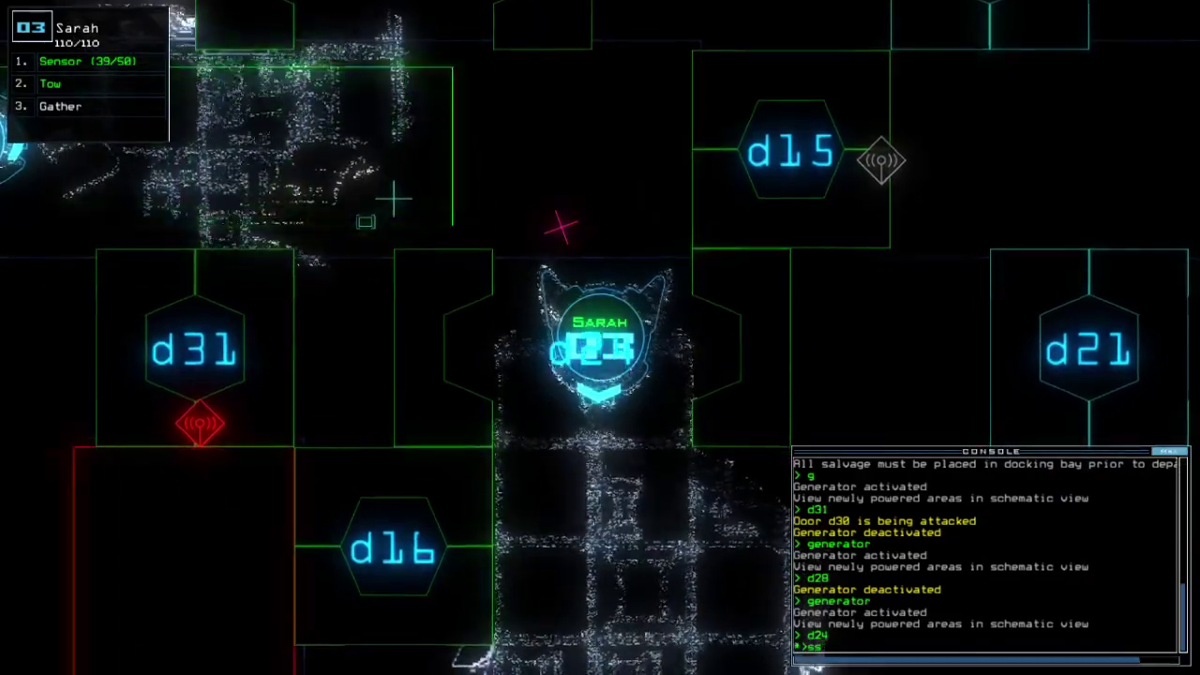
key("Return")
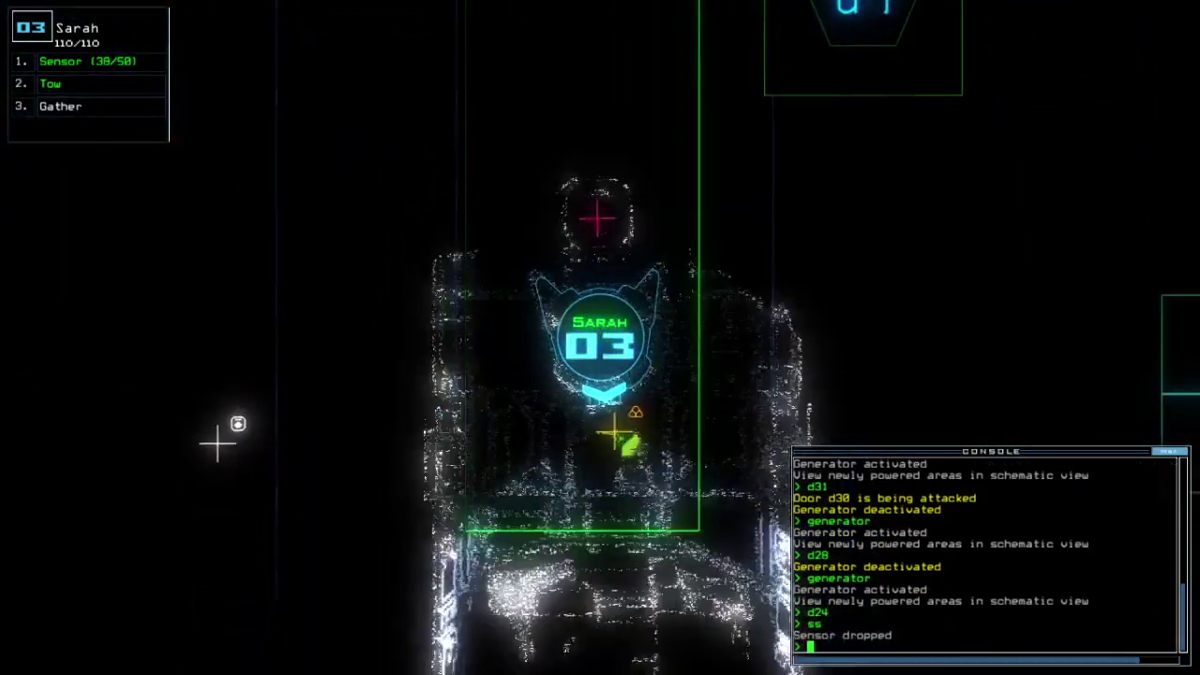
type("g")
Gather scrap with Sarah 03 and toggle doors d9 and d24.
key("Return")
type("d9 d24")
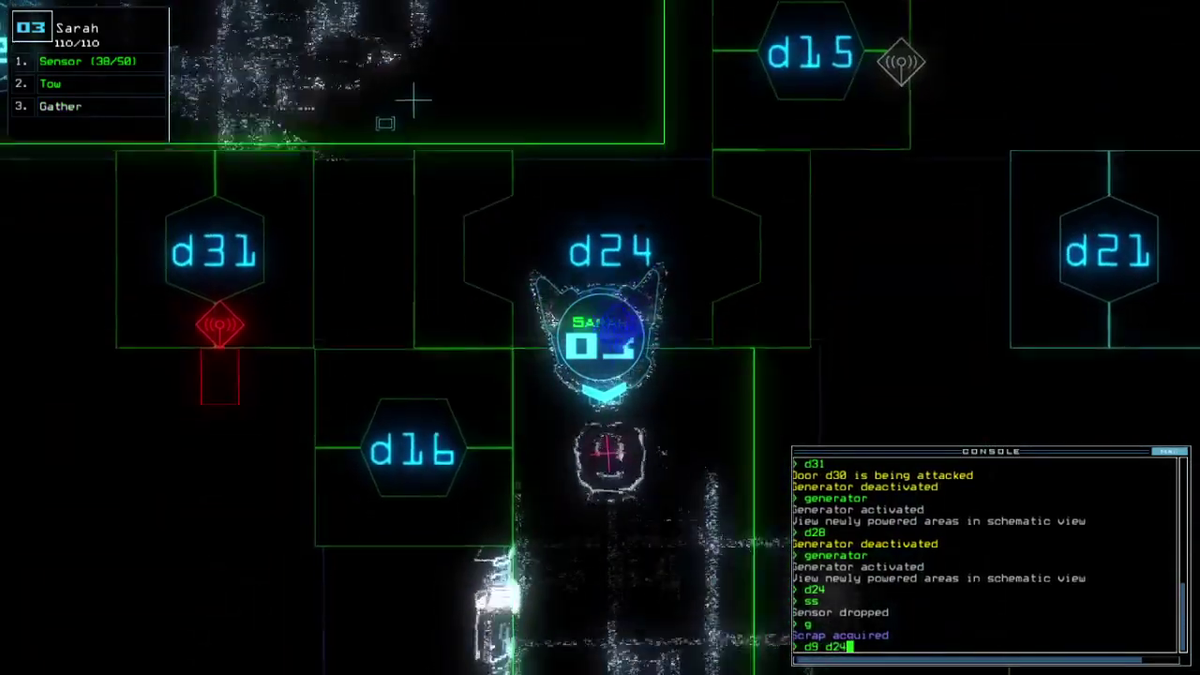
key("Return")
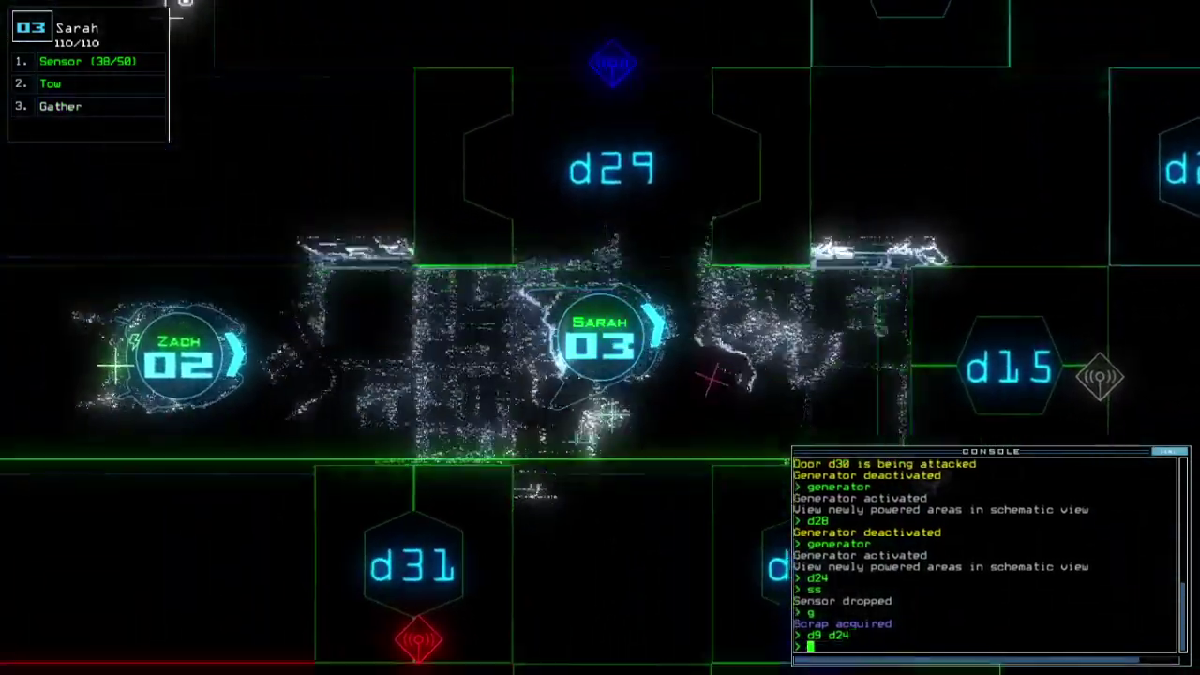
key("space")
type("end")
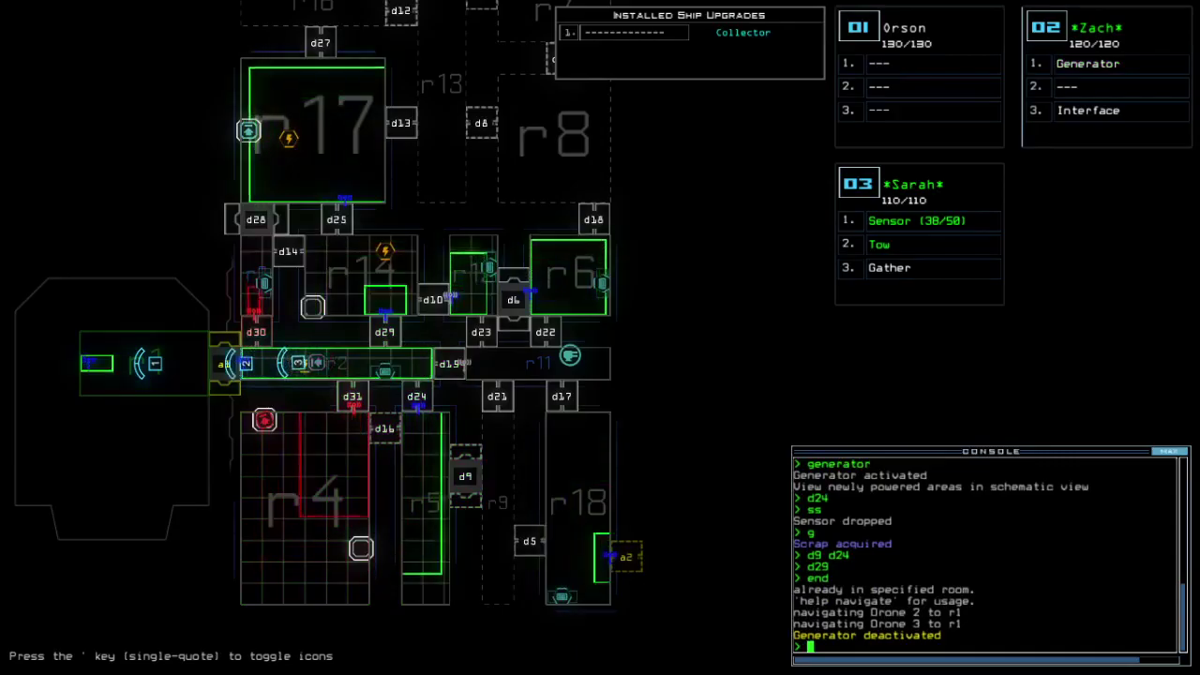
Stop towing the salvage and have Zach 02 pass through a1 to activate the generator.
key("space")
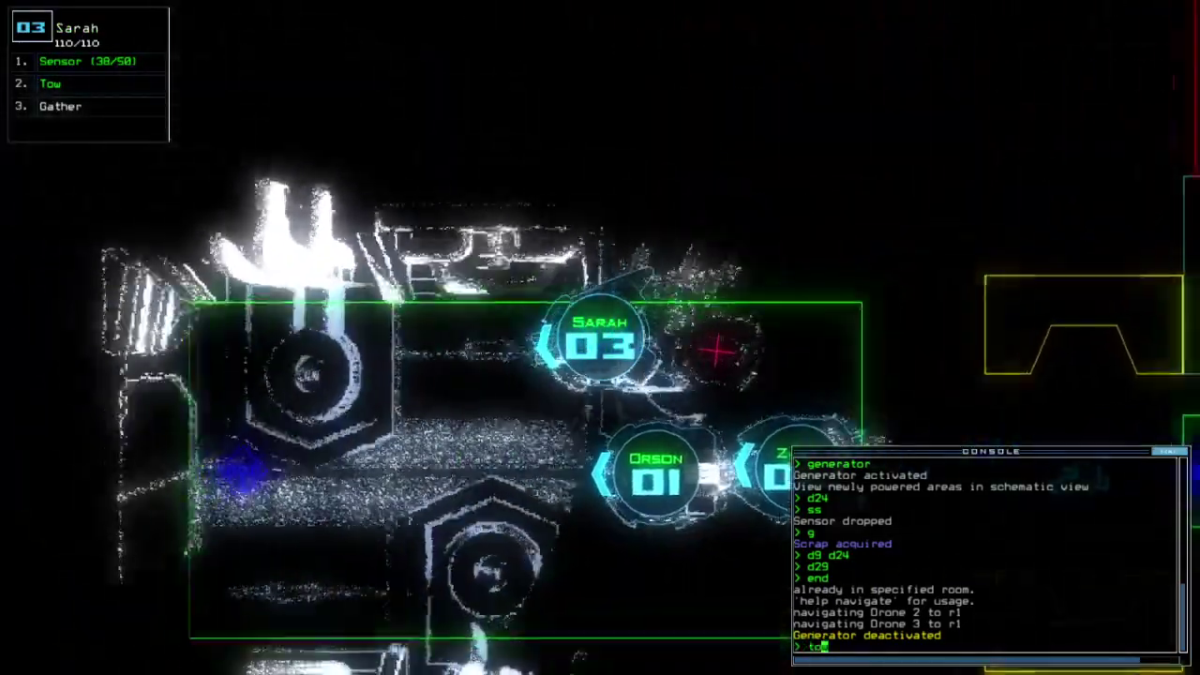
type("tow")
key("Return")
key("2")
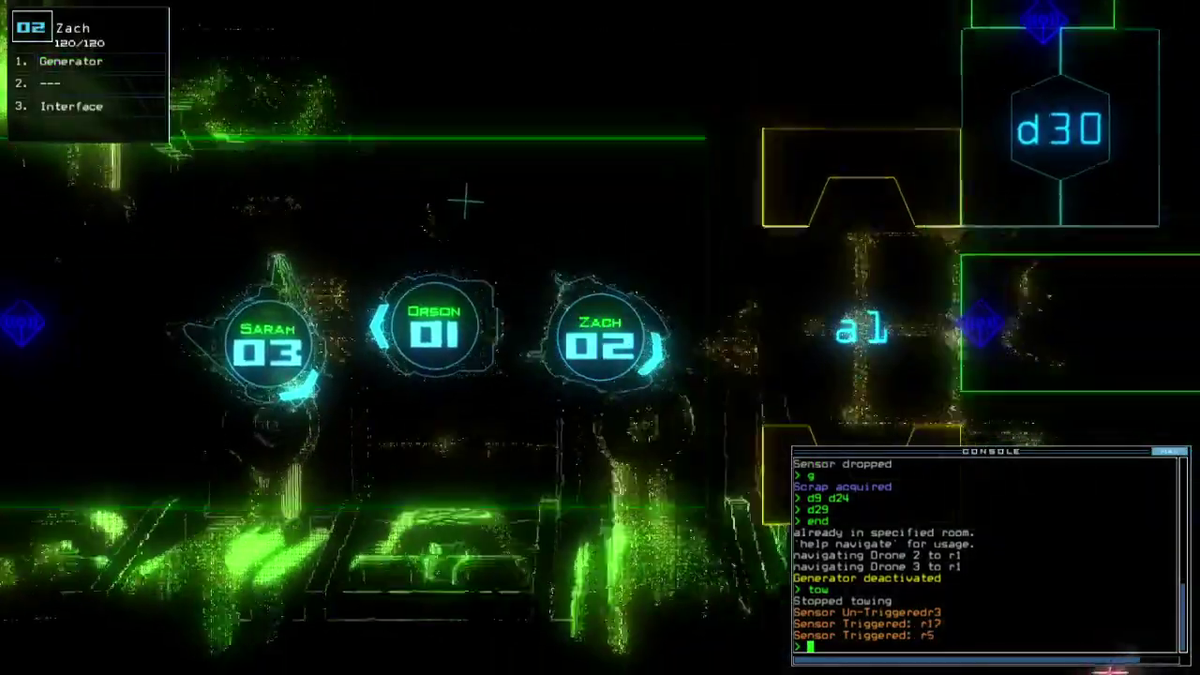
key("space")
key("space")
key("Right")
key("Right")
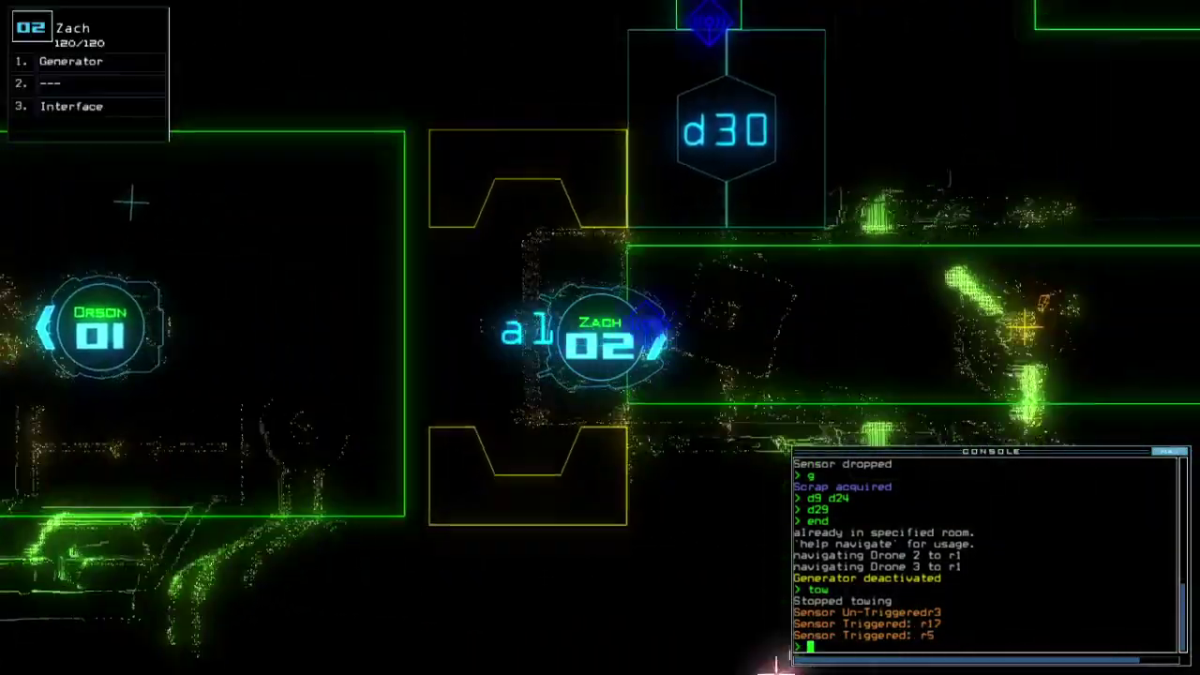
type("generator")
key("Return")
key("space")
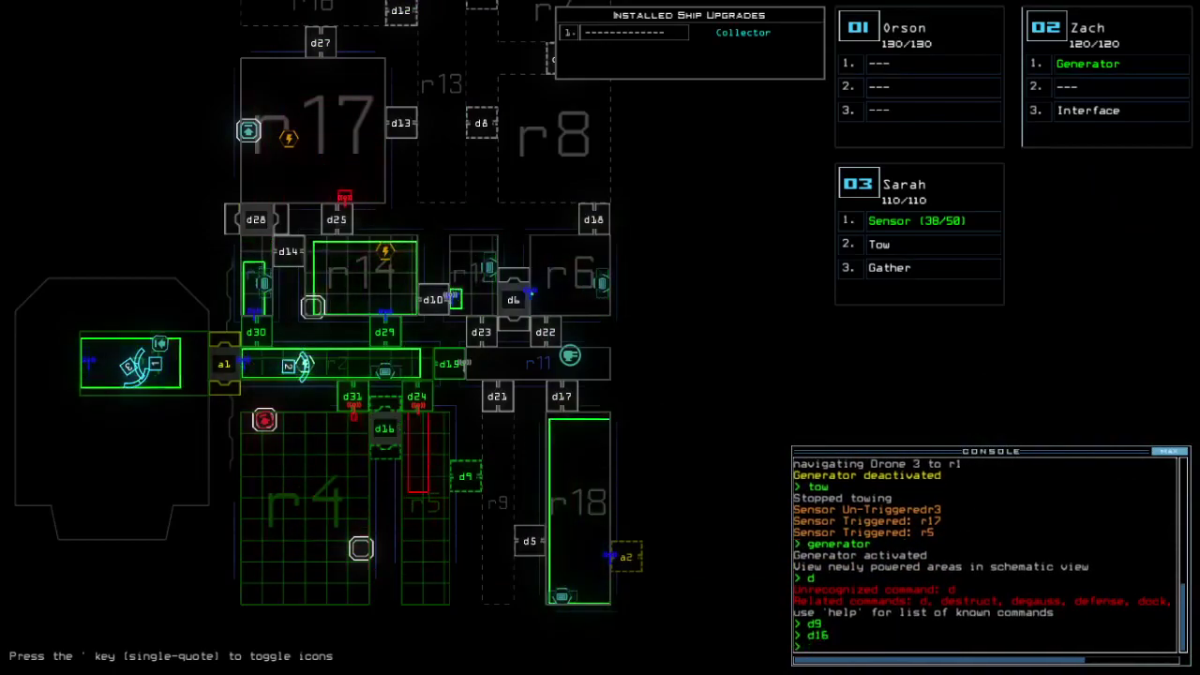
type("d29")
Open door d29 and drive Zach 02 up into the generator room to activate it.
key("Return")
key("space")
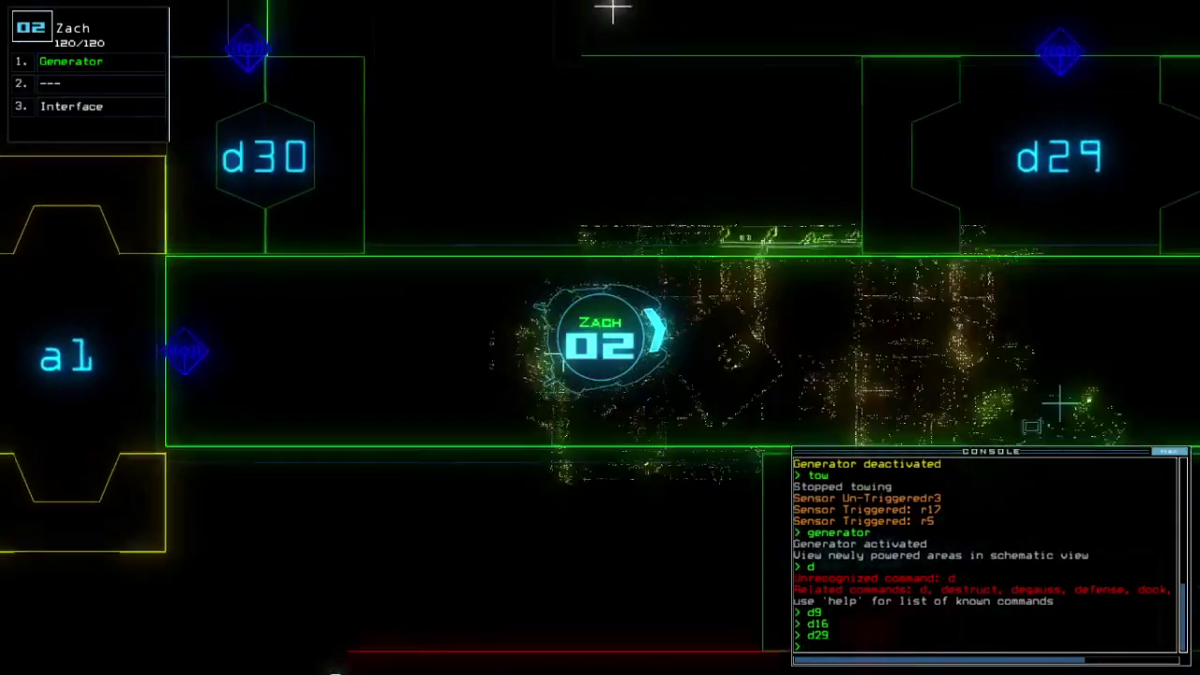
key("Right")
key("Right")
key("Up")
key("Up")
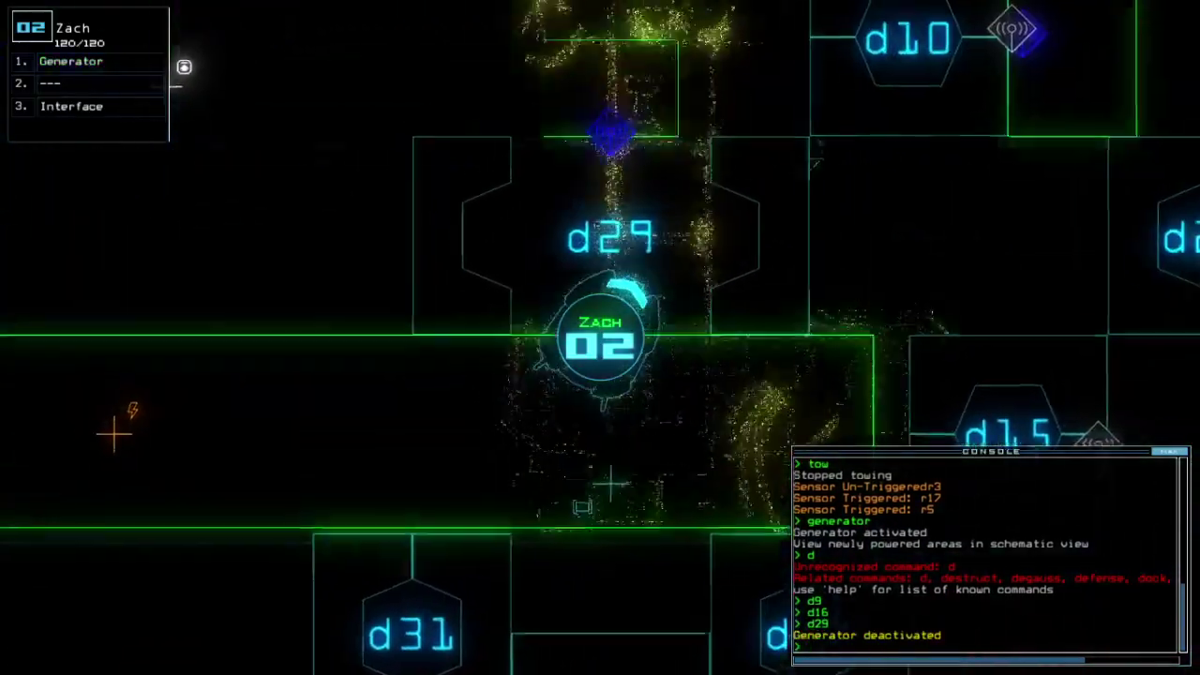
key("Up")
key("Up")
type("generator")
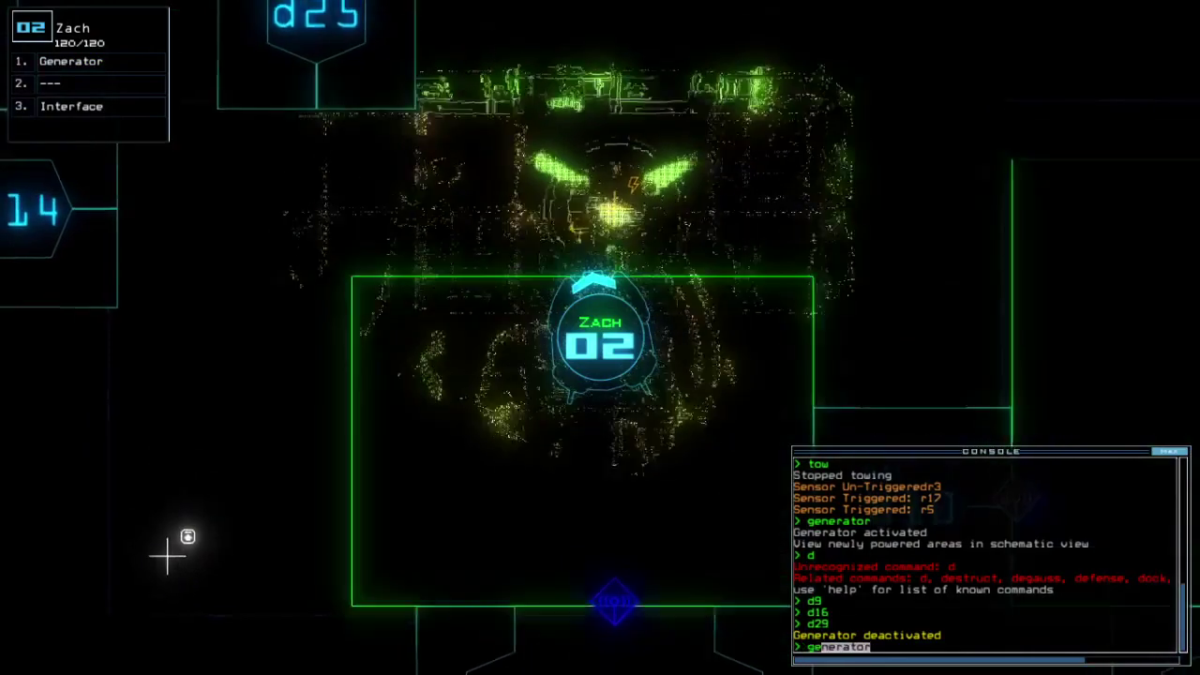
key("Return")
key("space")
type("d6")
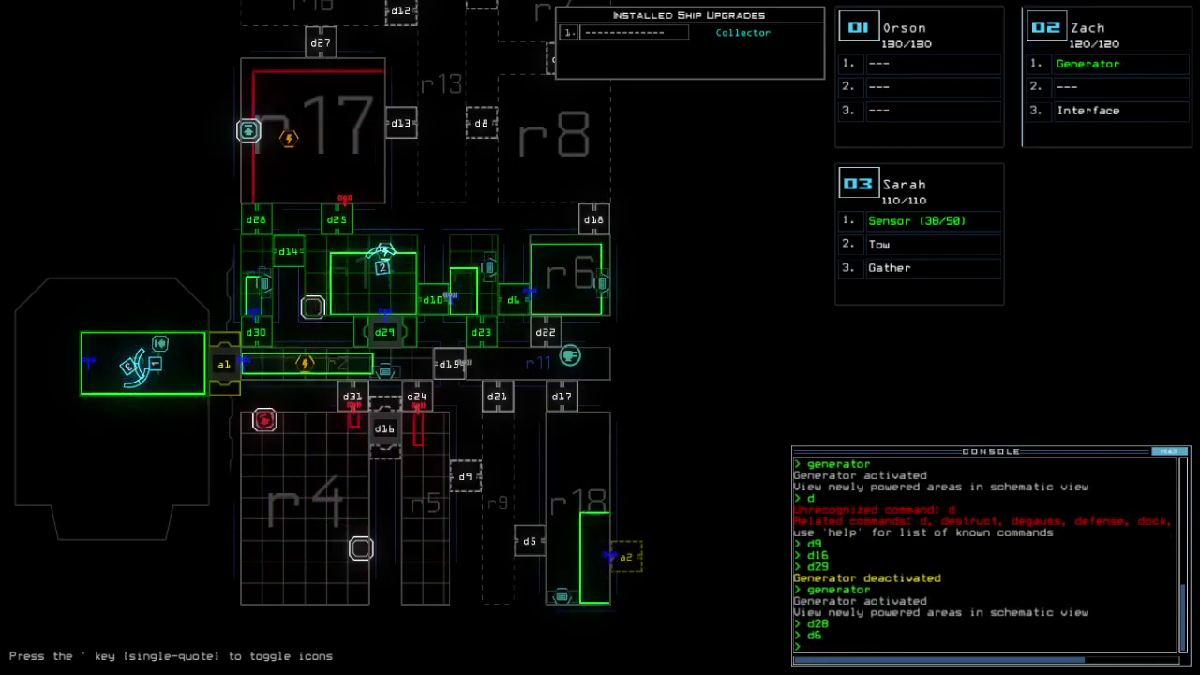
Drive Zach 02 back down through d29 and activate the generator again.
key("2")
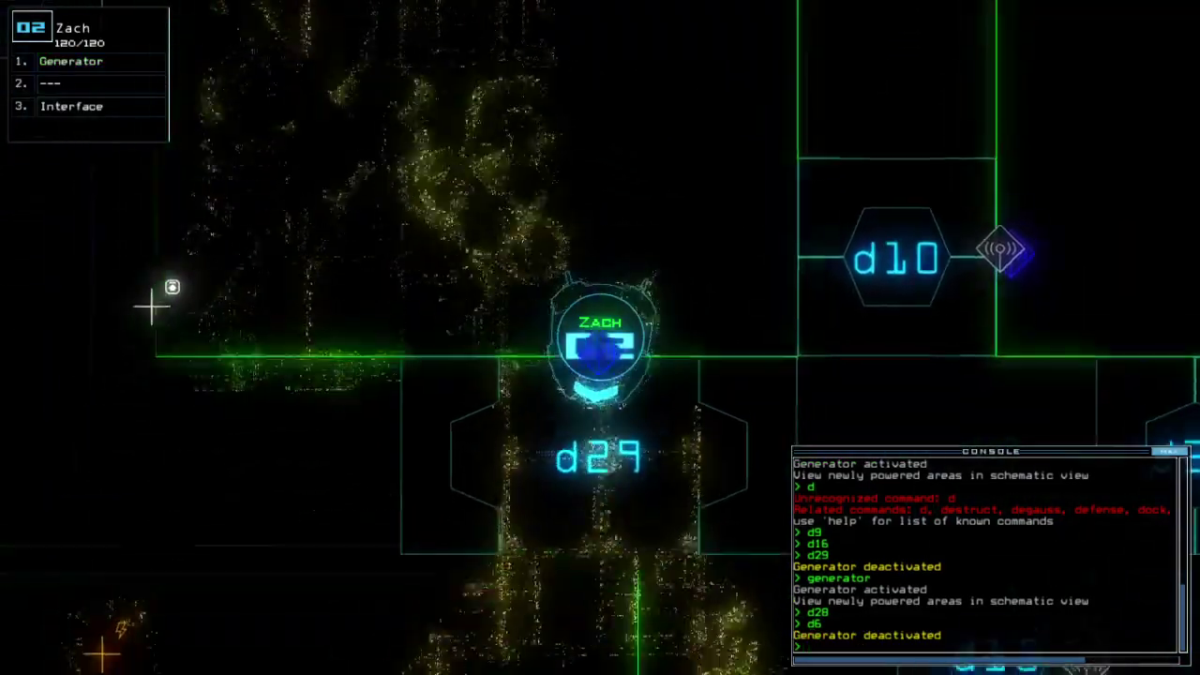
key("Down")
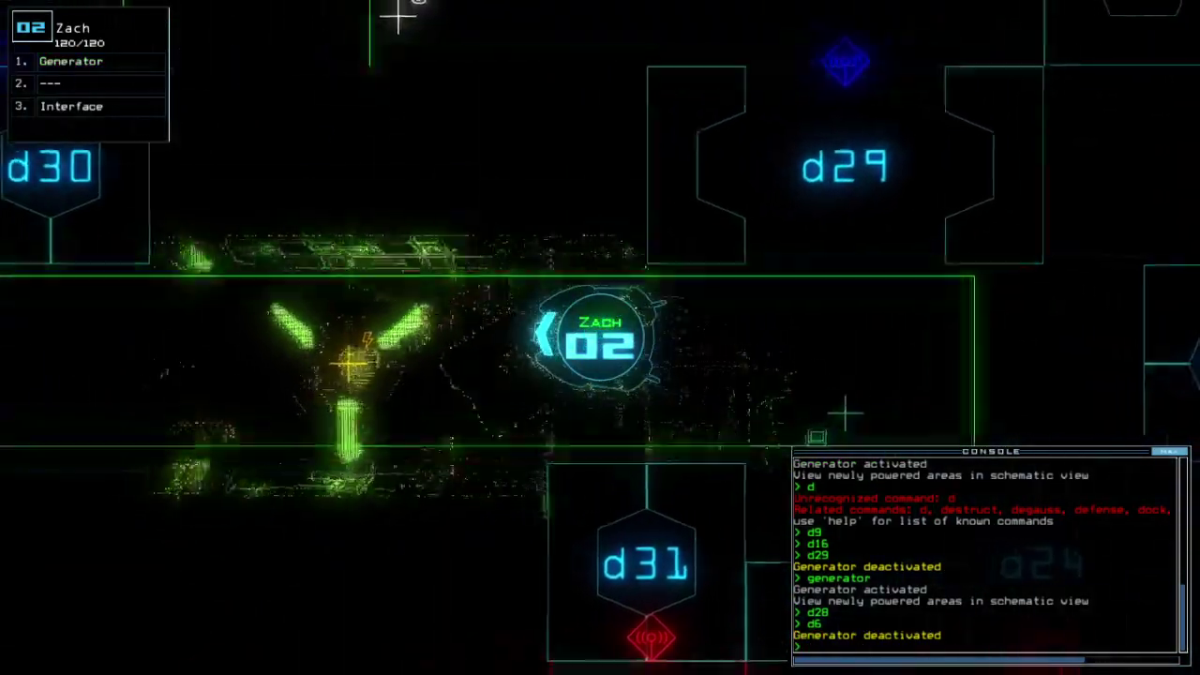
type("generator")
key("Return")
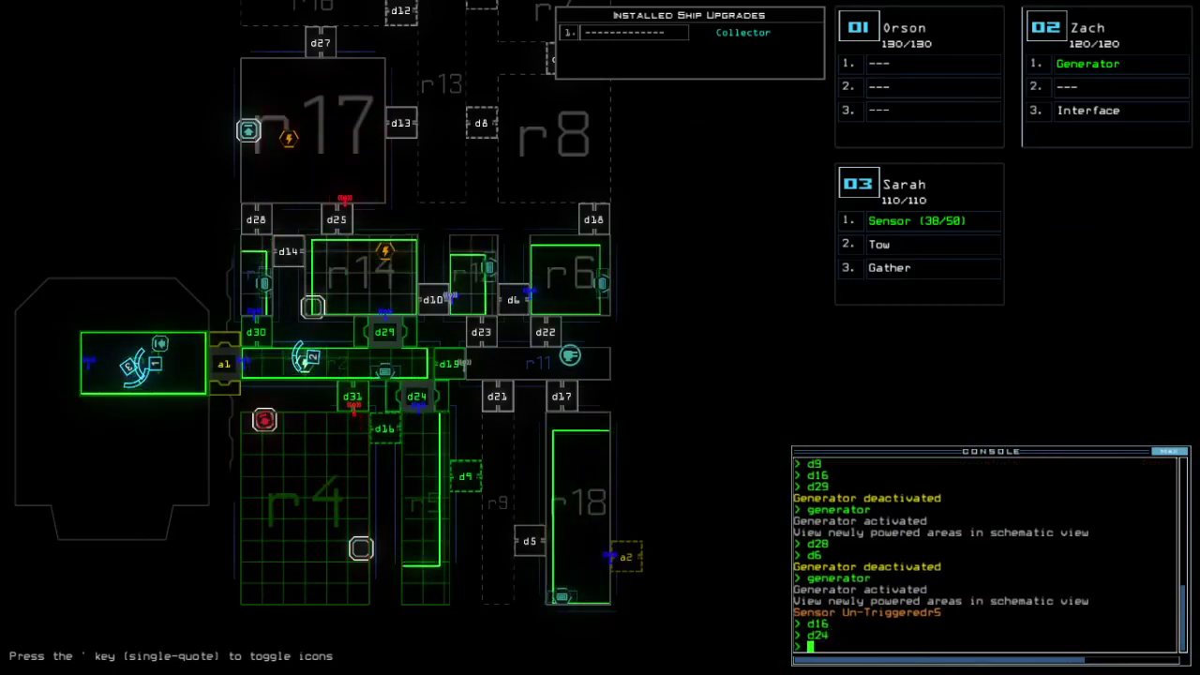
Check Orson 01's and Zach 02's cameras, then drive Zach left toward the dock.
key("1")
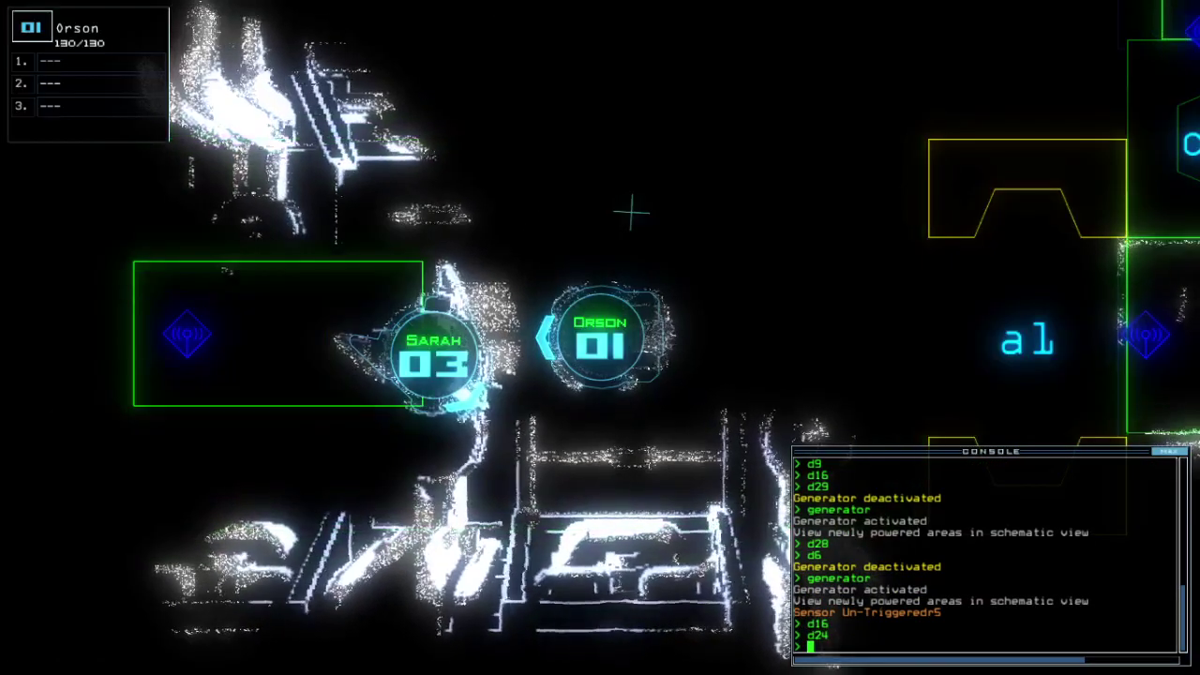
key("2")
key("space")
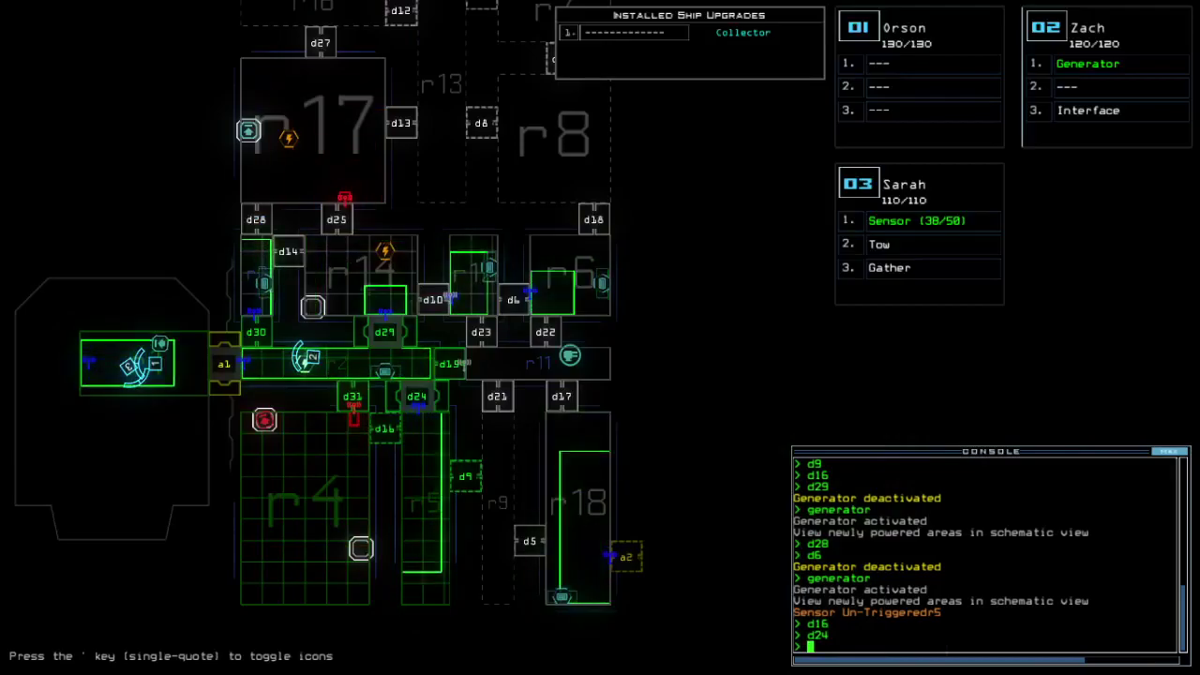
key("2")
type("cccc")
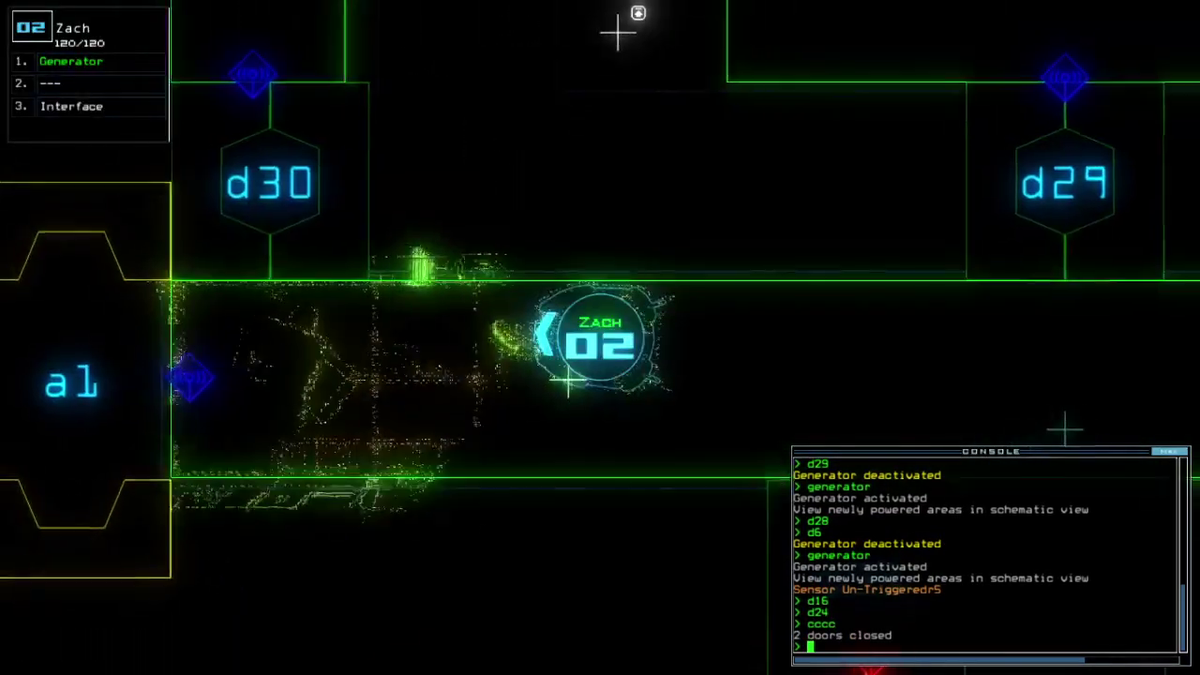
key("Left")
key("Left")
type("te")
Show the mission time (00:05:47) and close all doors into room r1.
key("Return")
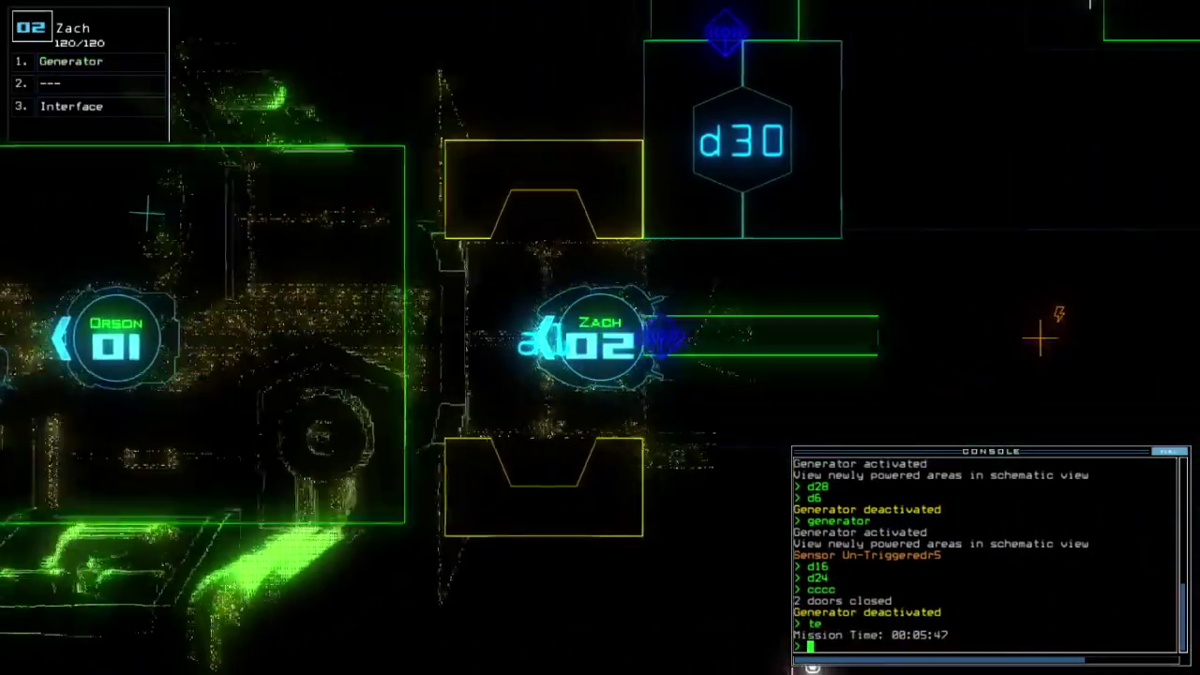
type("r1")
key("Return")
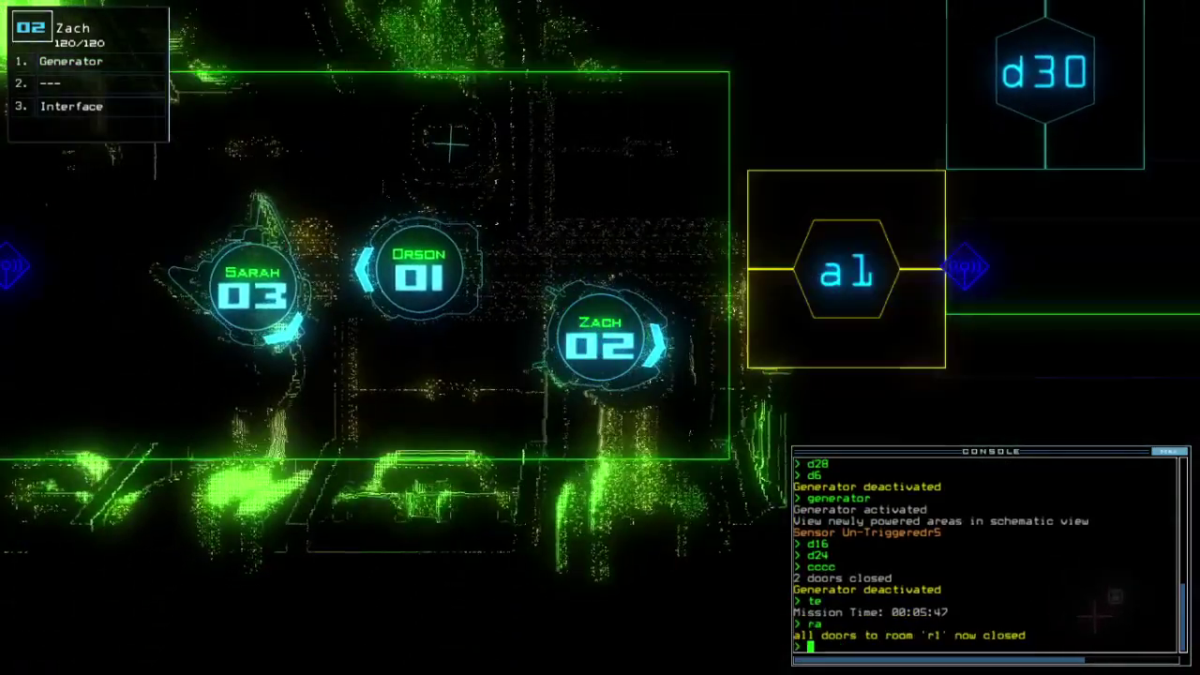
key("space")
key("Up")
key("Up")
key("Up")
Open and then close all doors to room r1, and re-dock at airlock a1.
key("Down")
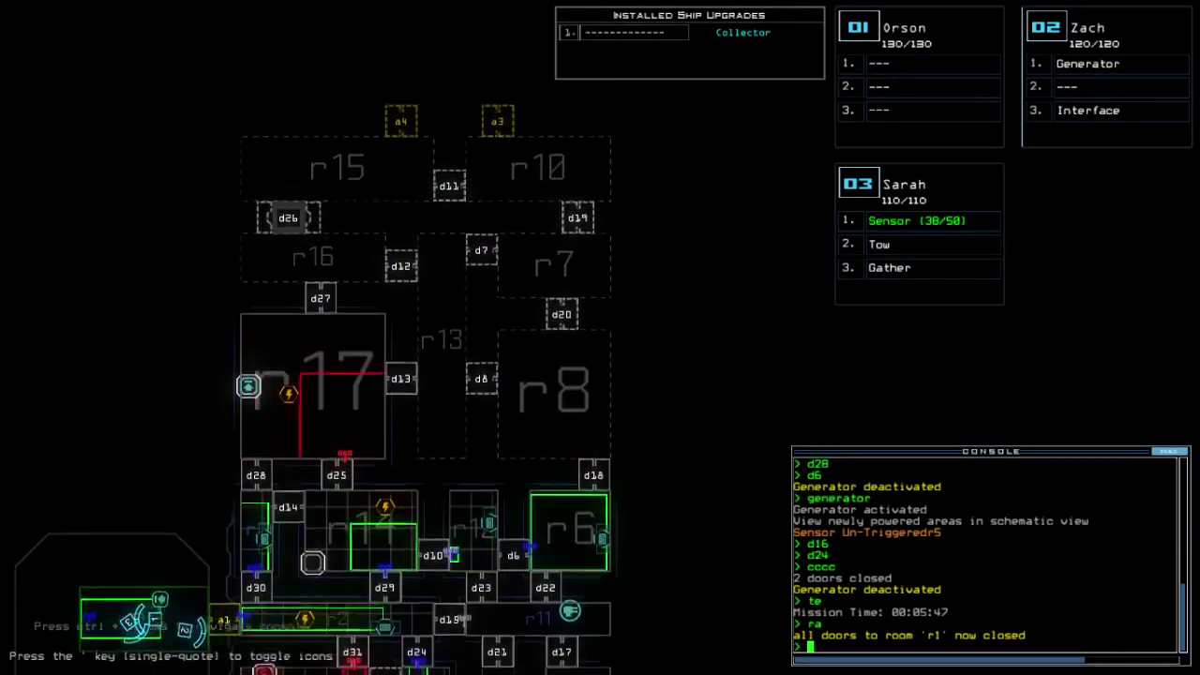
type("dd a3")
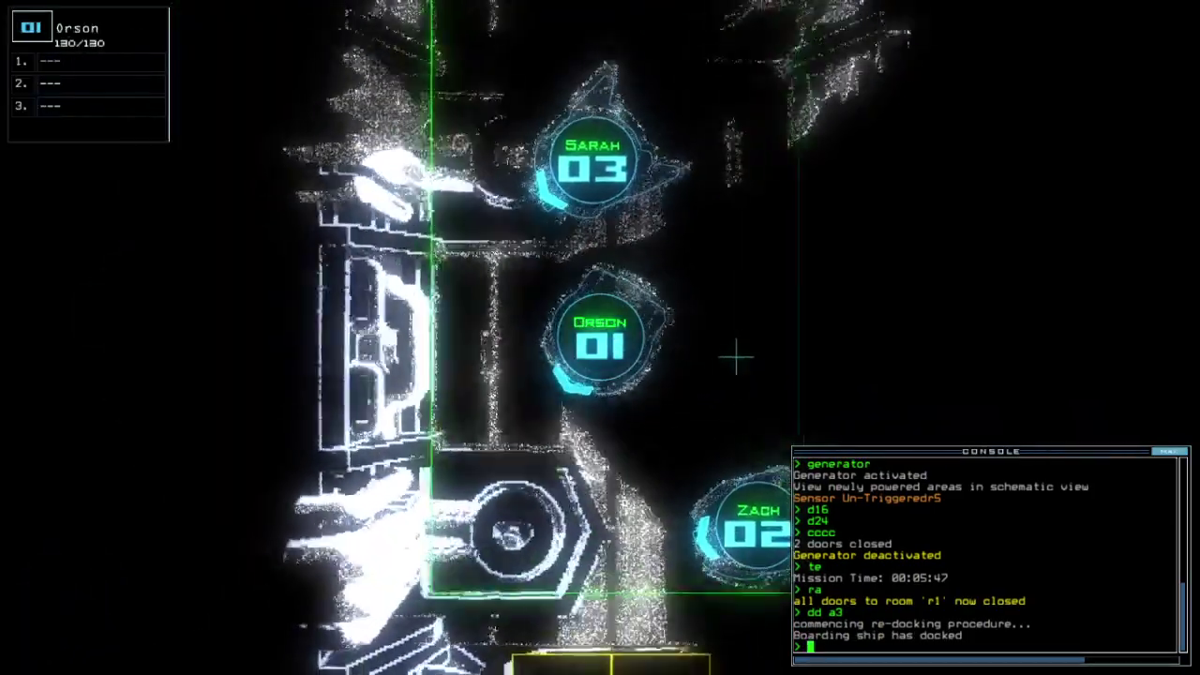
key("3")
key("space")
type("arr")
key("Return")
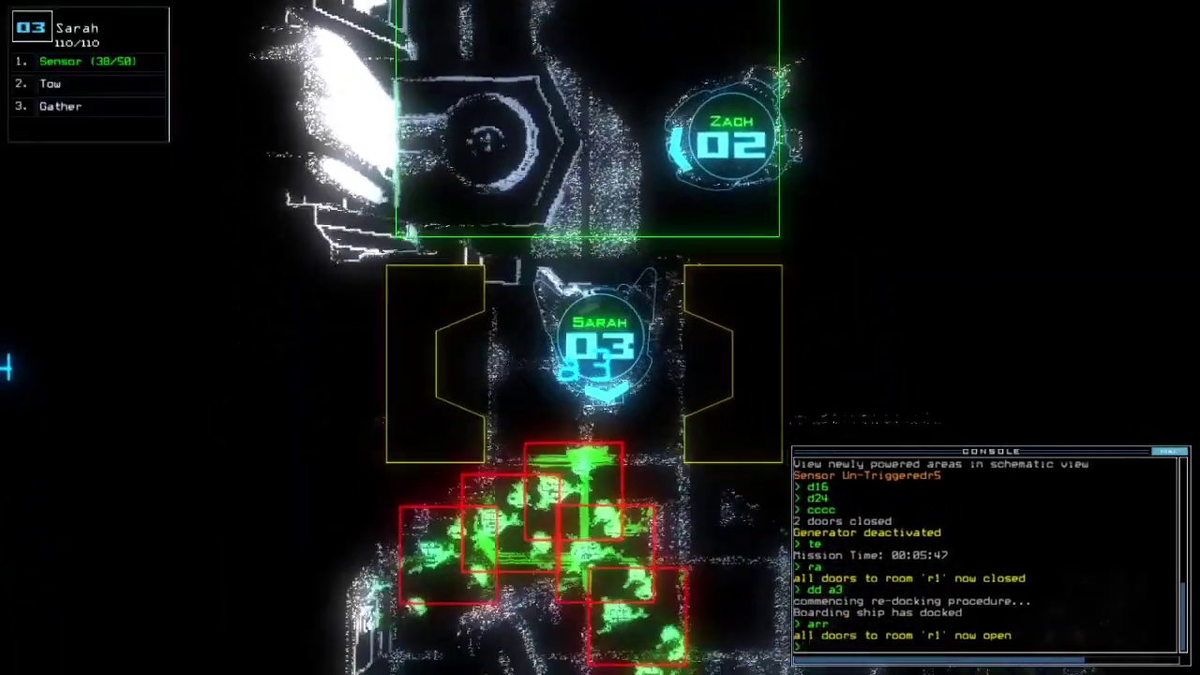
type("ra")
key("Return")
type("dd a1")
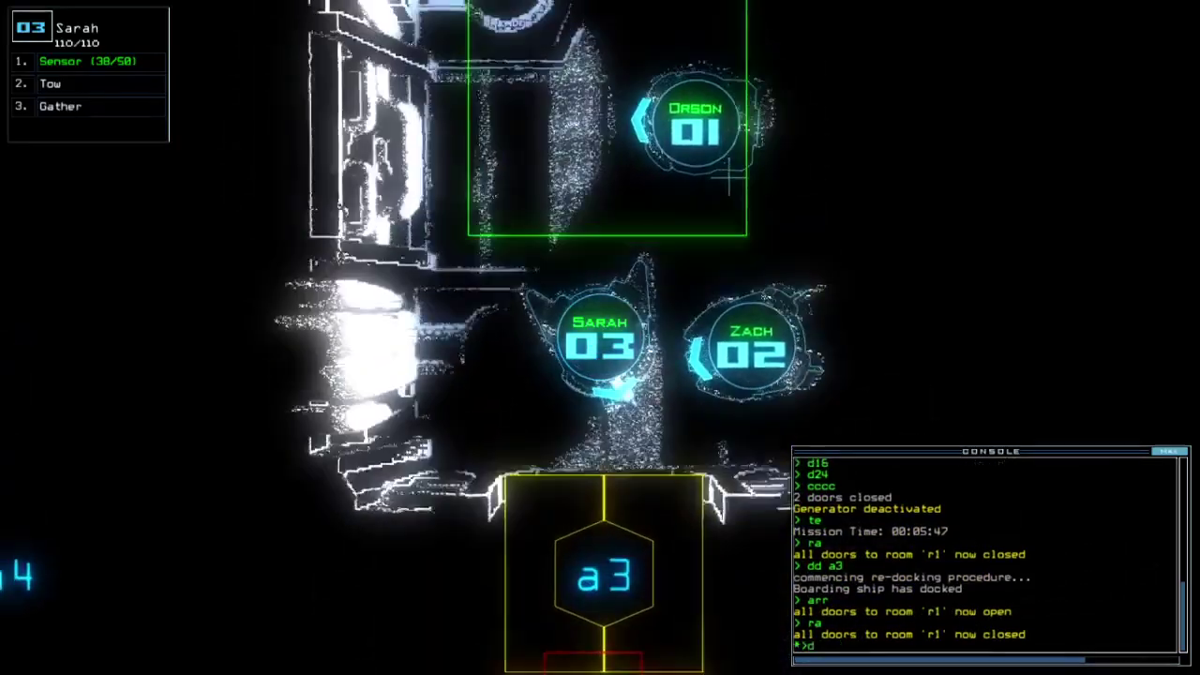
key("Return")
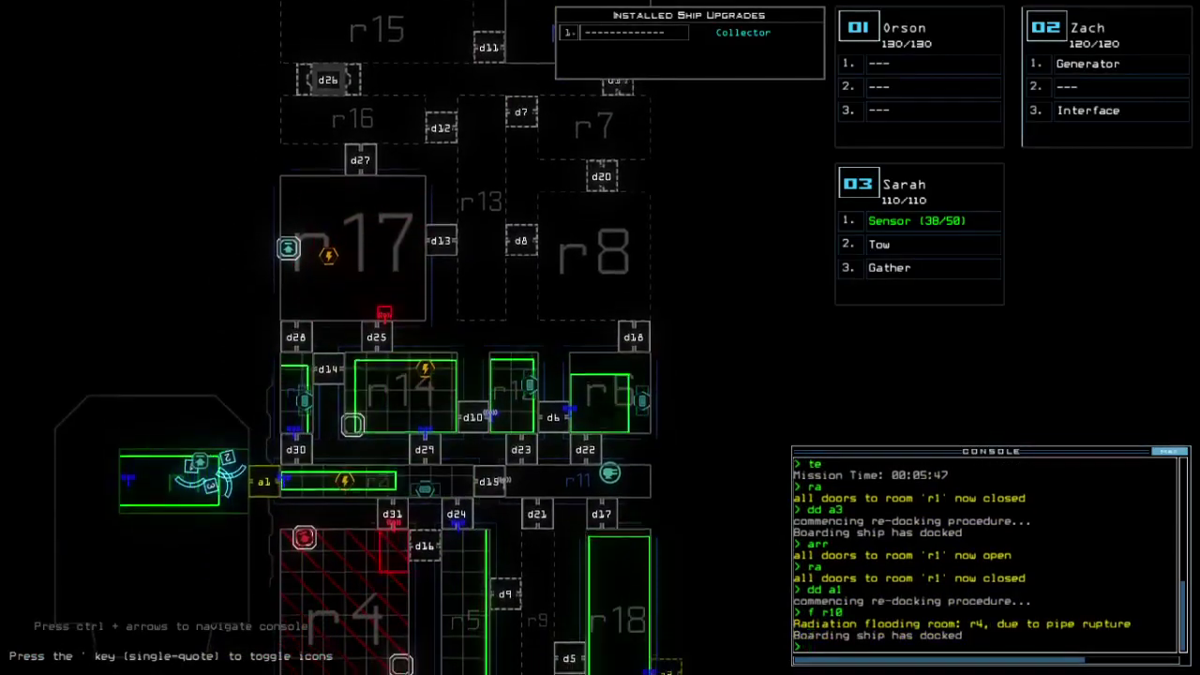
Drive Zach through airlock a1 to activate the generator, then bring Sarah through a1.
key("2")
type("arr")
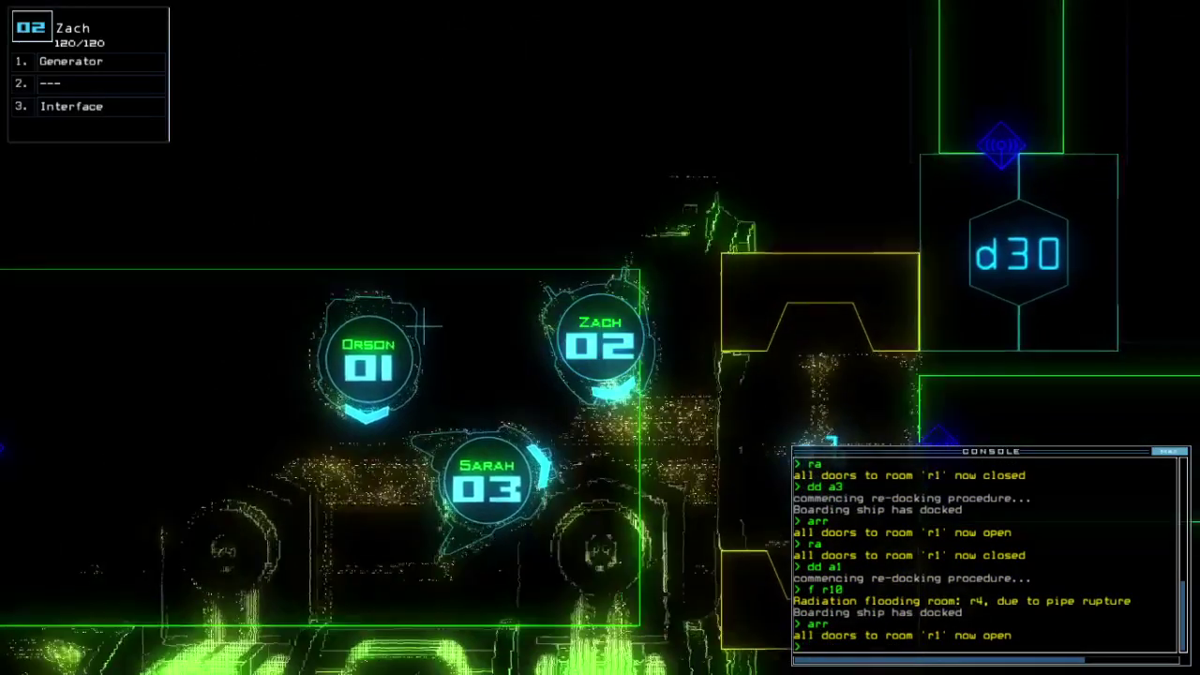
key("Right")
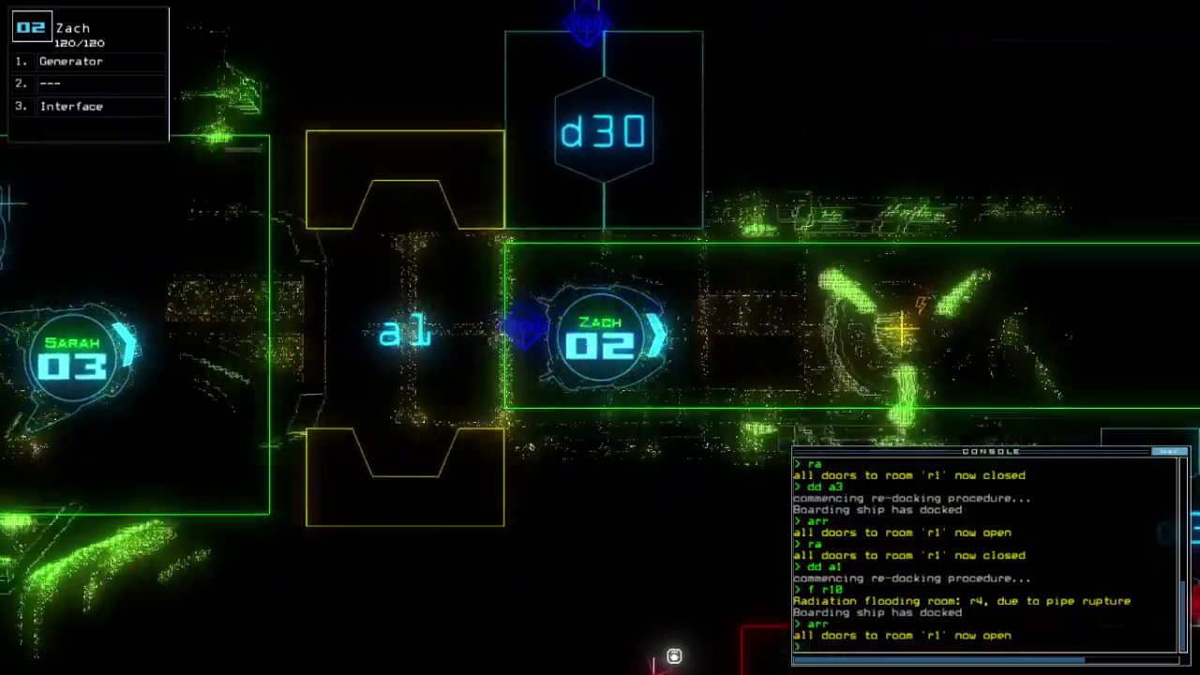
type("generator")
key("Return")
key("3")
key("Right")
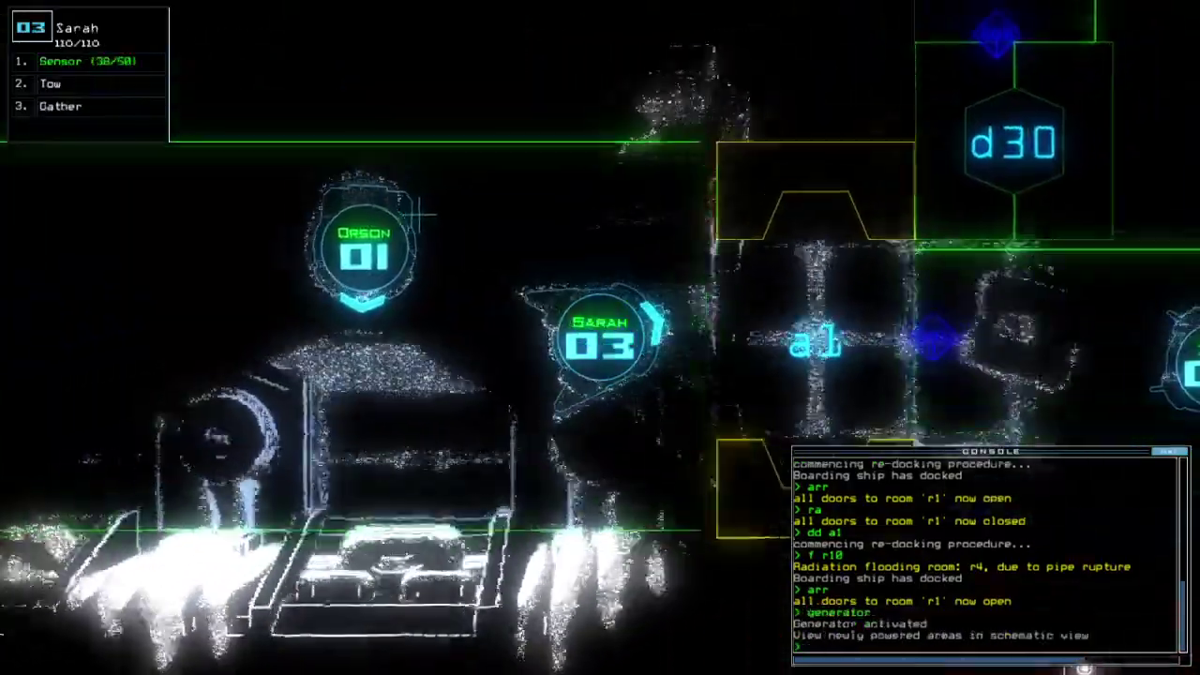
key("2")
key("3")
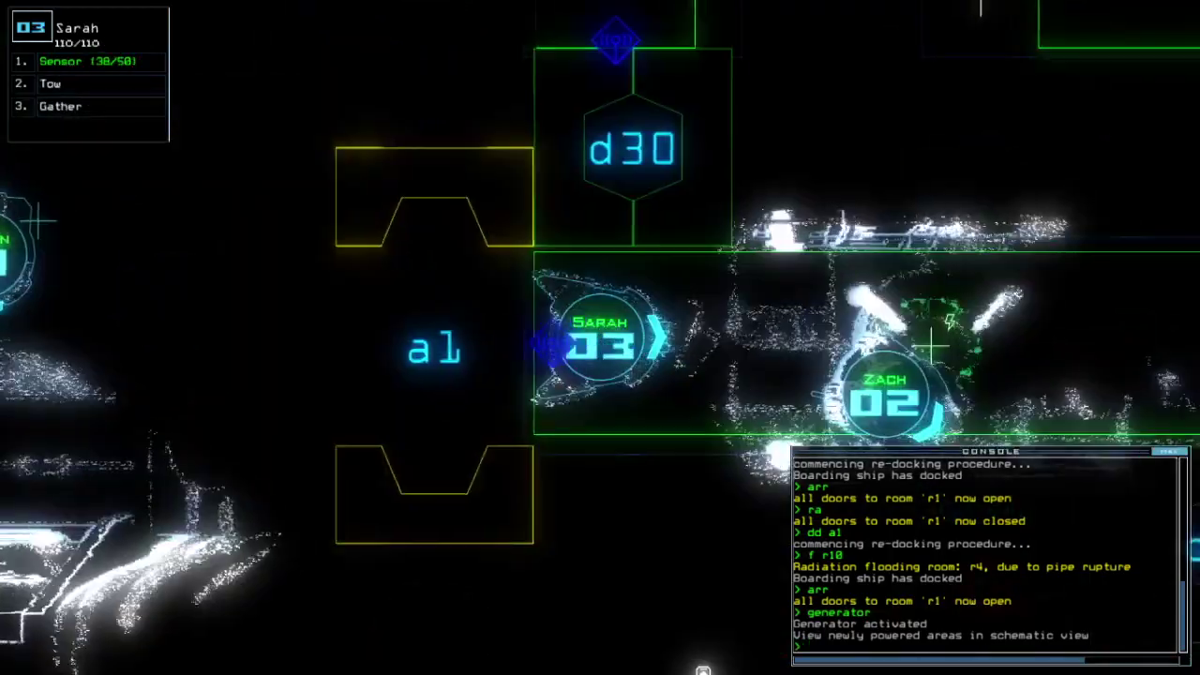
key("Right")
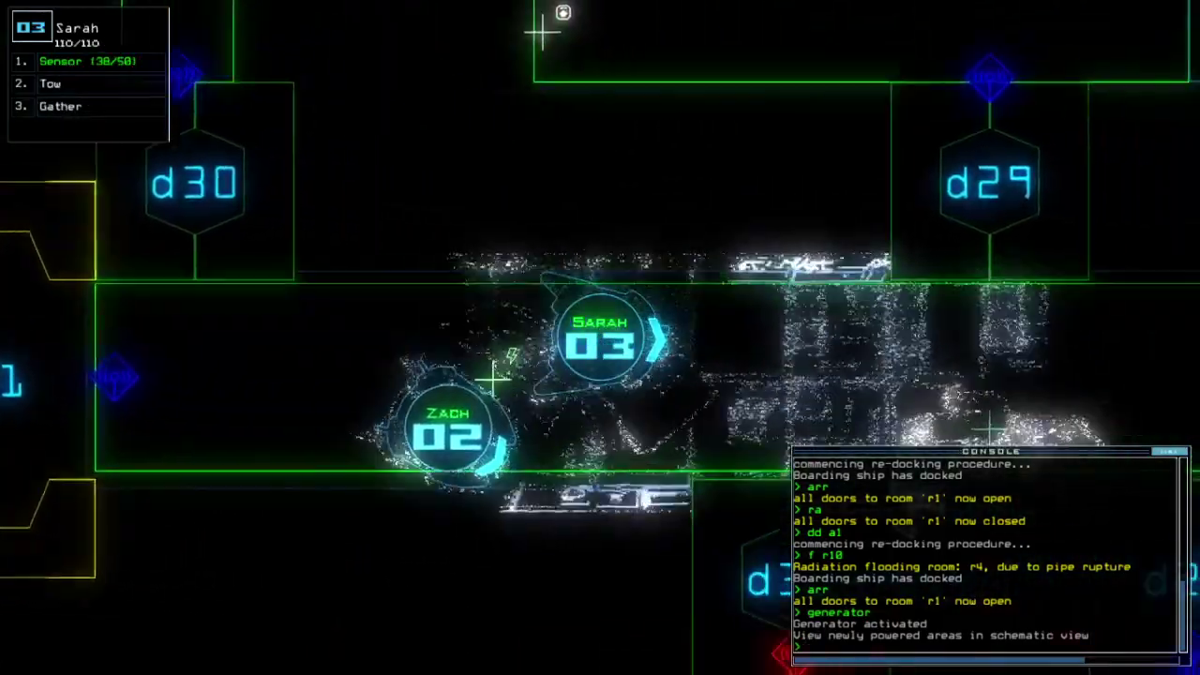
type("d29")
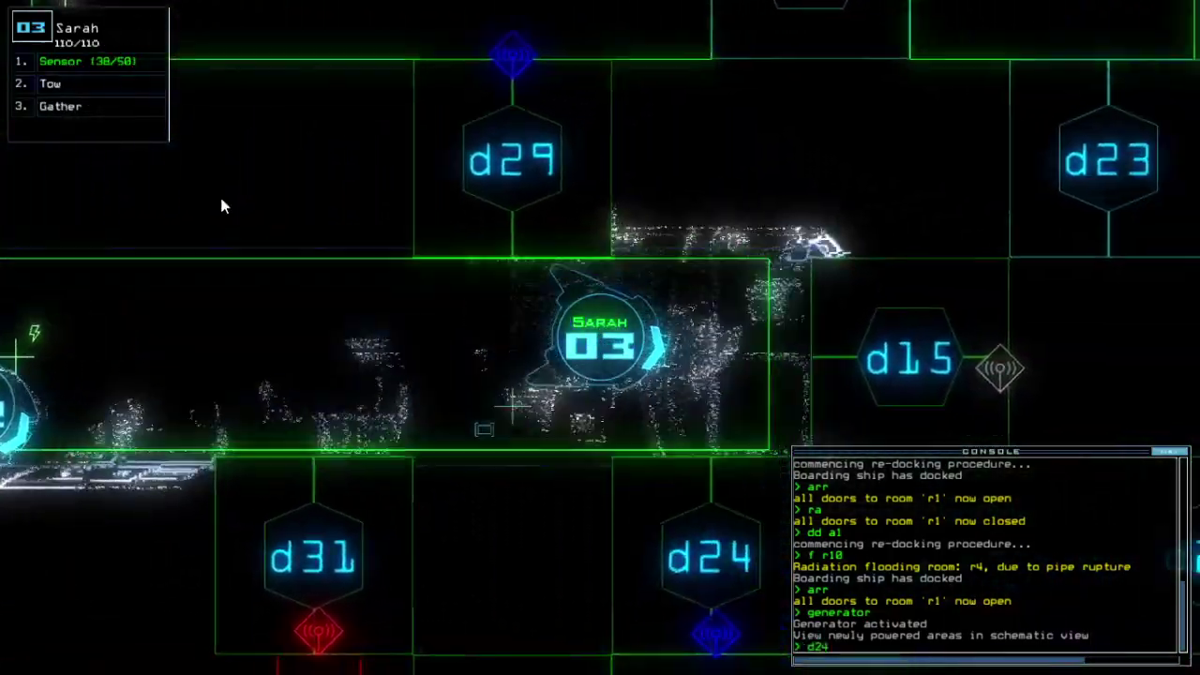
Move Sarah toward door d24 and open it, re-entering the d24 command.
key("Return")
key("Down")
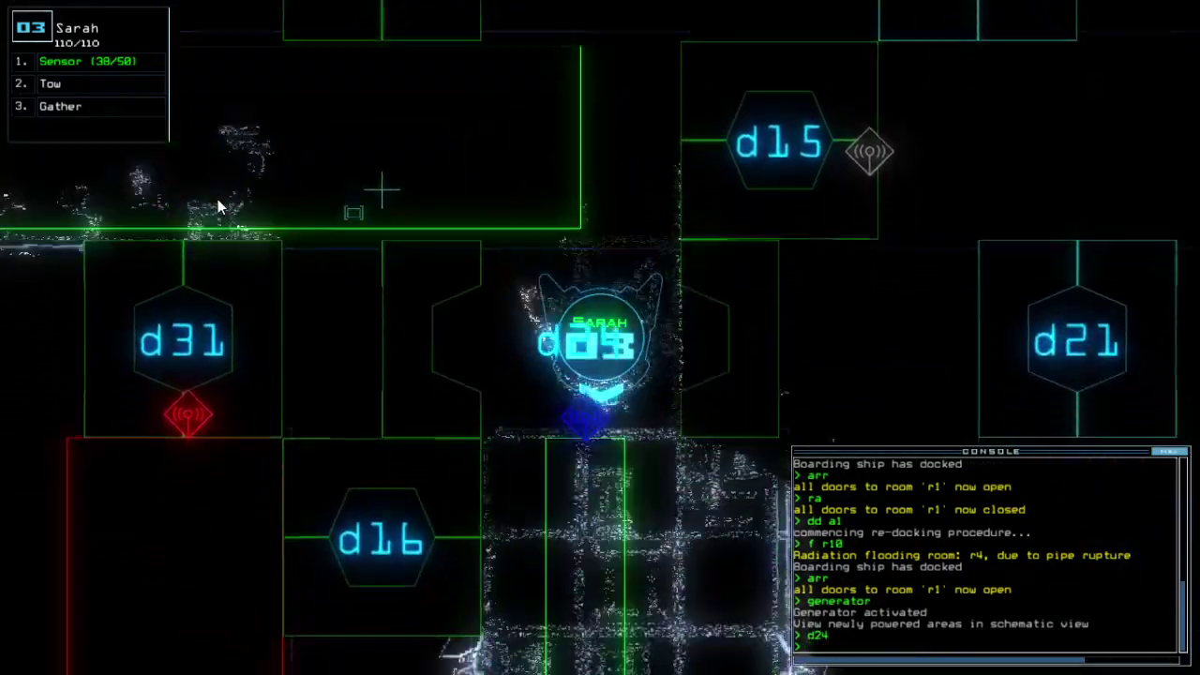
key("Tab")
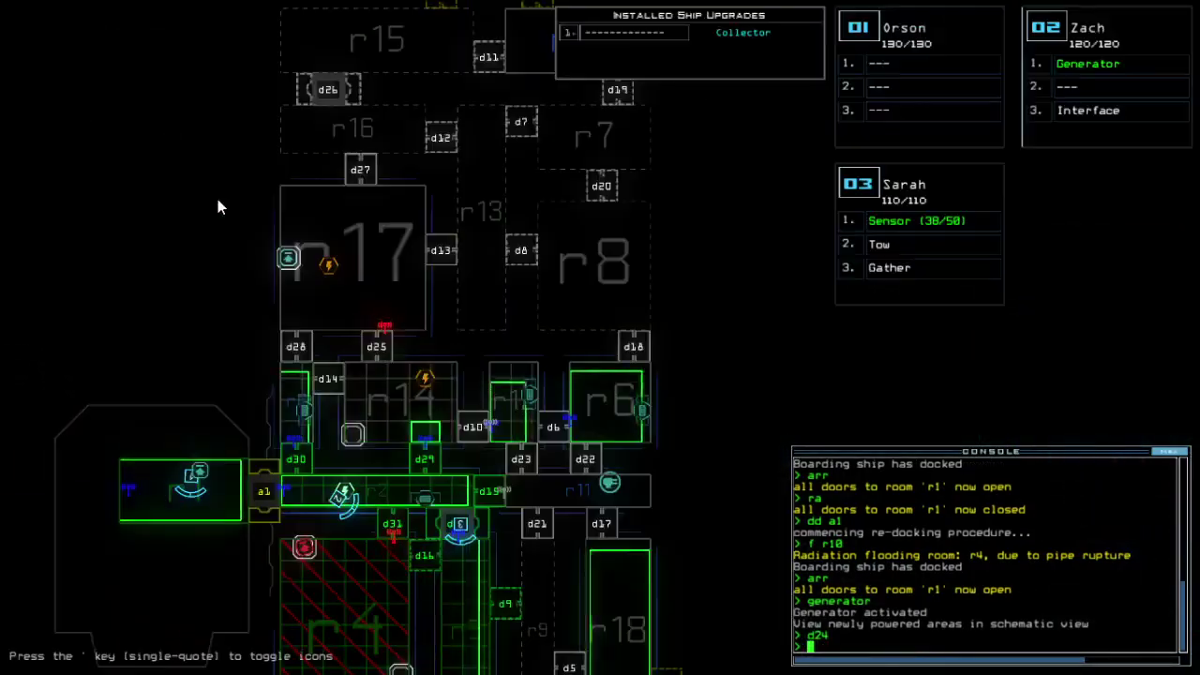
key("Tab")
type("d24")
key("Return")
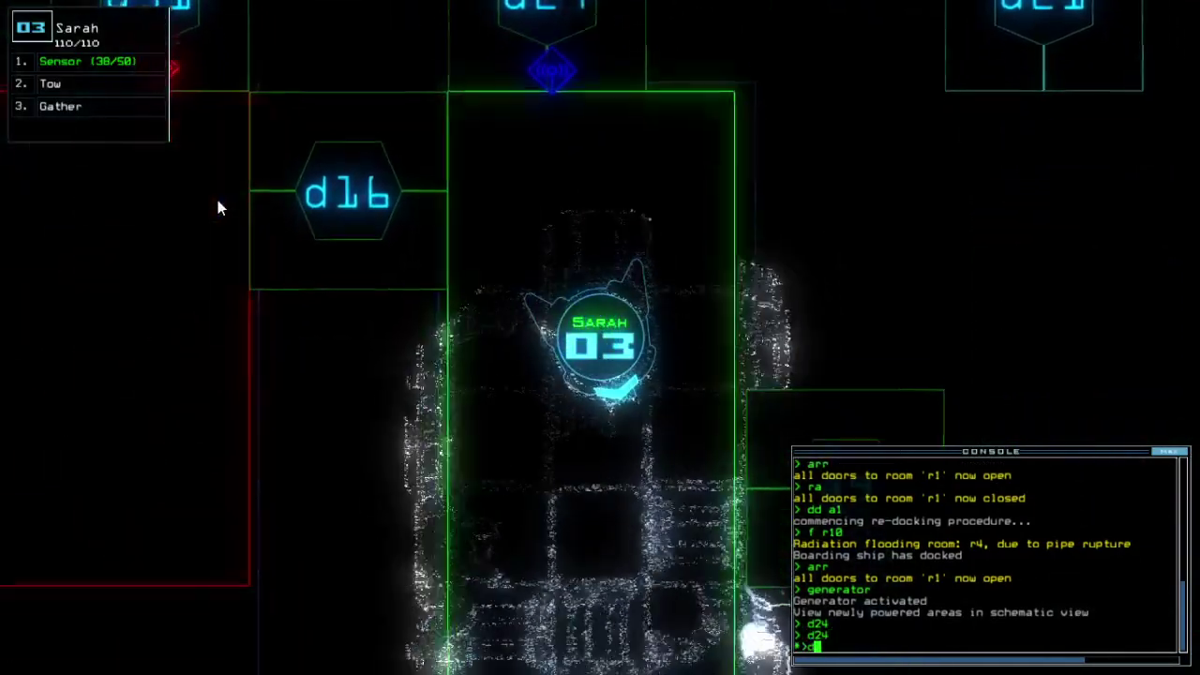
type("d9")
Open door d9, drive Sarah through, and drop a sensor in the room.
key("Return")
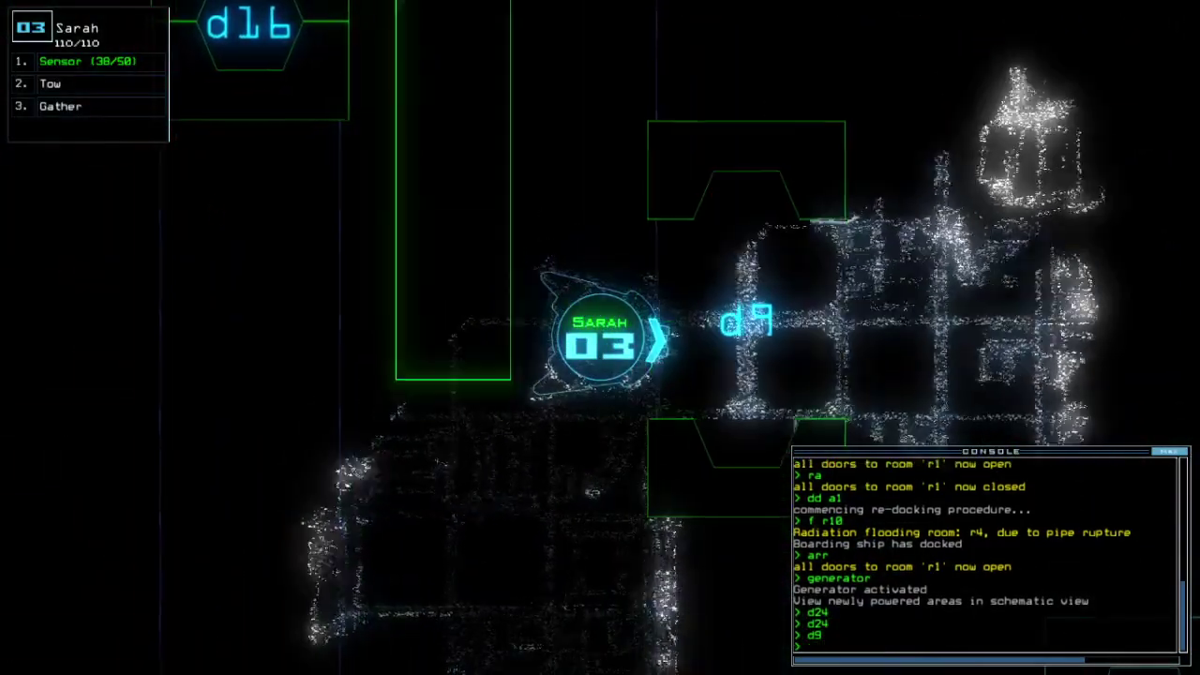
key("Up")
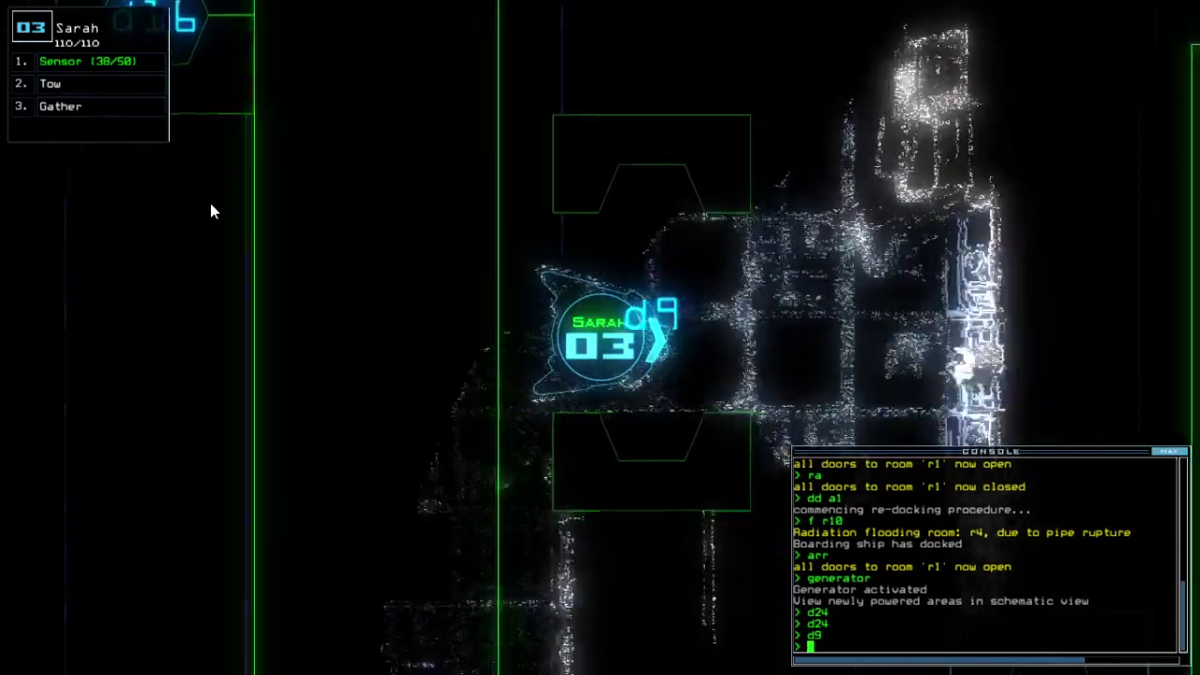
type("ss")
key("Return")
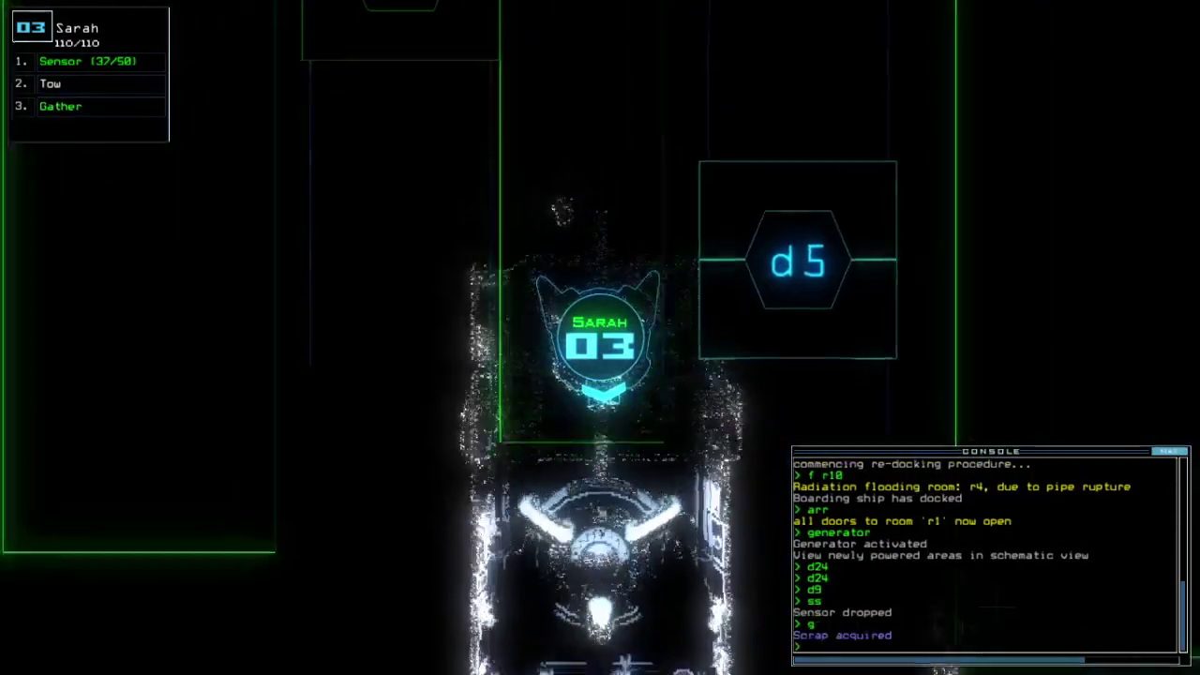
key("space")
type("g")
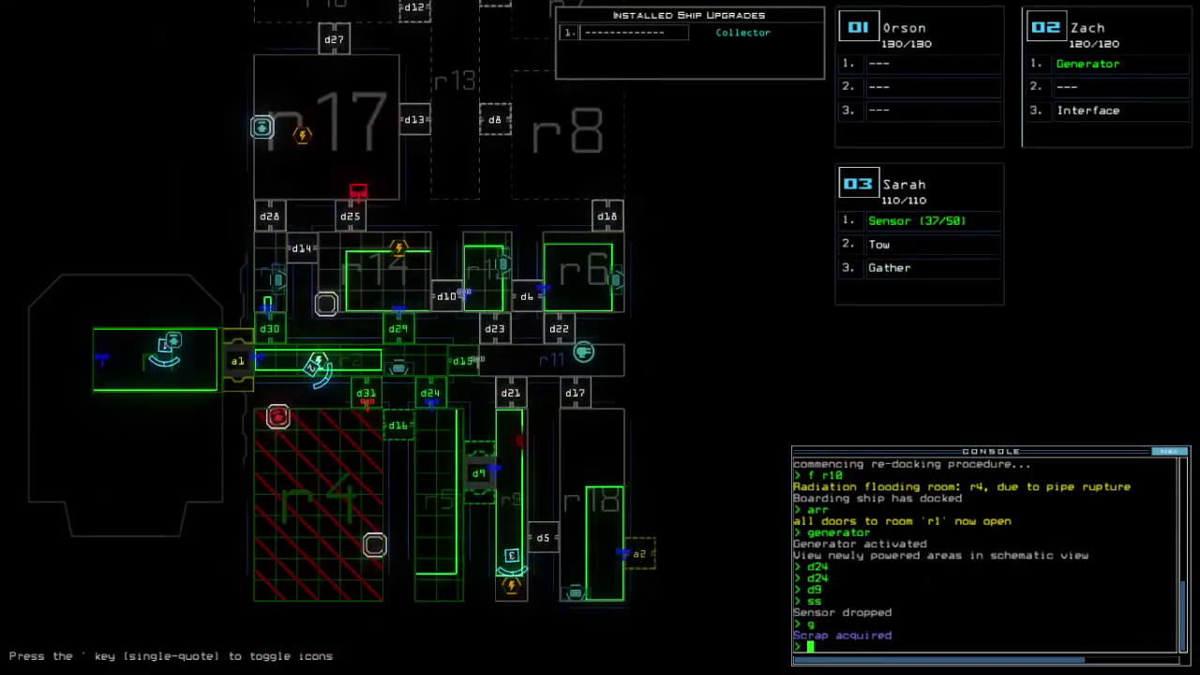
Open door d5, then try the dct defense command, which fails without an interface.
key("2")
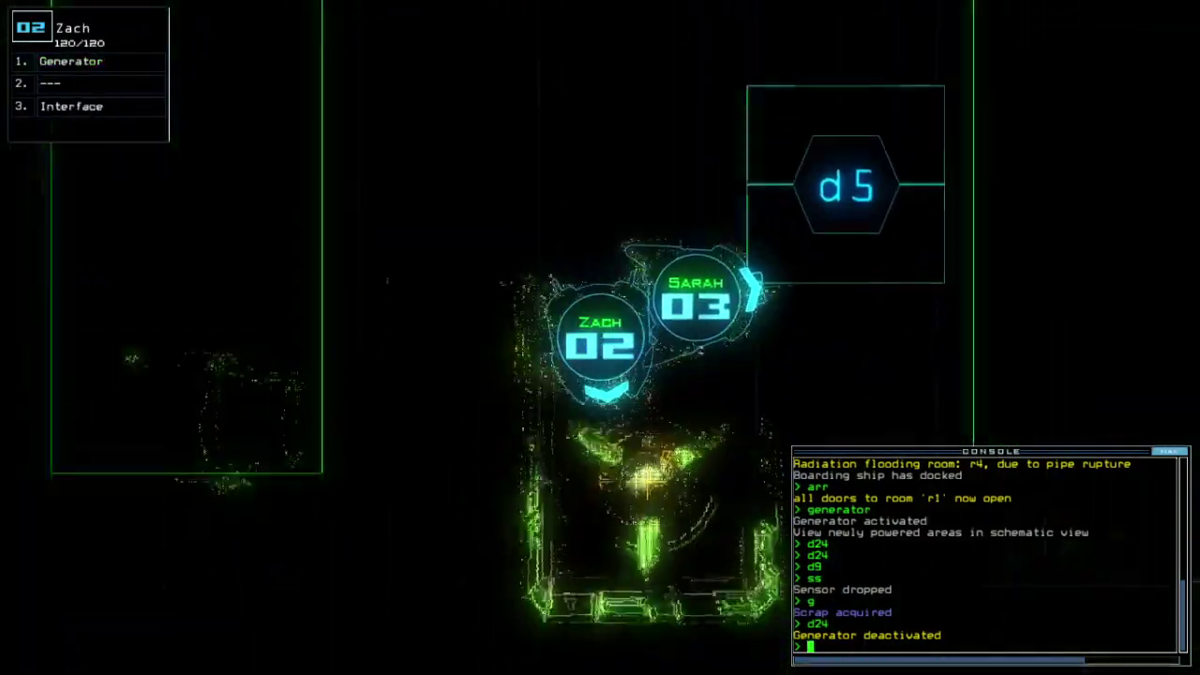
type("d5")
key("Return")
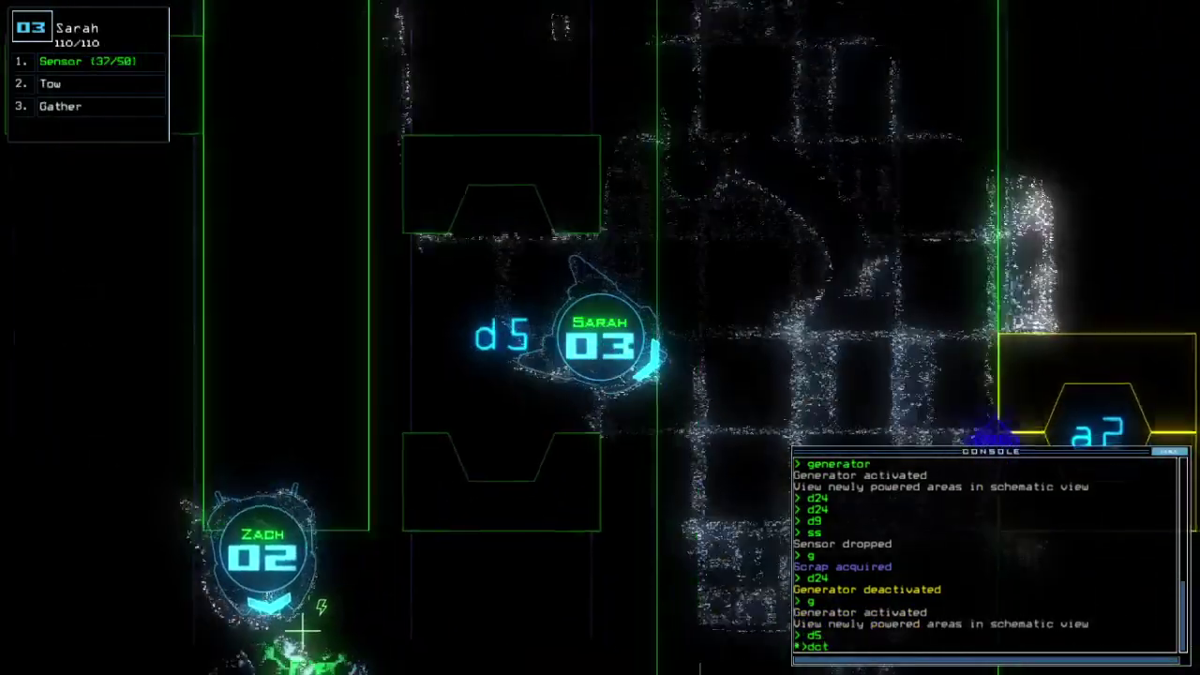
type("ct")
key("Return")
key("space")
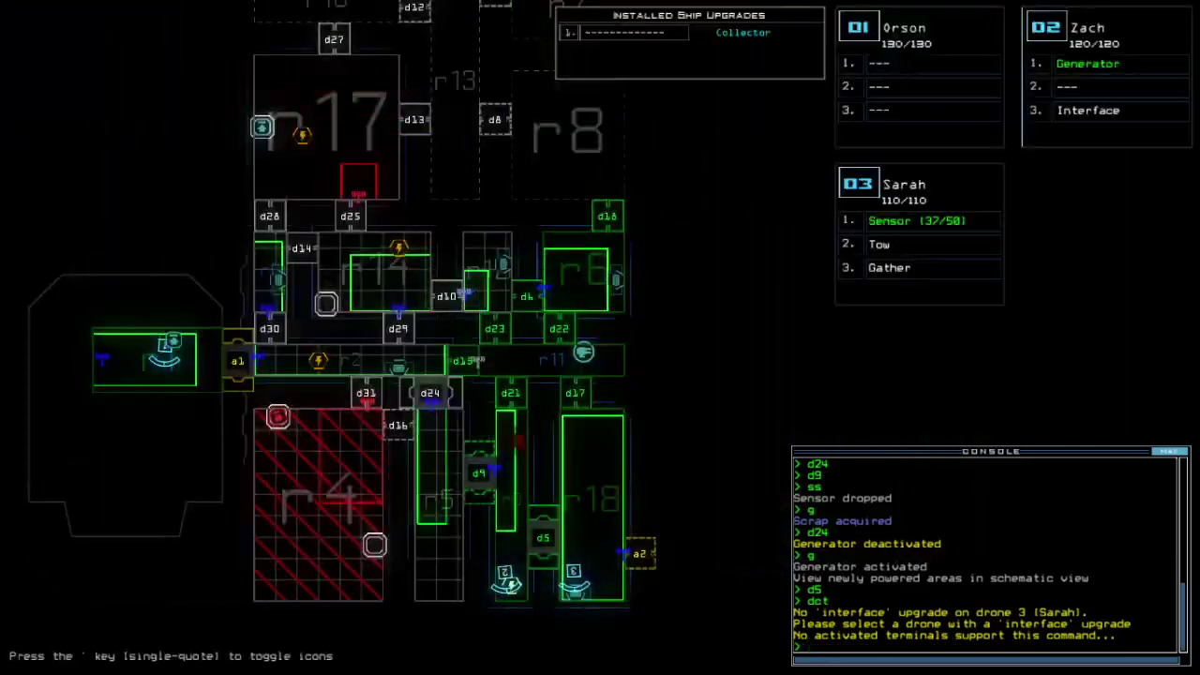
Put Zach's Interface module into Sarah's second slot in exchange for Tow.
key("space")
type("swap")
key("Return")
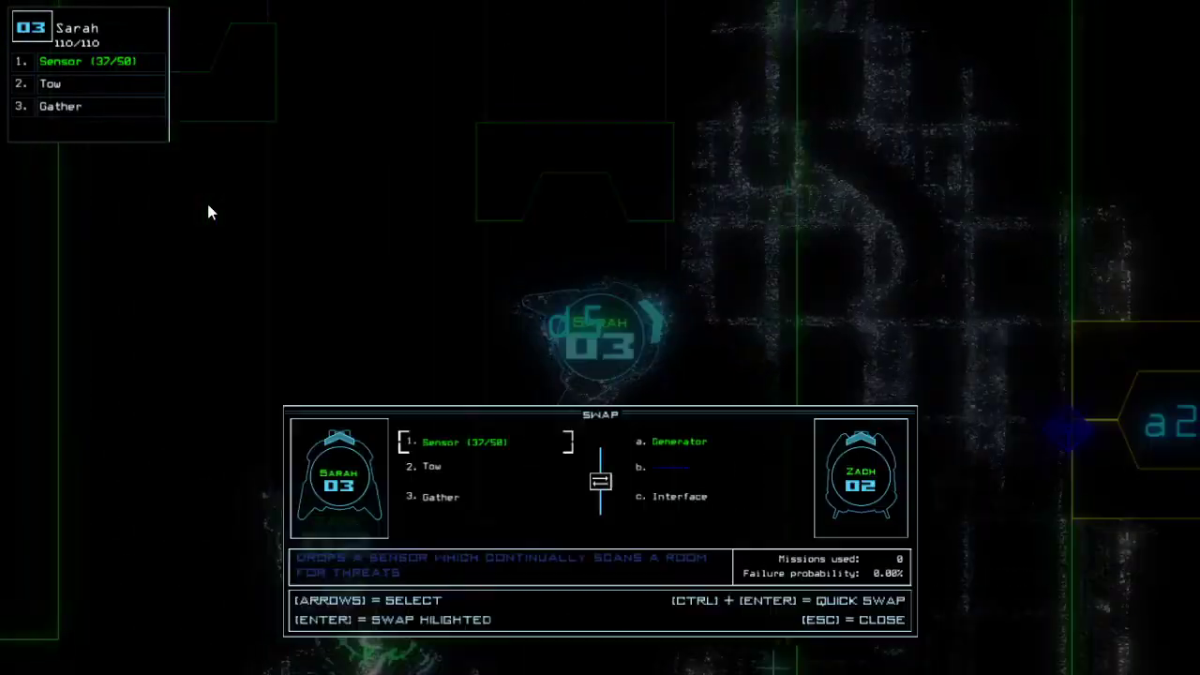
key("Return")
key("Down")
key("Down")
key("Return")
key("Escape")
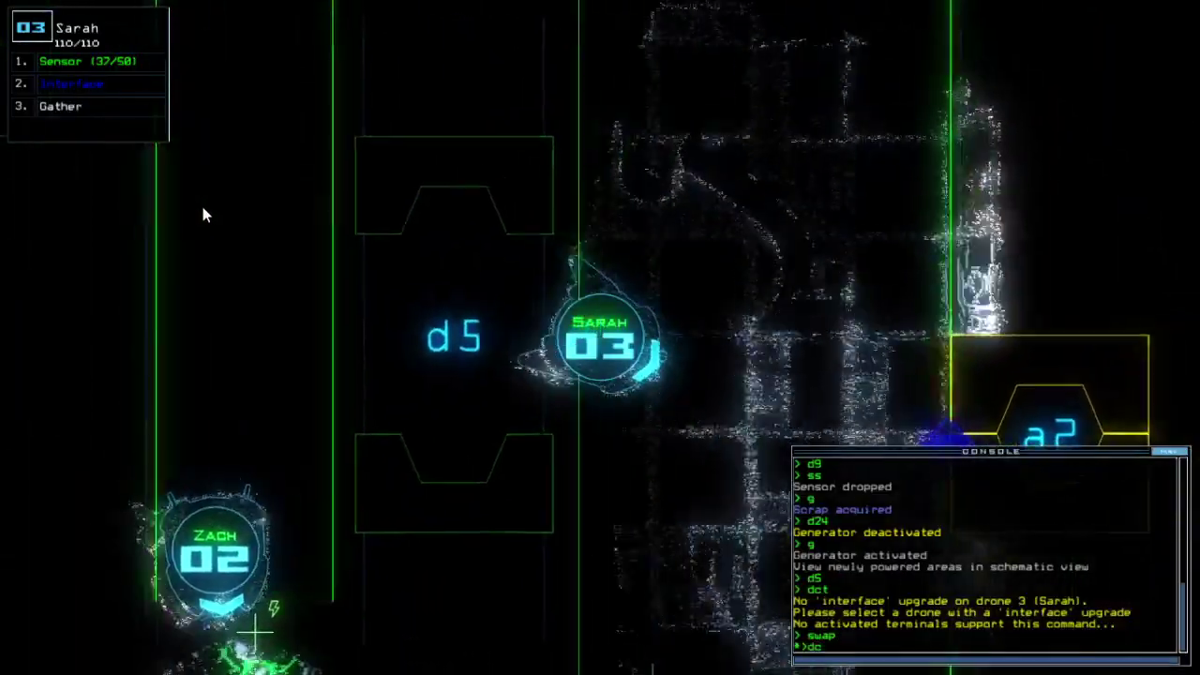
type("dct")
Activate then deactivate ship defenses to kill the r11 enemy, and open door d17.
key("Return")
type("df")
key("Return")
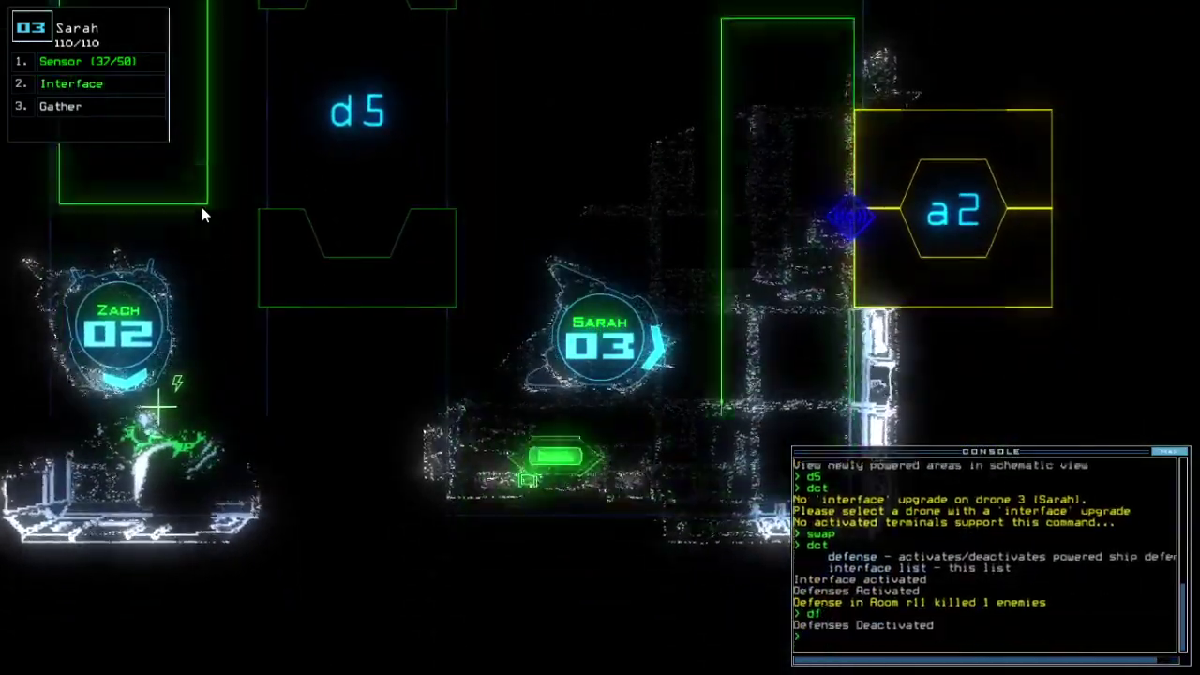
key("space")
key("space")
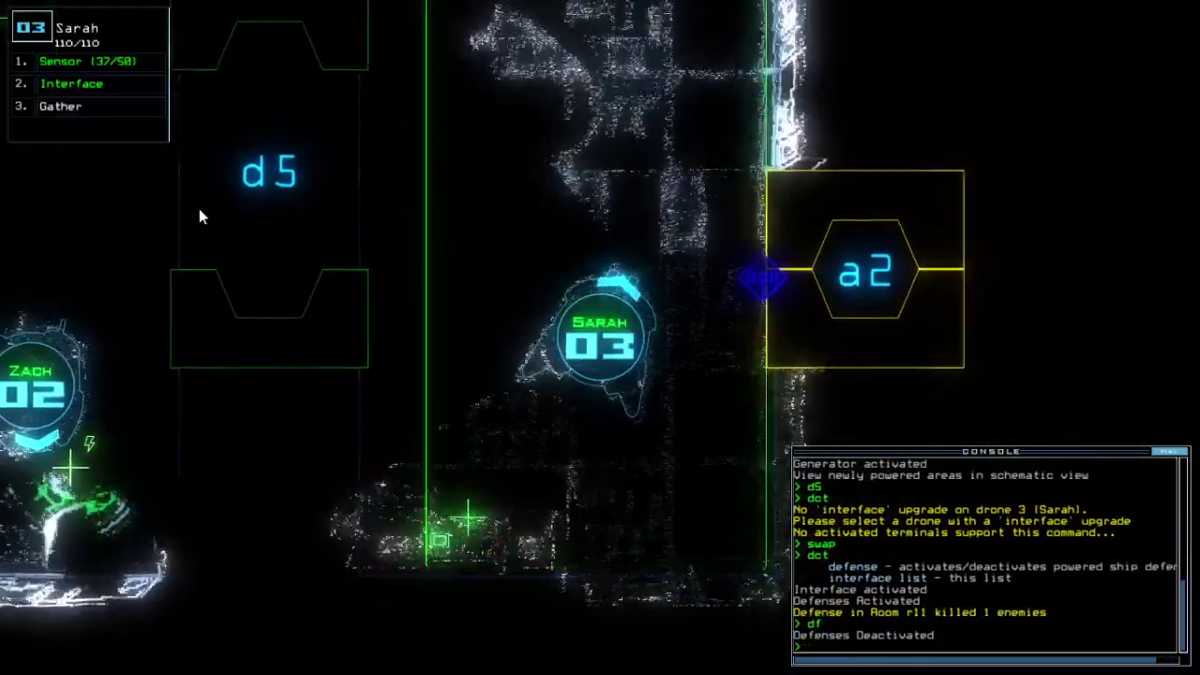
type("d17")
key("Return")
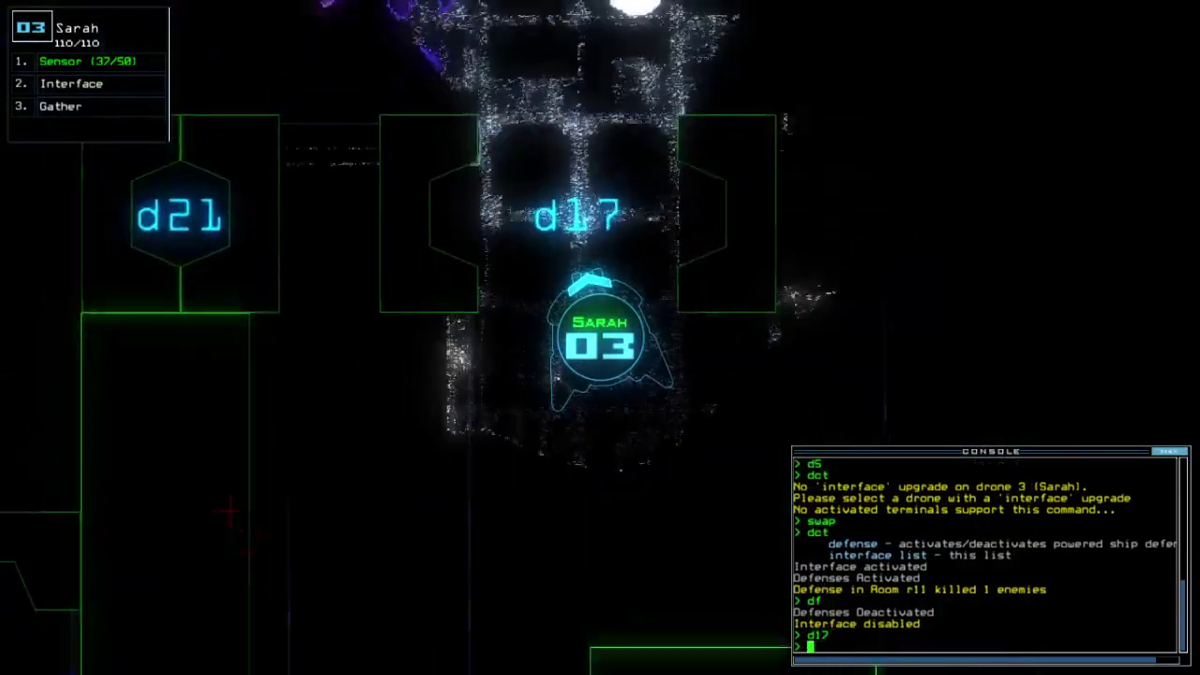
Drop a sensor, gather scrap, and open door d22.
key("Return")
type("g")
key("Return")
key("space")
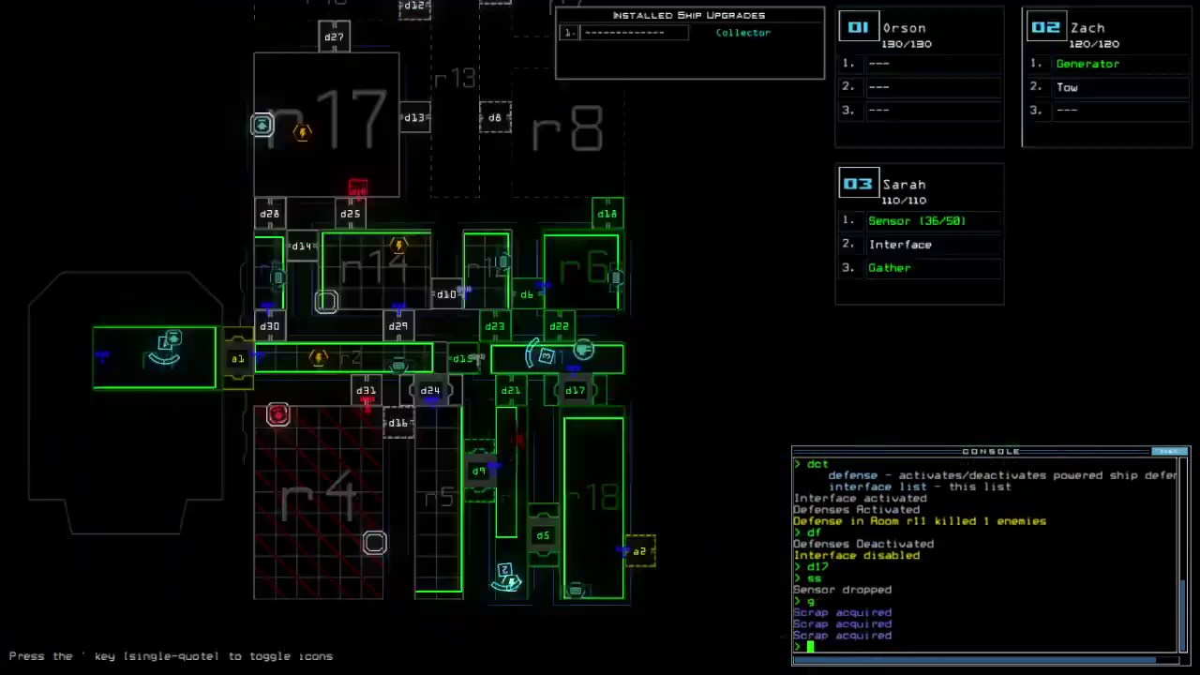
type("d22")
key("Return")
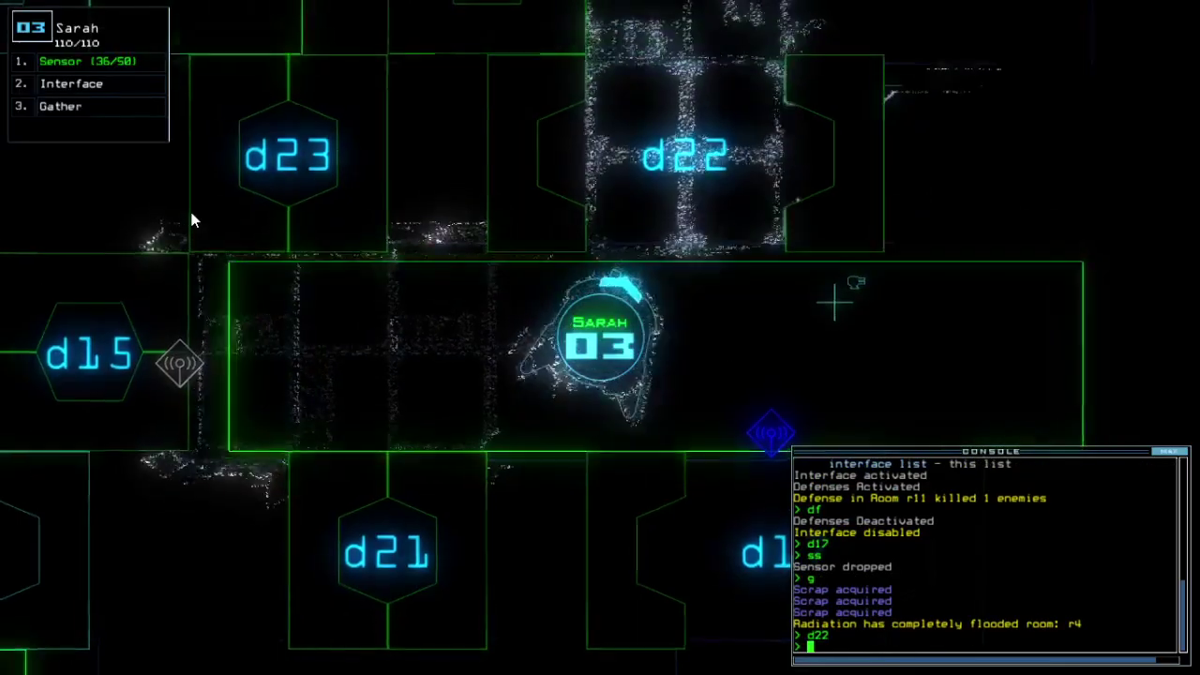
type("d6")
Scan nearby rooms for items (none found), then drive Sarah up and open door d18.
key("Return")
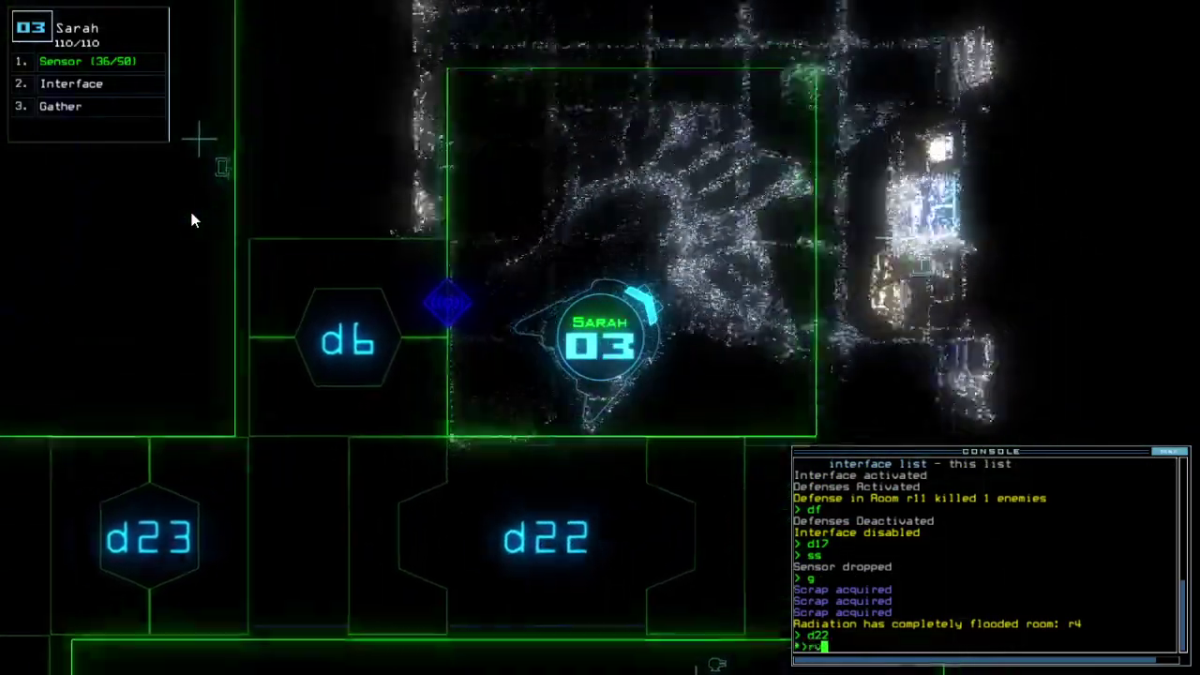
key("space")
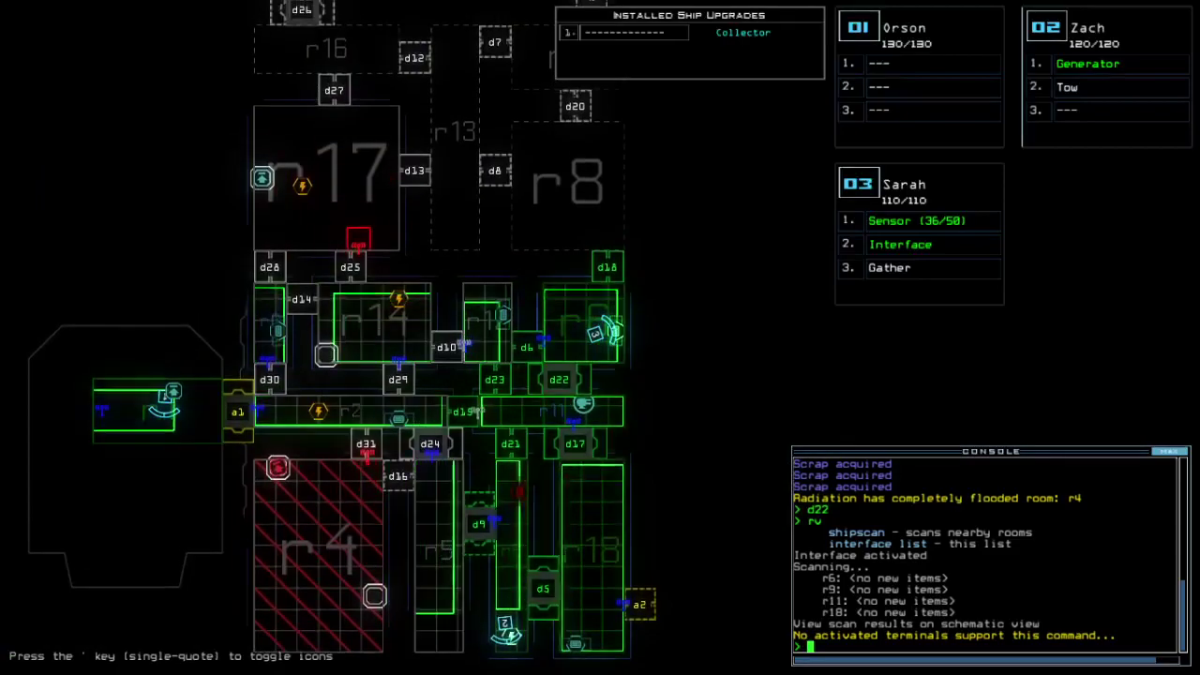
key("space")
key("Up")
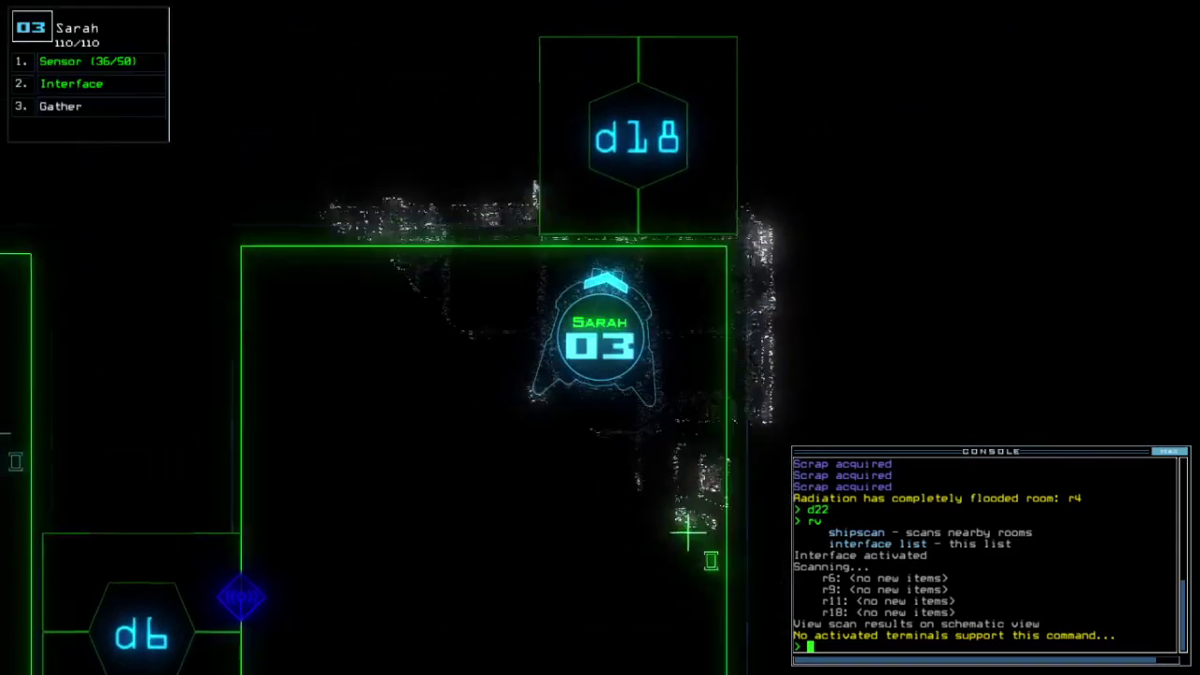
type("d18")
key("Return")
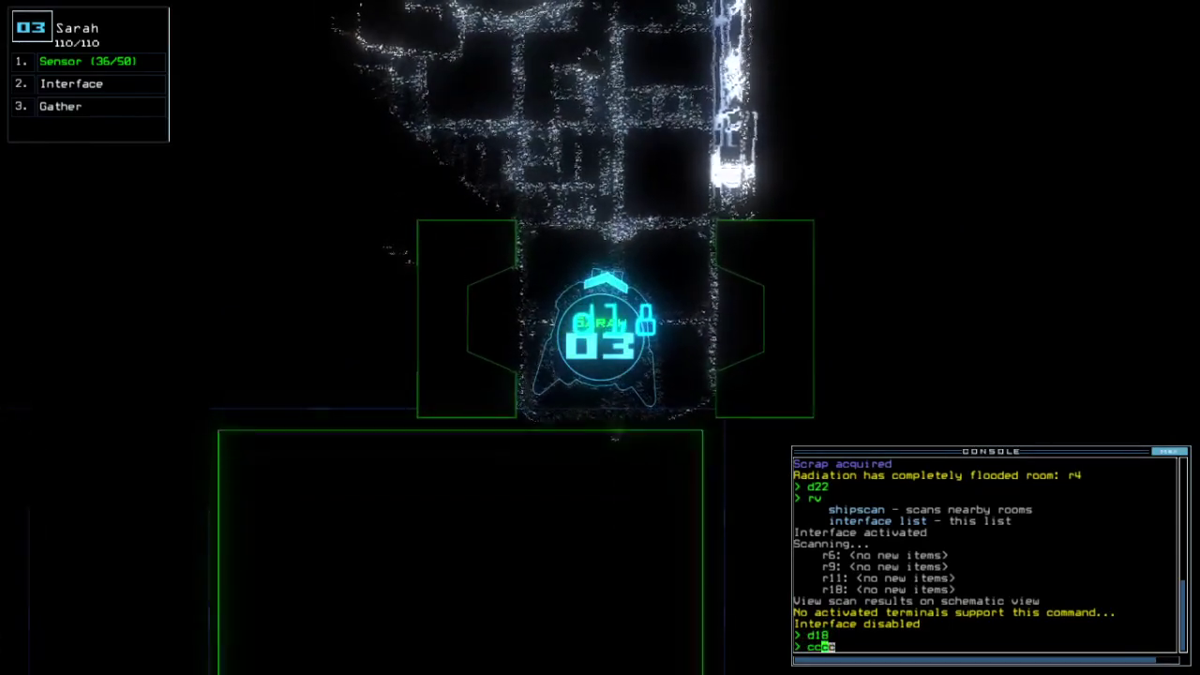
Have Sarah drop a sensor beyond d18 and gather scrap in the next room.
key("space")
key("space")
key("Return")
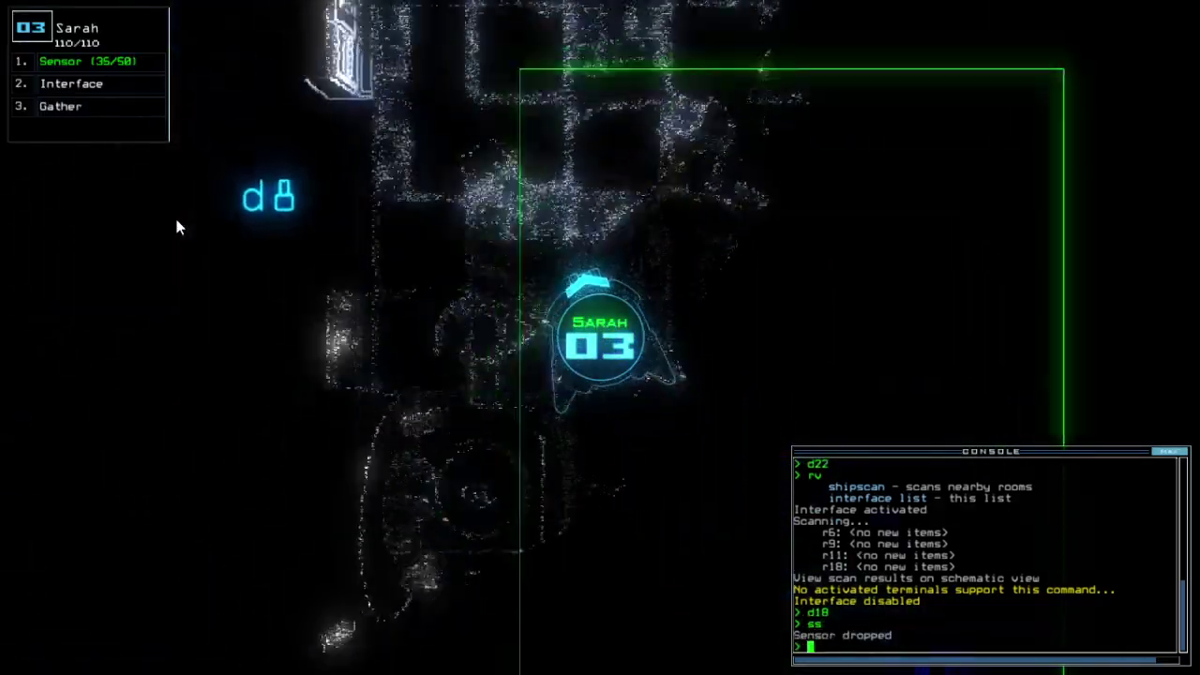
key("Right")
type("g")
key("Return")
Try gathering fuel with Sarah, which yields none, and follow her to door d18.
key("Down")
type("g")
key("Return")
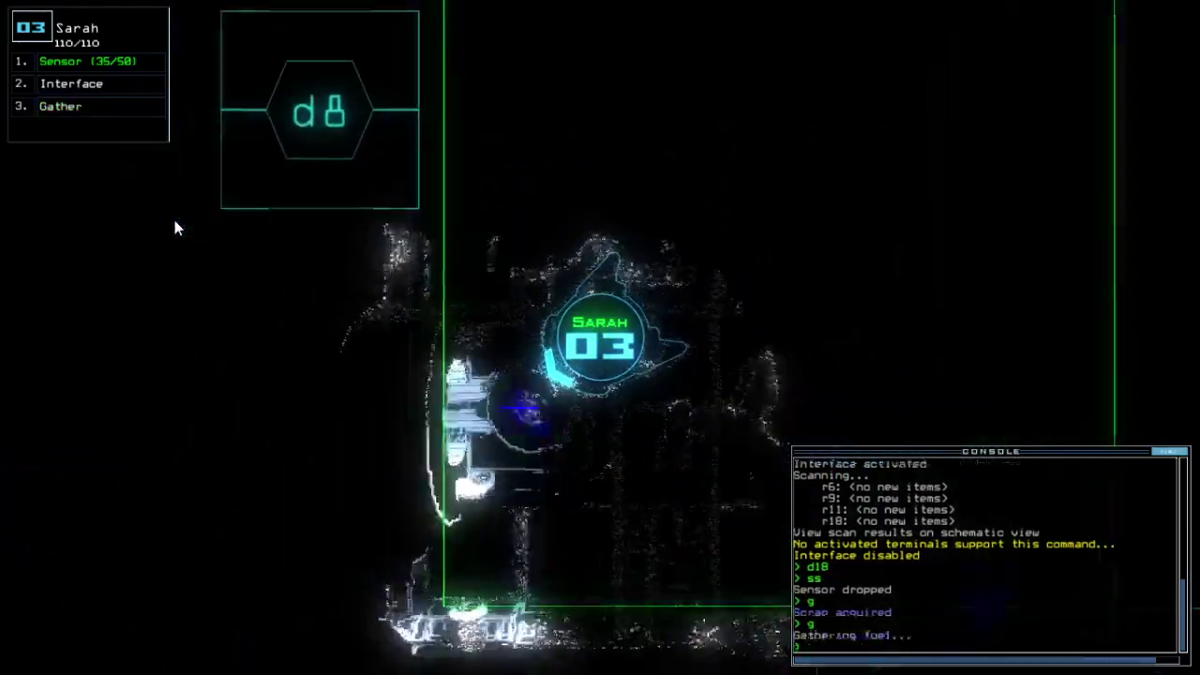
key("Escape")
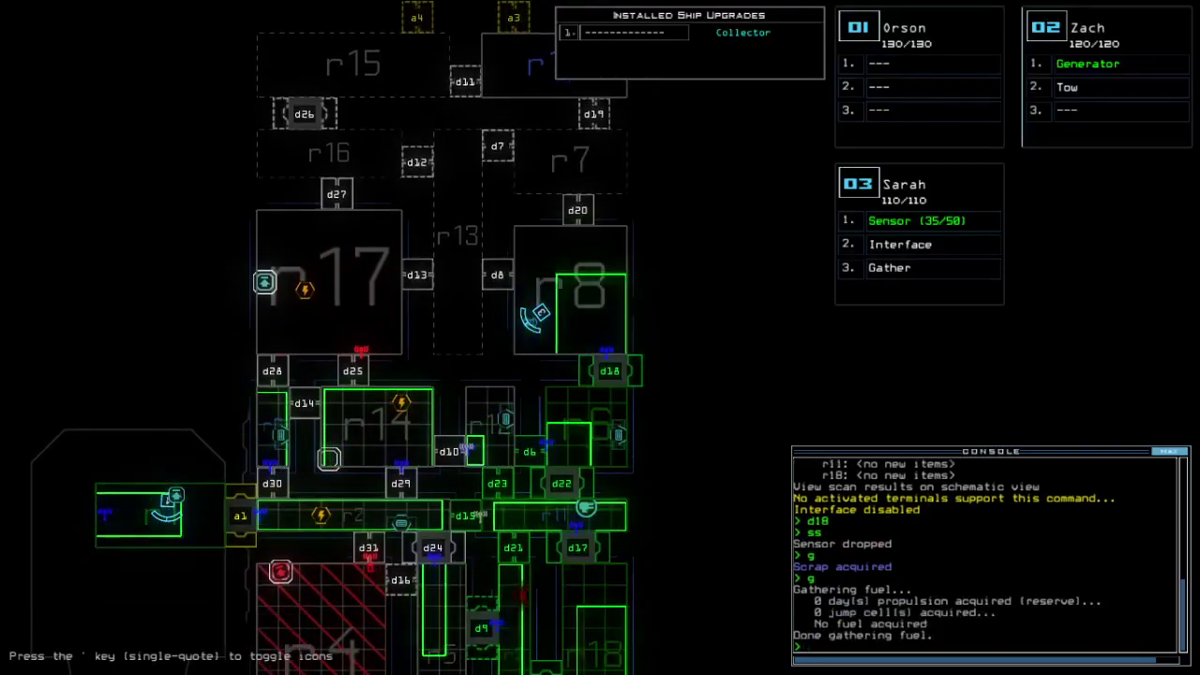
key("3")
key("Down")
key("Down")
key("Down")
key("space")
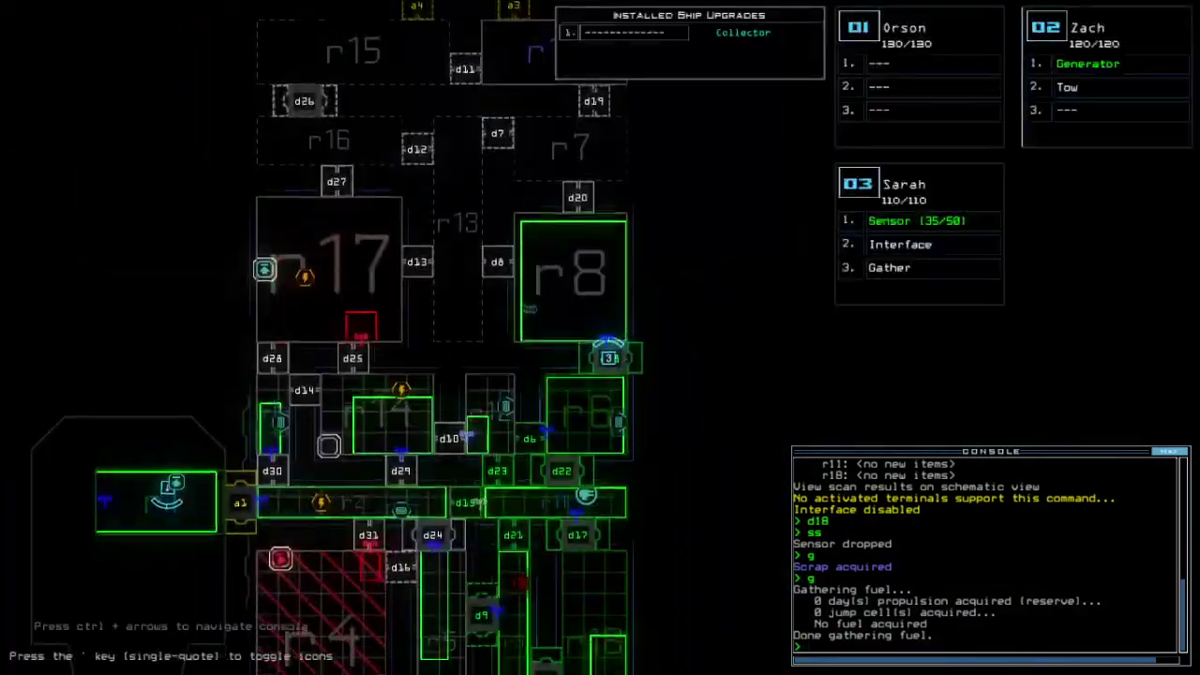
Check the elapsed mission time with te, which reads 00:08:00.
key("2")
key("e")
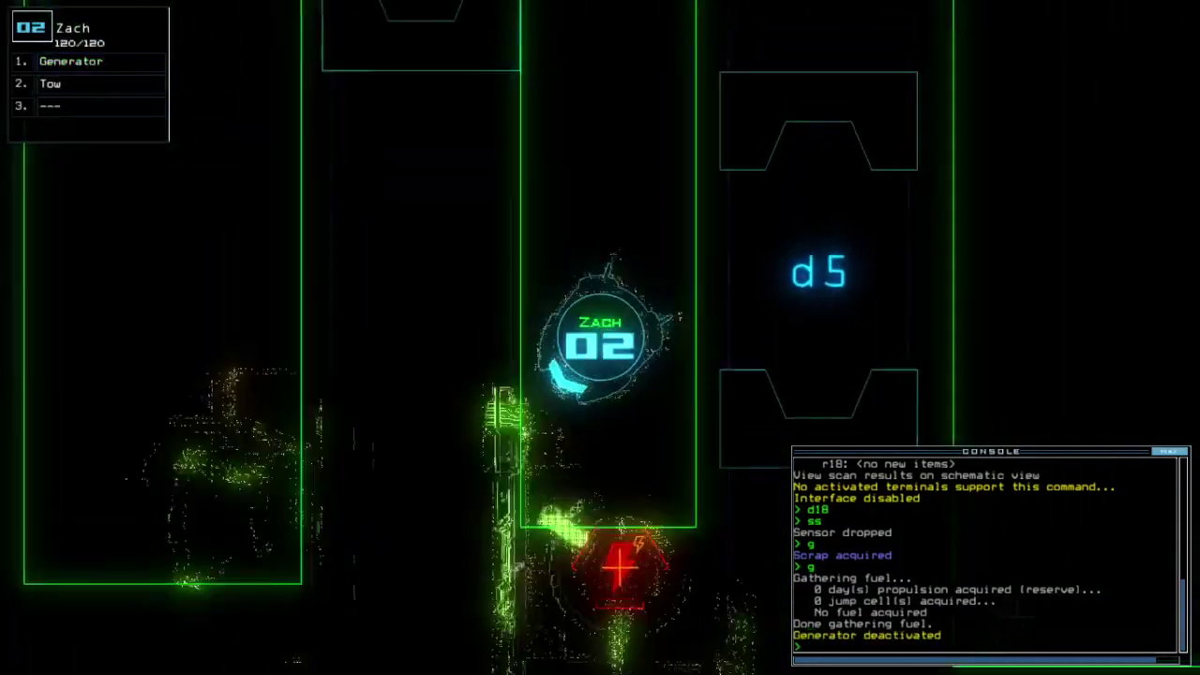
key("space")
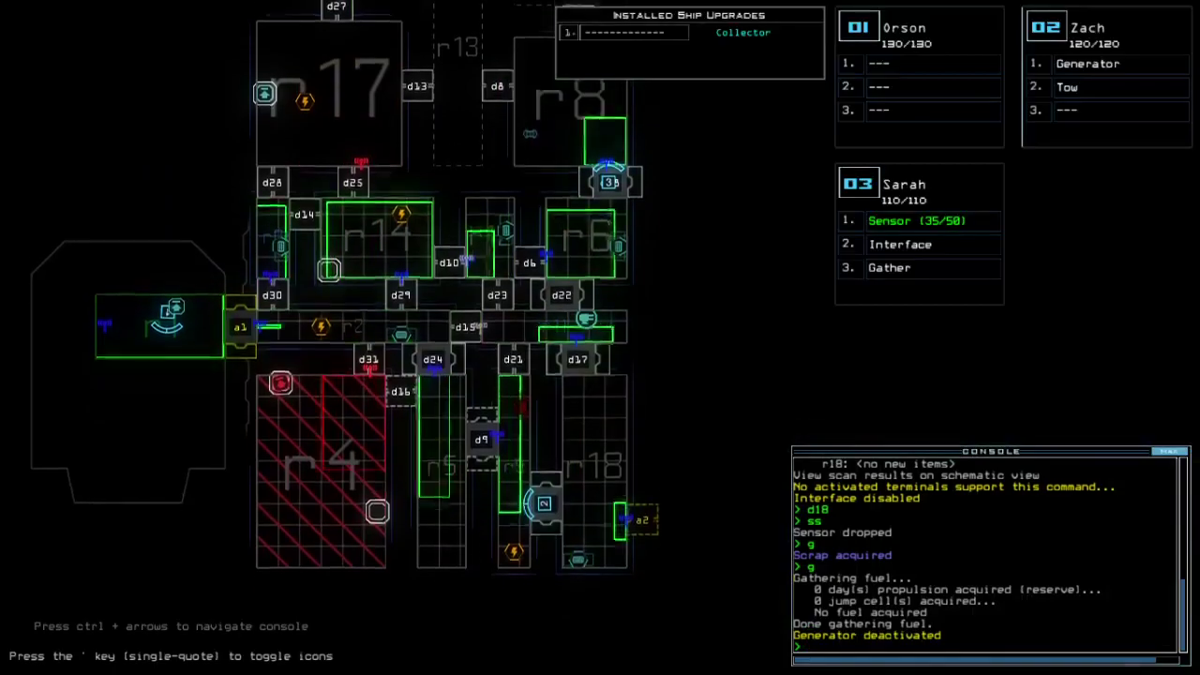
key("space")
key("space")
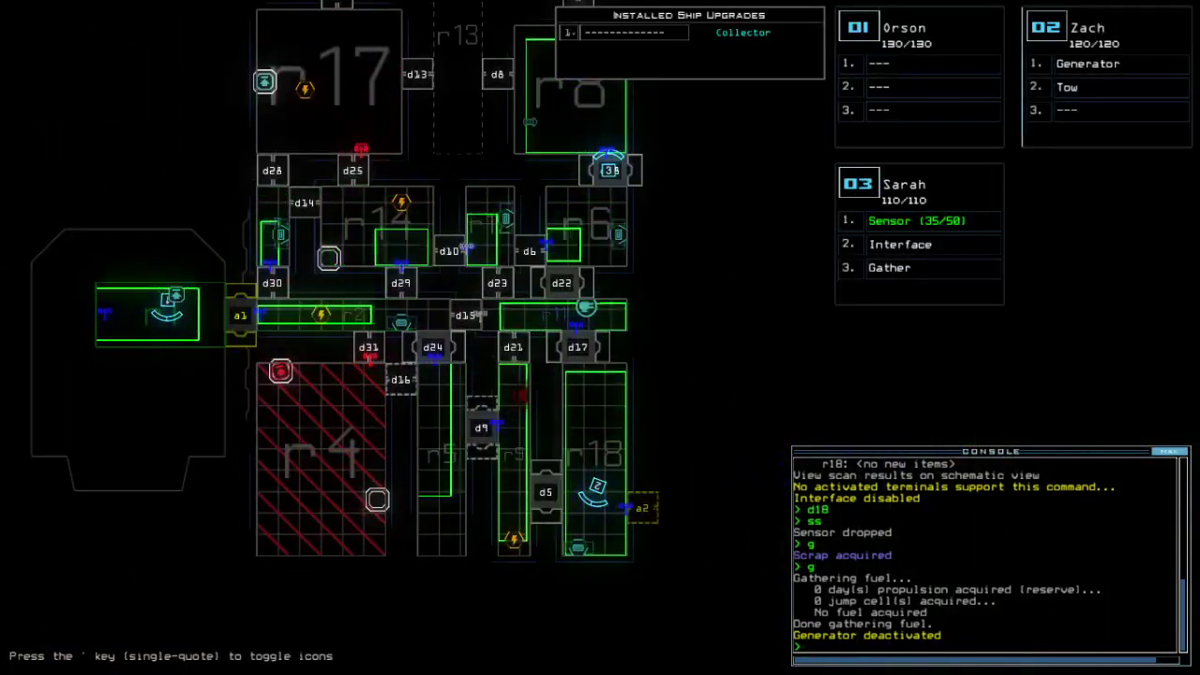
key("space")
key("space")
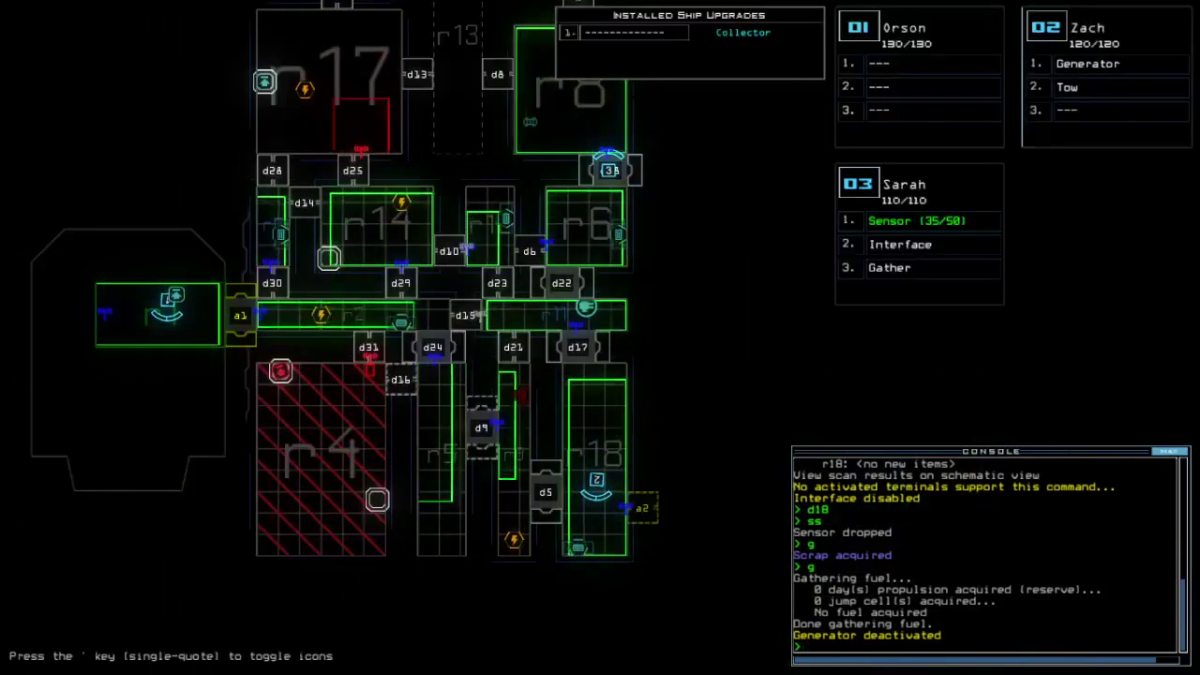
key("space")
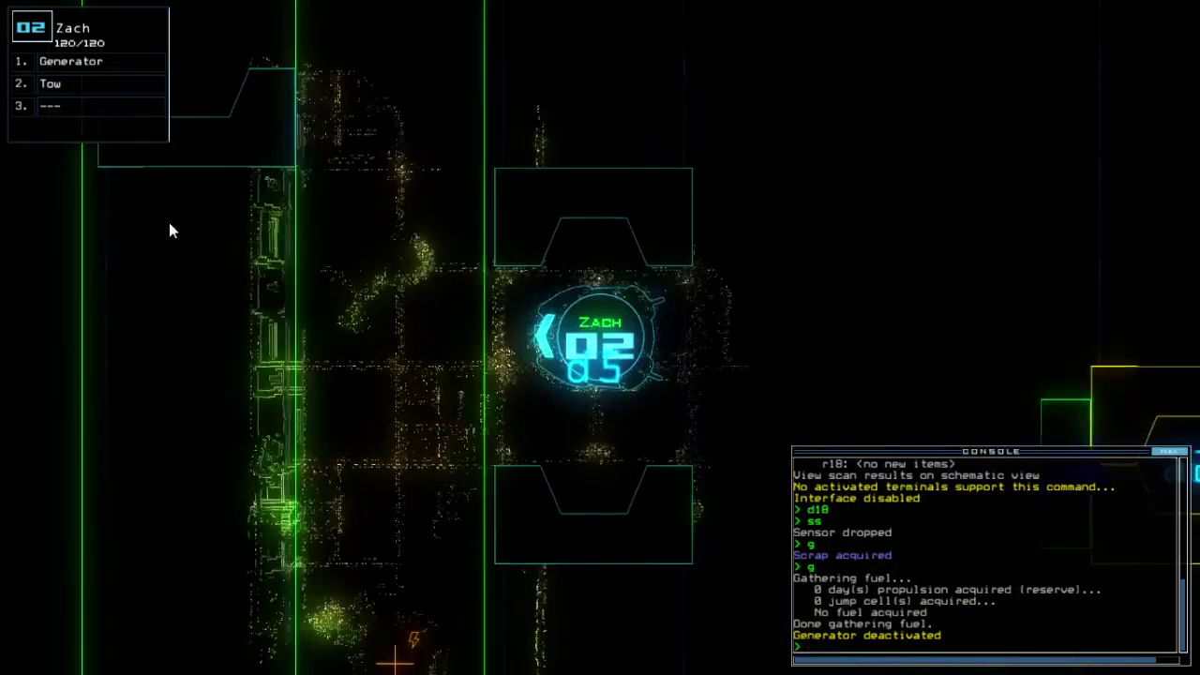
type("te")
key("Return")
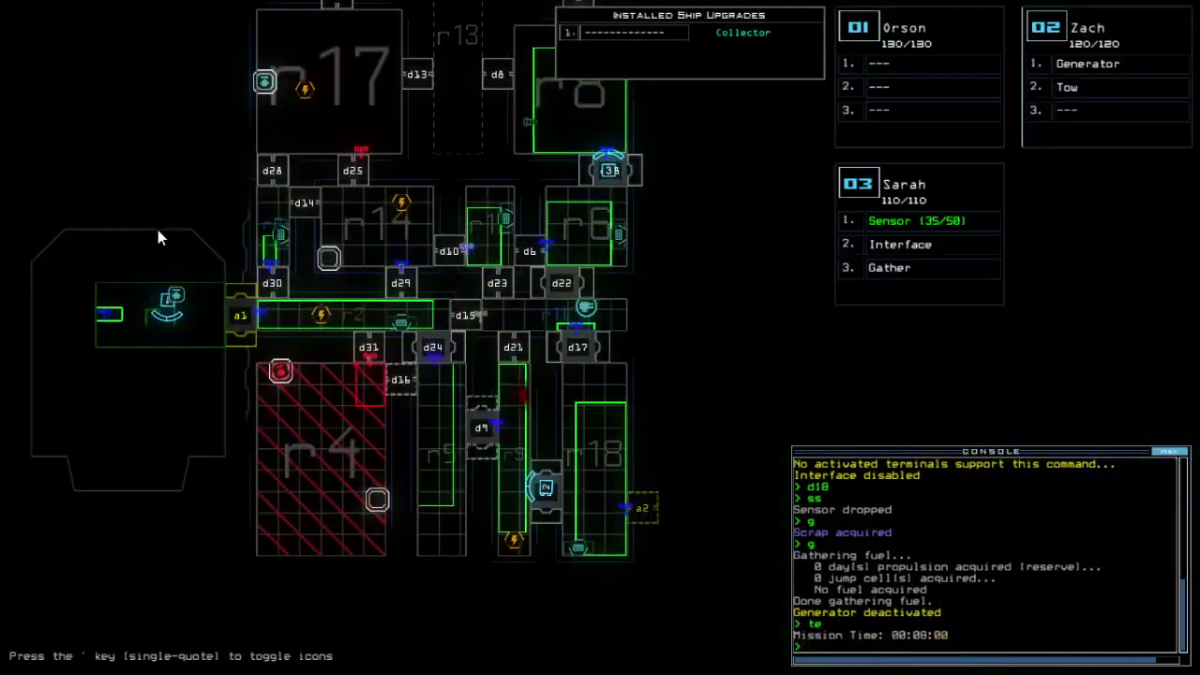
Have Zach reactivate the generator and view newly powered rooms r15, r16 and r10.
key("Up")
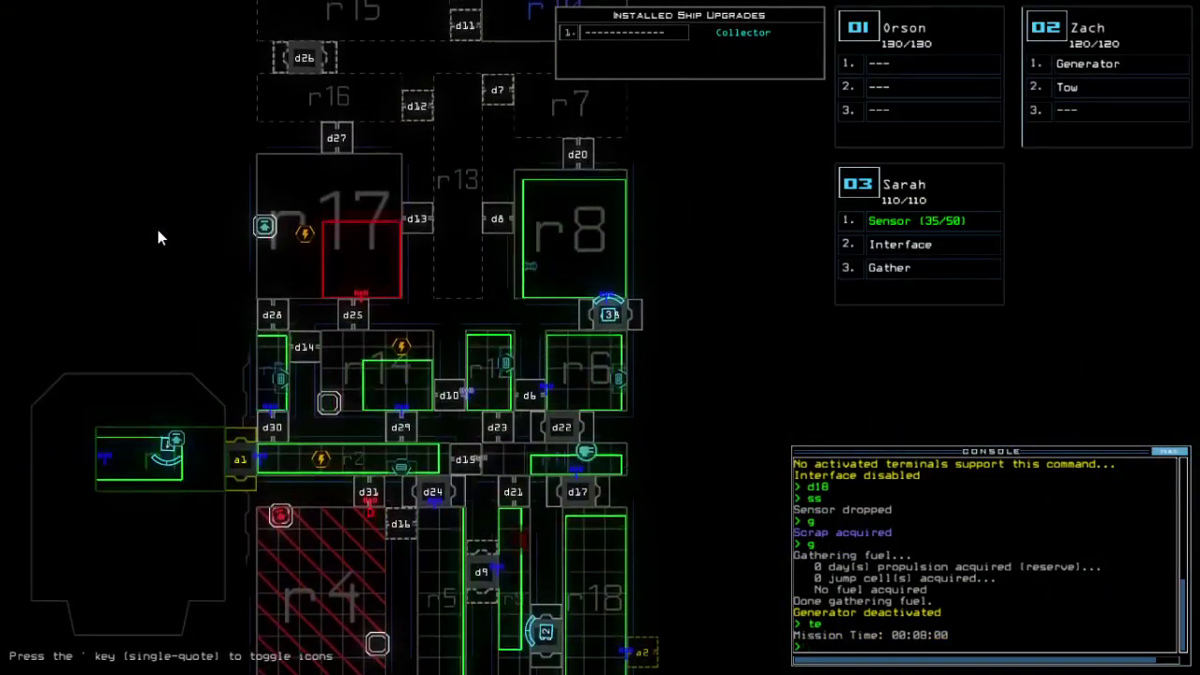
key("Down")
key("space")
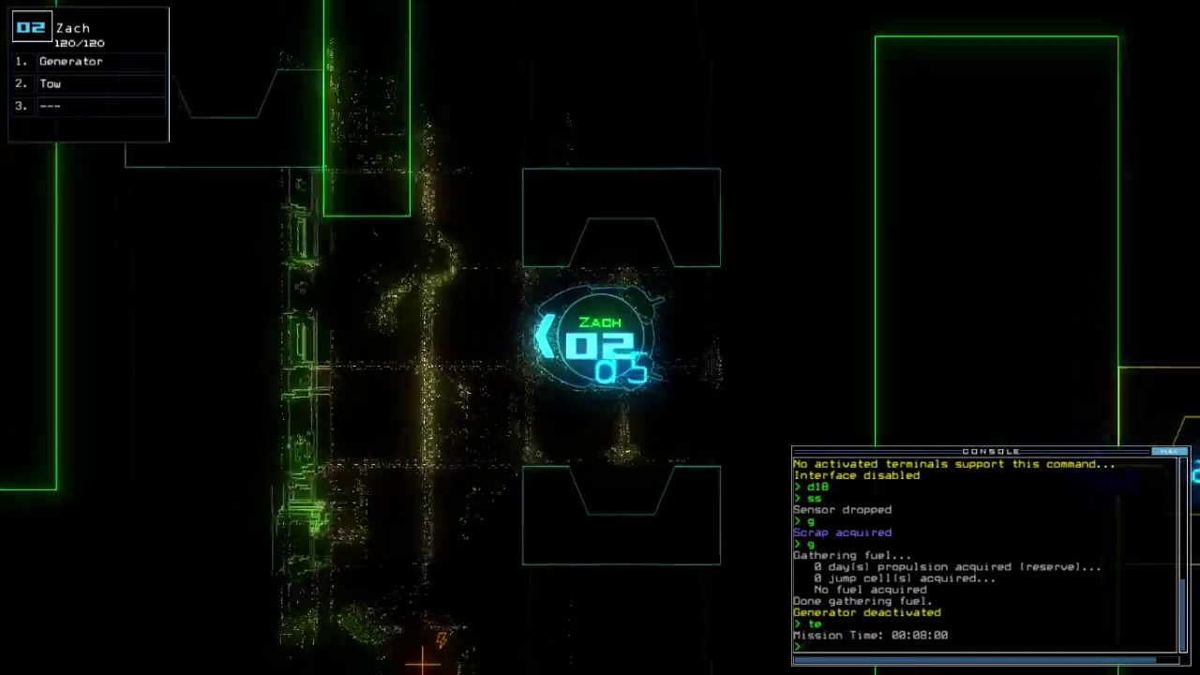
key("Up")
type("generator")
key("Return")
key("space")
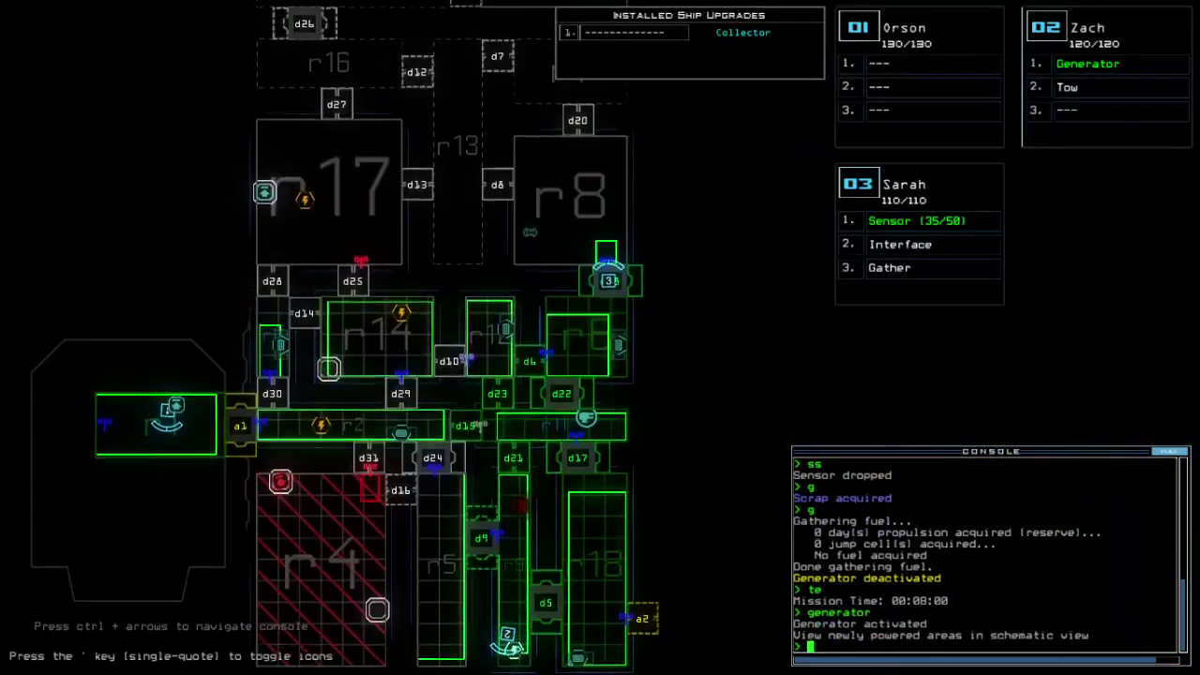
key("Up")
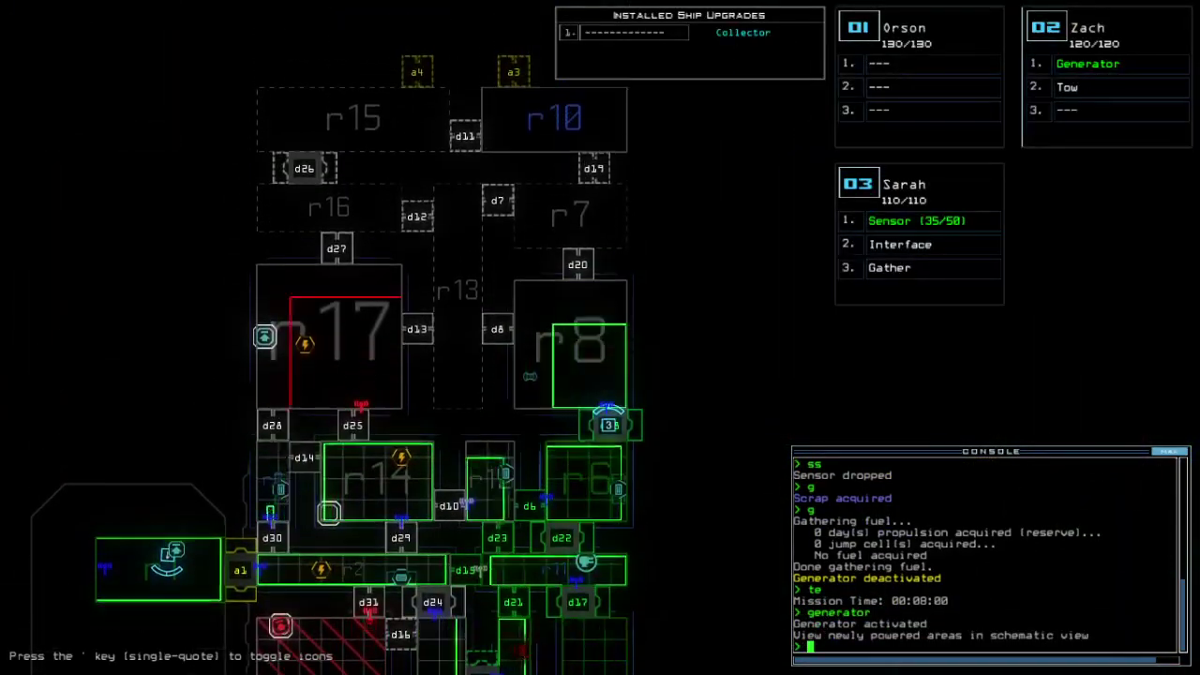
Open doors d18 and d5 from Sarah's position.
key("3")
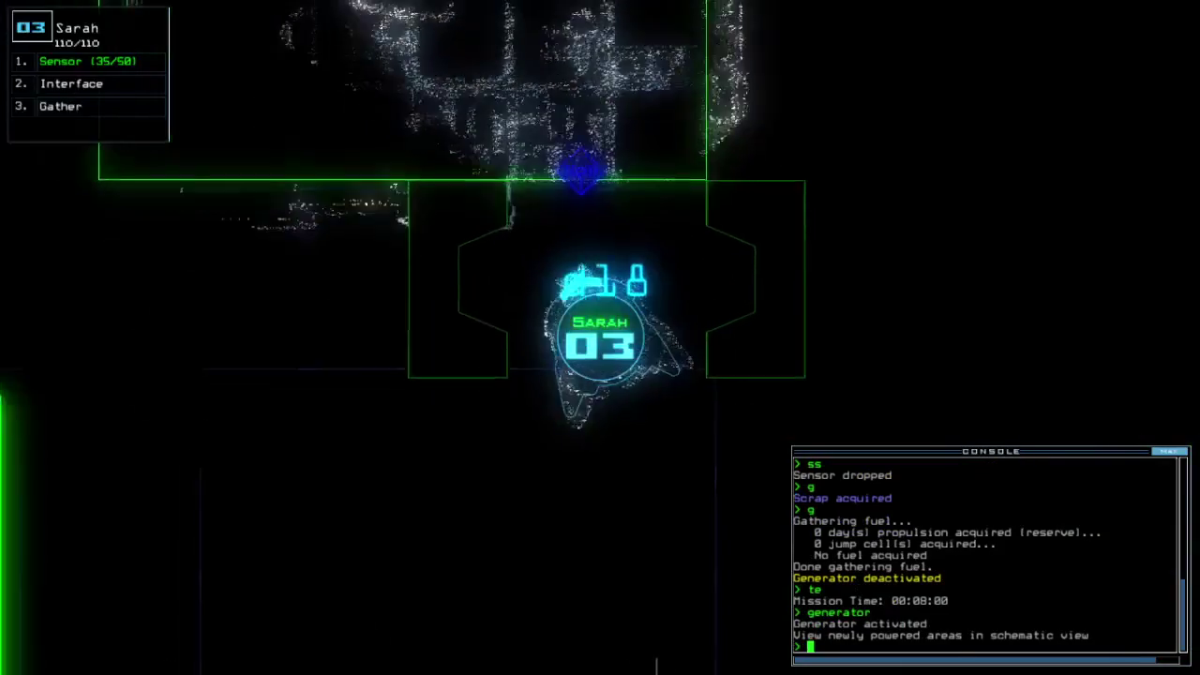
key("Down")
key("Left")
type("d18")
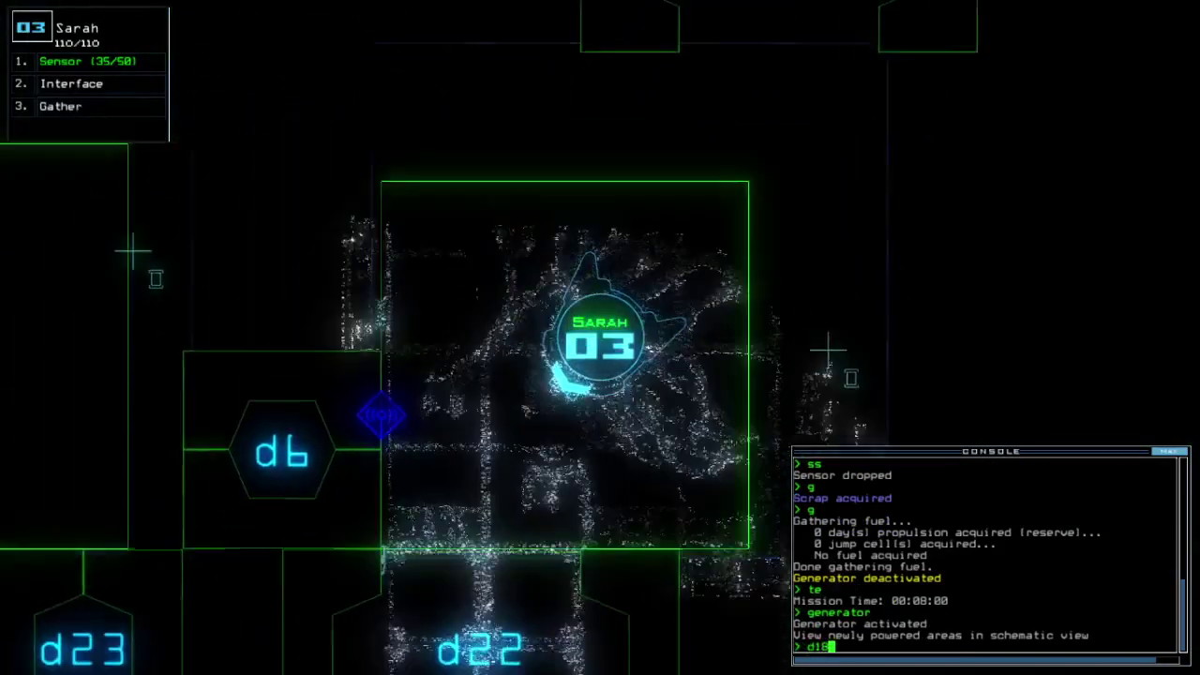
key("Return")
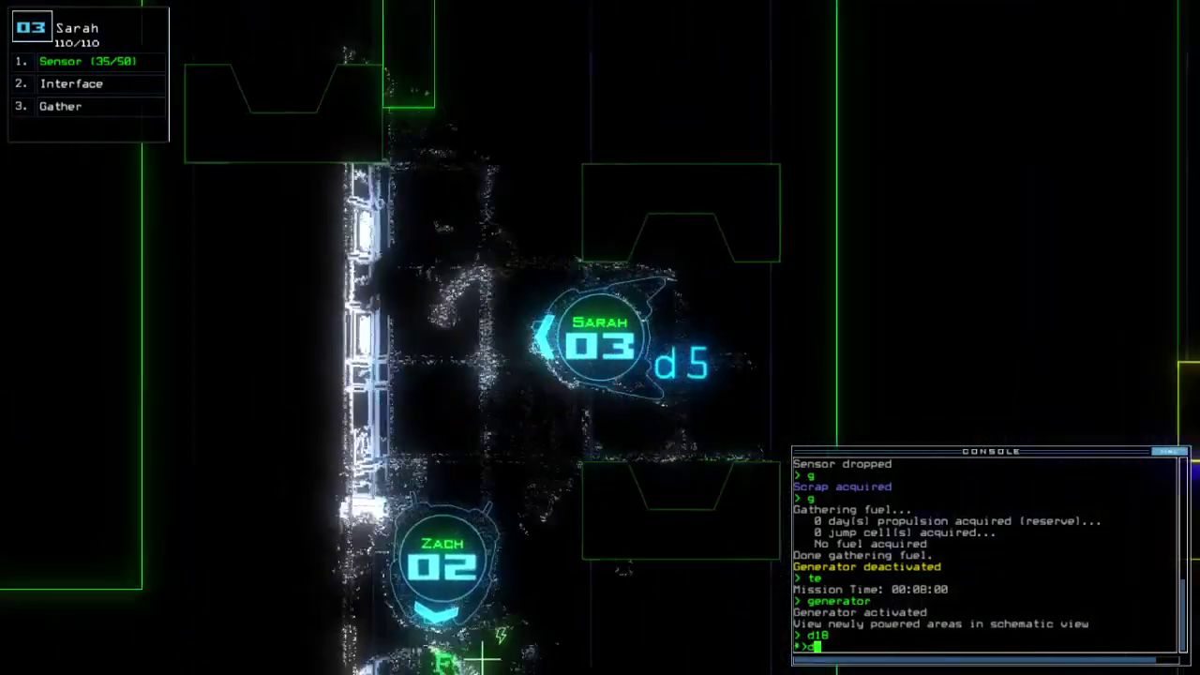
type("5d5")
key("Return")
key("space")
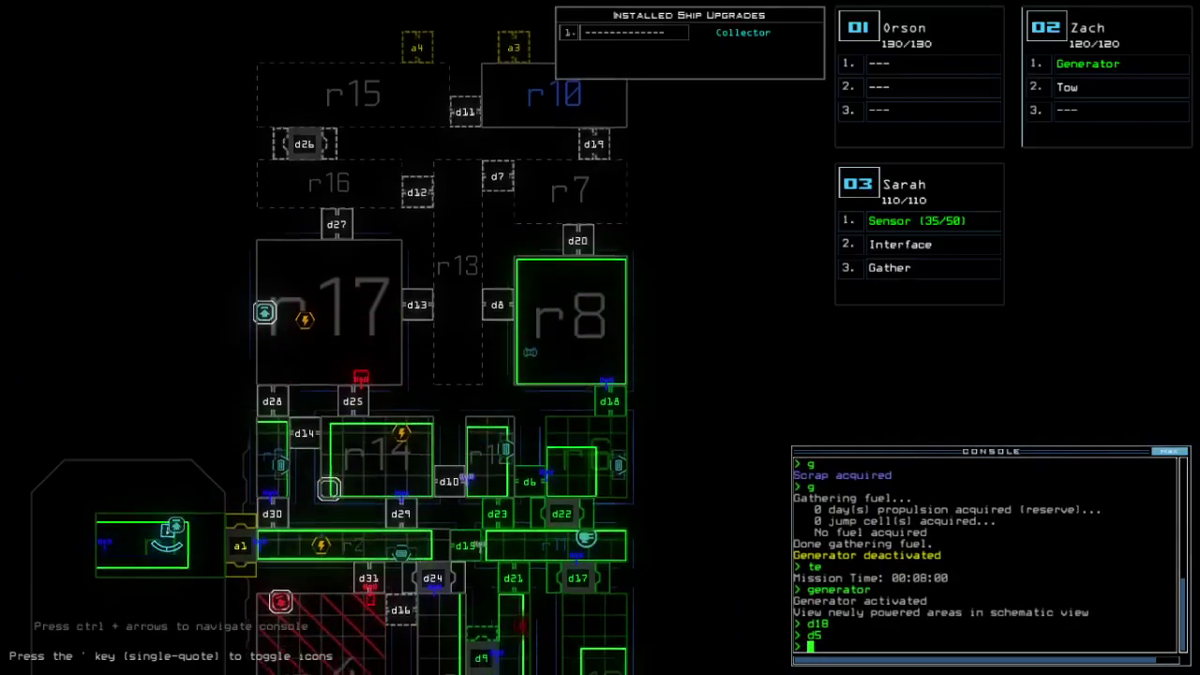
Open doors d22 and d17 and send Zach to Sarah's room r2.
key("Down")
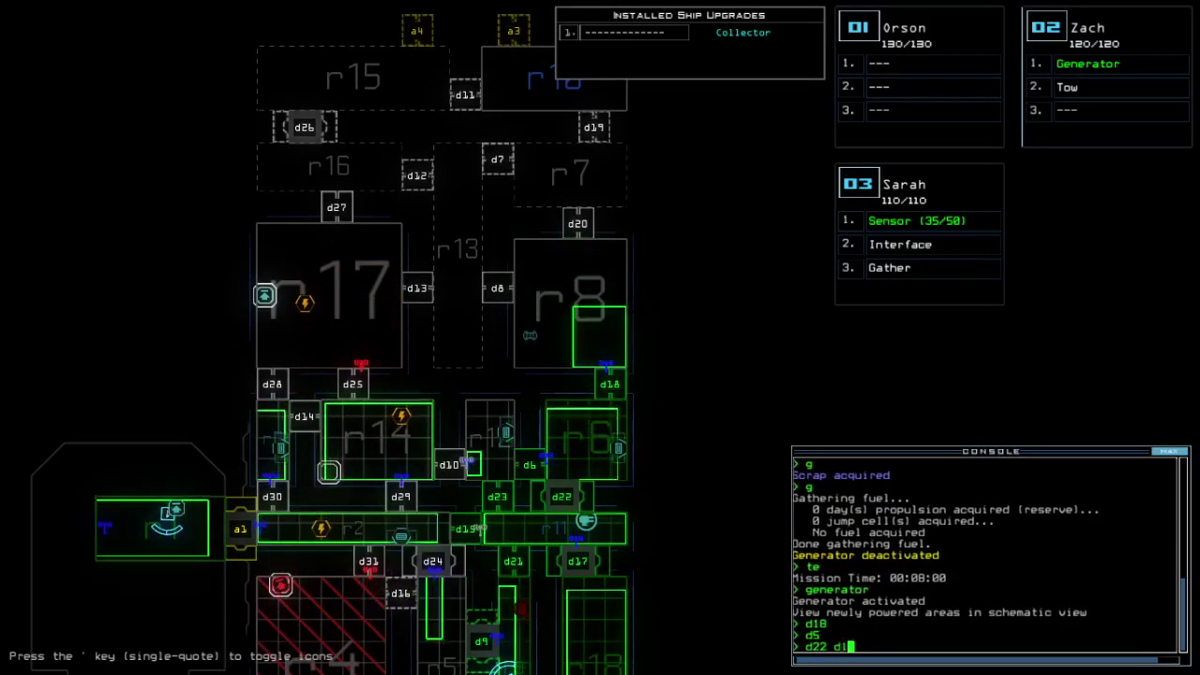
type("7")
key("Return")
key("space")
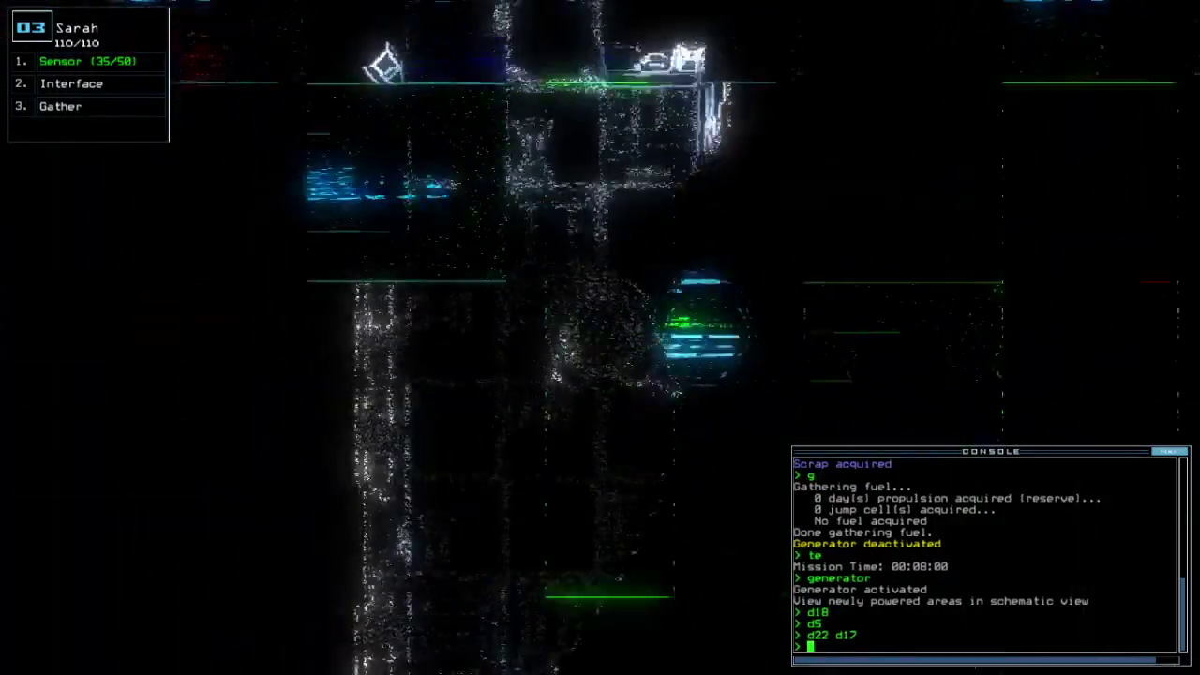
type("navigate")
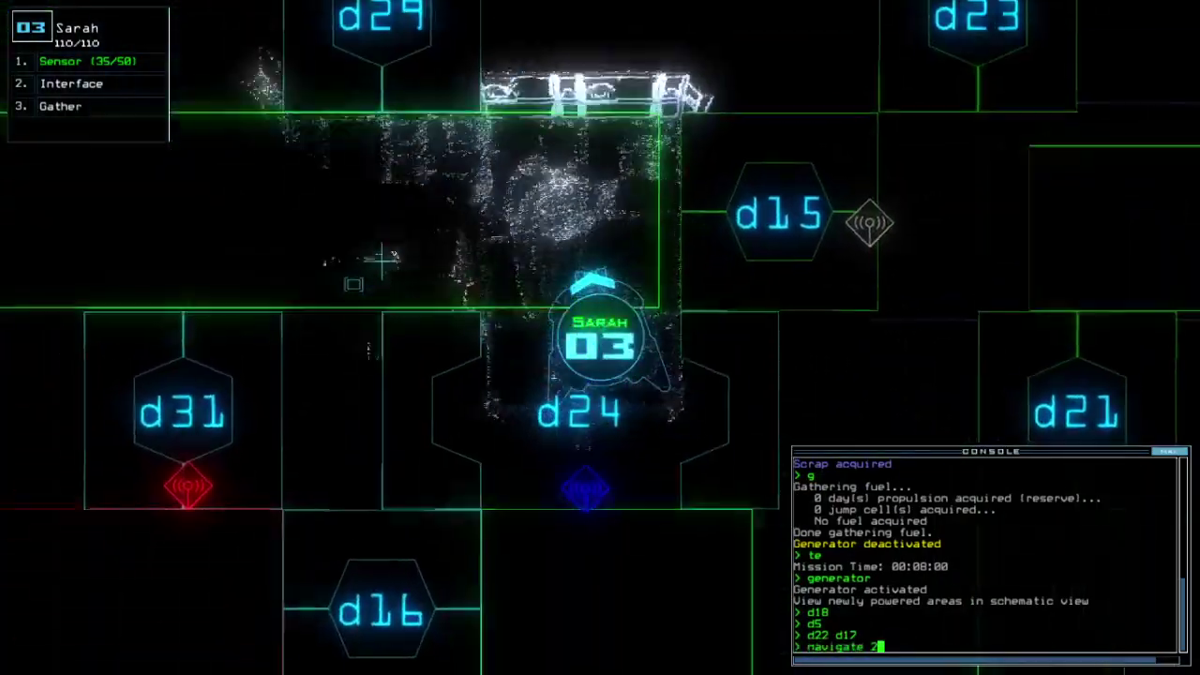
type(" 2")
key("Return")
key("space")
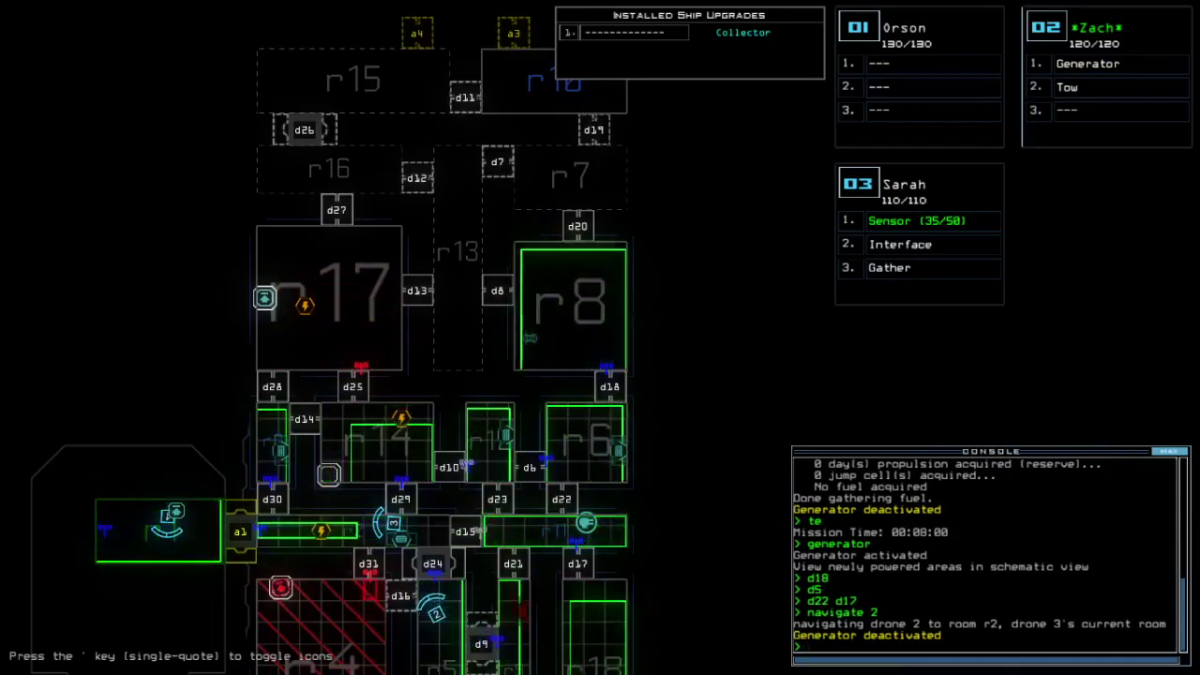
Reactivate the generator with Zach and open door d29.
key("space")
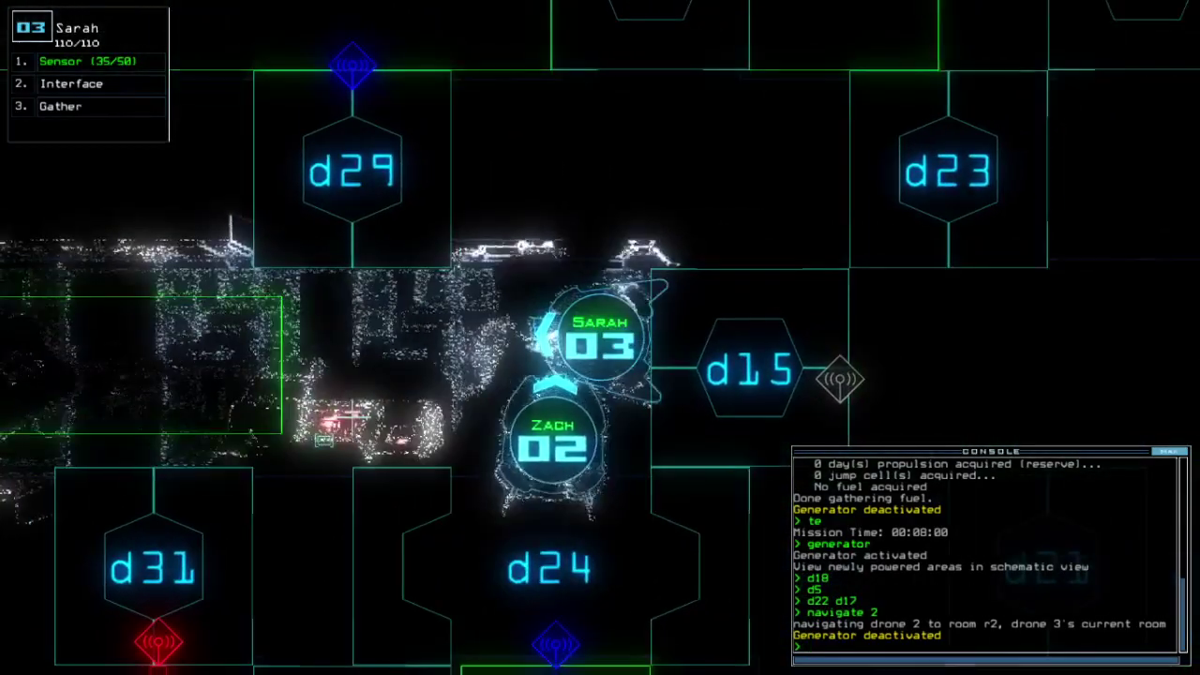
key("2")
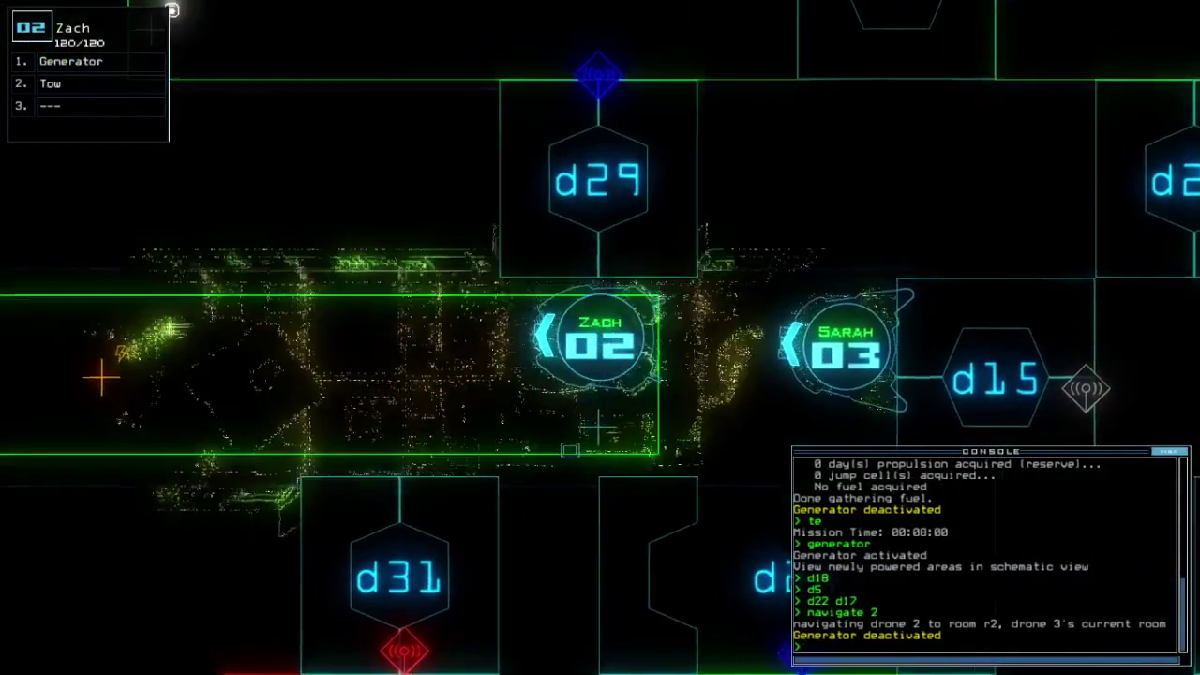
type("generator")
key("Return")
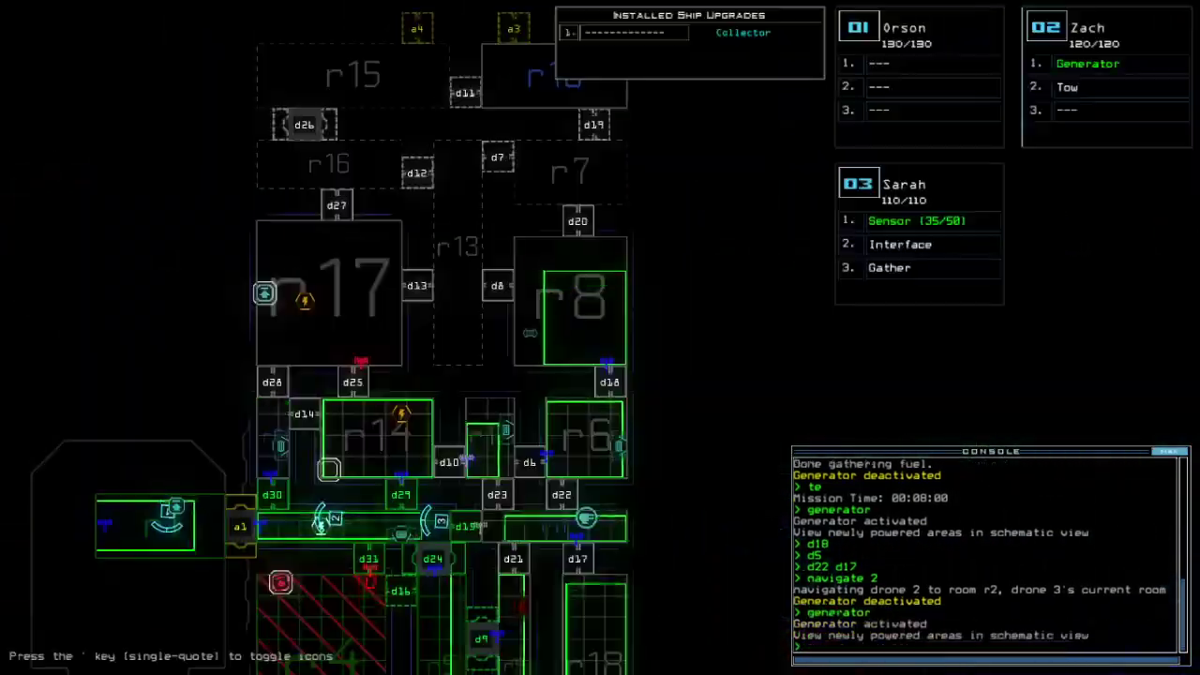
key("space")
type("d29")
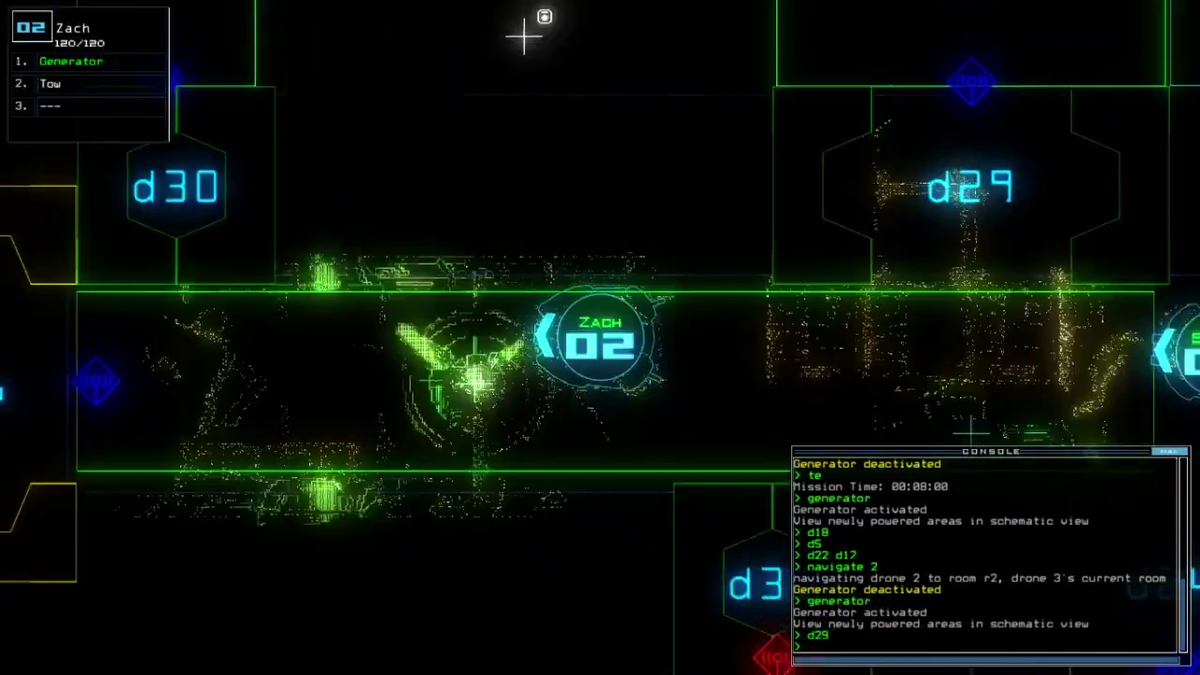
key("Up")
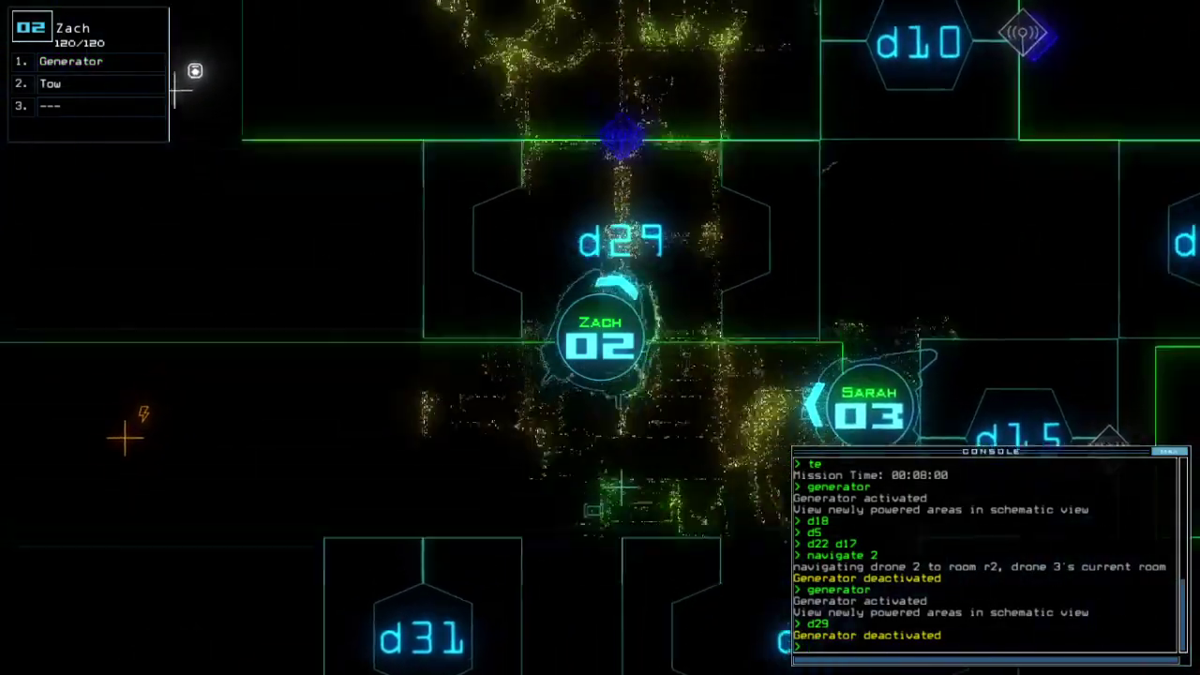
type("generator")
Reactivate the generator again, open door d28 and close all doors to room r1.
key("Return")
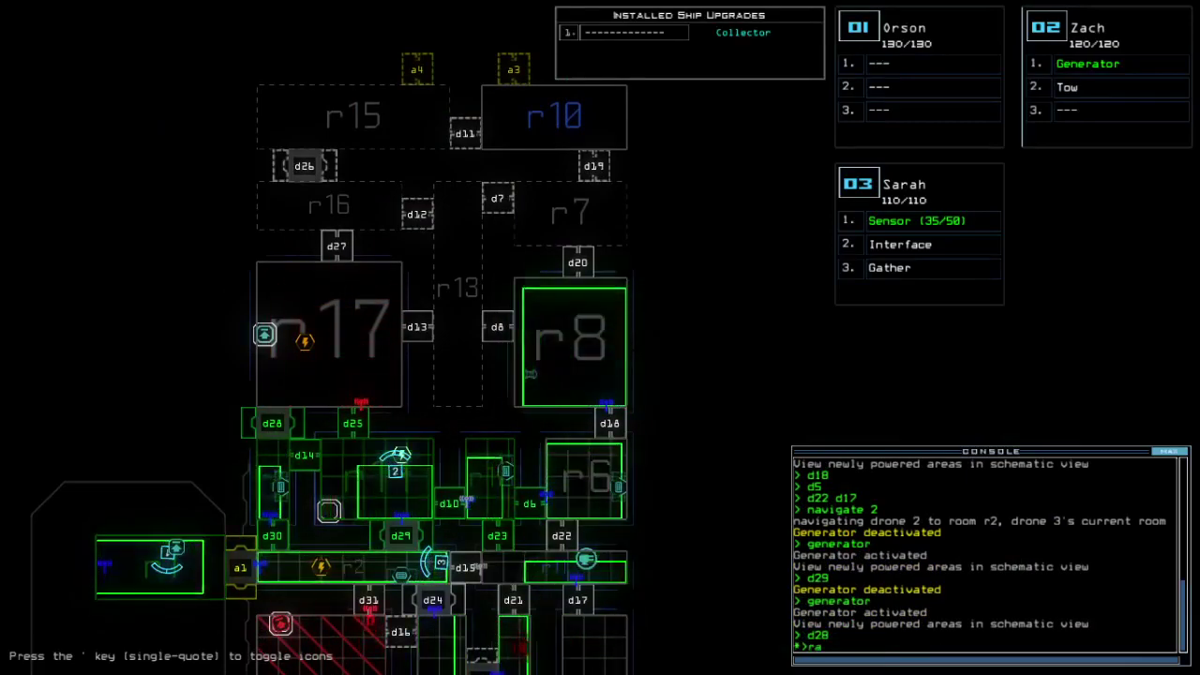
key("3")
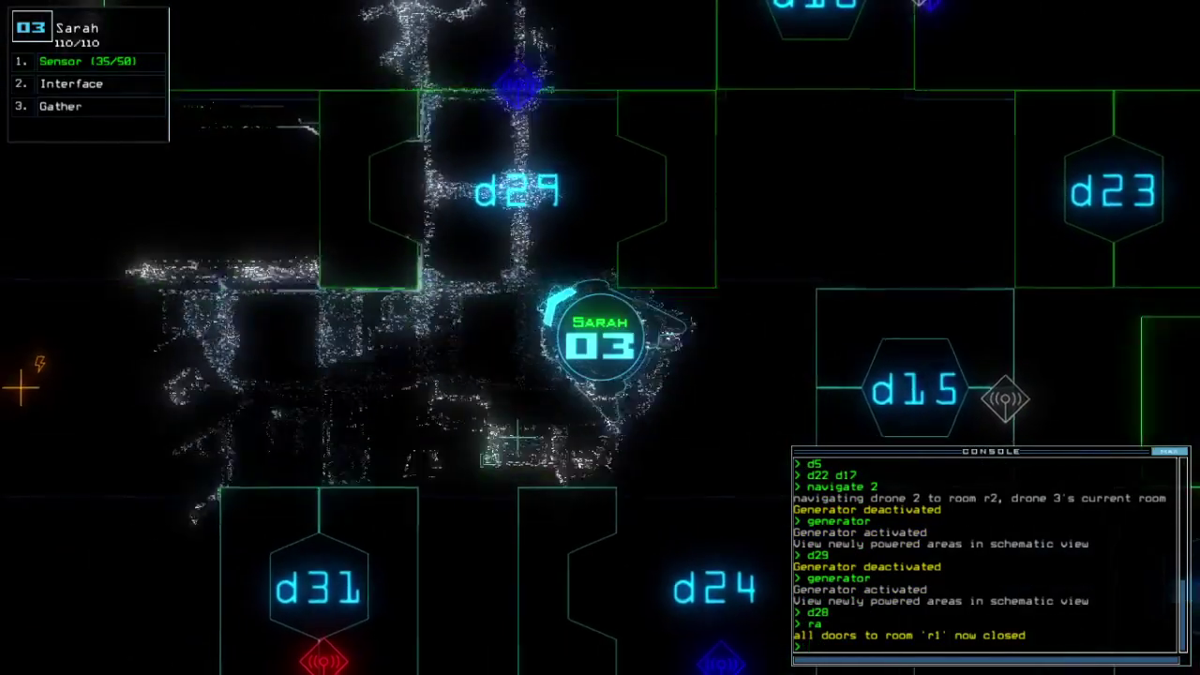
key("Up")
key("space")
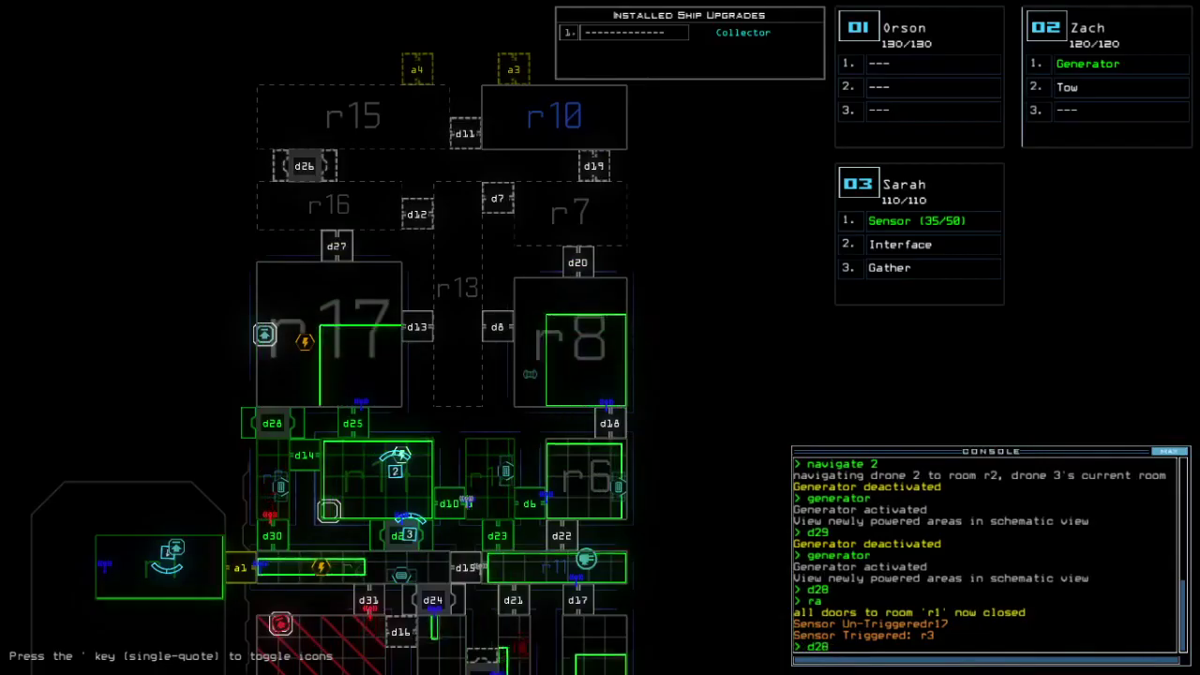
type("5")
Open door d26, send Sarah to Zach's room r17 and reactivate the generator.
key("Return")
type("2")
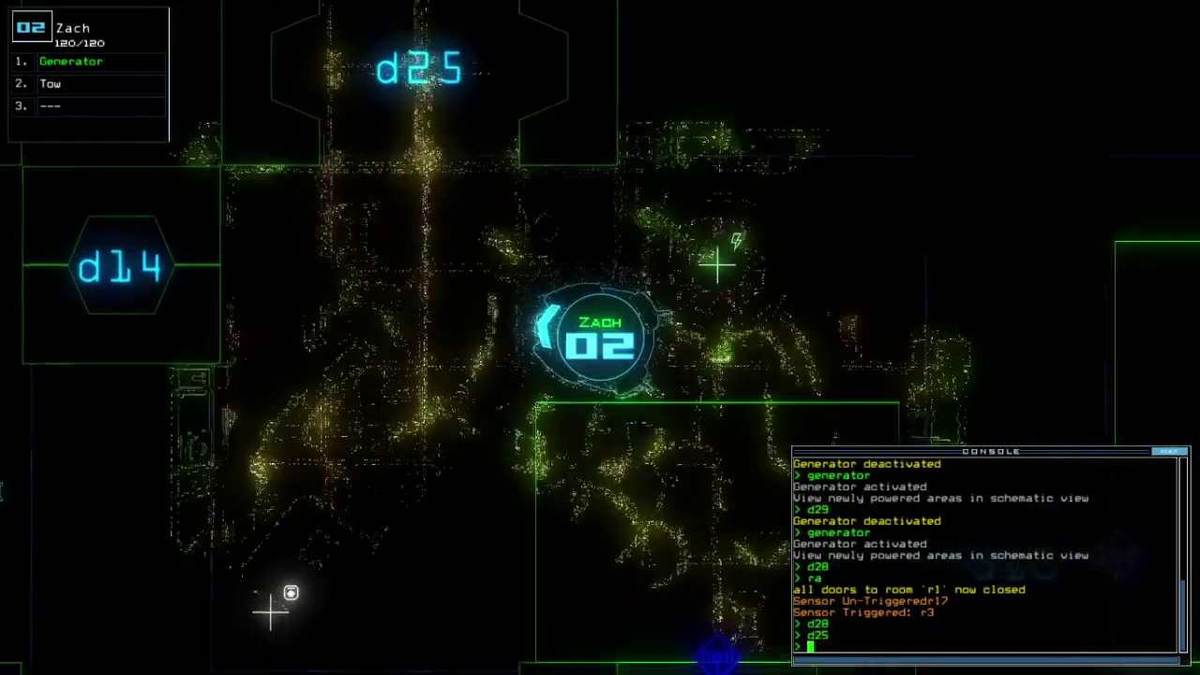
type("navigate")
key("Tab")
type("3")
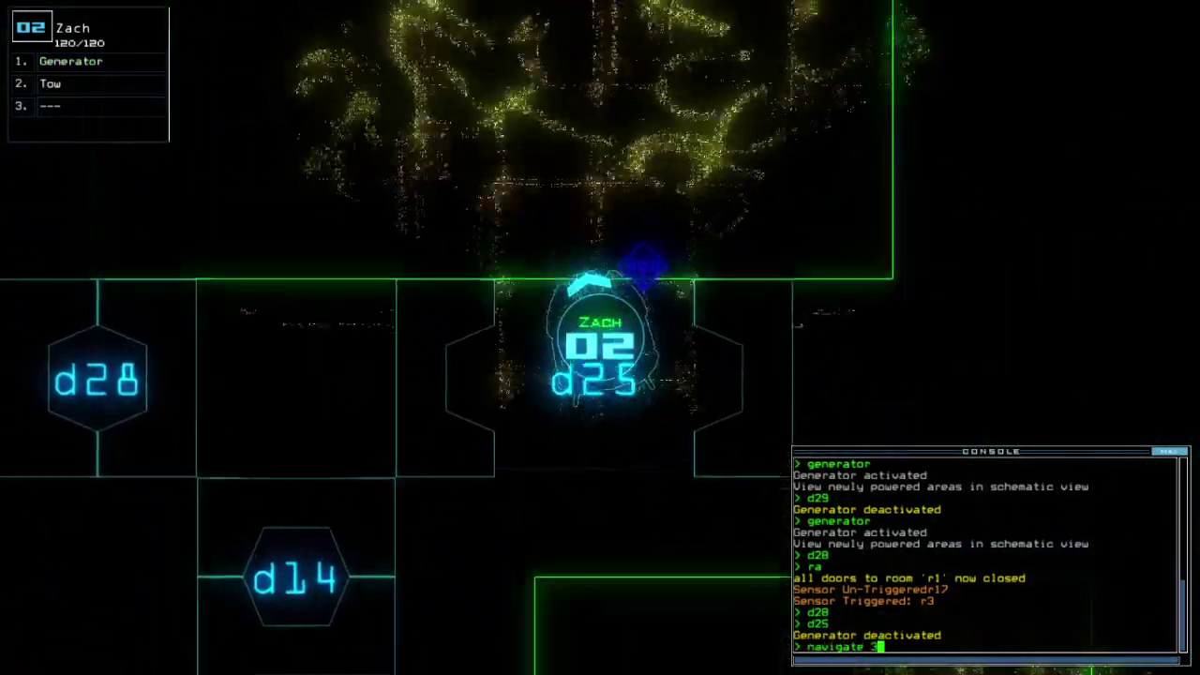
key("Return")
type("g")
key("Return")
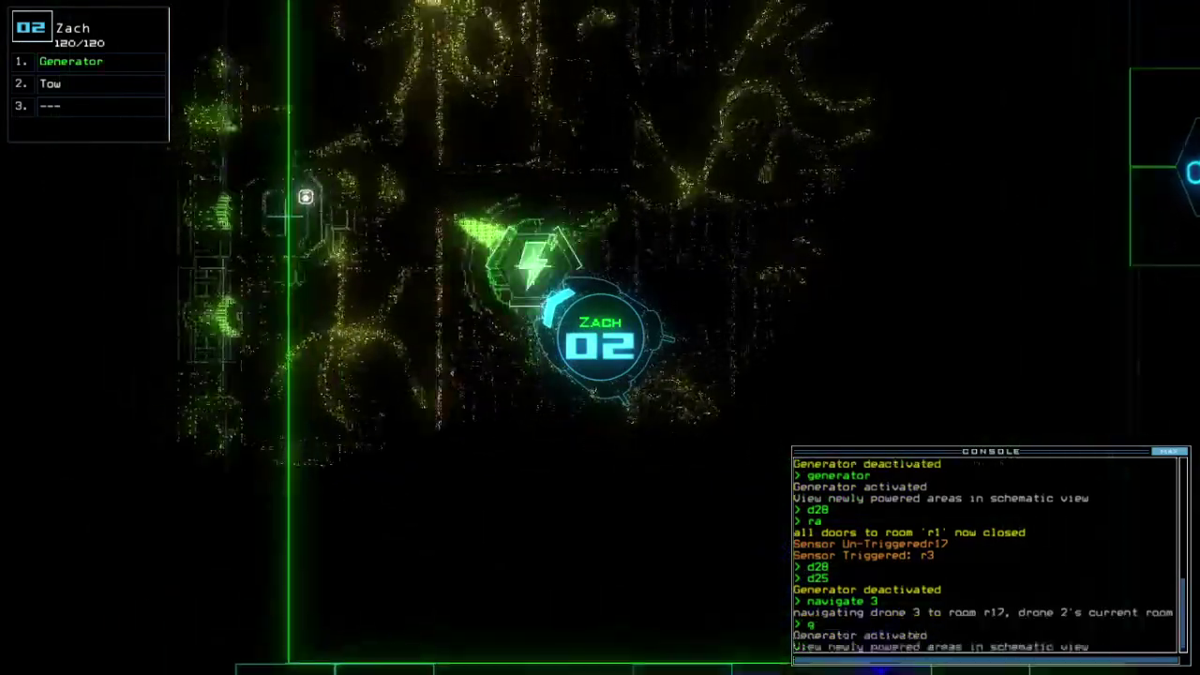
key("space")
type("d")
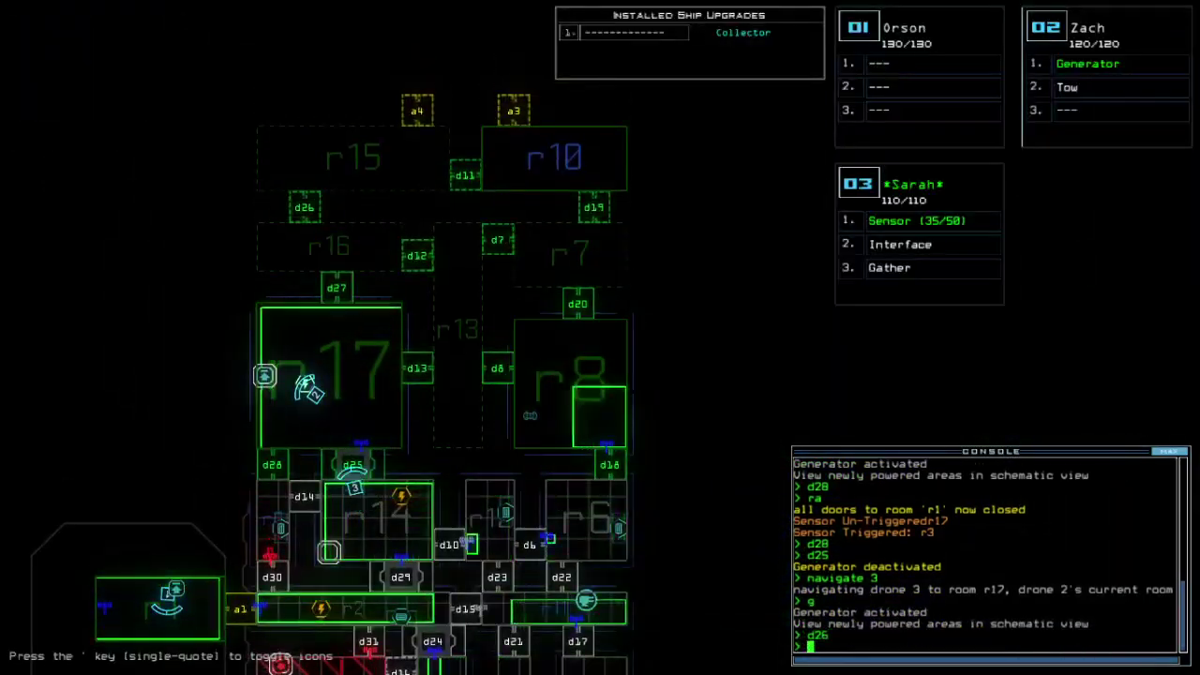
type("3")
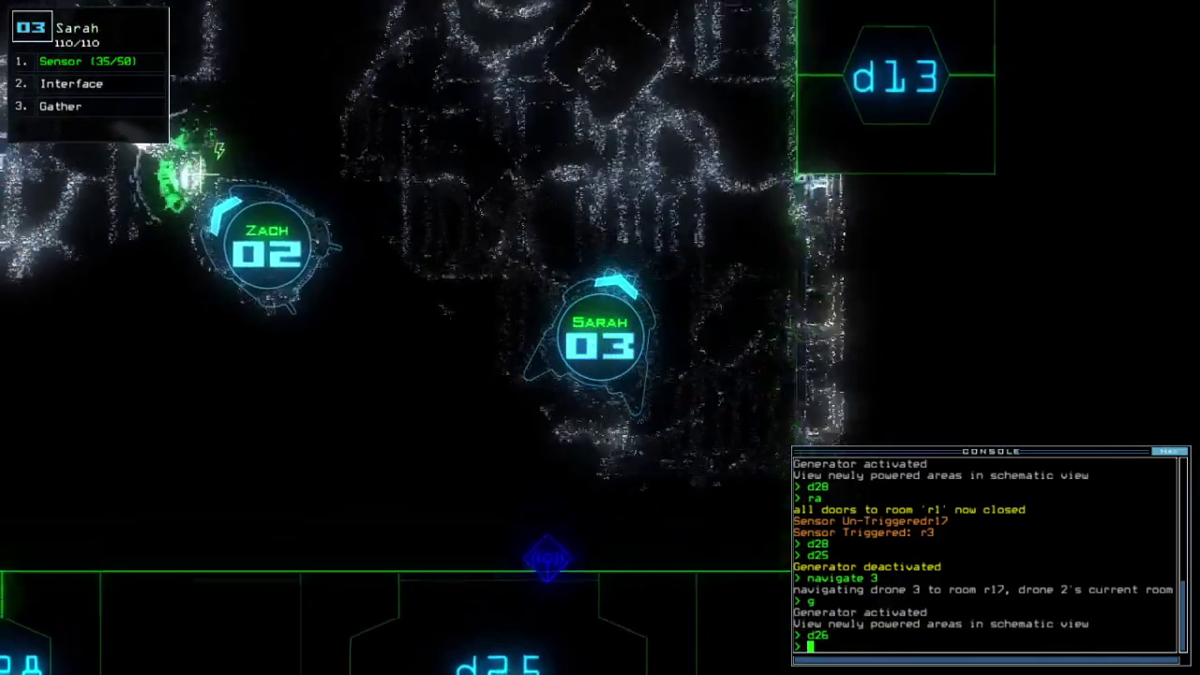
type("d13")
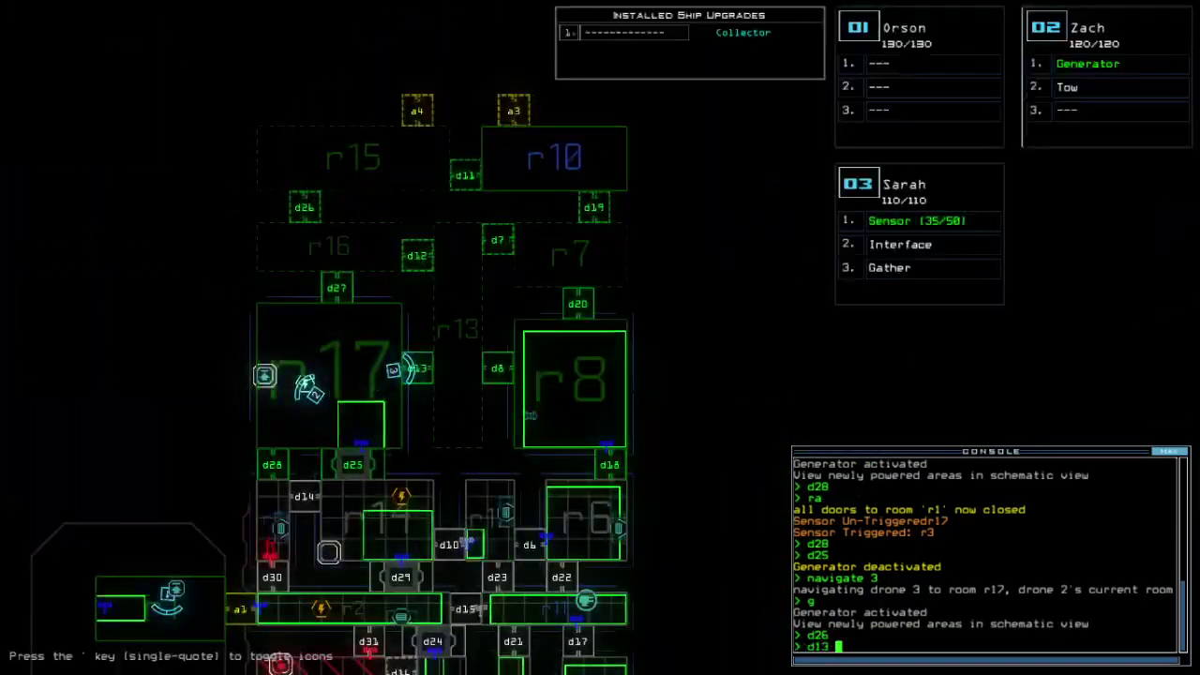
Toggle door d13 twice and open d8 while checking map and drone views.
key("Return")
type("d13")
key("Return")
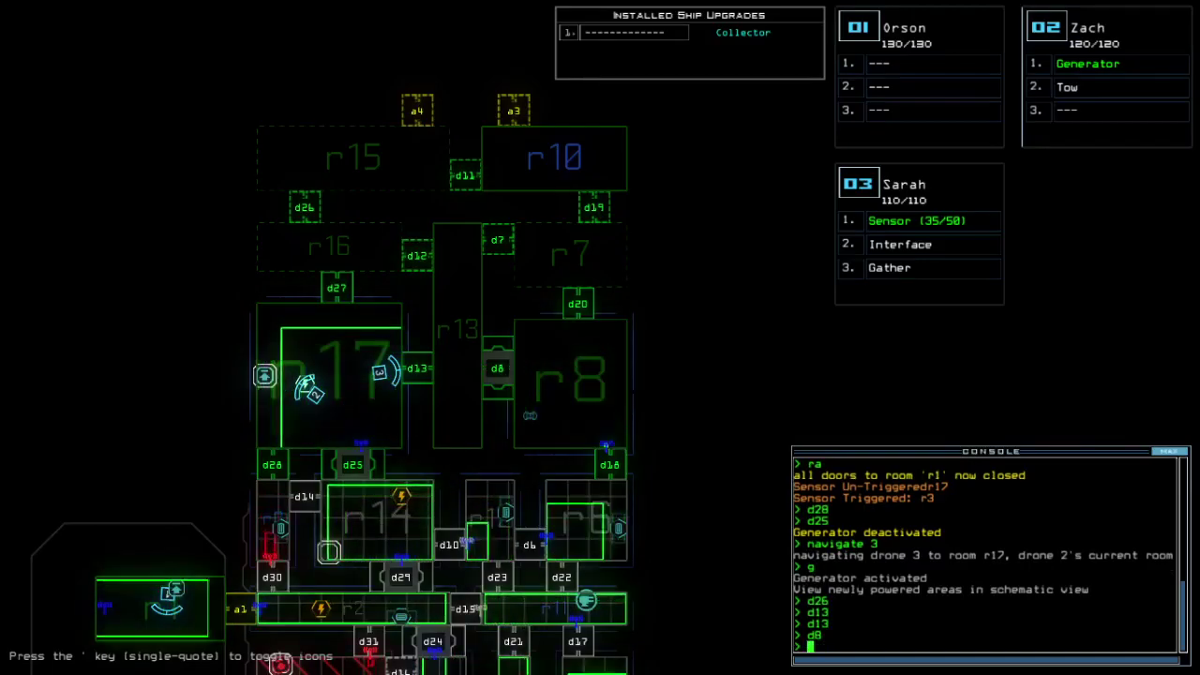
key("Tab")
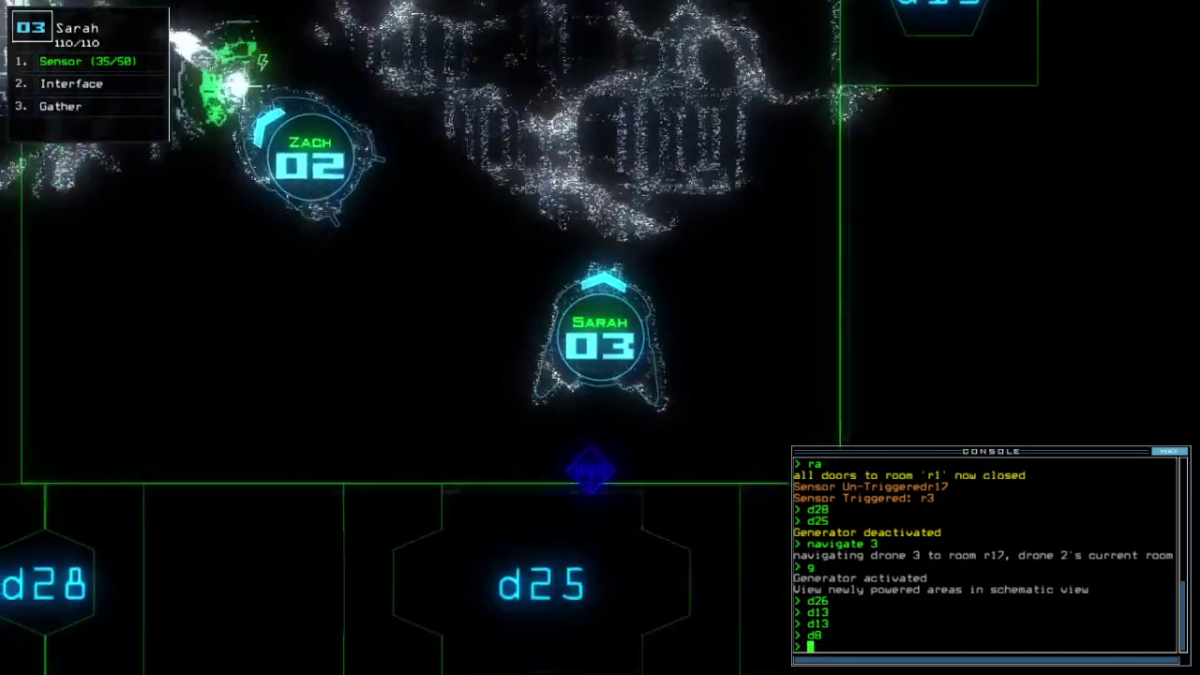
key("Tab")
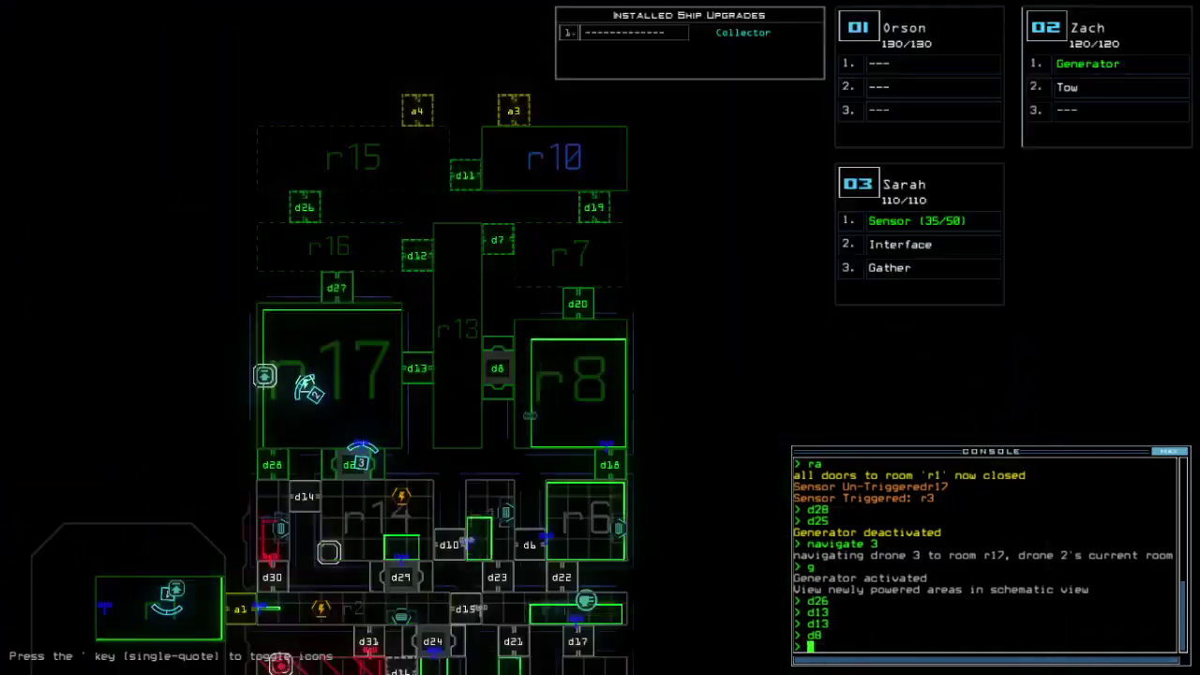
key("Tab")
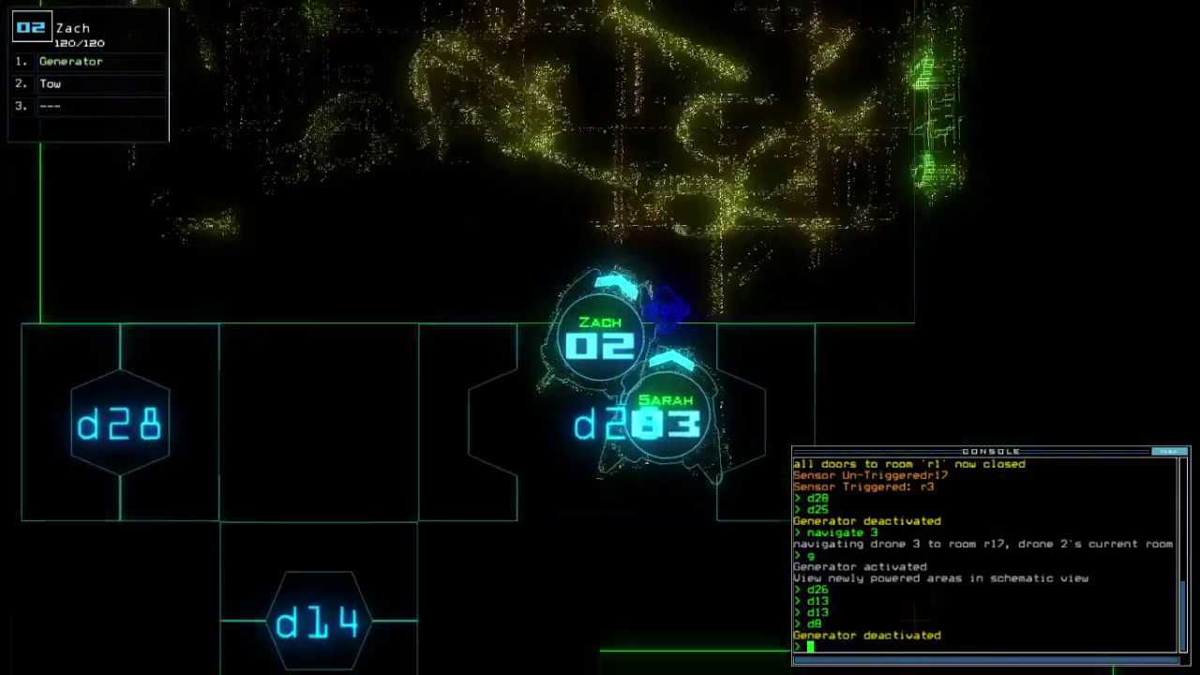
key("Tab")
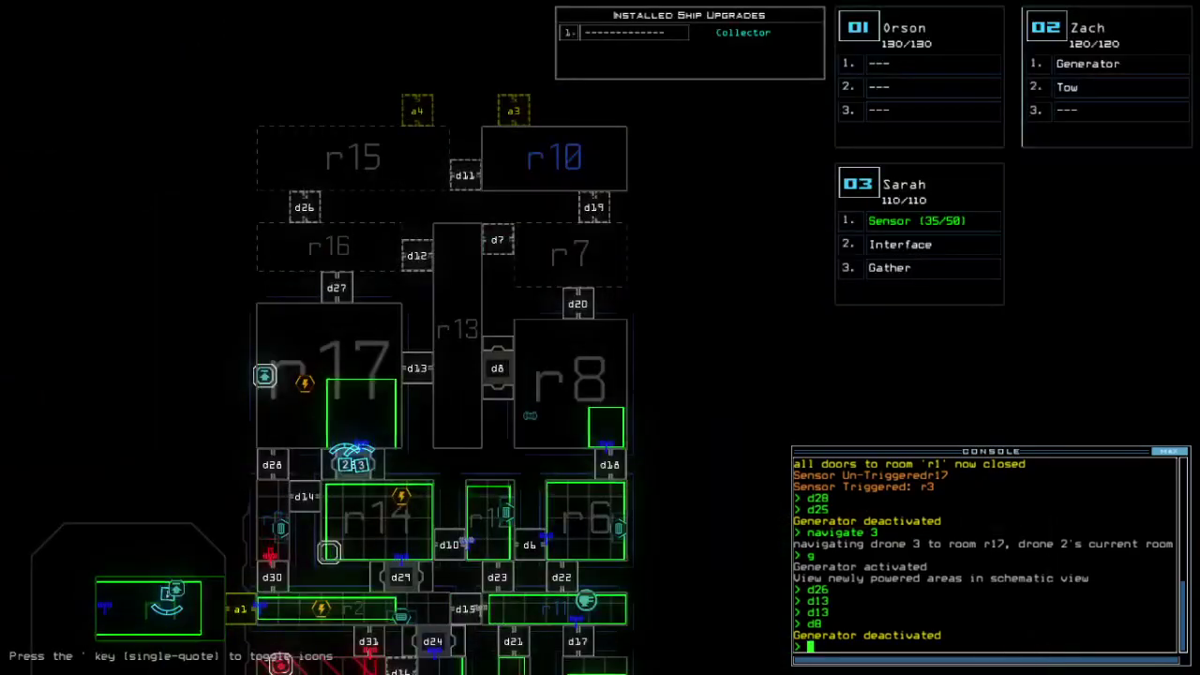
scroll(441, 375, "down", 2)
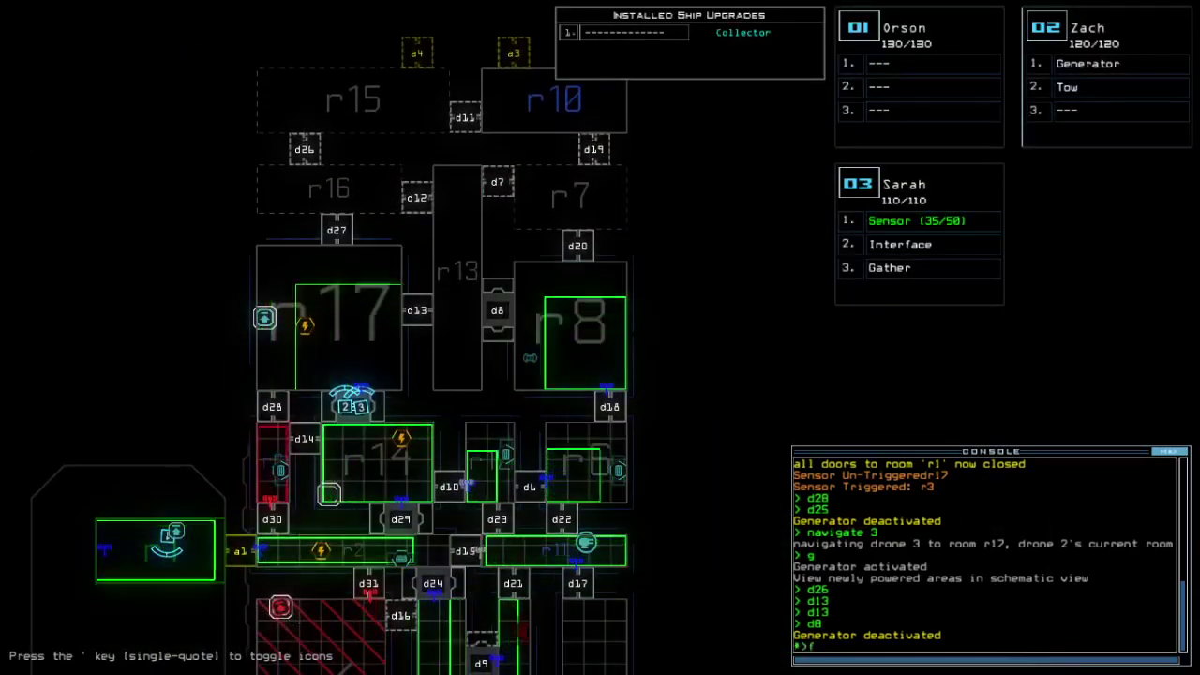
scroll(441, 375, "down", 2)
type("f r11")
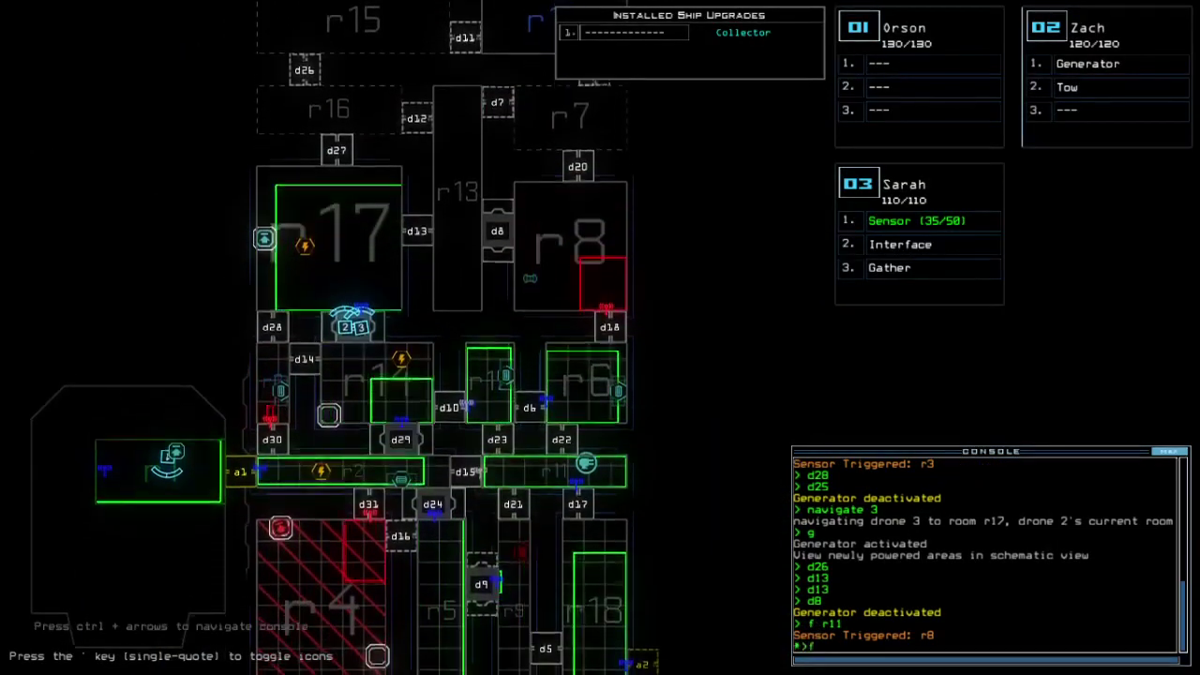
type("f r4")
key("Tab")
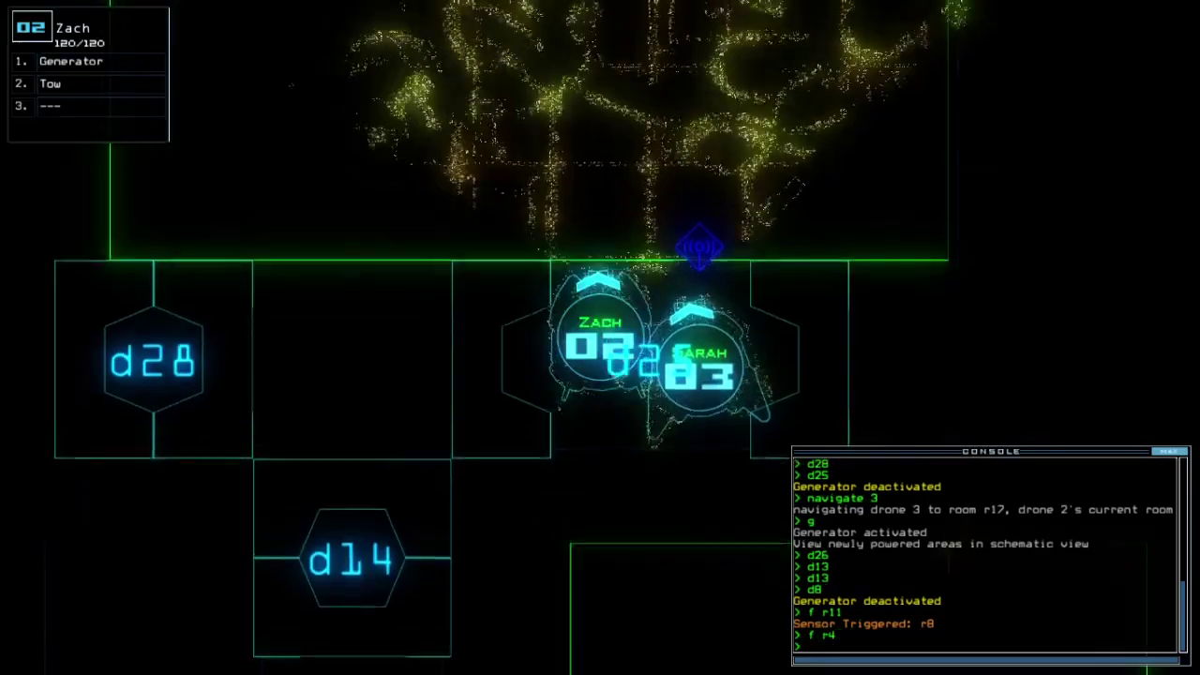
type("generator ;cccc")
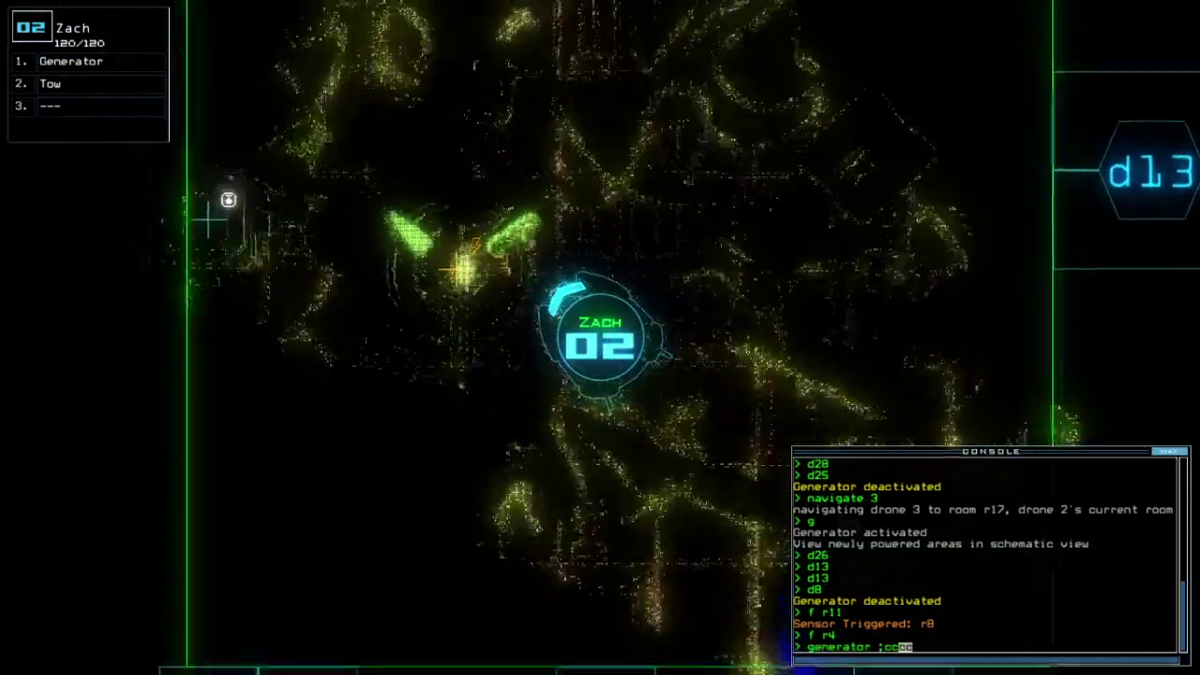
Close doors with cccc, reopen d25 and d13, then have Sarah drop a sensor and gather scrap twice.
key("Return")
type("3")
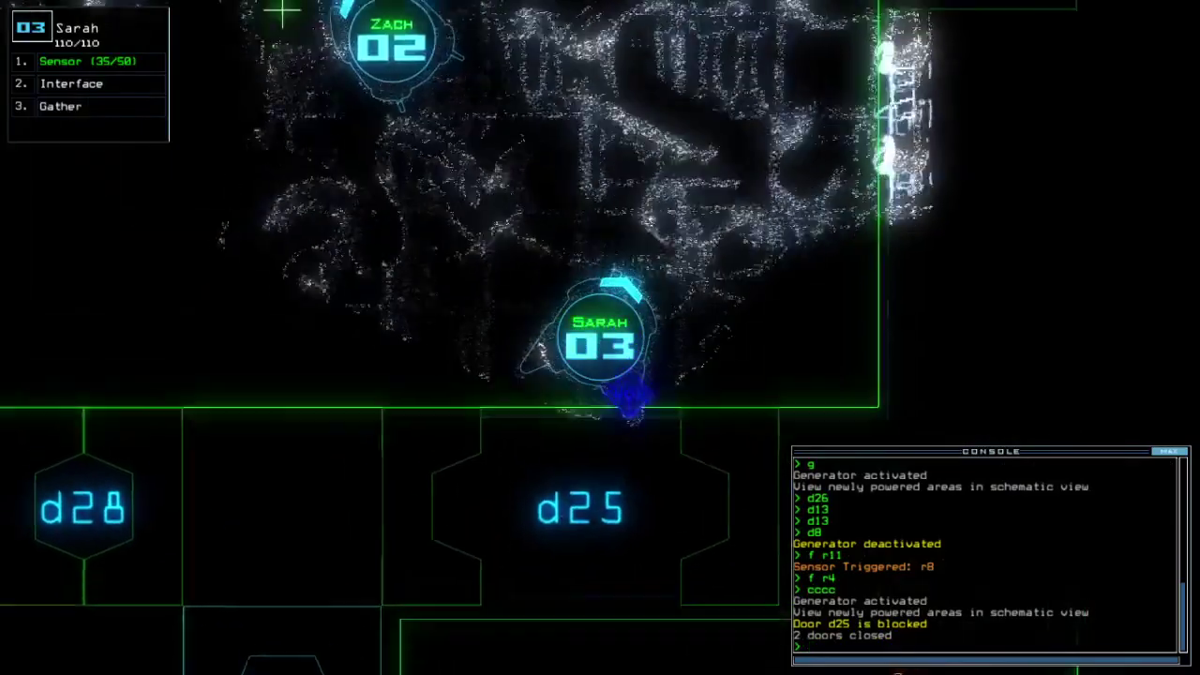
type("d25")
key("Return")
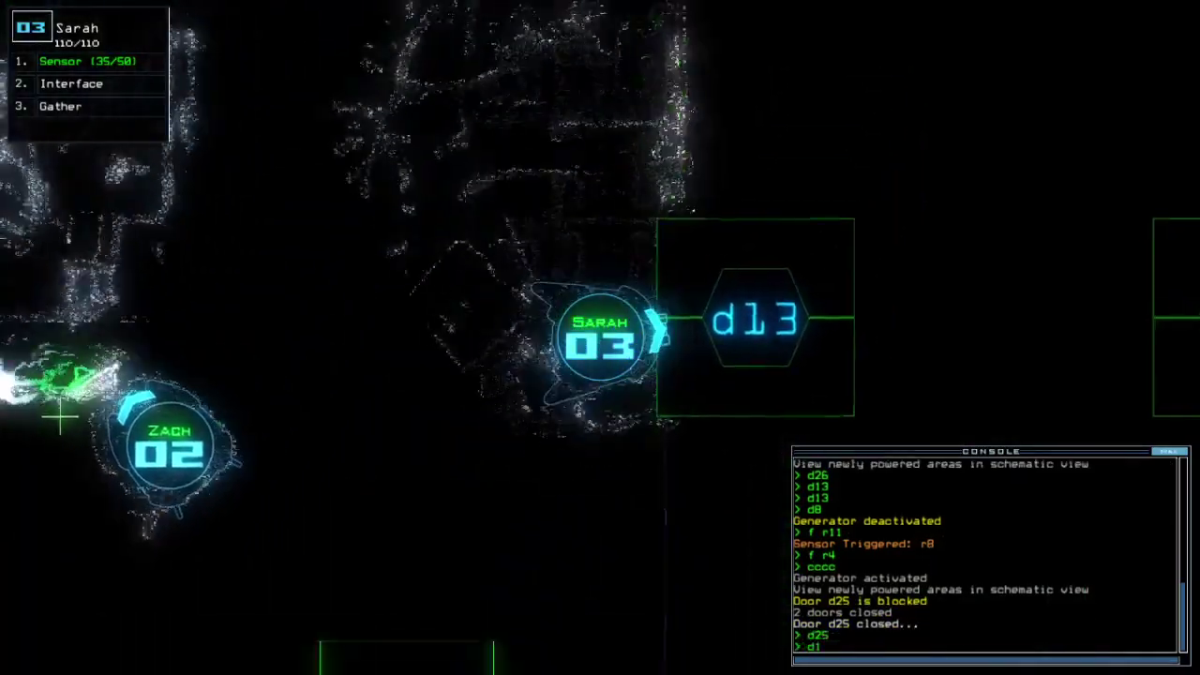
type("d13")
key("Return")
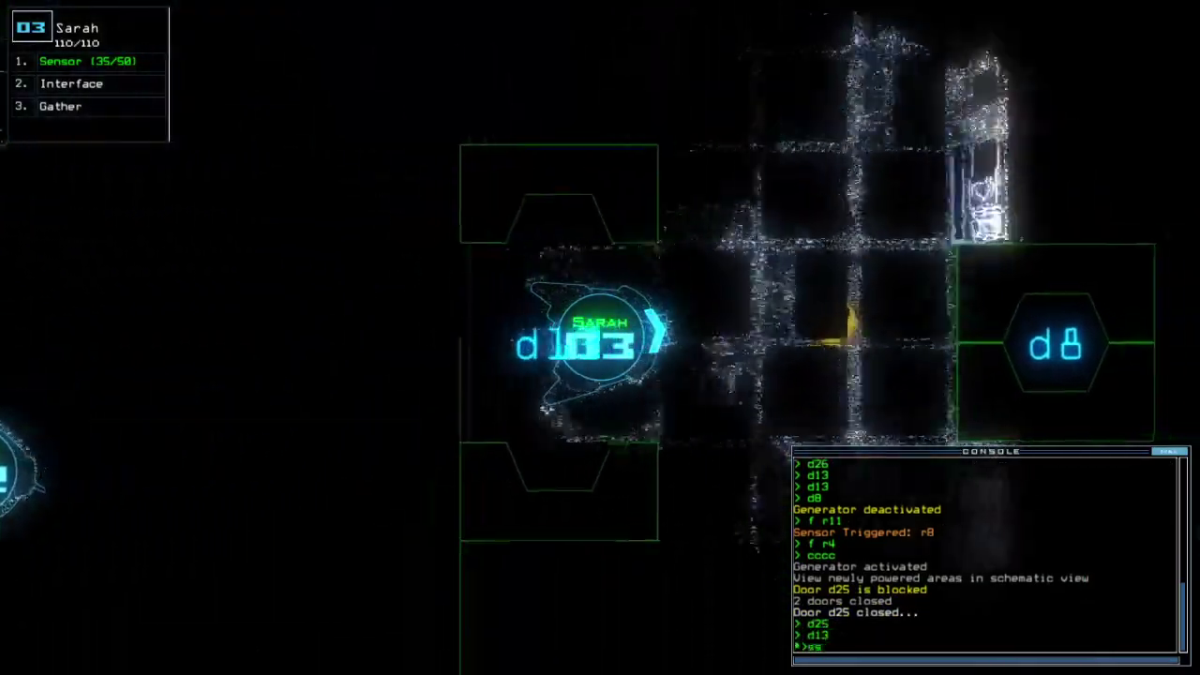
type("ss")
key("Return")
type("g")
key("Return")
type("g")
key("Return")
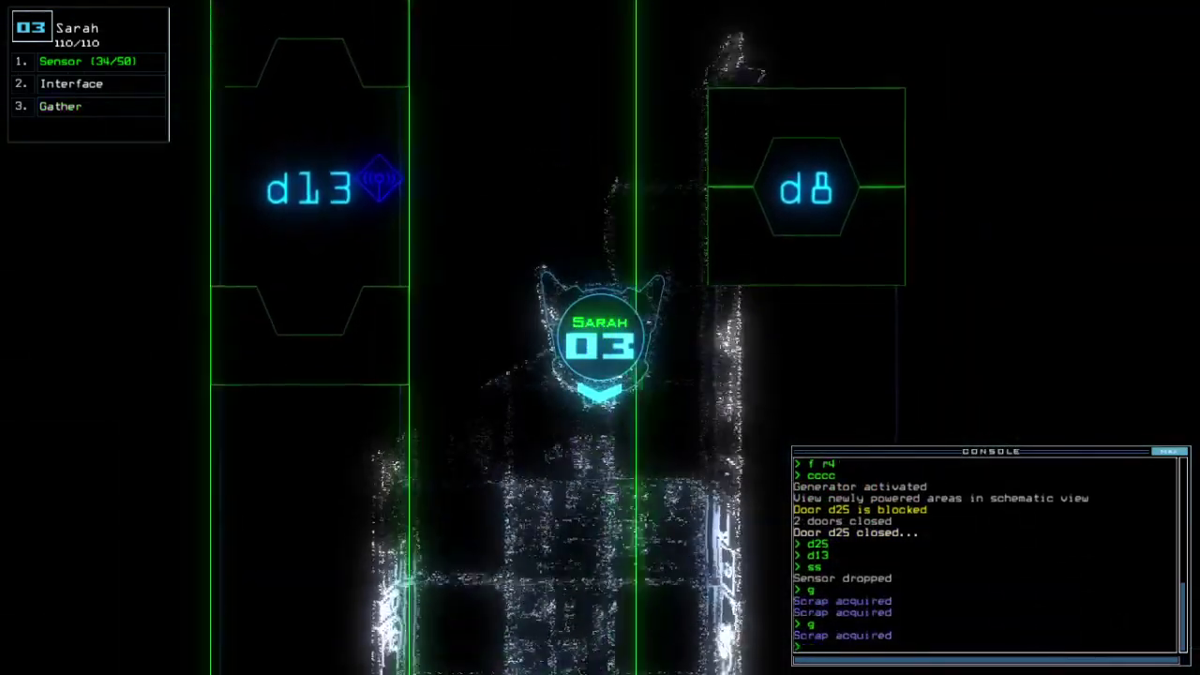
Return Sarah through d13 to d25, bring Zach beside her, and check mission time 00:09:55.
key("Up")
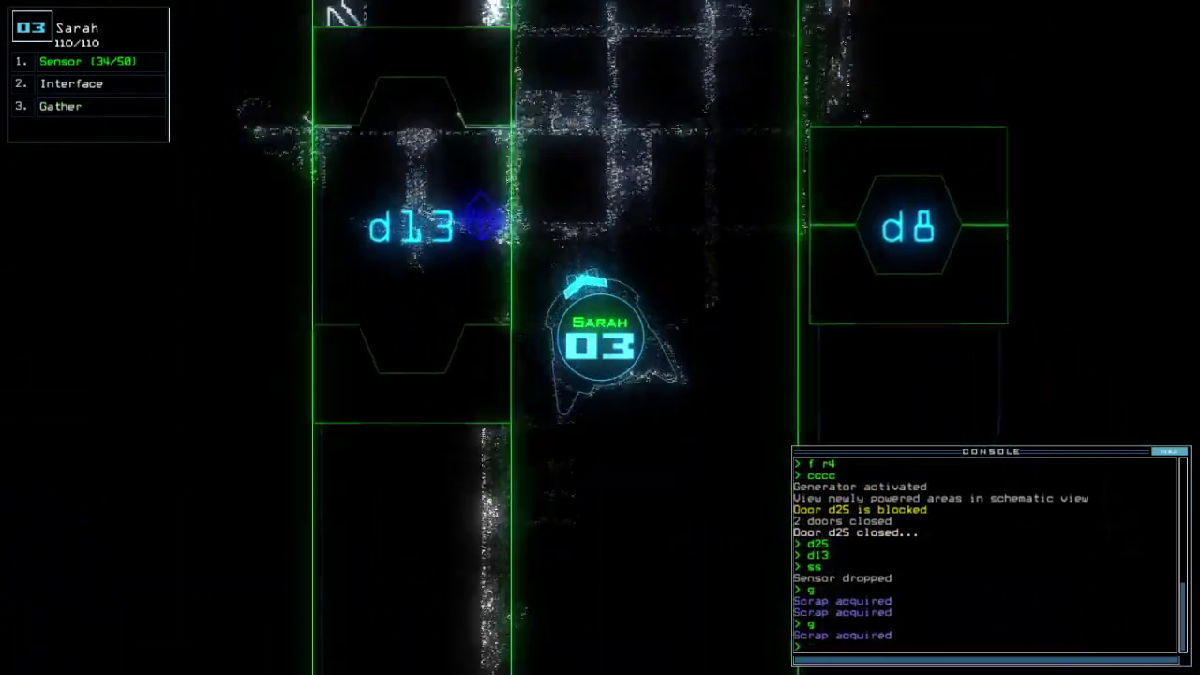
type("d13")
key("Return")
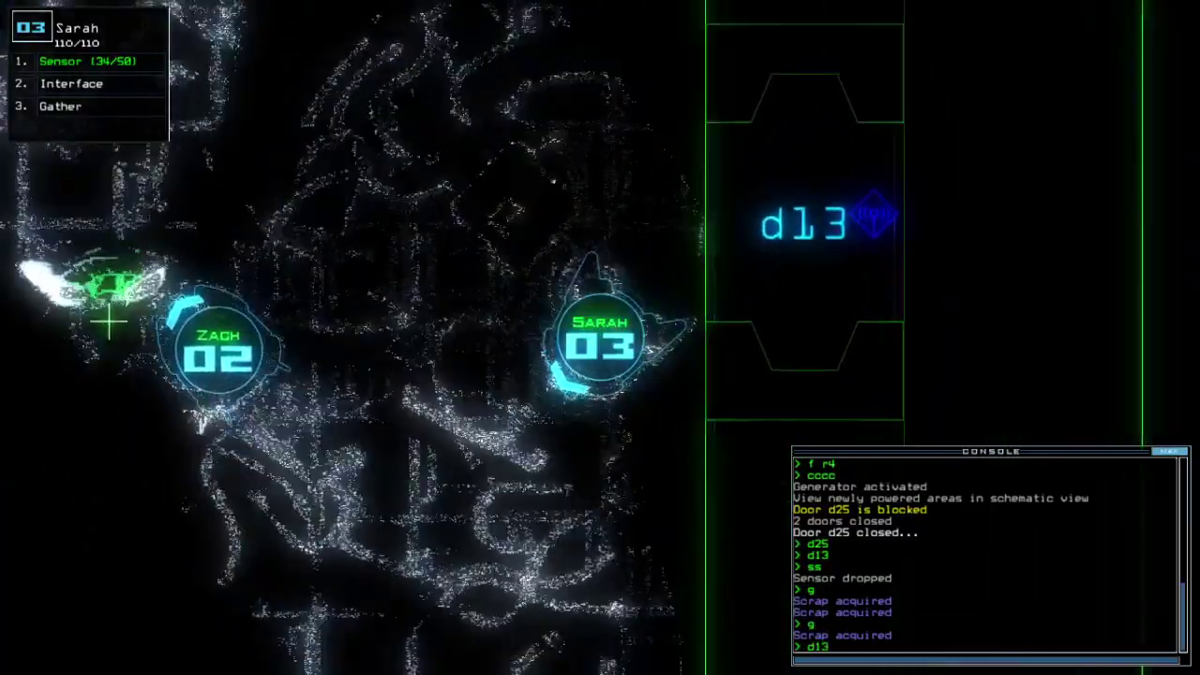
key("Down")
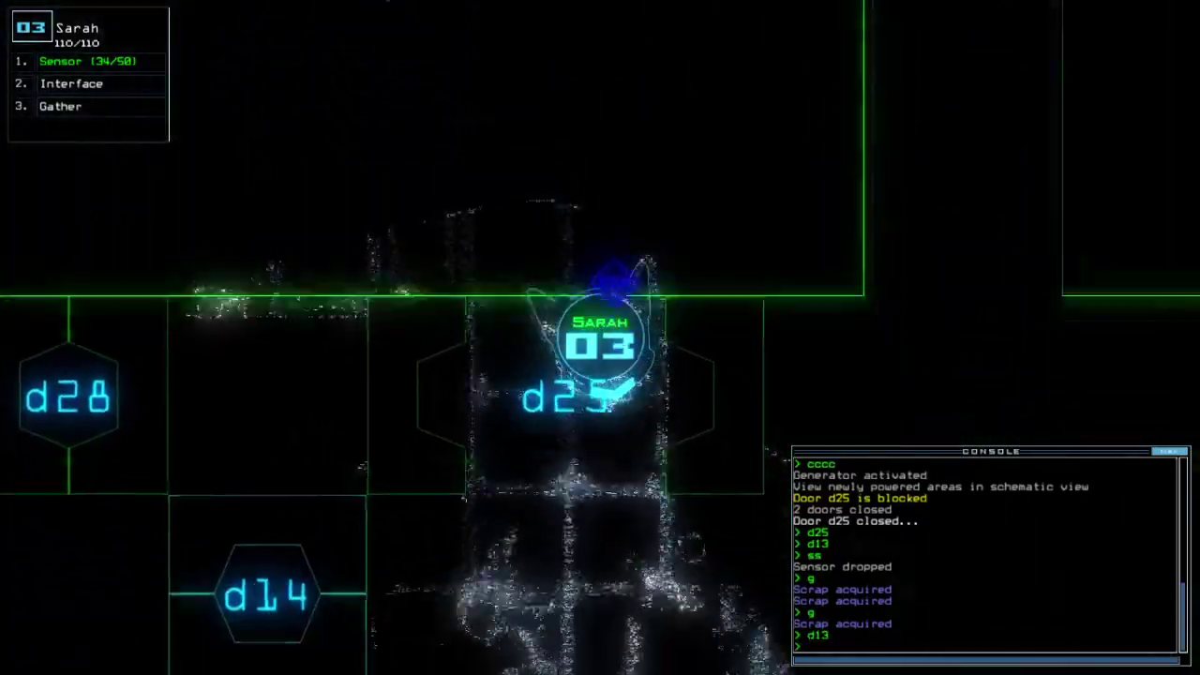
type("2te")
key("Return")
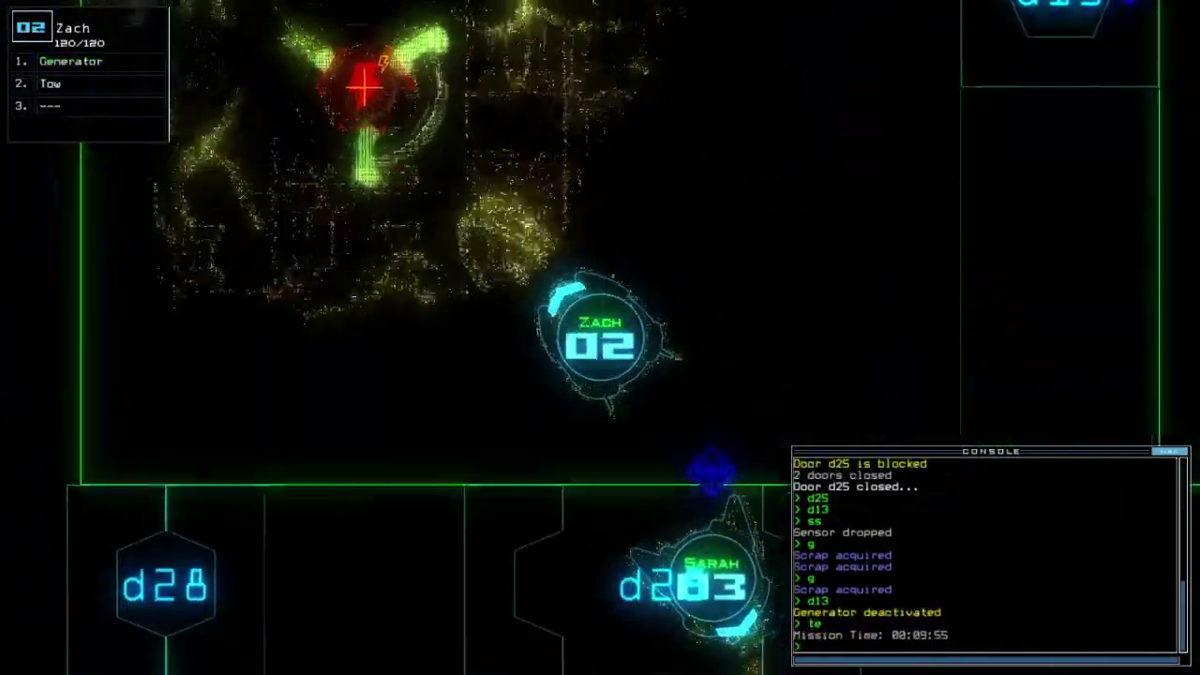
key("Down")
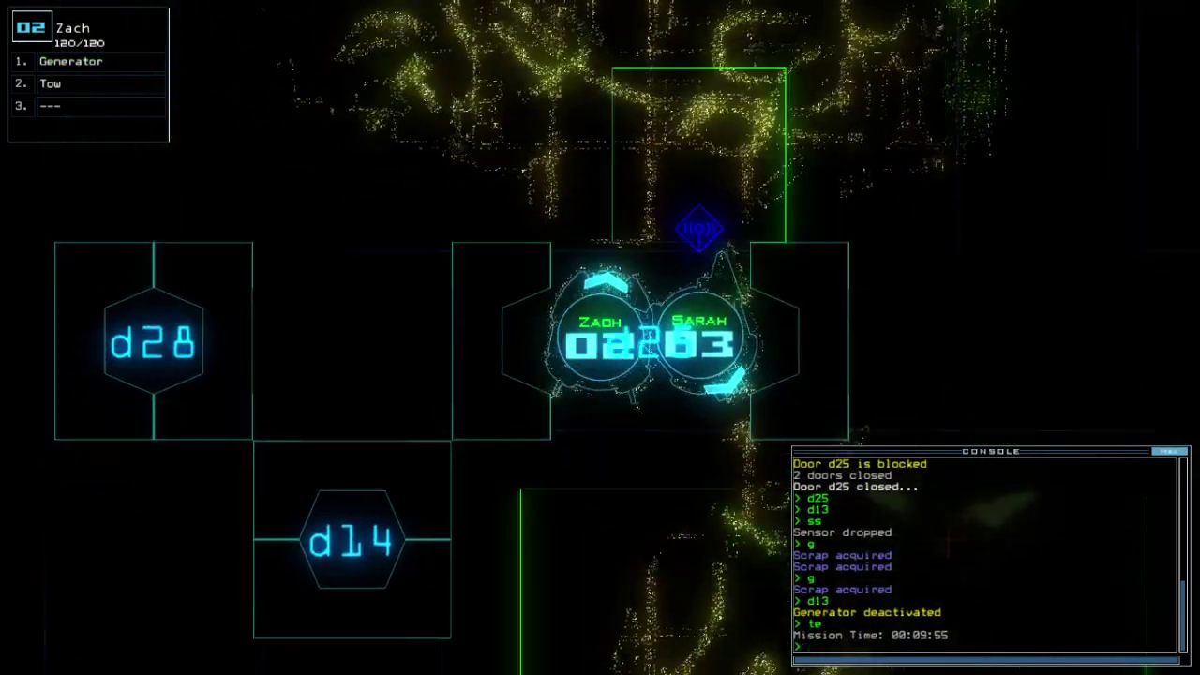
key("Escape")
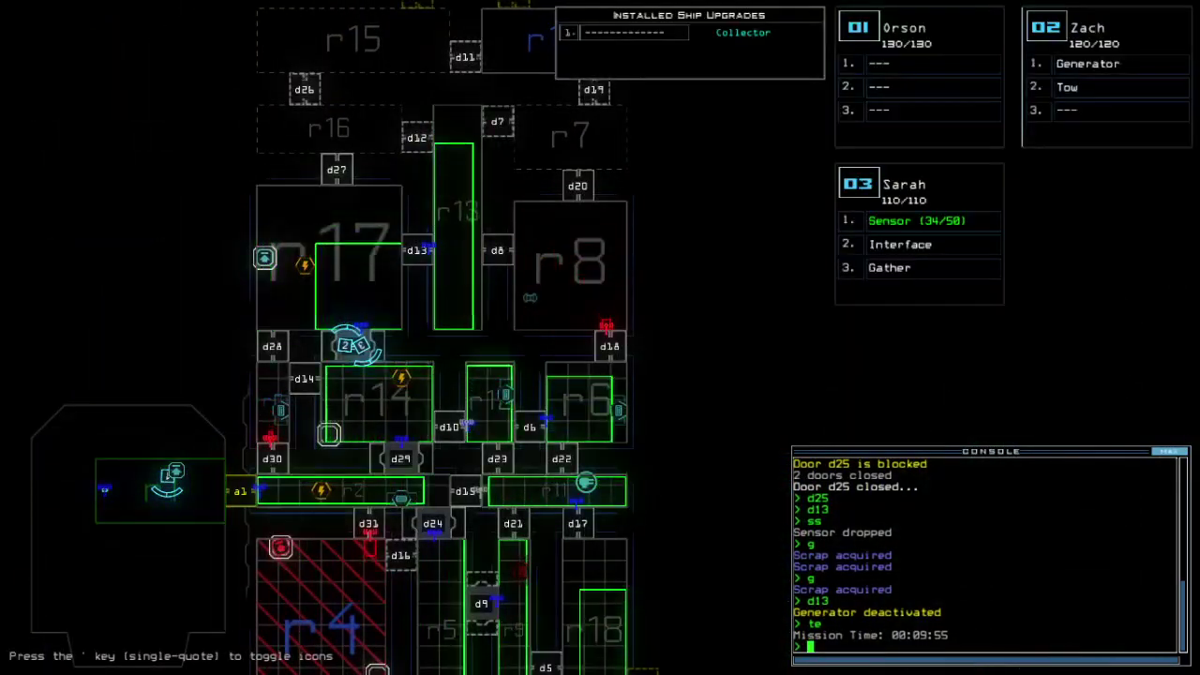
Have Zach reactivate the generator, then open d13 and gather two scrap loads with Sarah.
key("2")
key("Up")
type("generator")
key("Return")
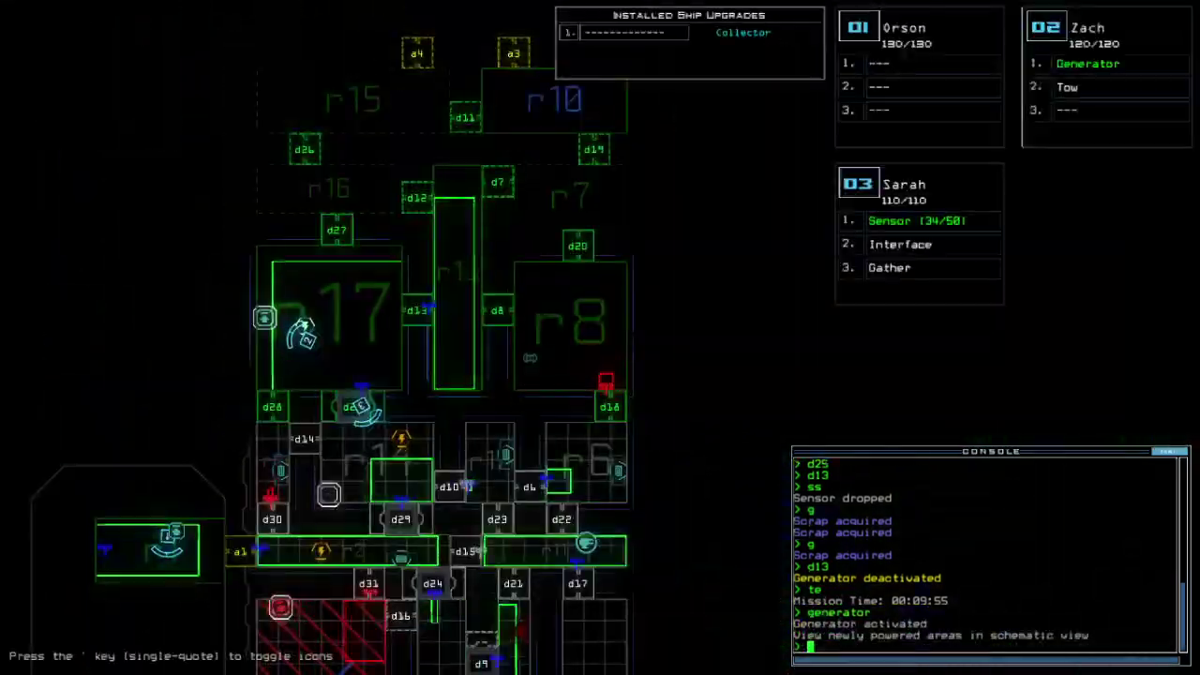
key("3")
key("Up")
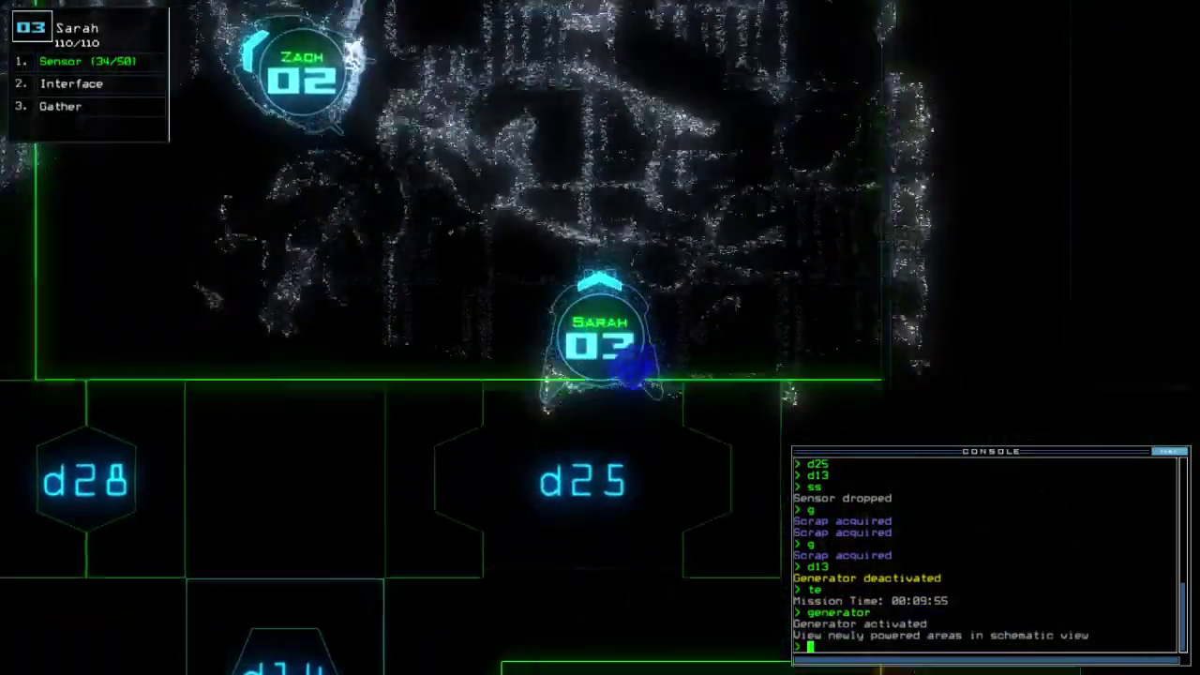
type("d13")
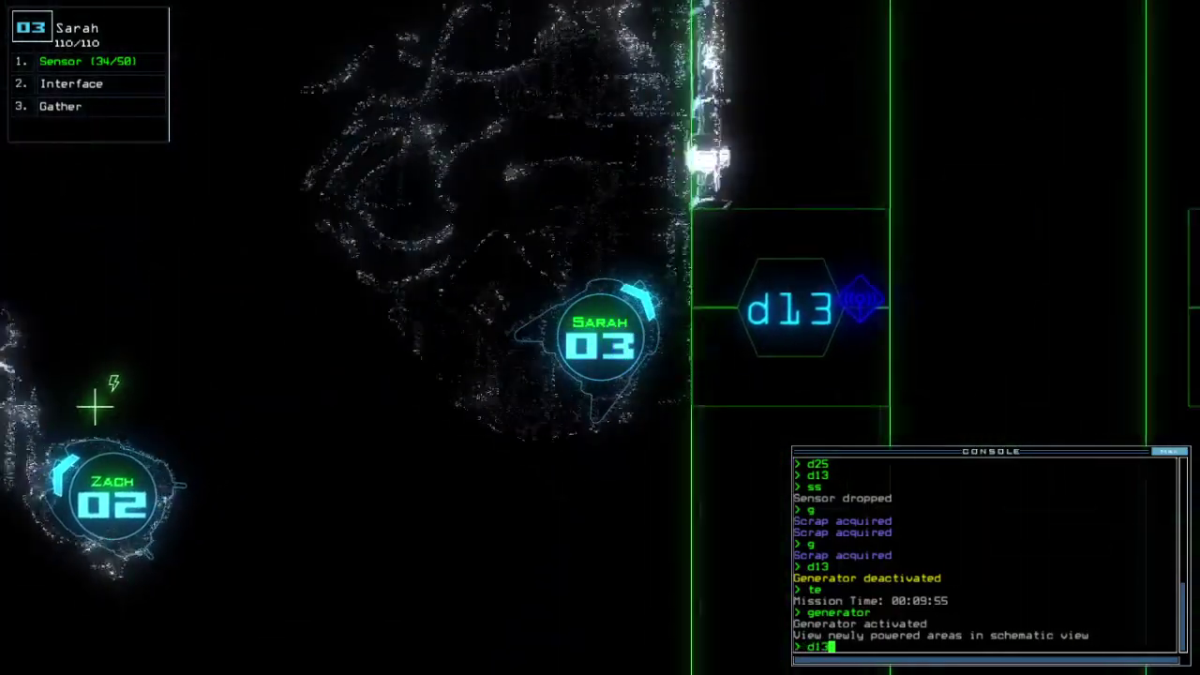
key("Return")
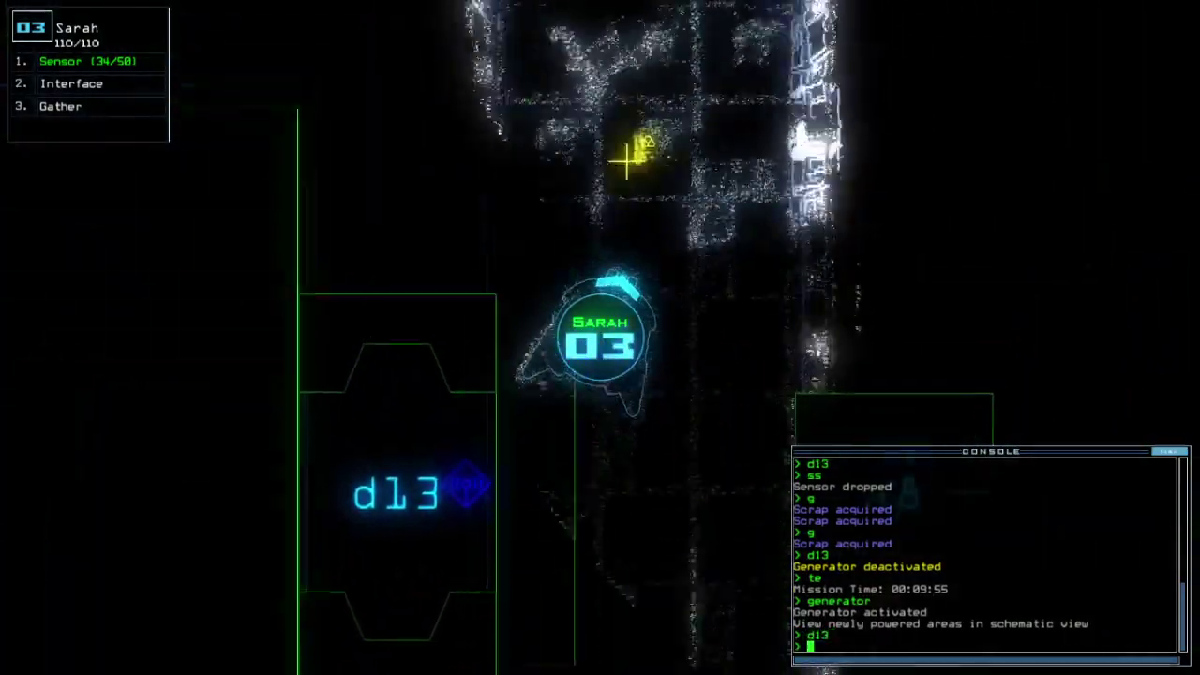
type("g")
key("Return")
type("g")
key("Return")
Move Zach off the generator and send Sarah toward door d12.
key("space")
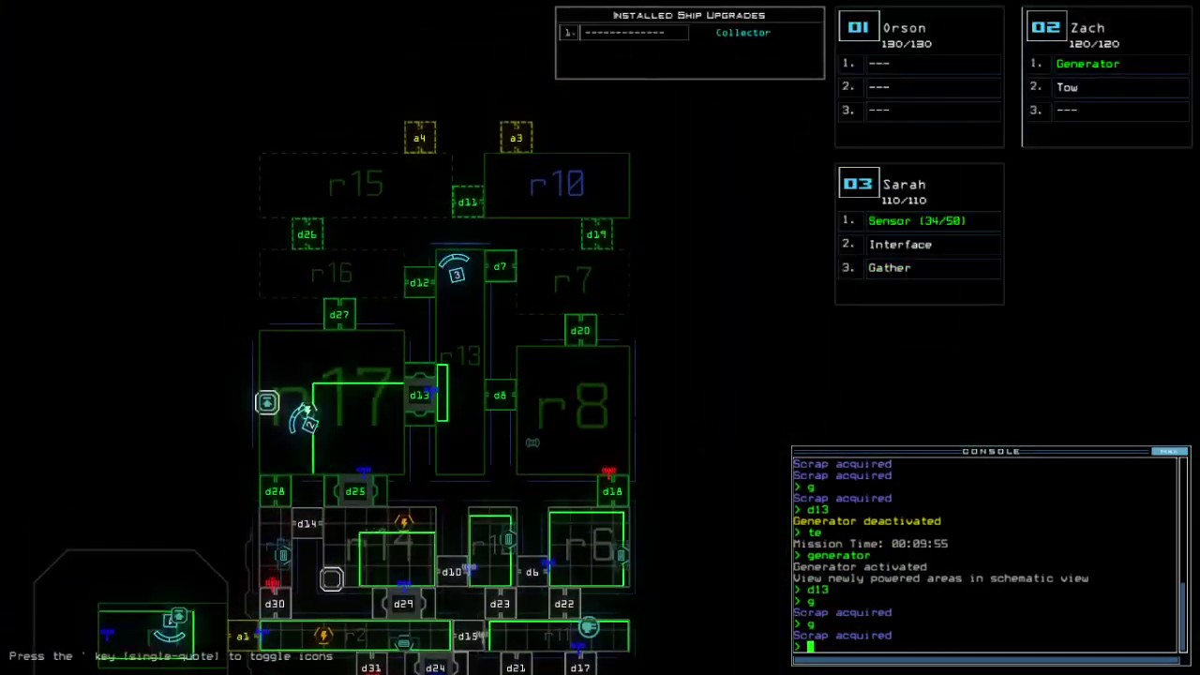
key("space")
key("2")
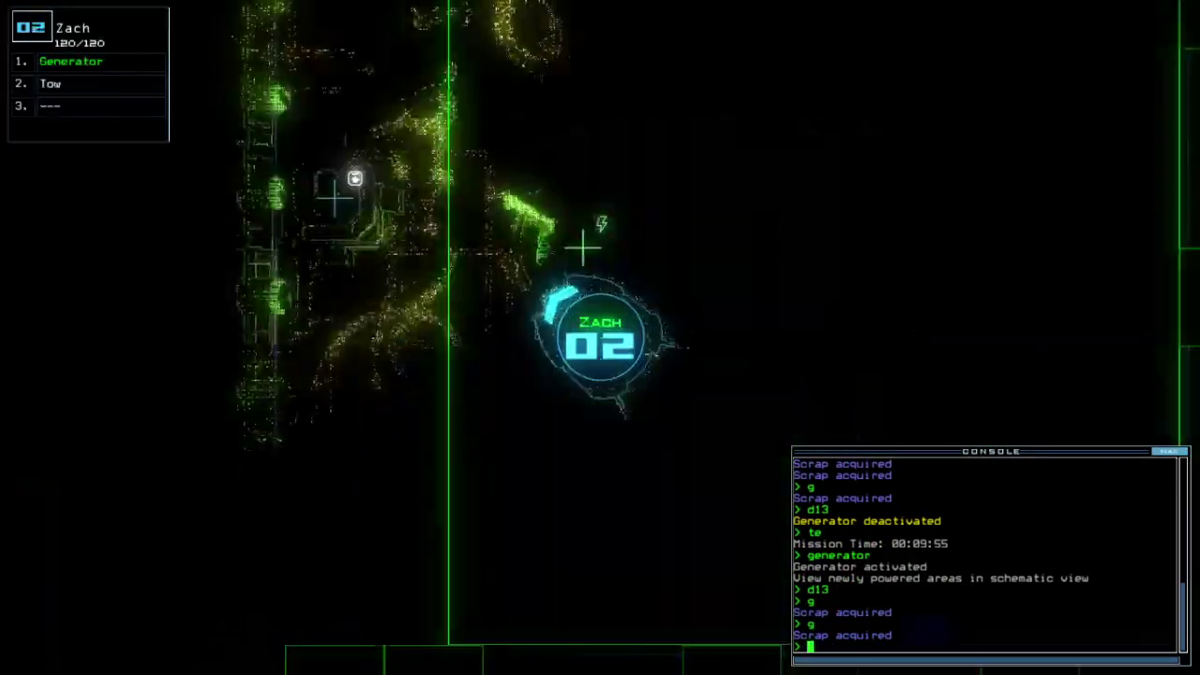
key("Up")
key("Up")
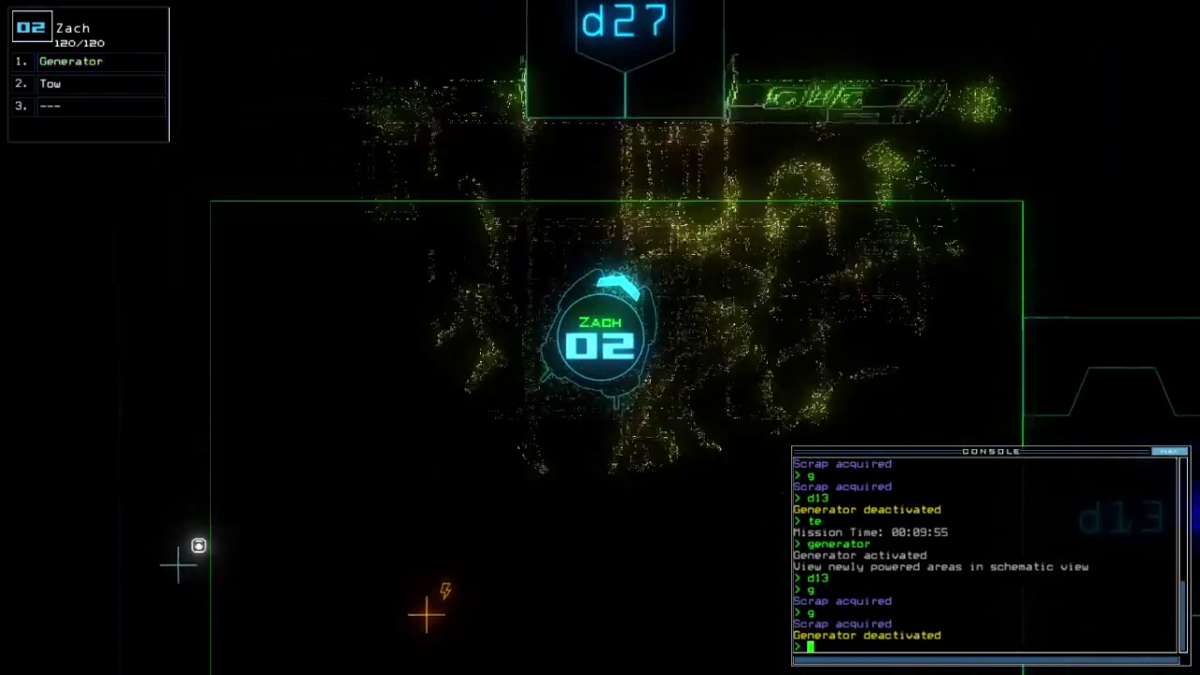
key("space")
type("g")
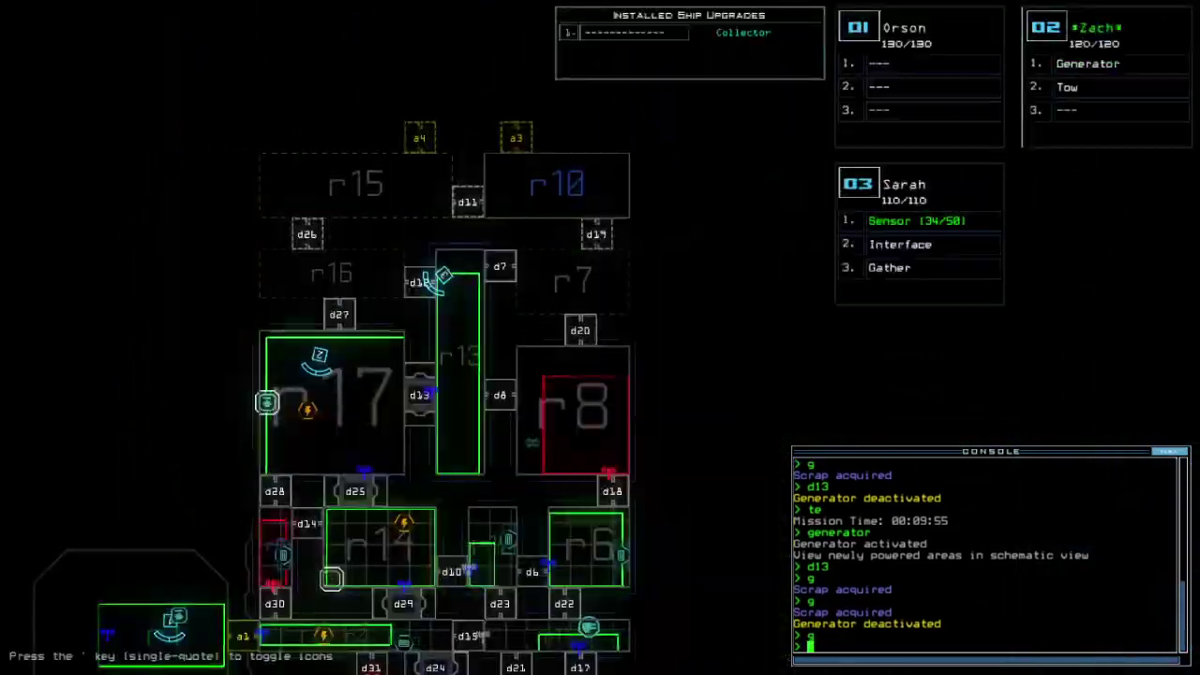
type("3g")
Reactivate the generator, have Sarah drop another sensor, and open doors d26 and d12.
key("Return")
key("Return")
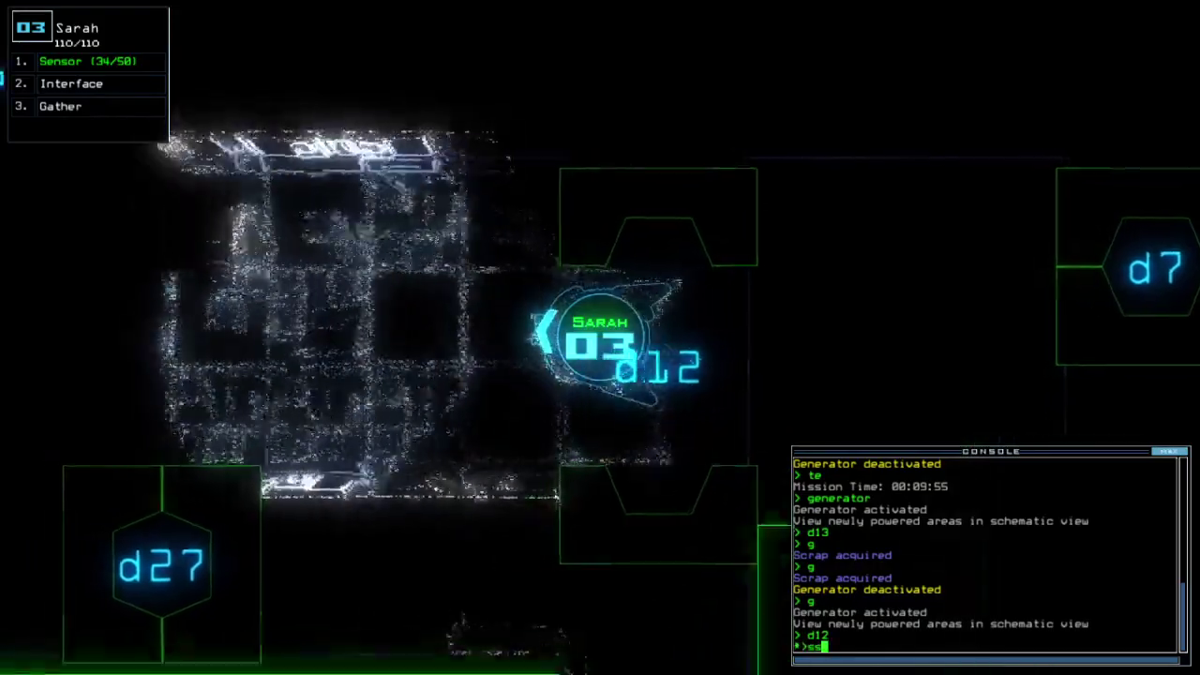
key("Return")
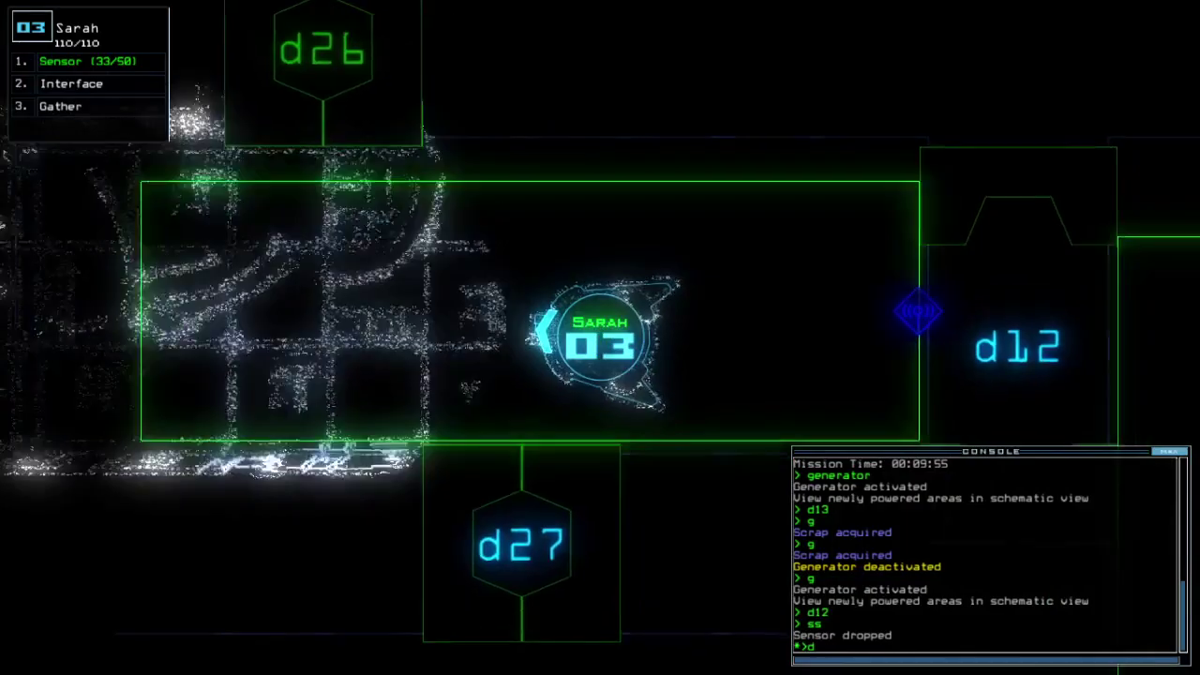
type("d26 d12")
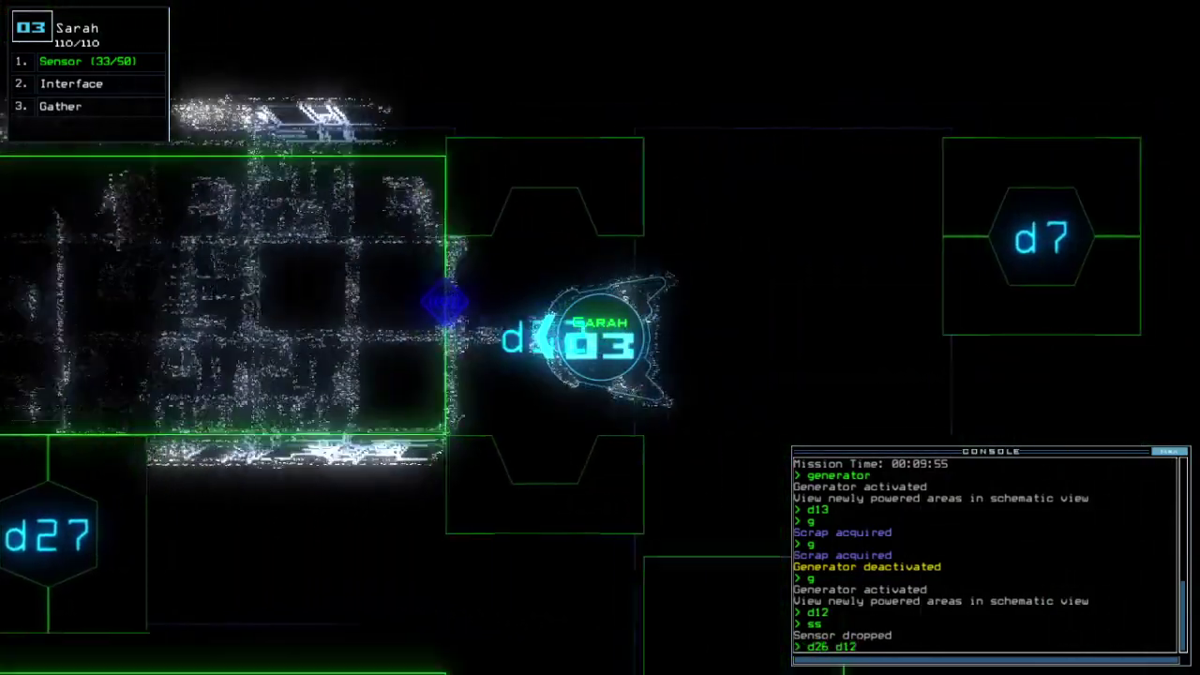
key("Return")
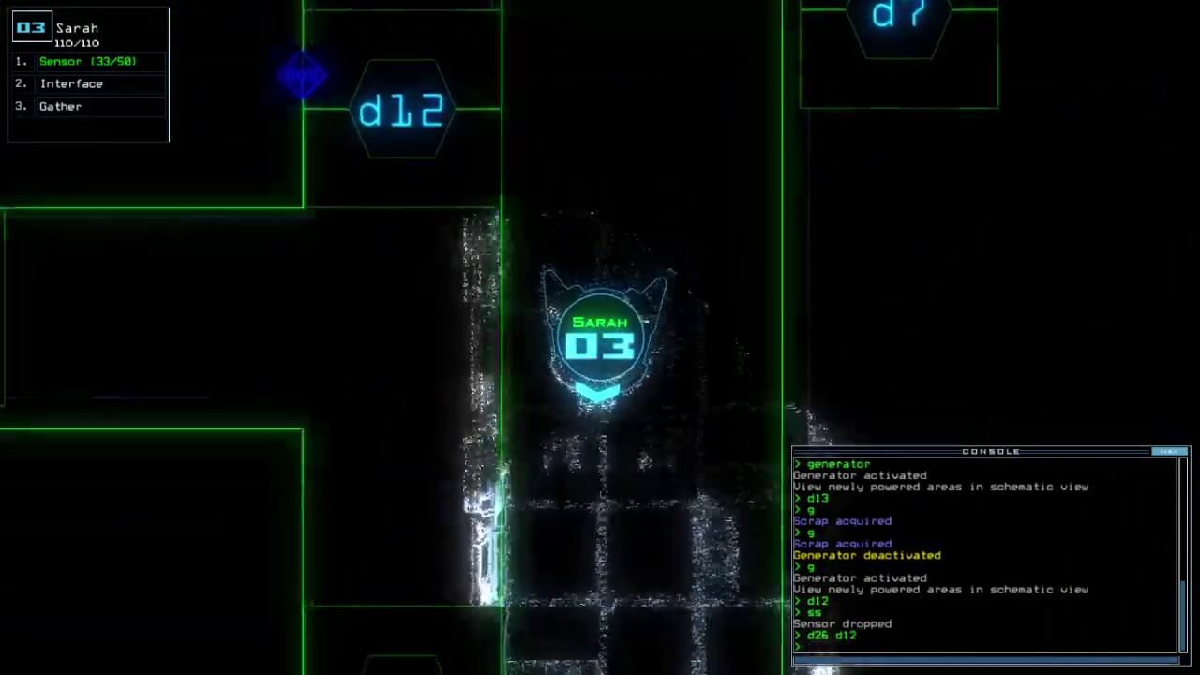
key("space")
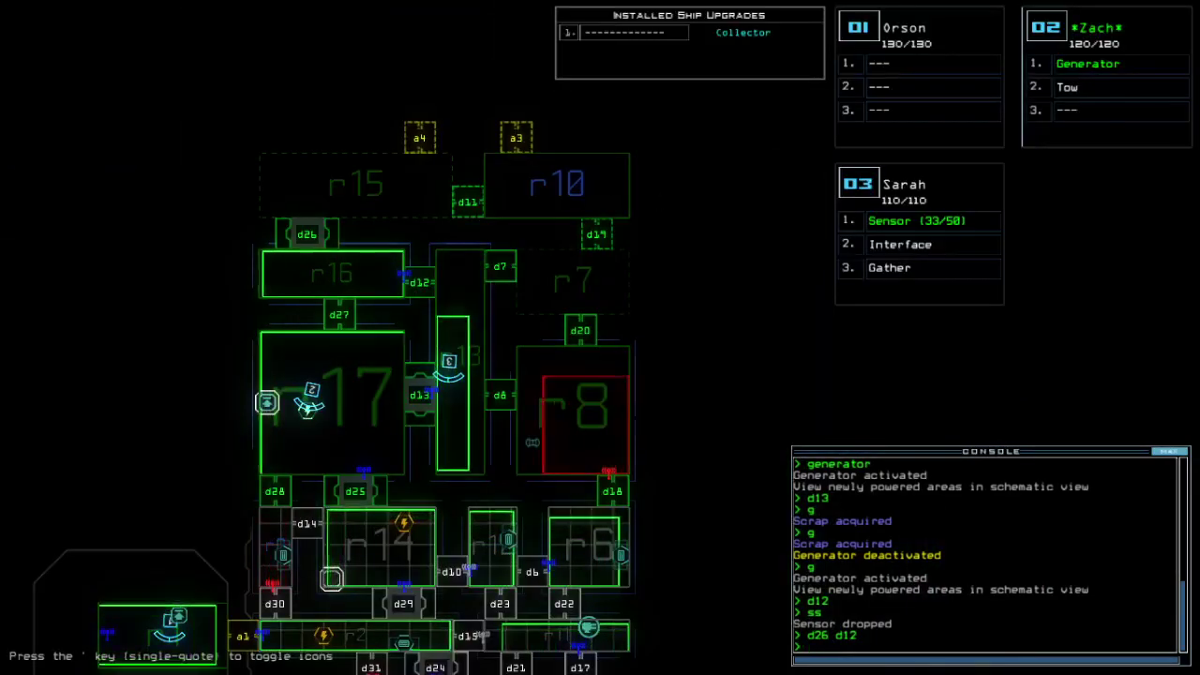
key("space")
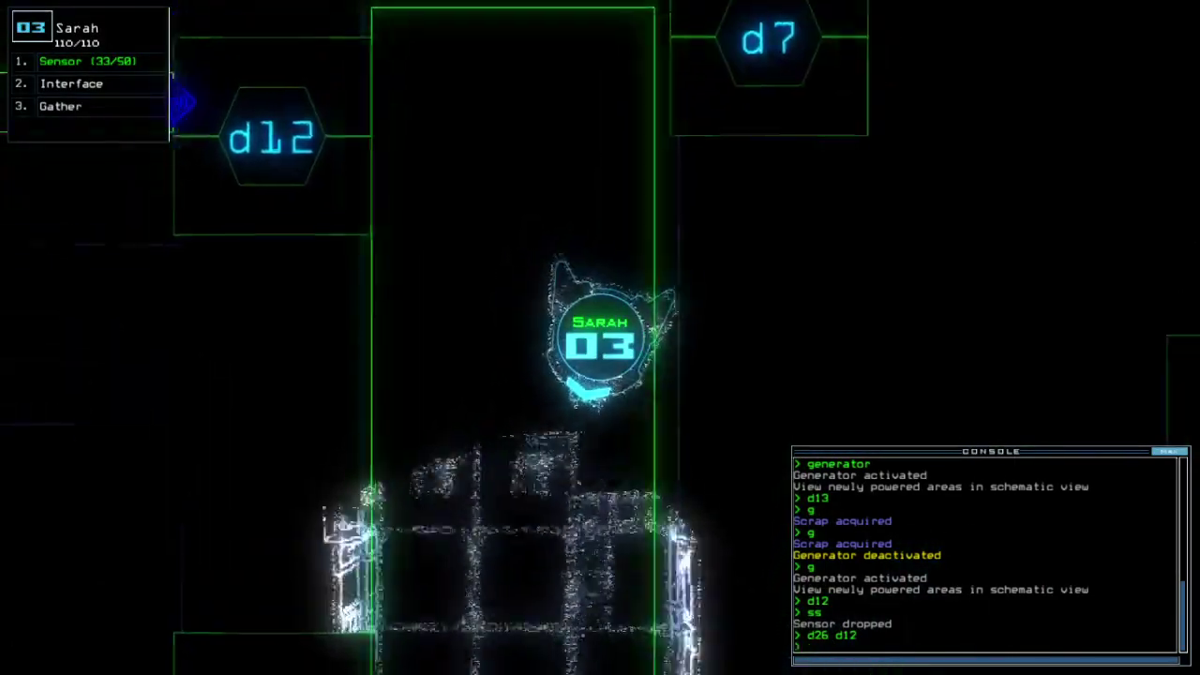
Open doors d19 and d7 for drone 03, then close the four open doors with cccc.
key("space")
type("d19")
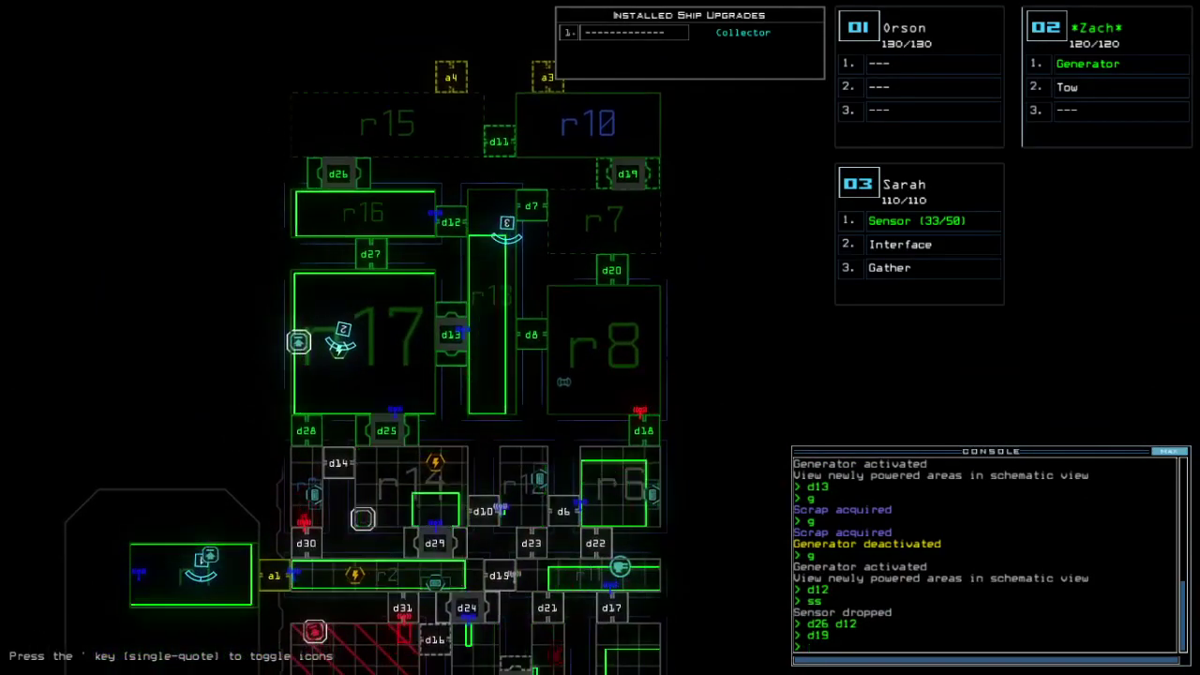
key("3")
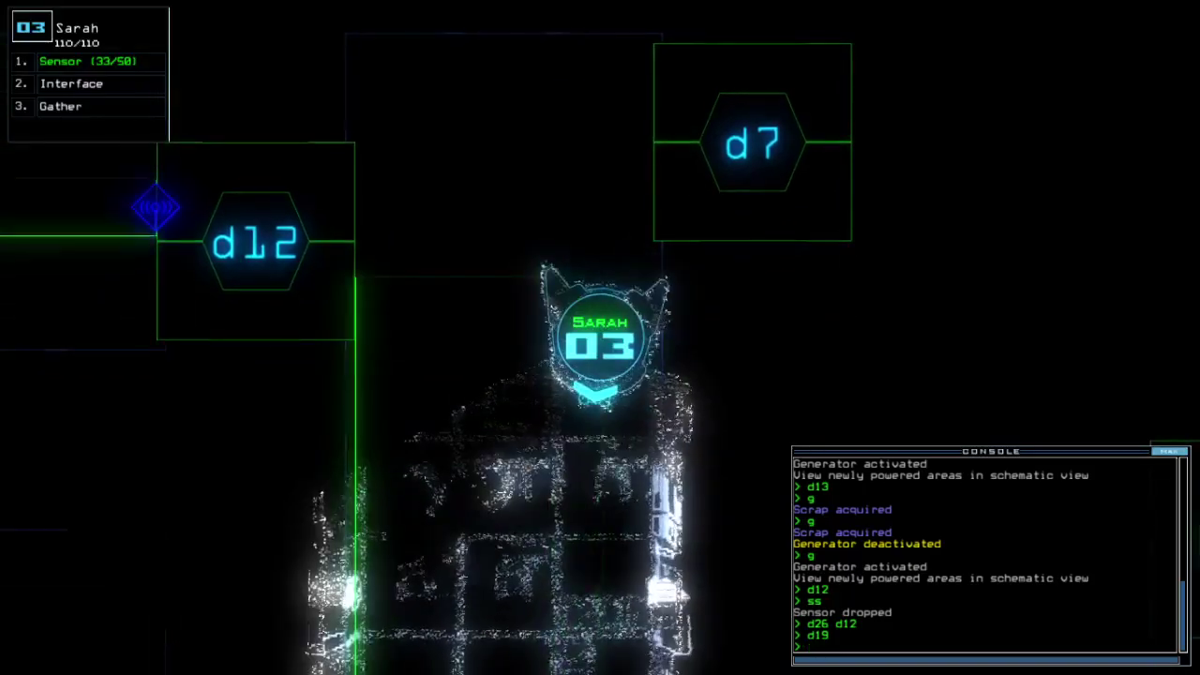
key("space")
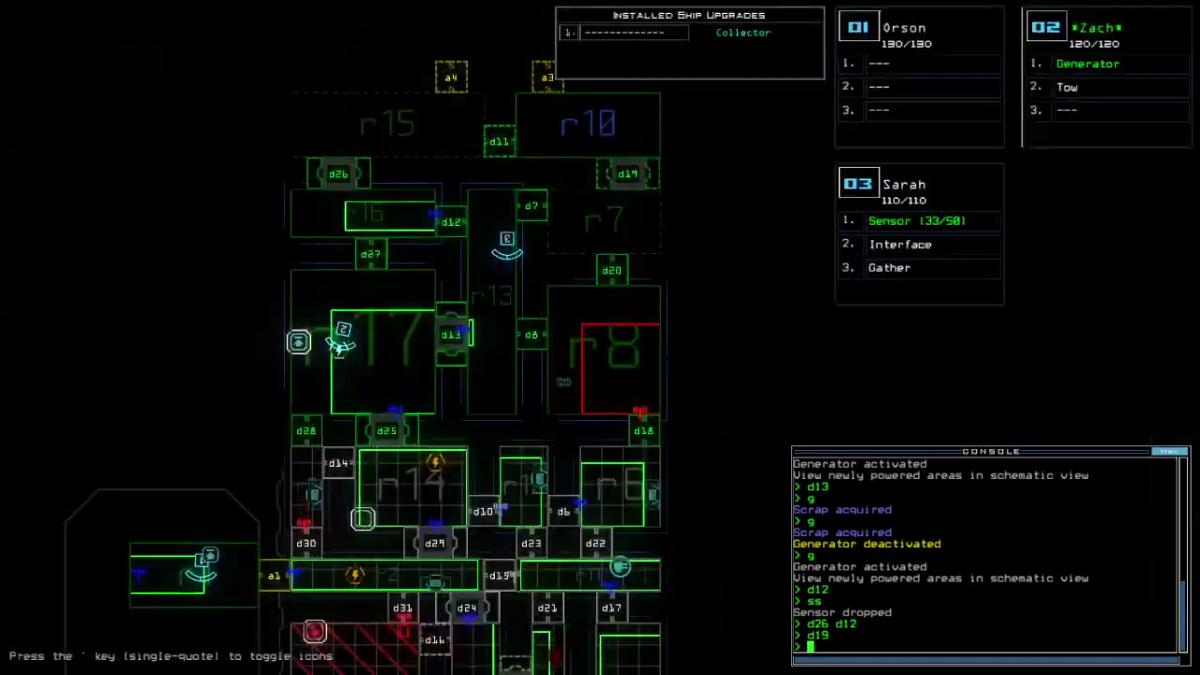
type("d19")
key("3")
type("d7")
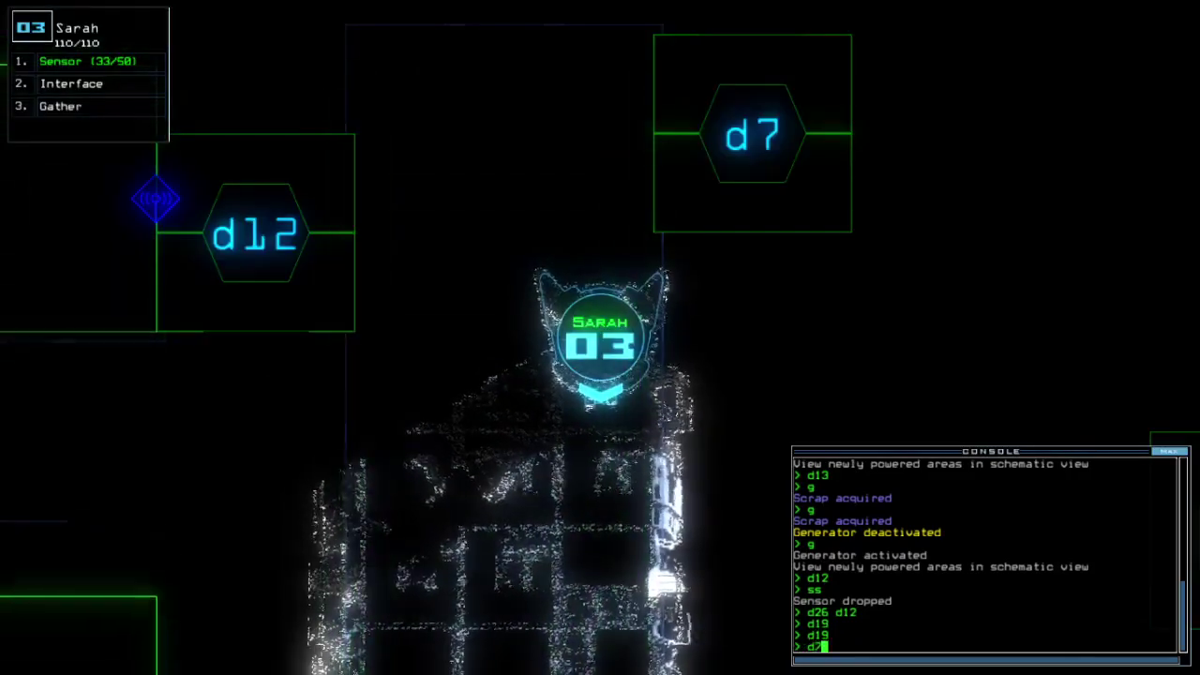
key("Return")
type("cc")
key("Return")
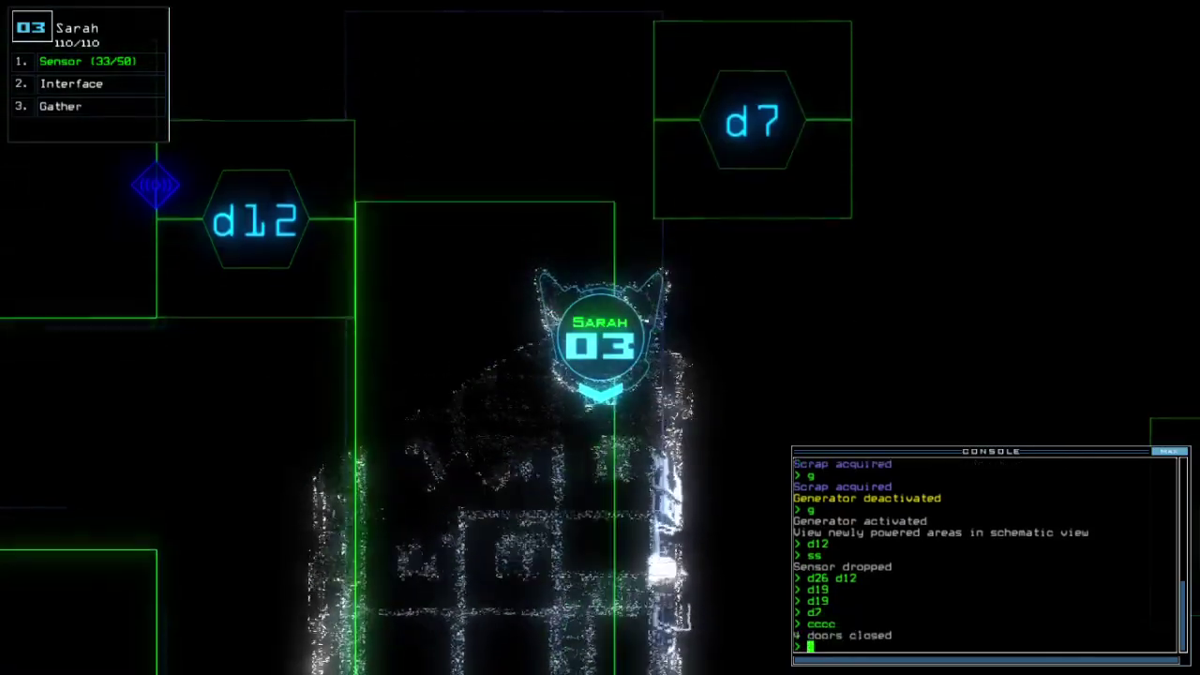
Open doors d26 and d7 and have drone 03 drop a sensor beyond them.
key("space")
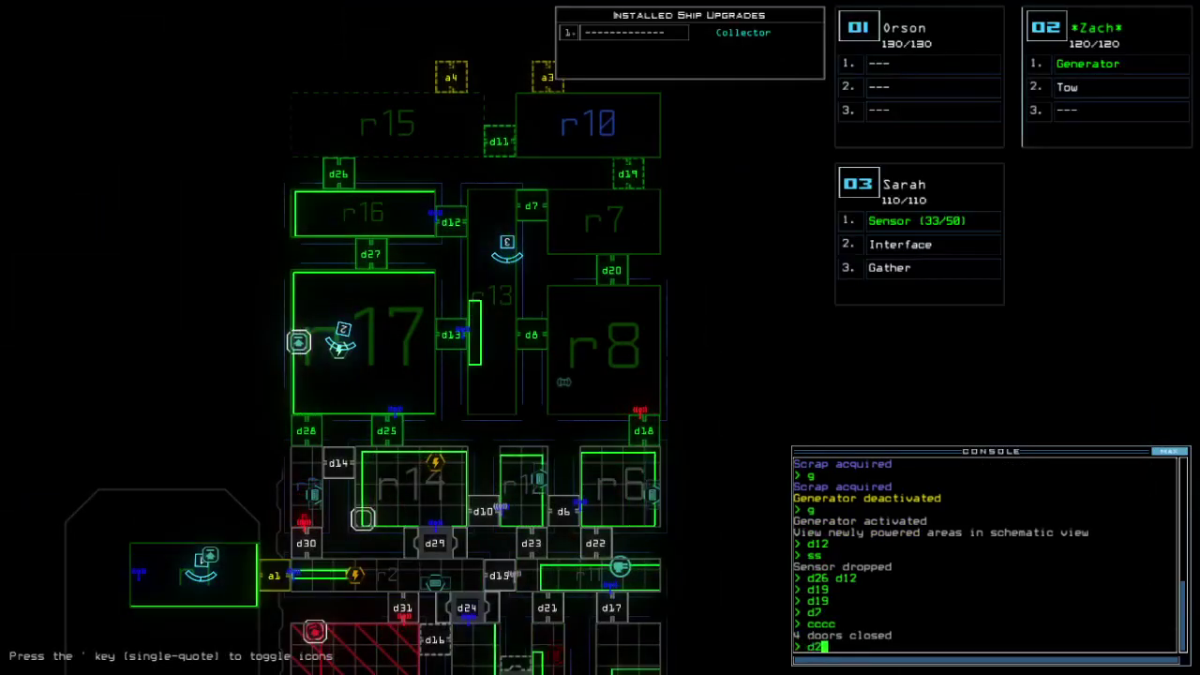
key("space")
type("6")
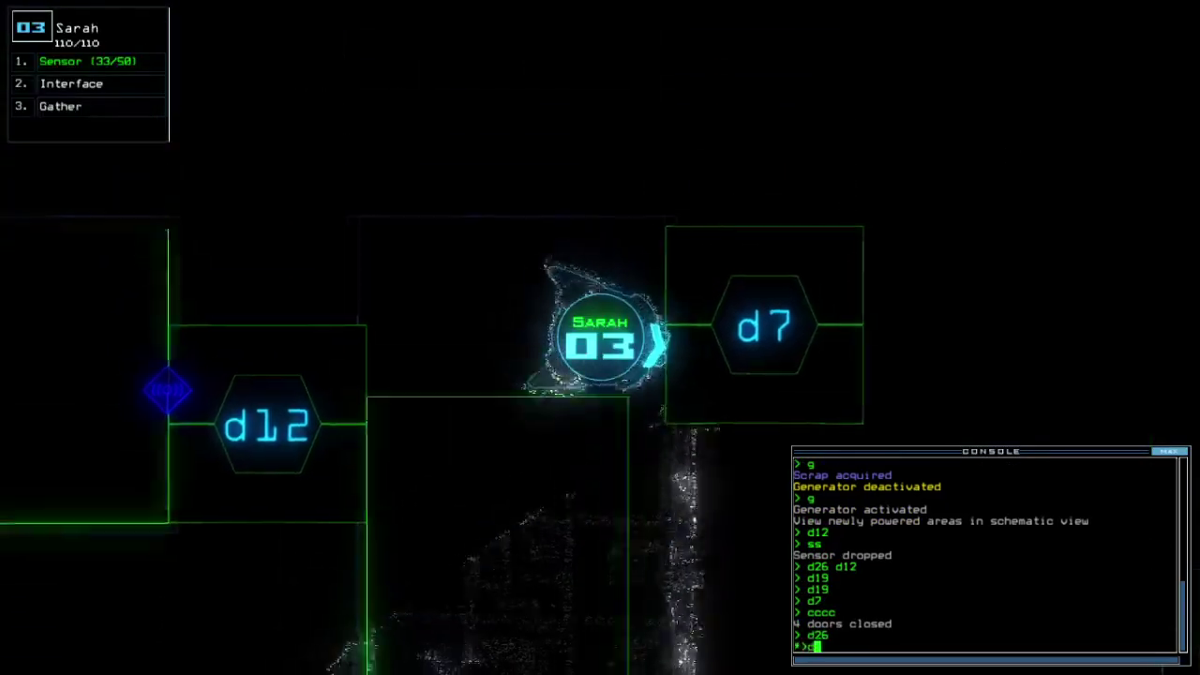
type("d7")
key("Return")
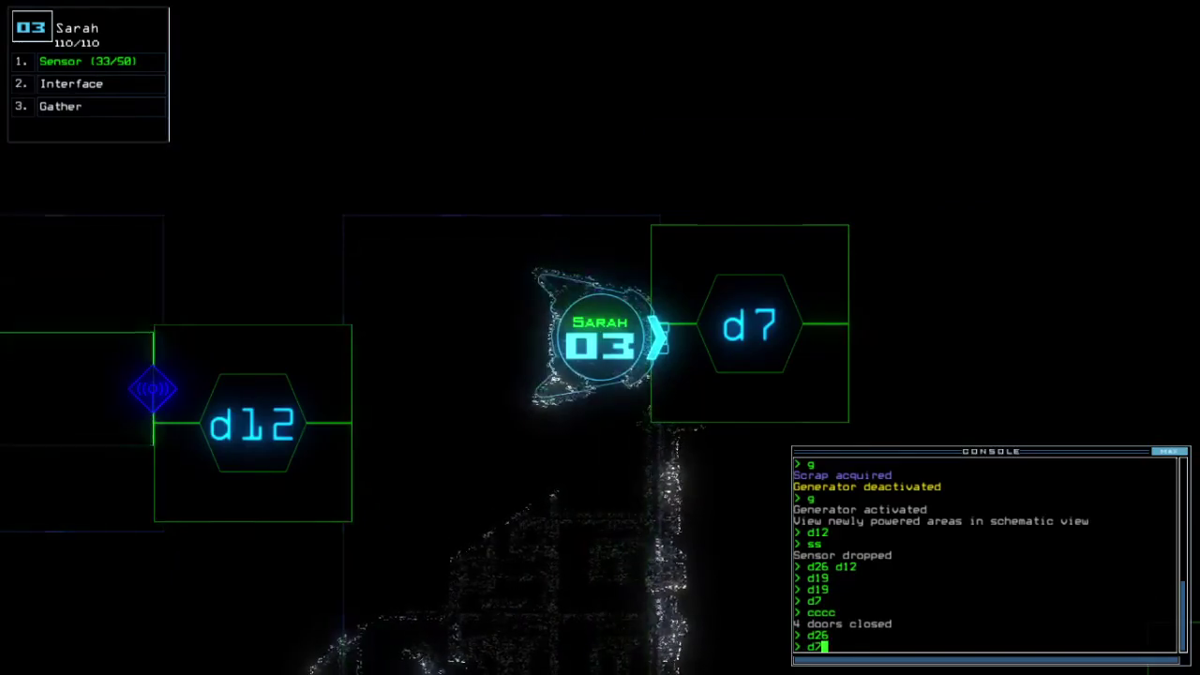
key("Return")
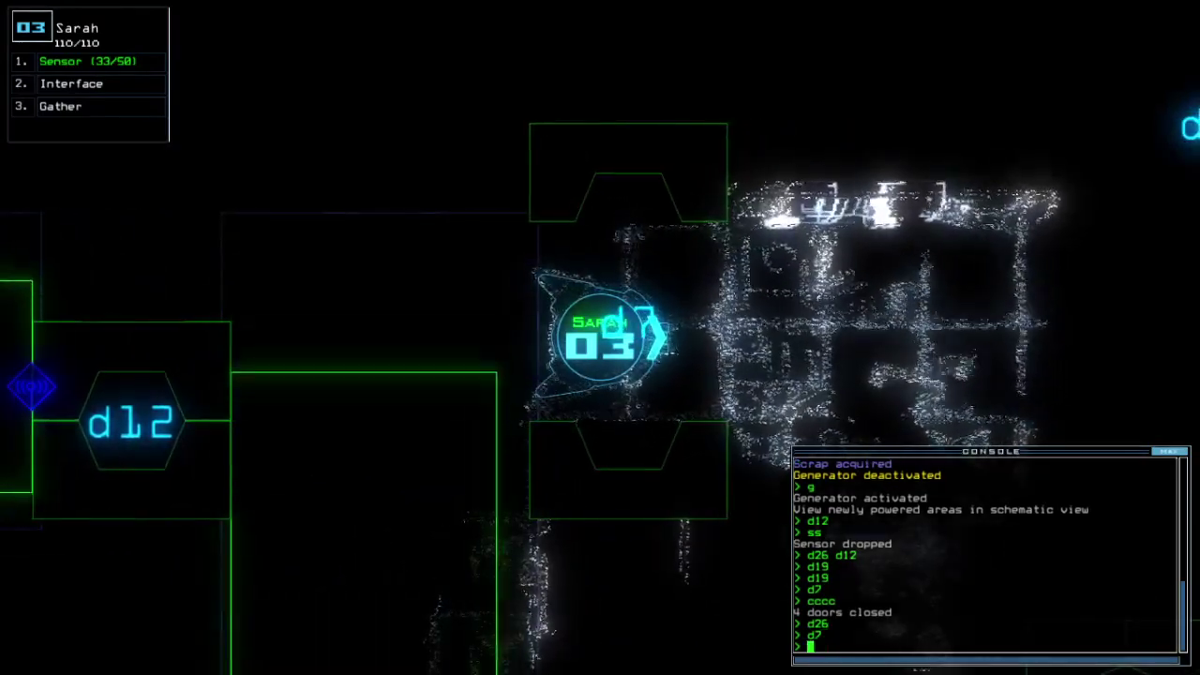
type("s")
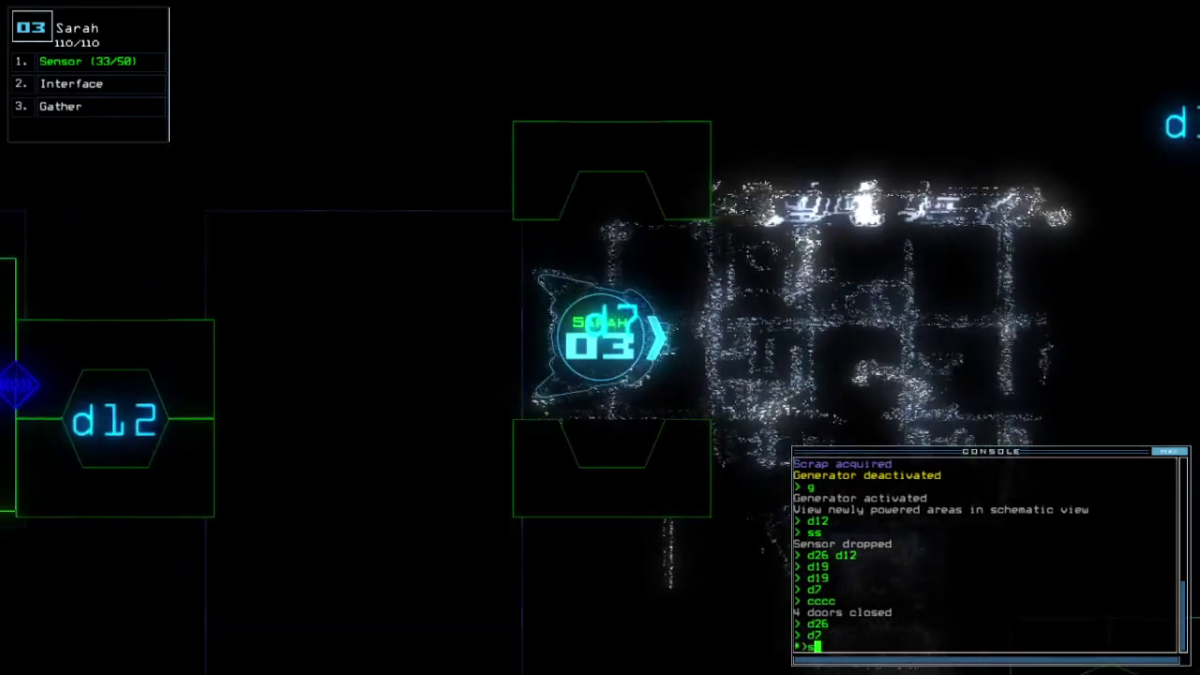
type("s")
key("Return")
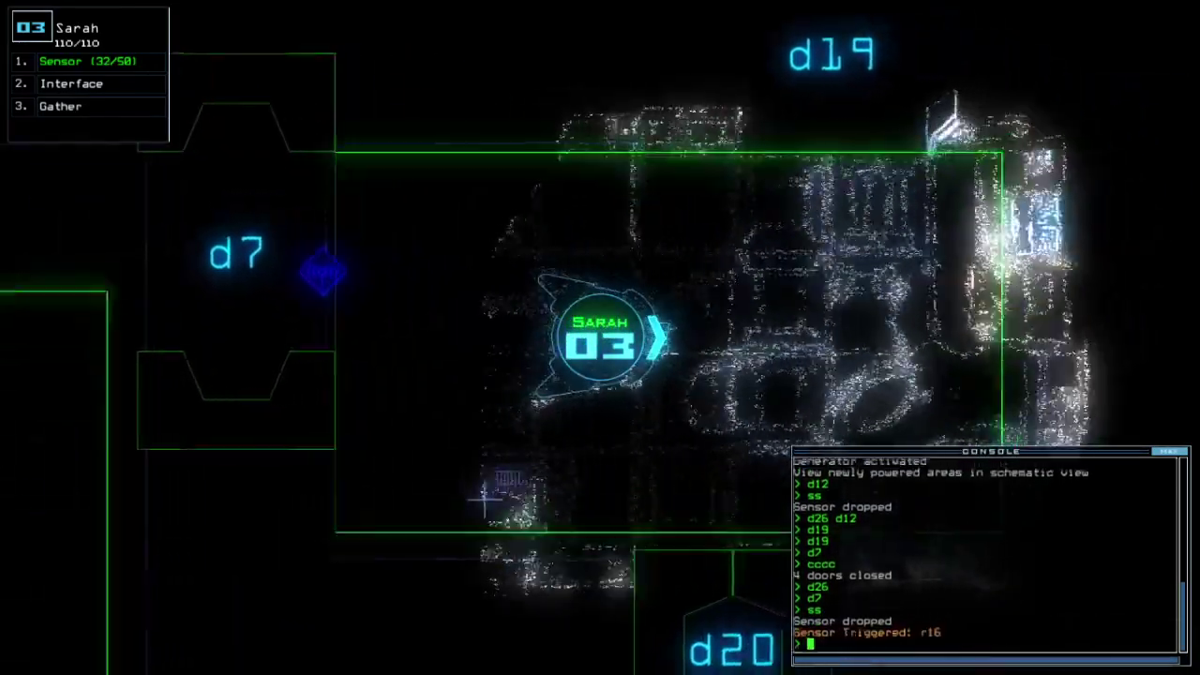
type("rv")
Scan nearby rooms, finding items in r10, r15 and r17, toggle d7, and vent r10 through a3.
key("Return")
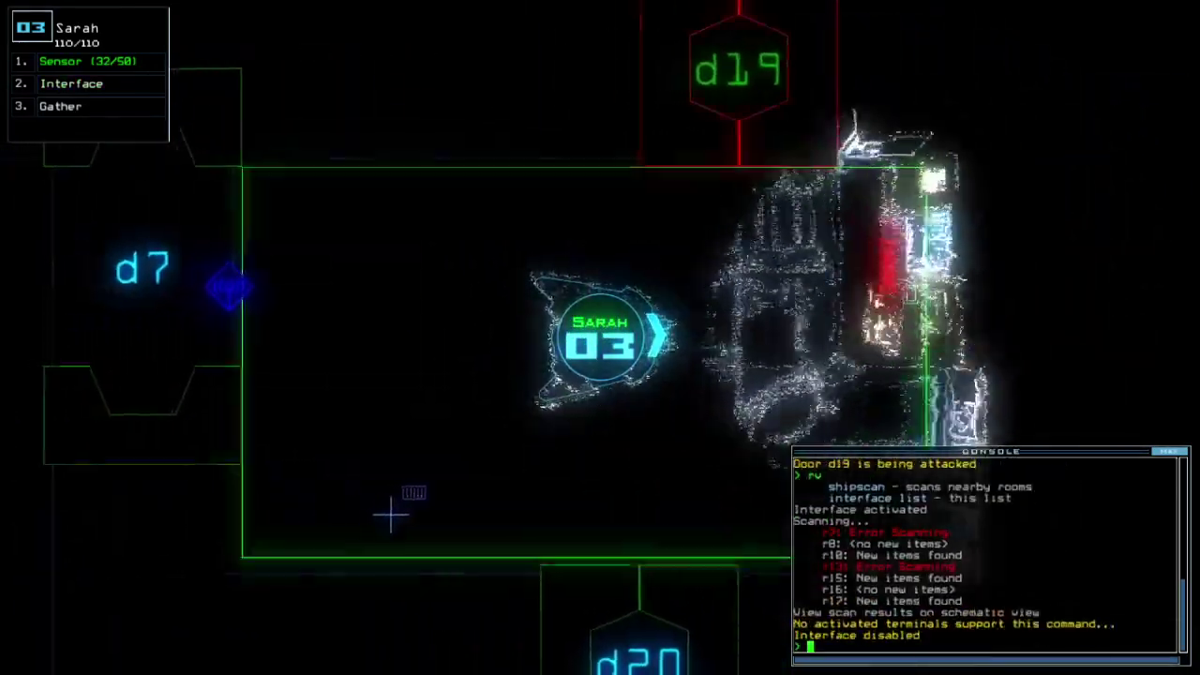
type("d")
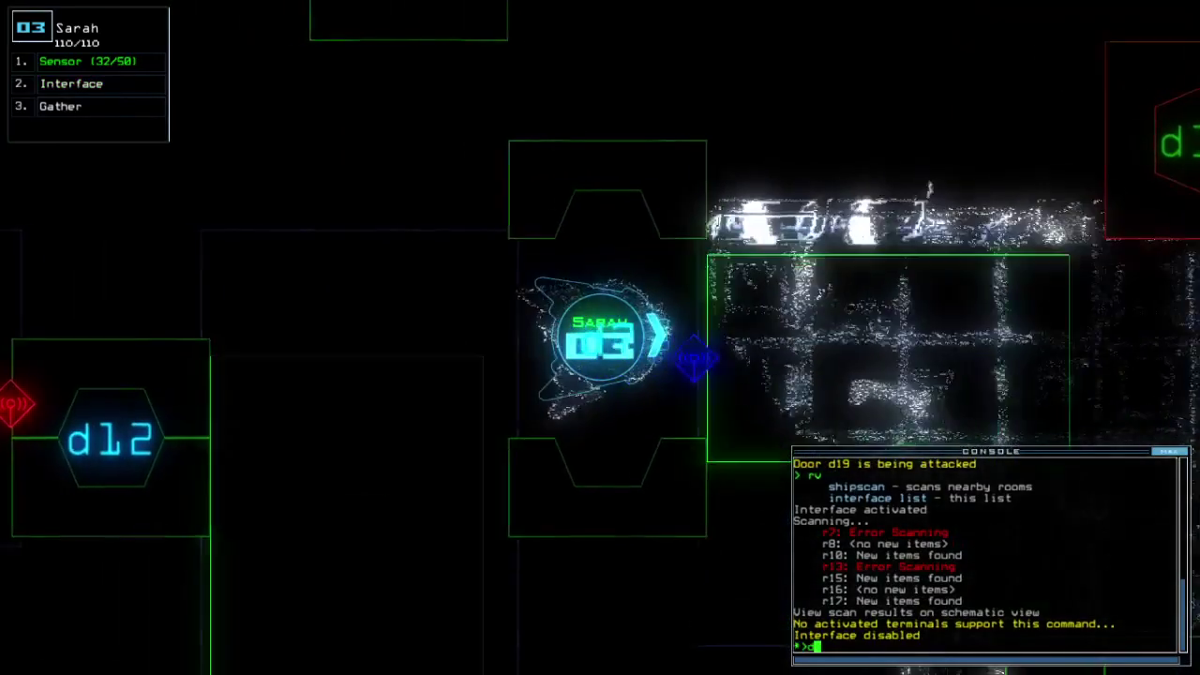
type("7")
key("Return")
key("space")
type("ve")
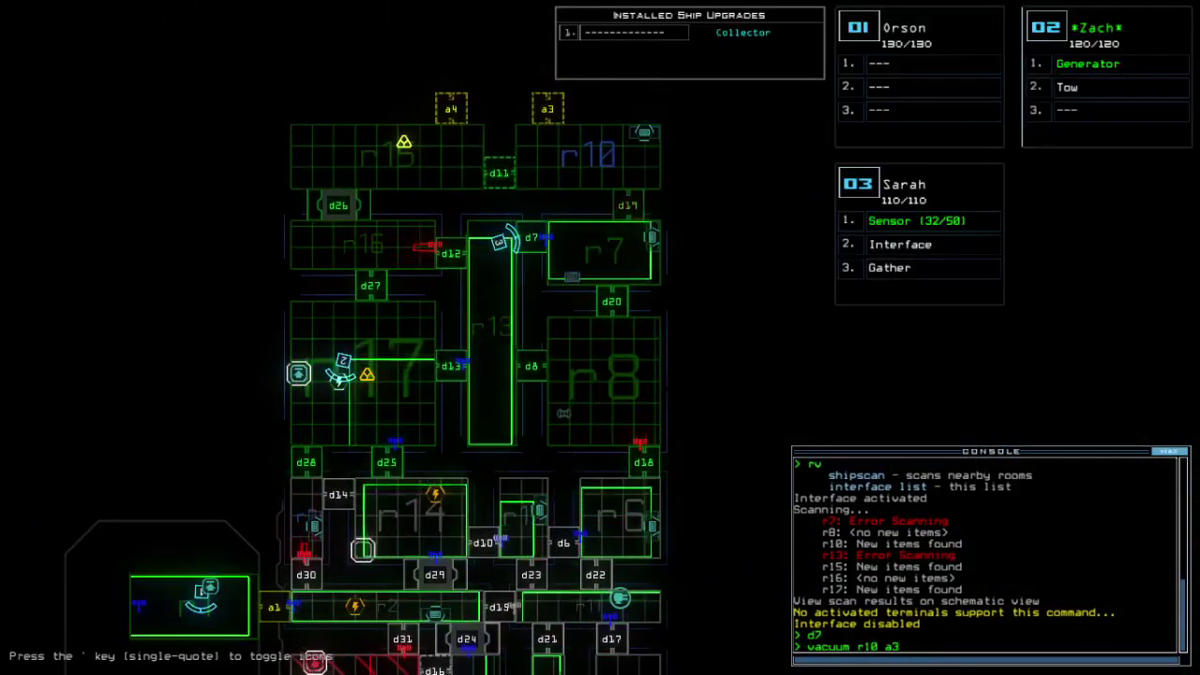
key("Return")
type("d11")
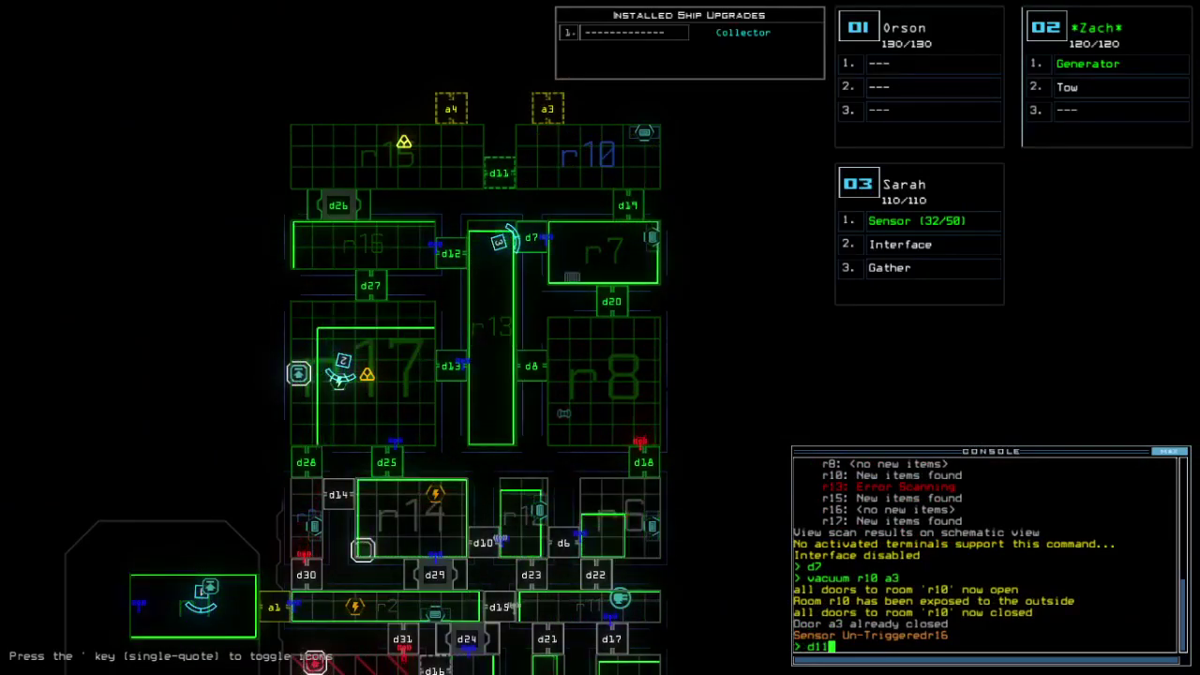
Toggle doors d11, d26, d12 and d11 again, then vent room r10 through airlock a3.
key("Return")
type("d2")
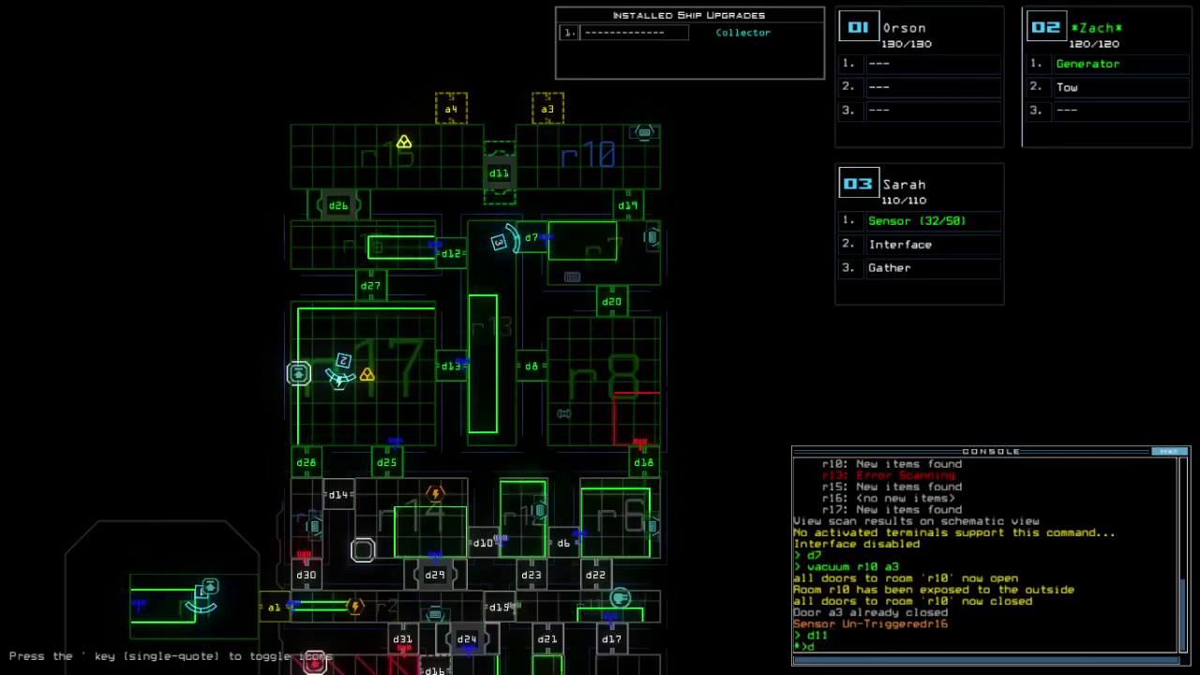
type("6")
key("Return")
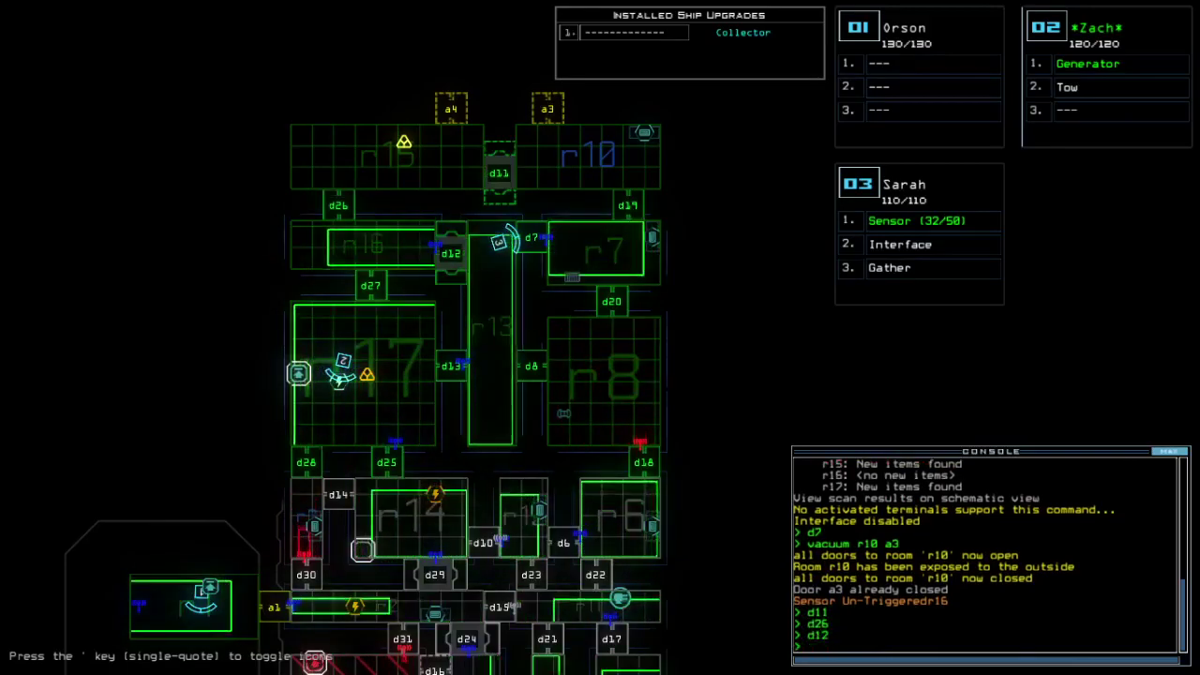
key("Return")
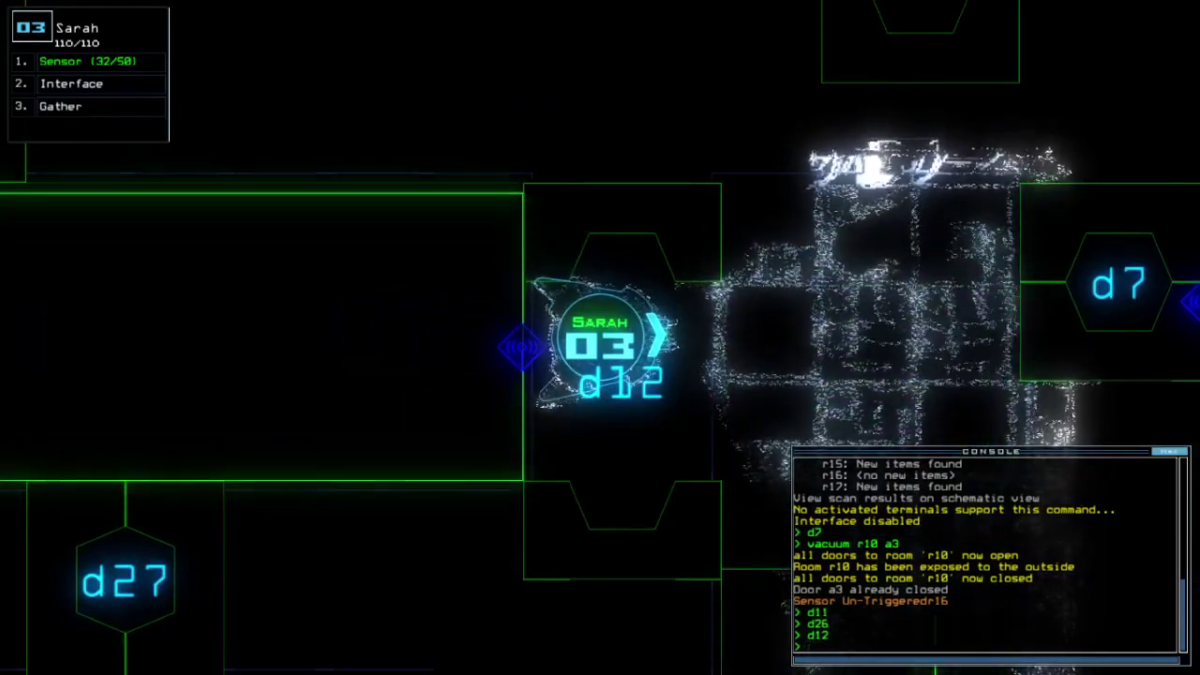
key("space")
type("d11")
key("Return")
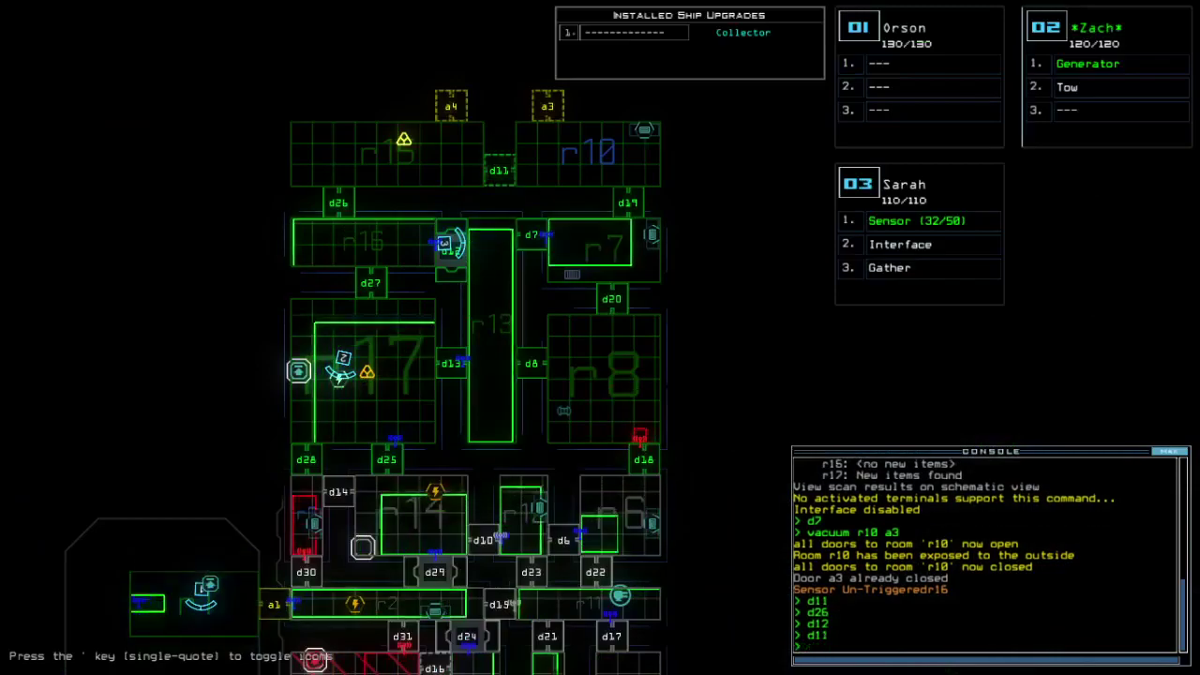
type("a3")
key("Return")
type("d1")
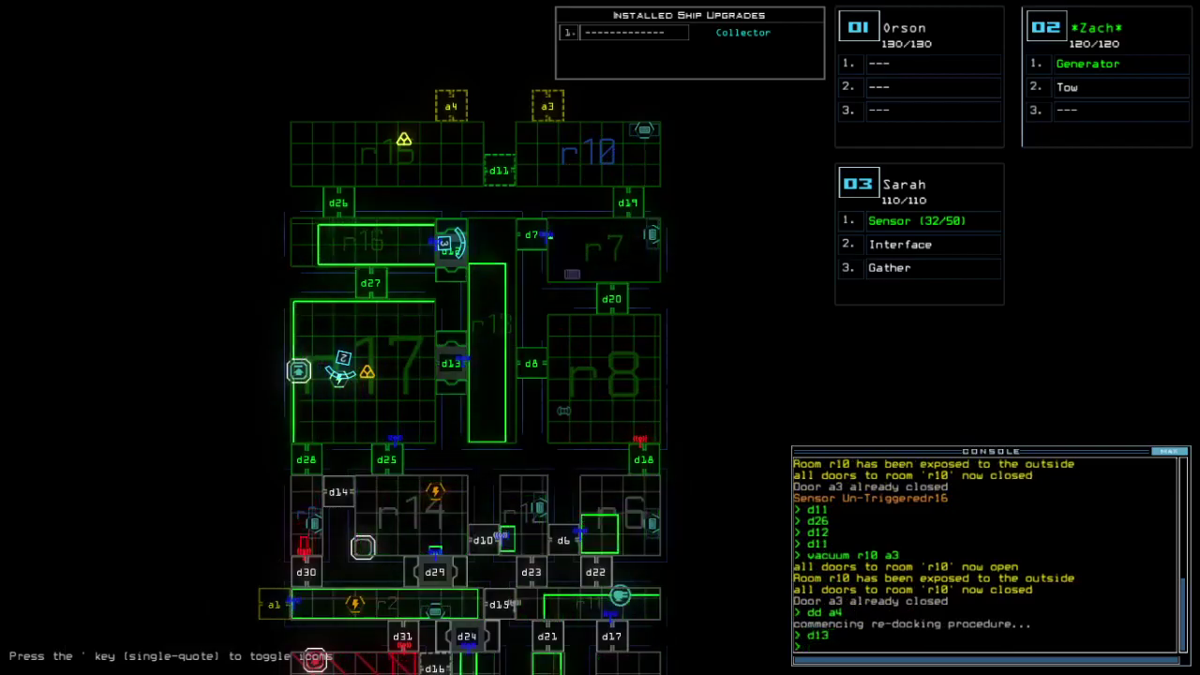
Open door d27, move drone 02 through it, and reactivate the generator.
key("space")
key("space")
type("d27")
key("Return")
key("space")
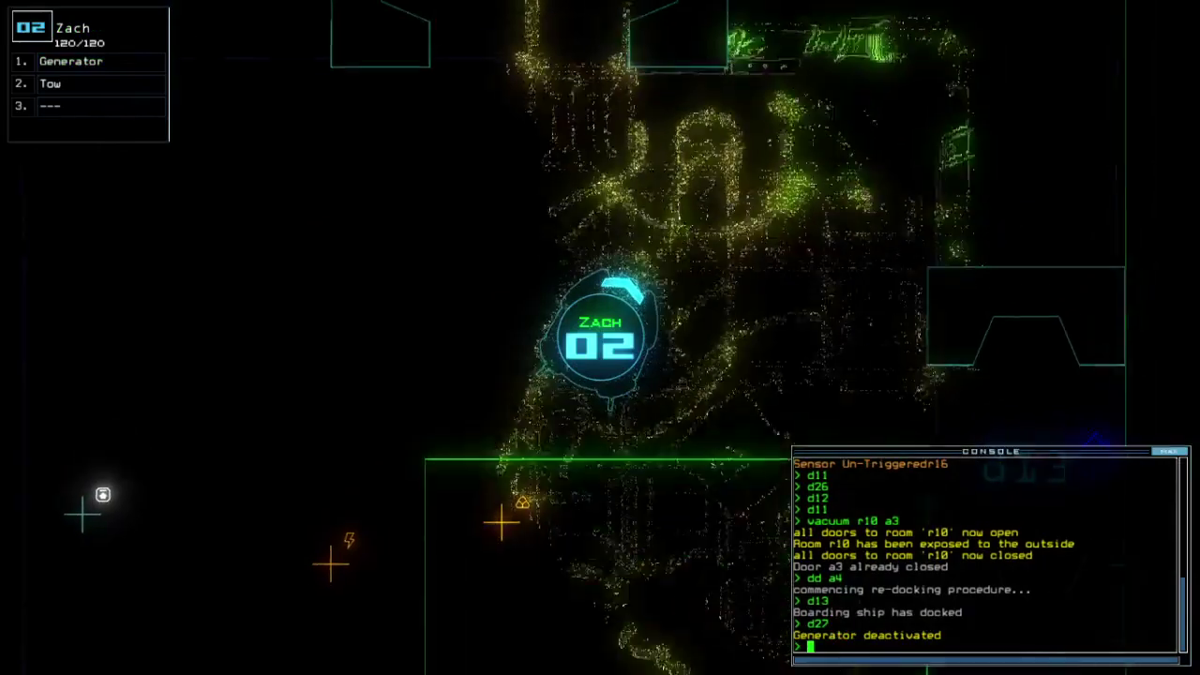
key("Up")
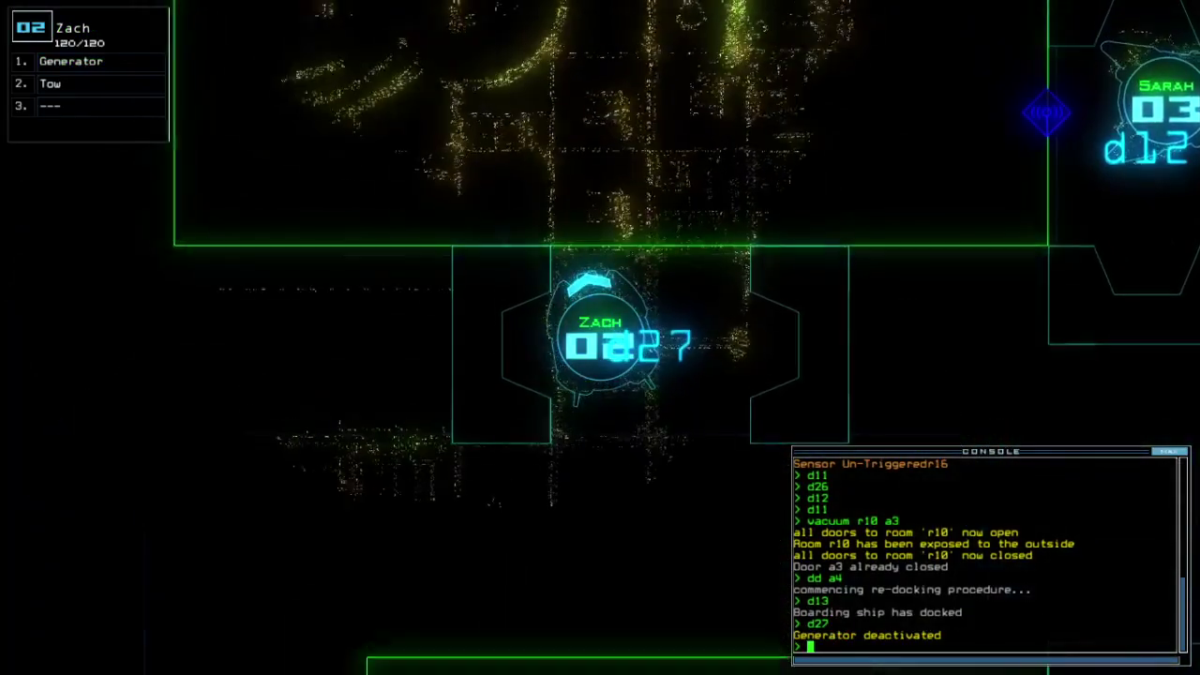
key("space")
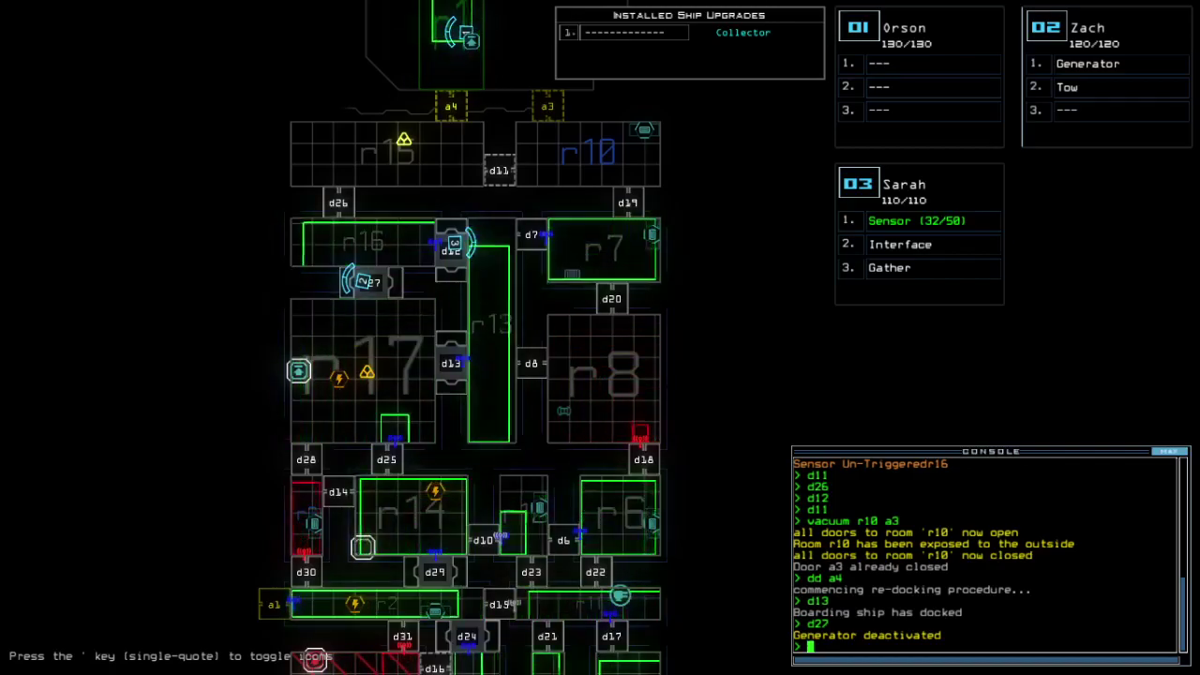
key("2")
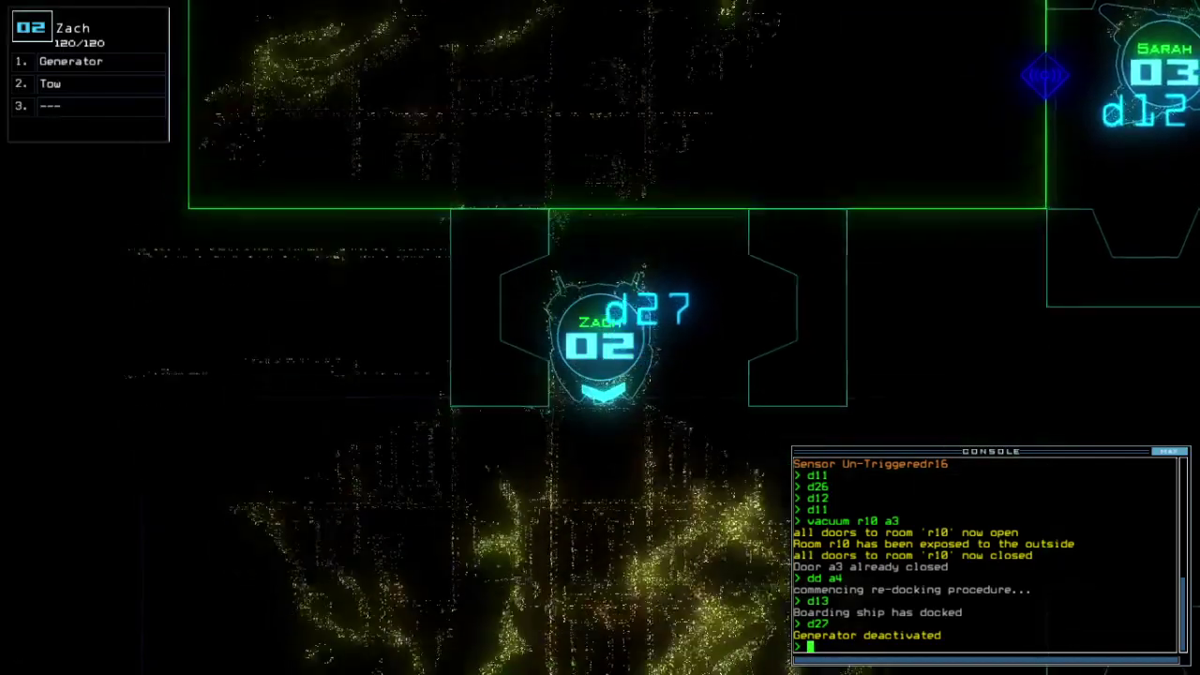
type("g")
key("Return")
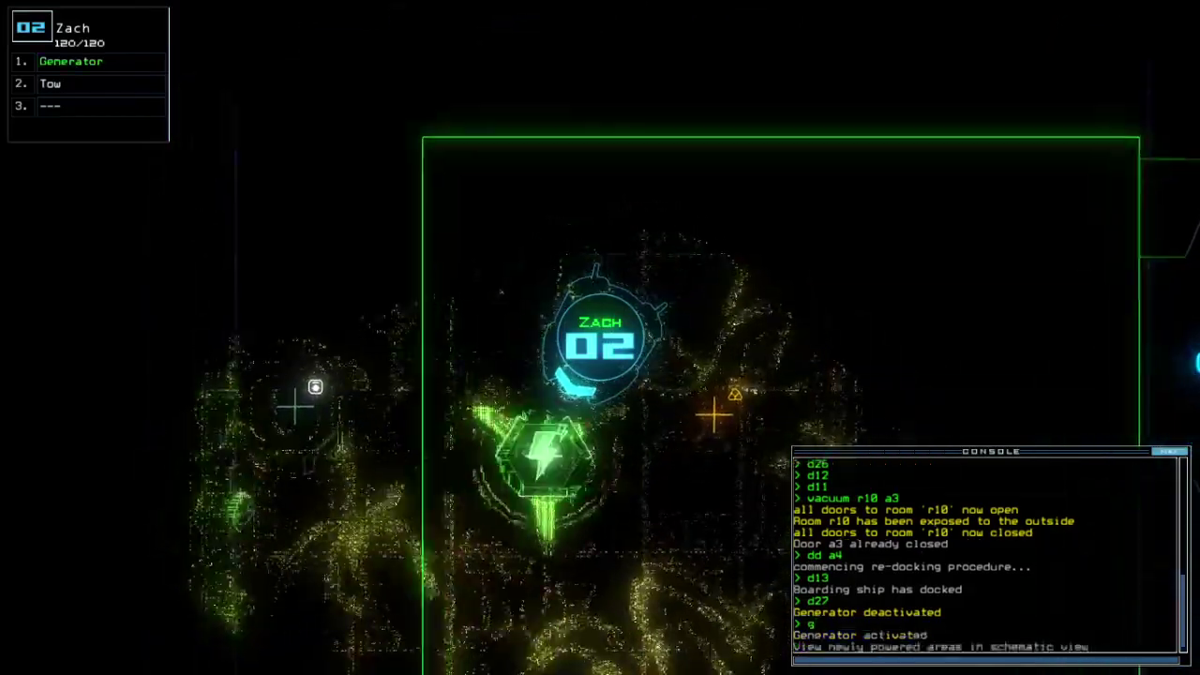
Steer drone 03 into the room, close three doors, toggle d26 and collect scrap.
key("3")
key("Down")
key("Down")
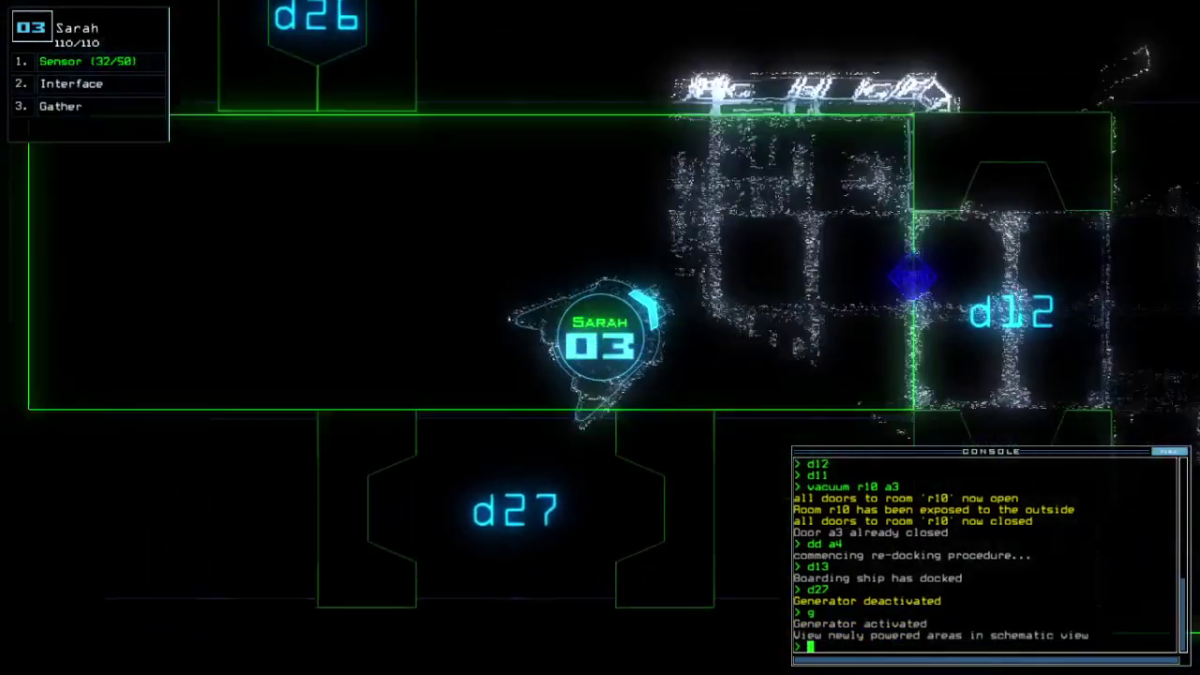
key("Up")
type("6")
key("Return")
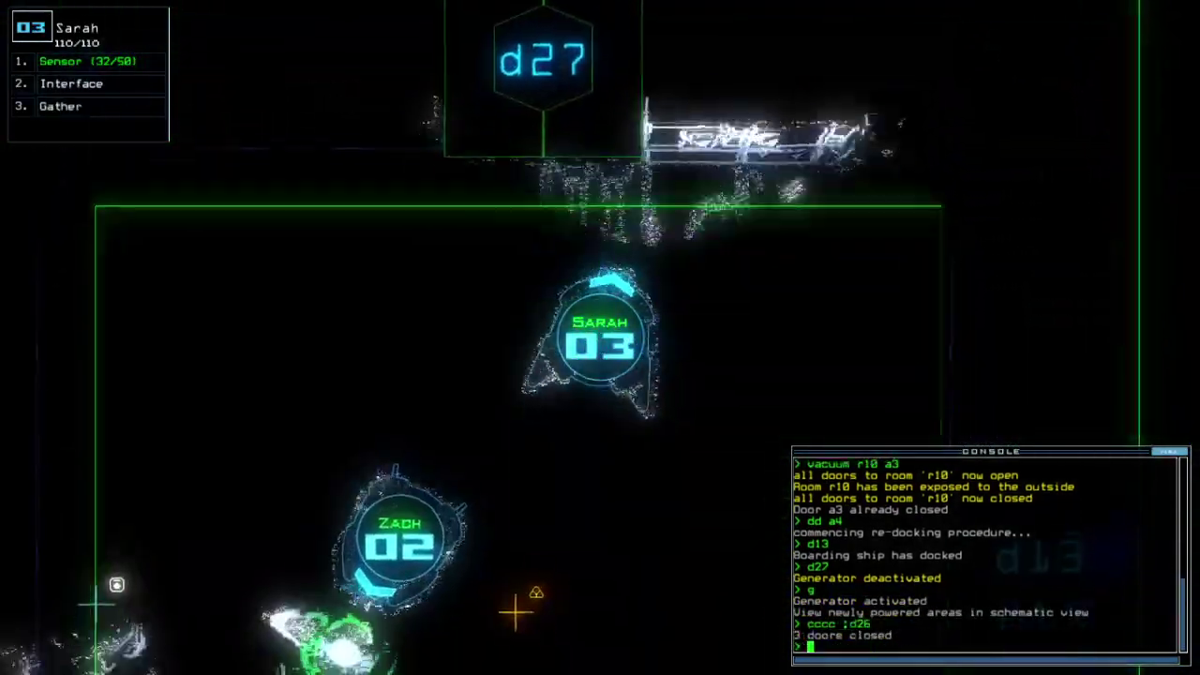
key("Down")
key("Down")
key("Return")
key("space")
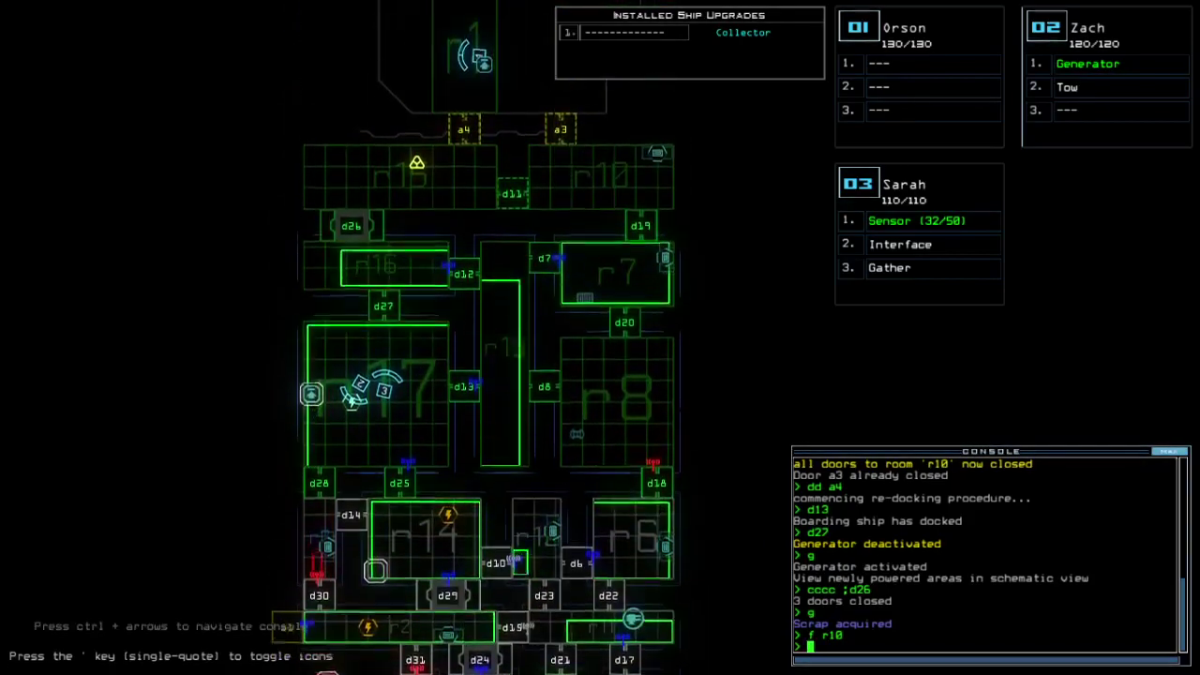
Open all doors to room r1 with 'arr', then close them again with 'ra'.
key("1")
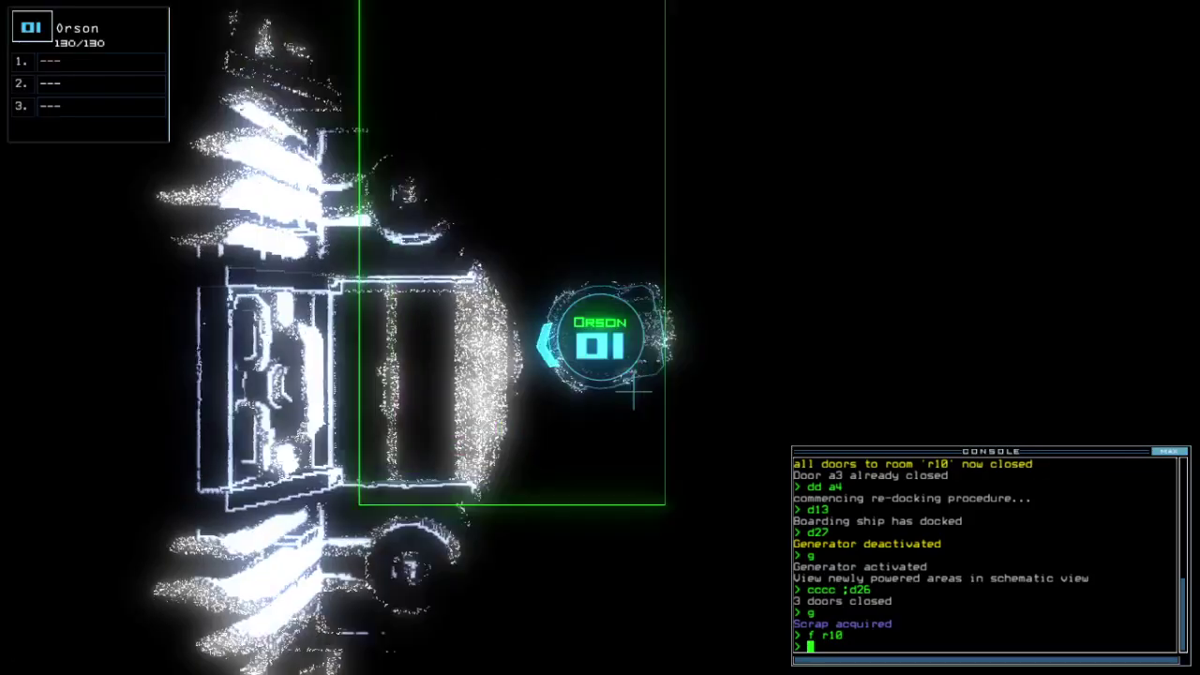
key("1")
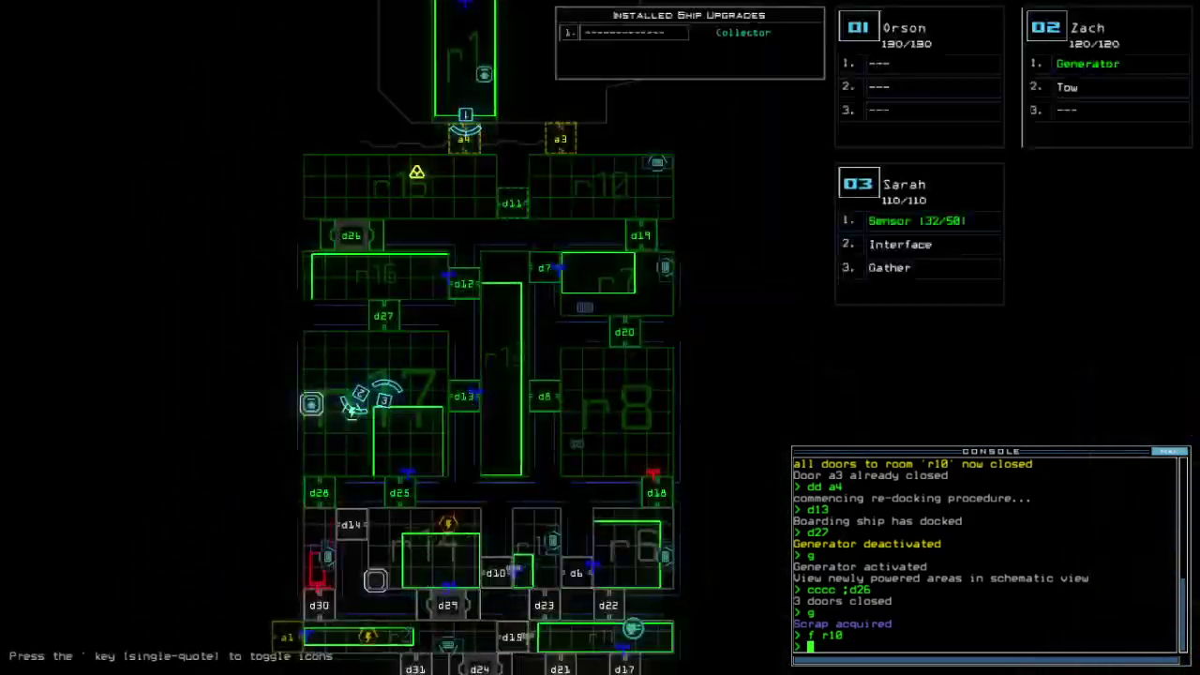
type("1")
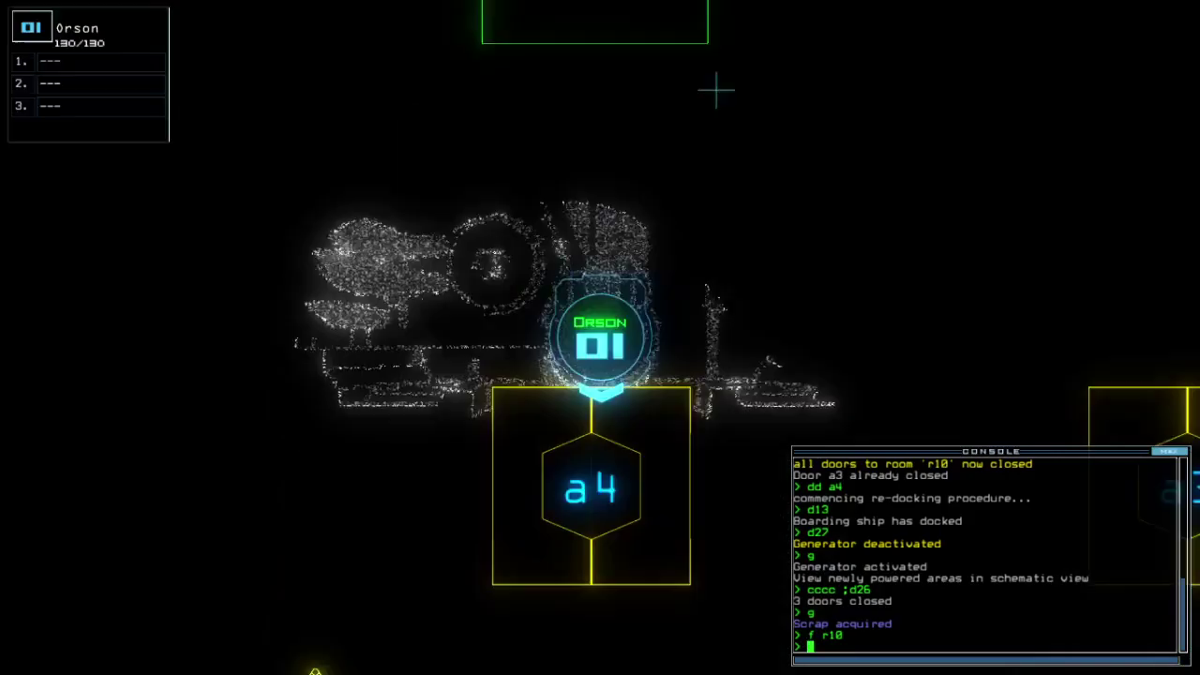
type("arr")
key("Return")
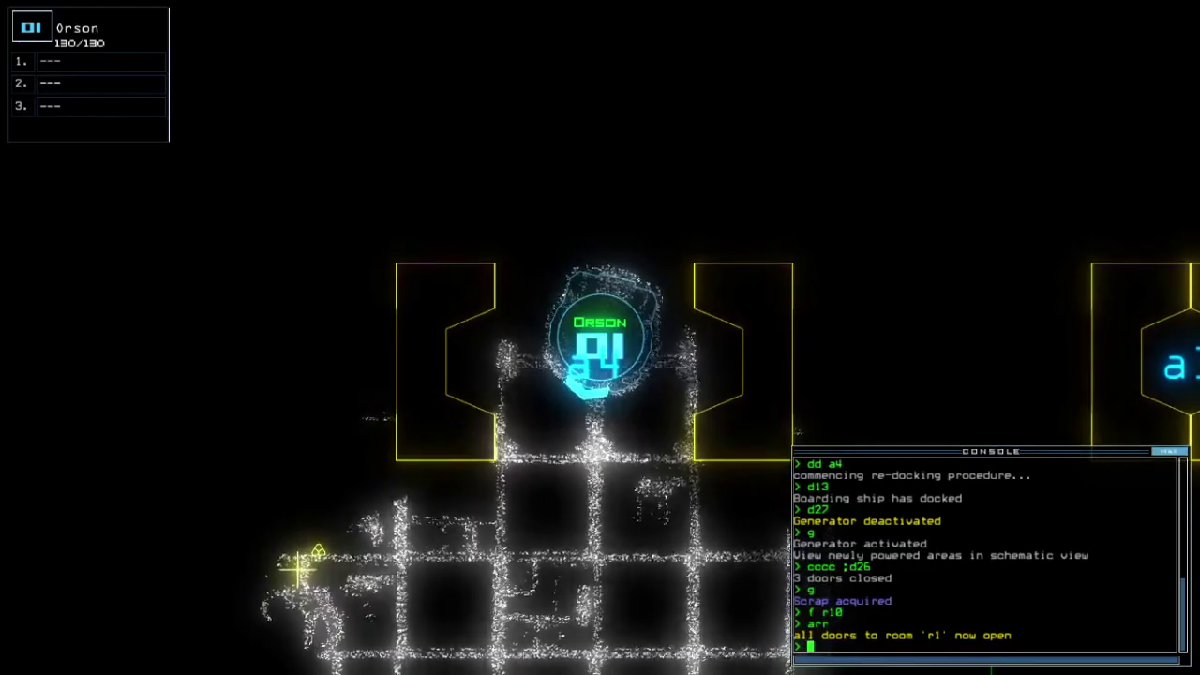
type("c r1")
key("Return")
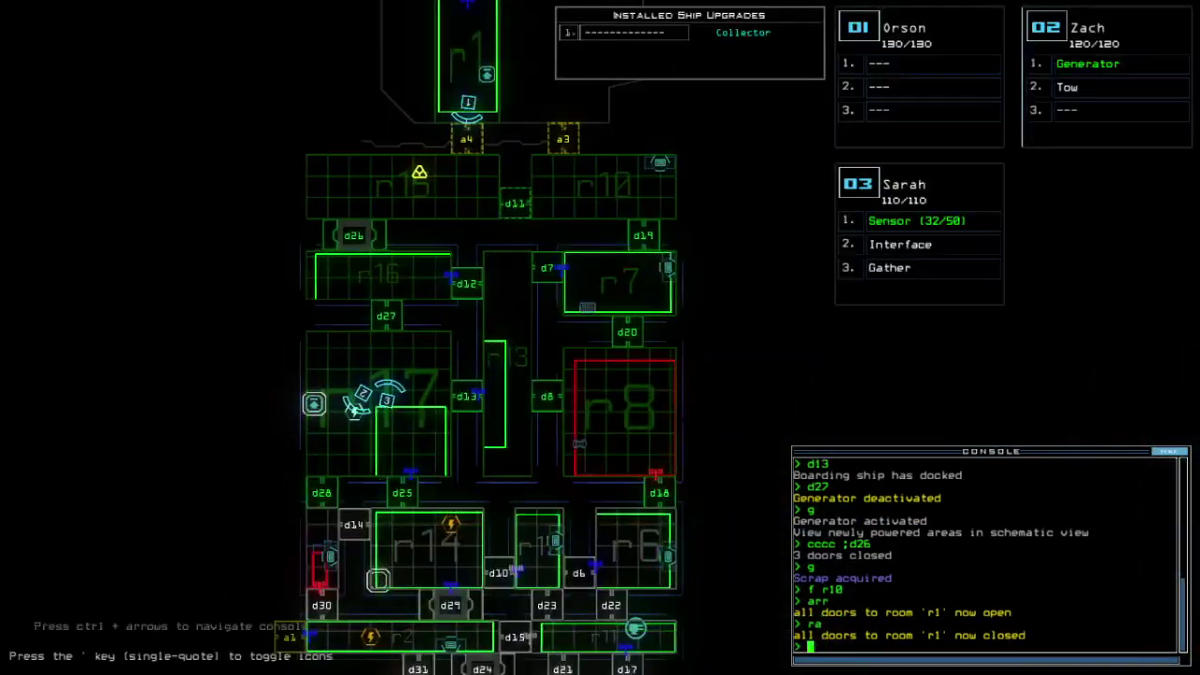
Toggle d27, reopen room r1's doors, send drones back, drop Sarah's sensor and gather scrap.
key("space")
type("d27")
key("Return")
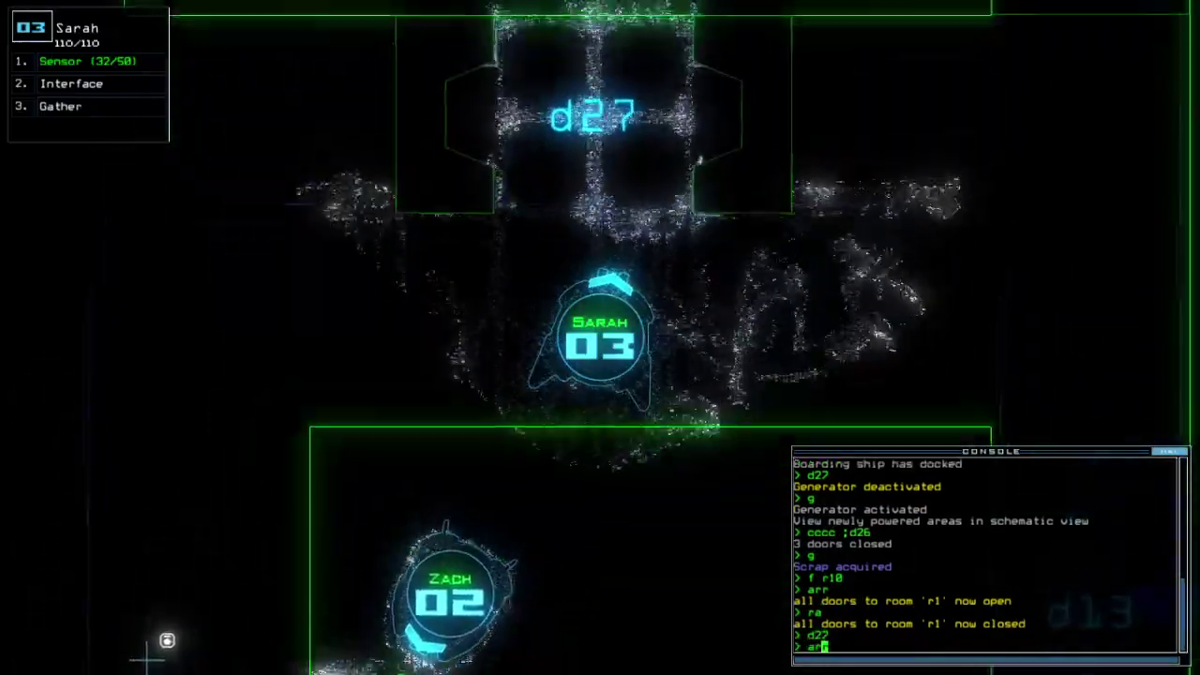
type("arr")
key("Return")
type("b a2")
key("Return")
type("back 2")
key("Return")
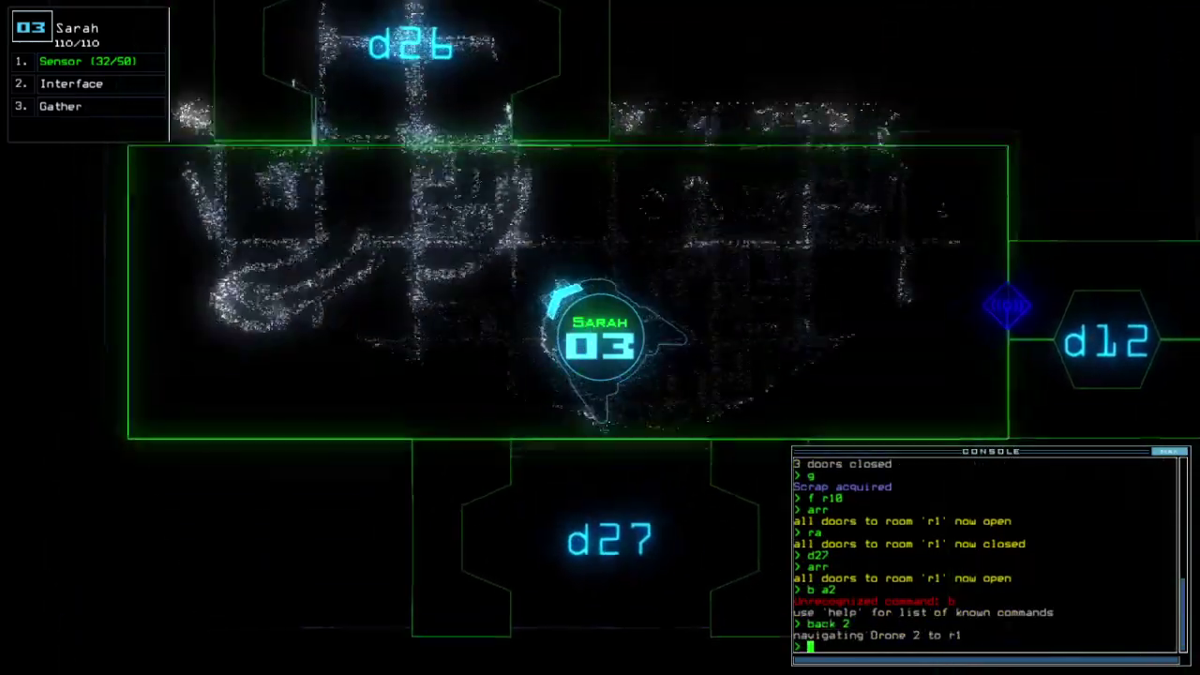
type("gs")
key("Return")
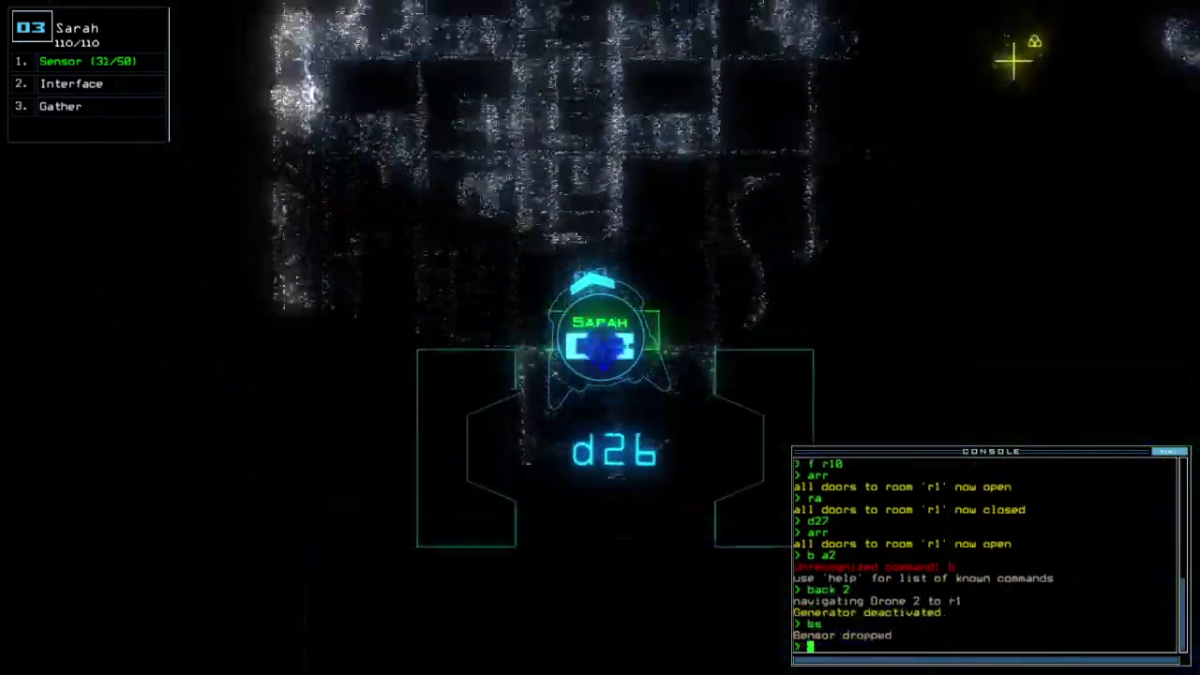
type("g")
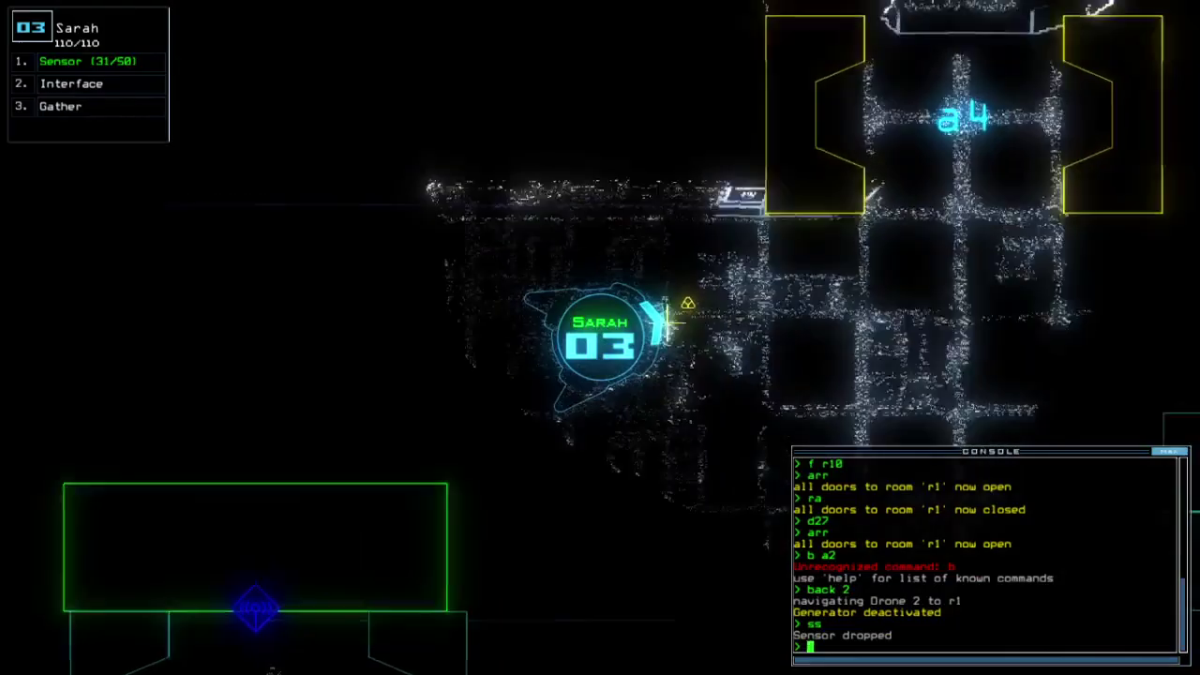
key("Return")
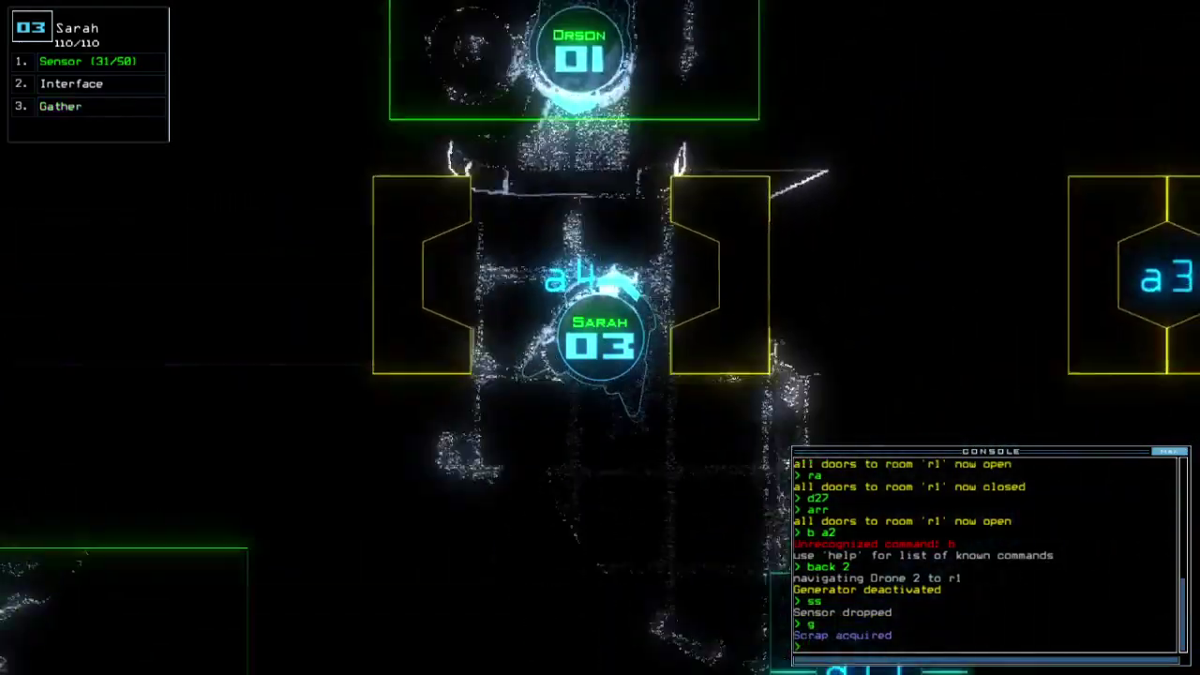
Follow Zach on camera and have him reactivate the generator.
key("1")
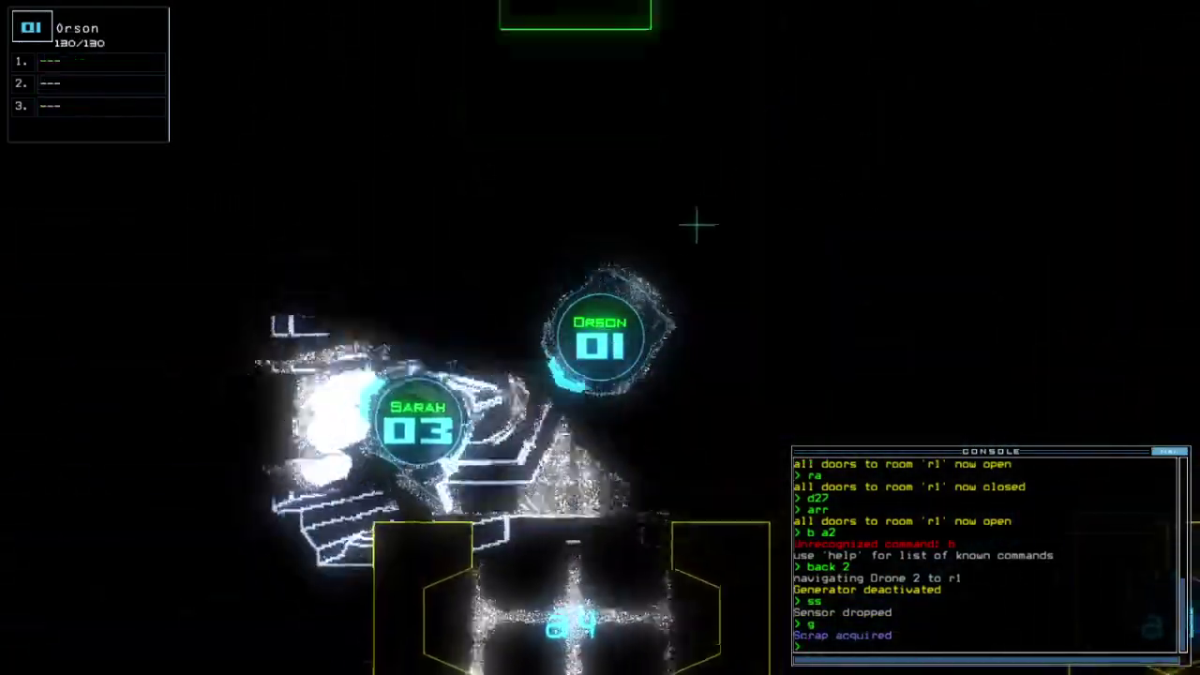
key("space")
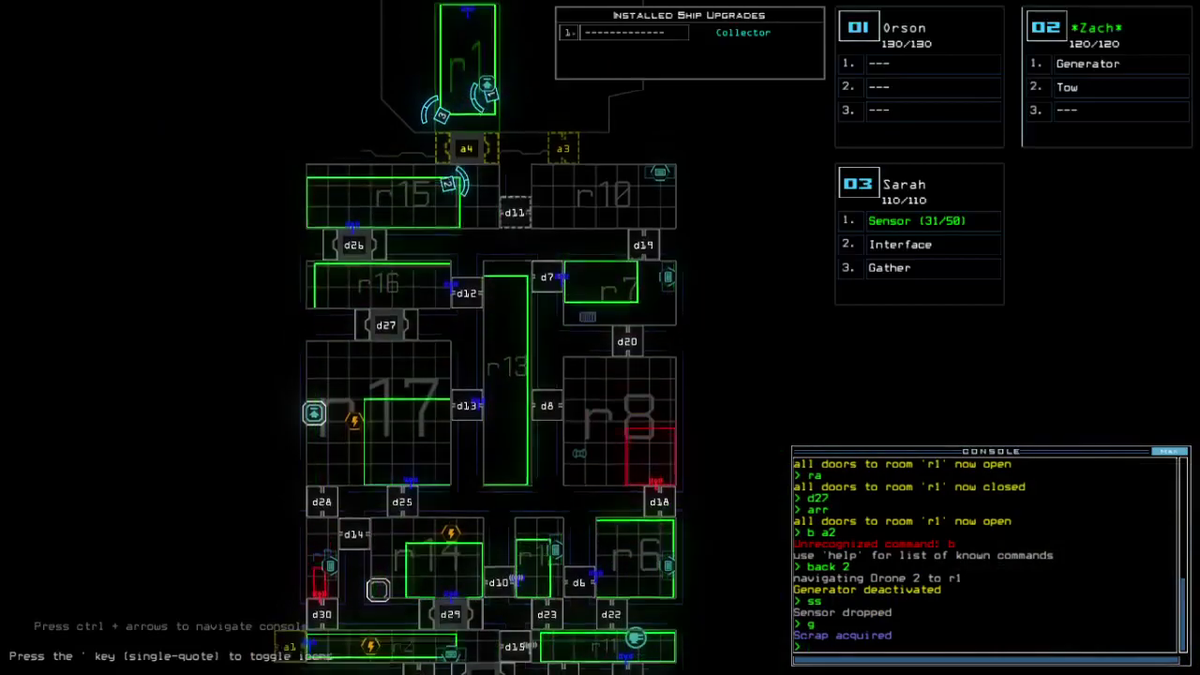
scroll(487, 375, "up", 2)
key("space")
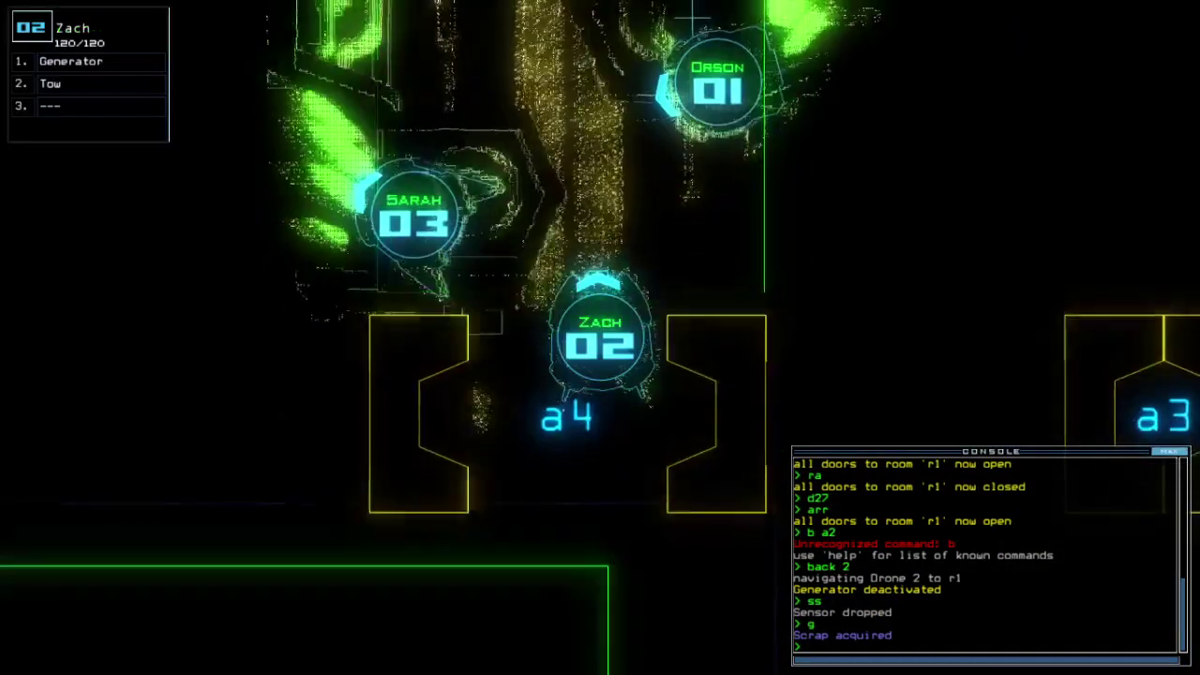
key("s")
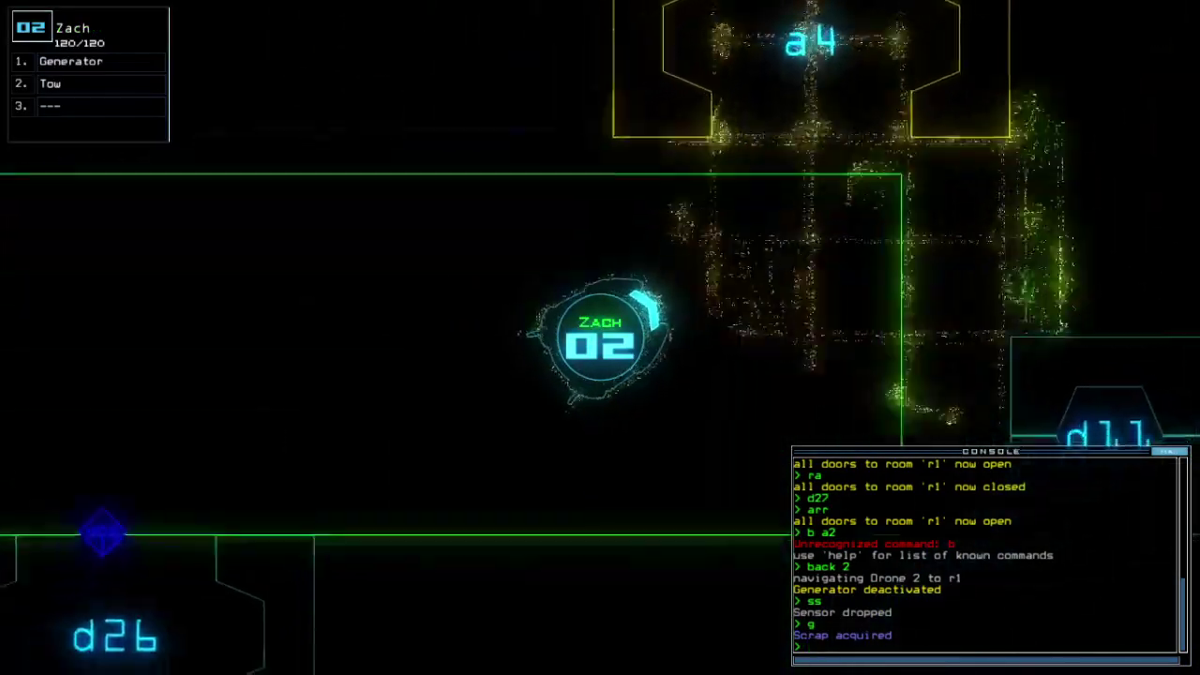
key("s")
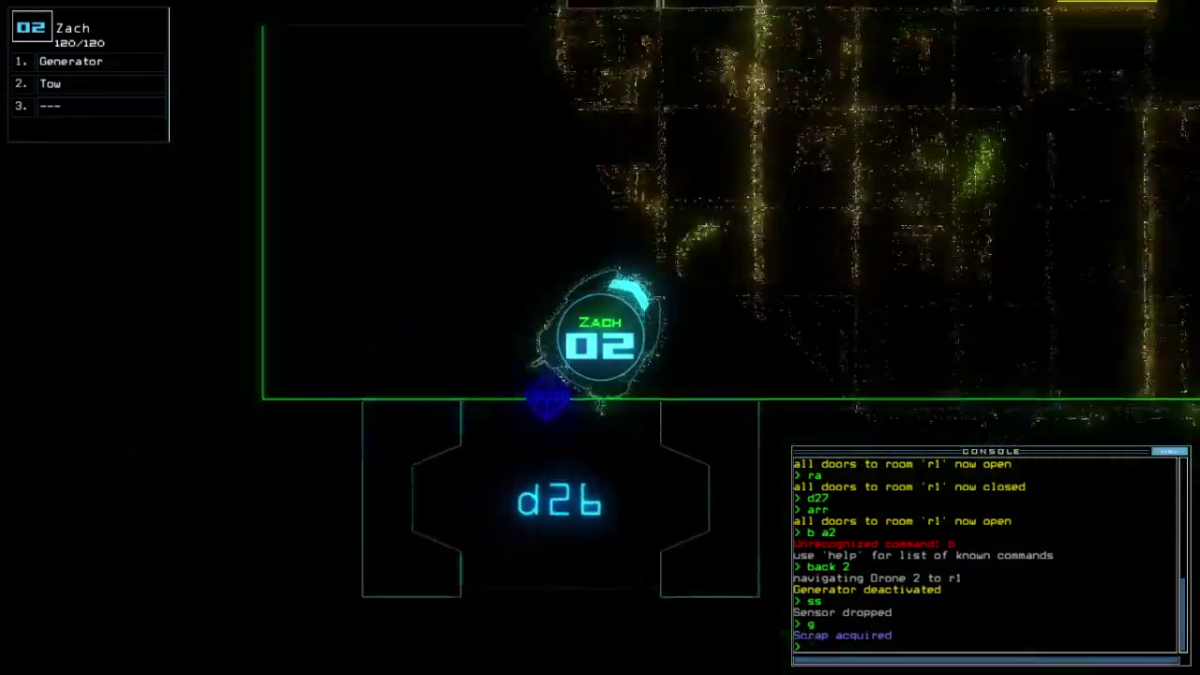
key("s")
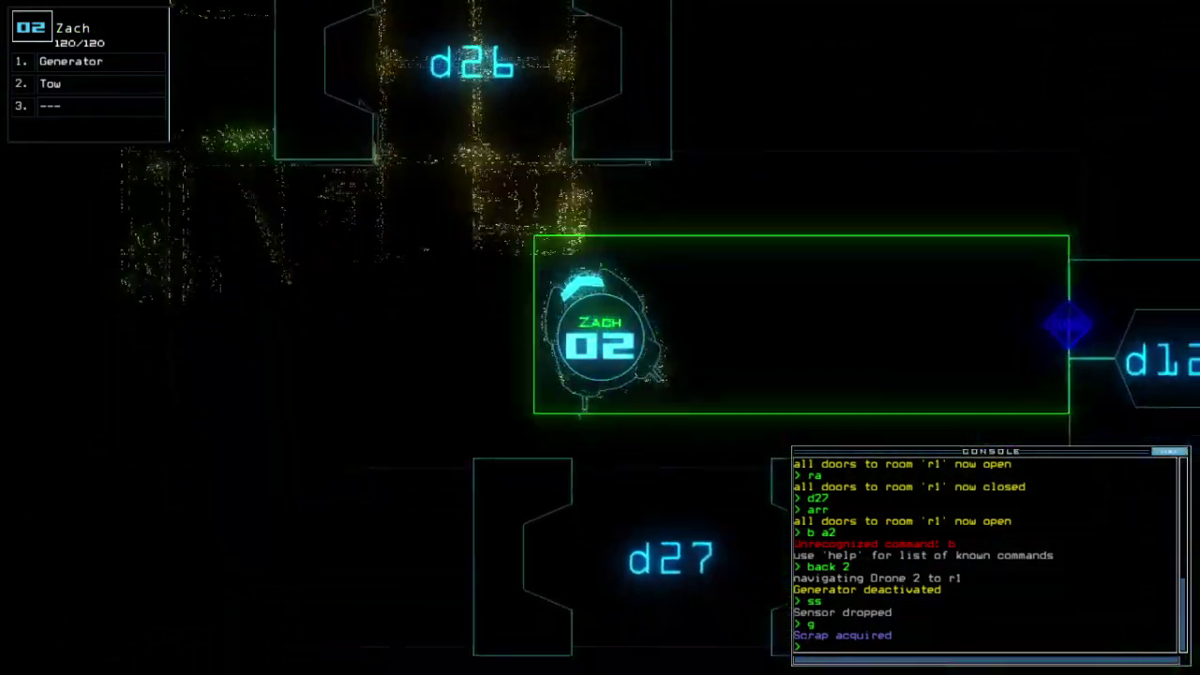
type("sge")
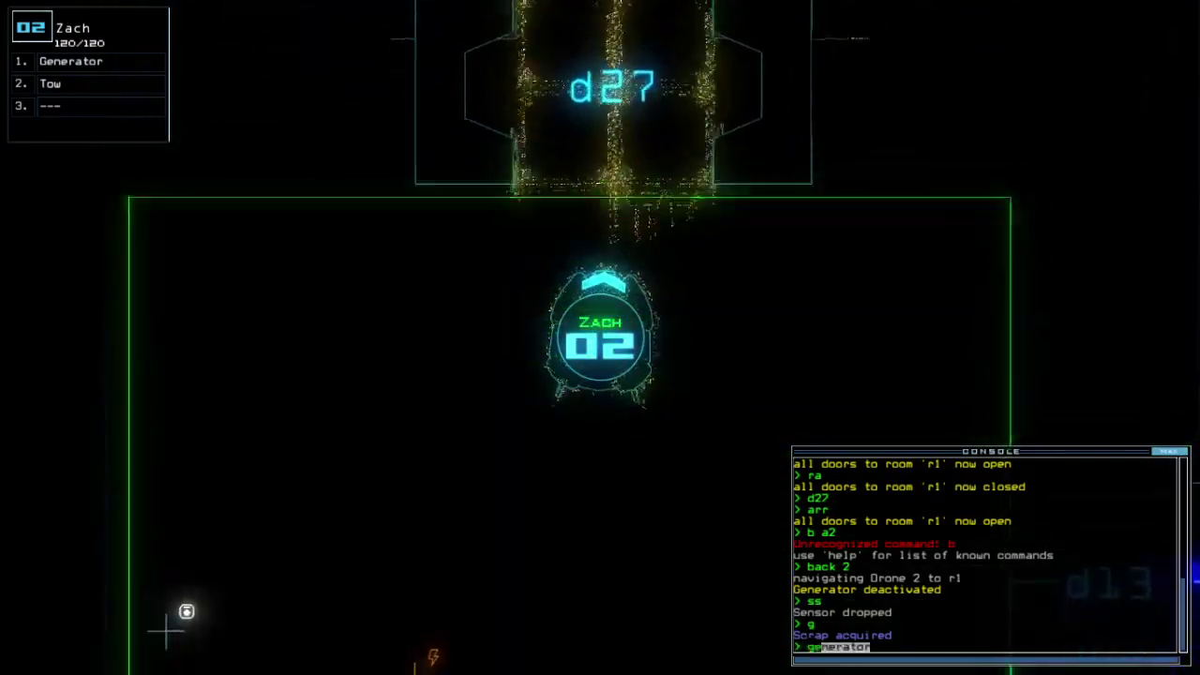
key("Return")
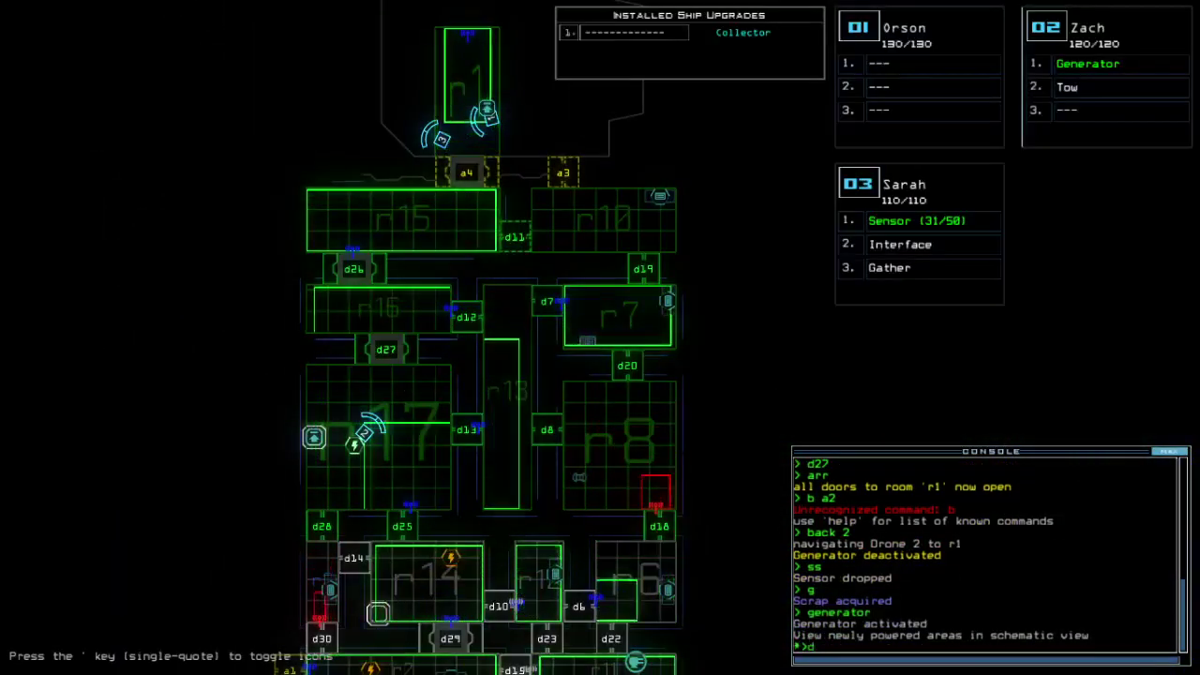
type("d19")
Open d19, d7 and airlock a3 to vent r10, r7 and r13, then close d7 and d19.
key("Return")
type("d2")
key("Return")
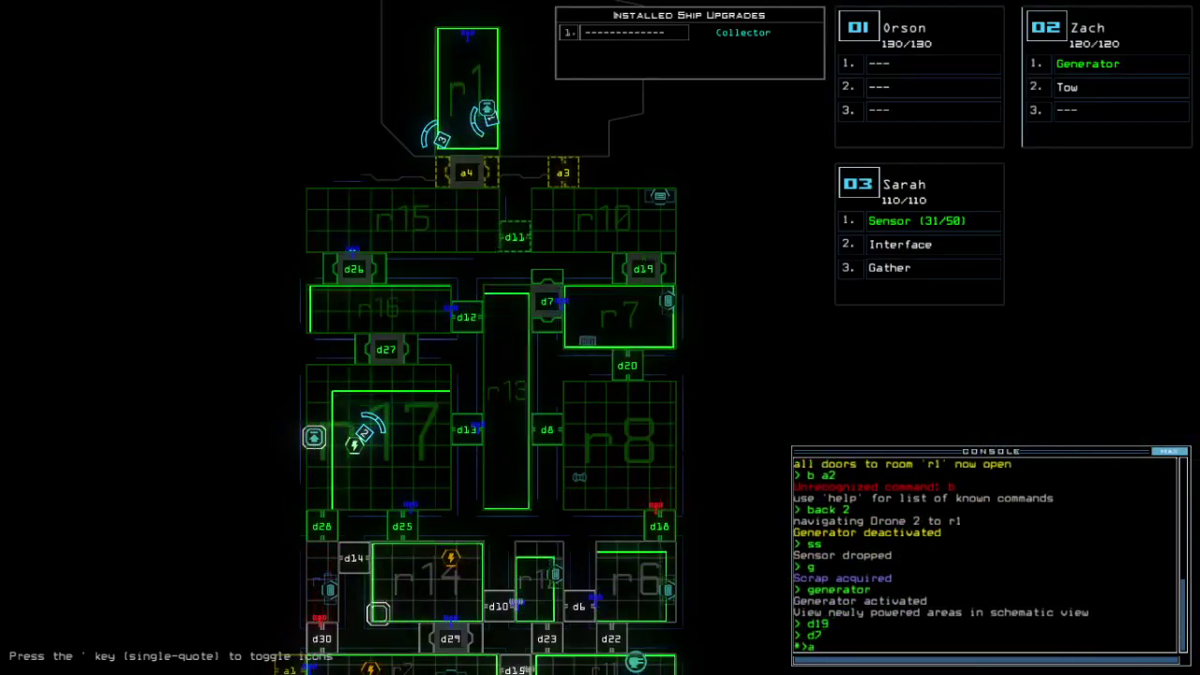
type("a3")
key("Return")
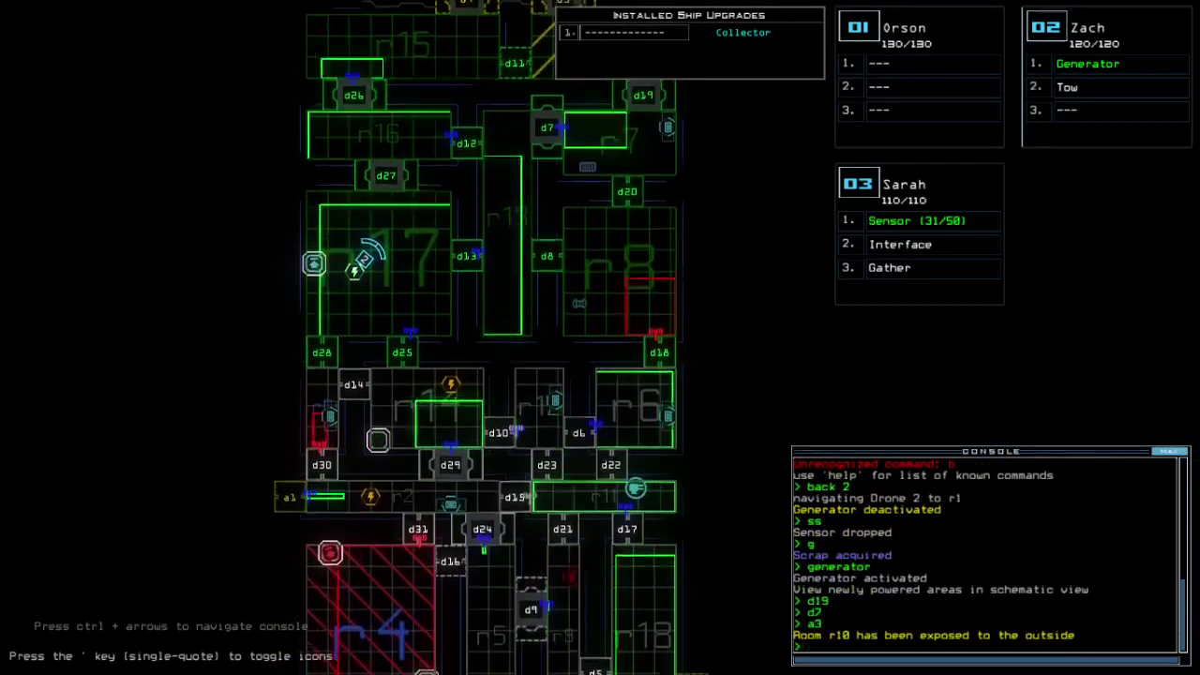
key("Up")
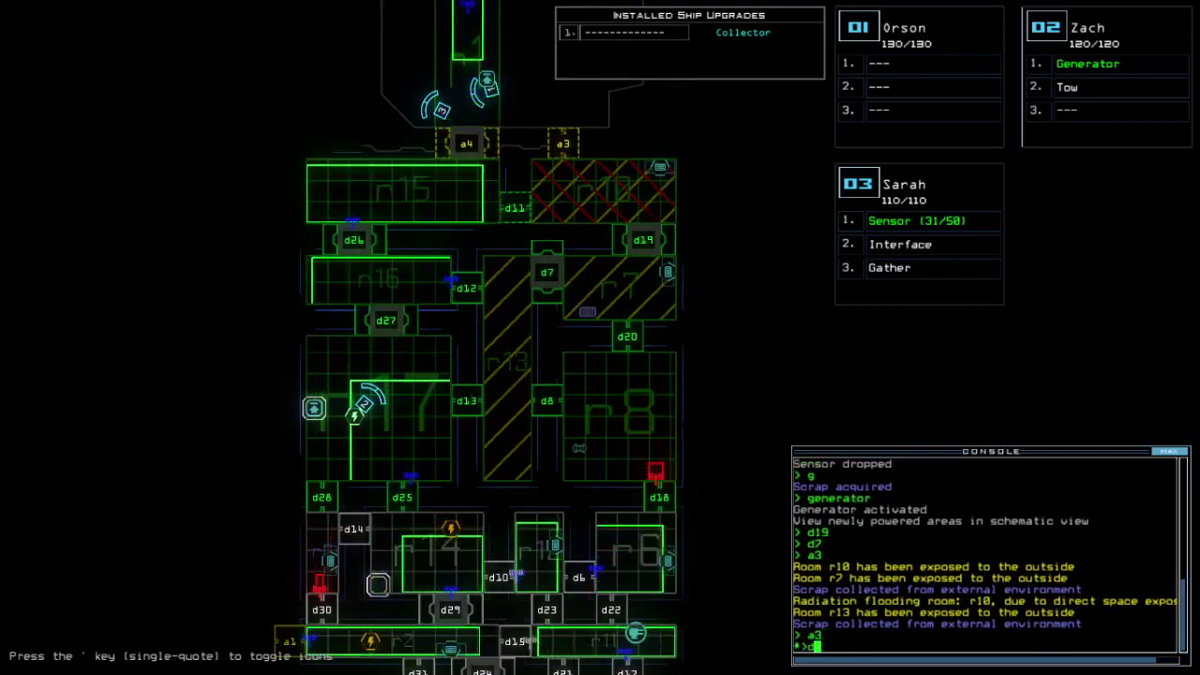
type("7")
key("Return")
type("9")
key("Return")
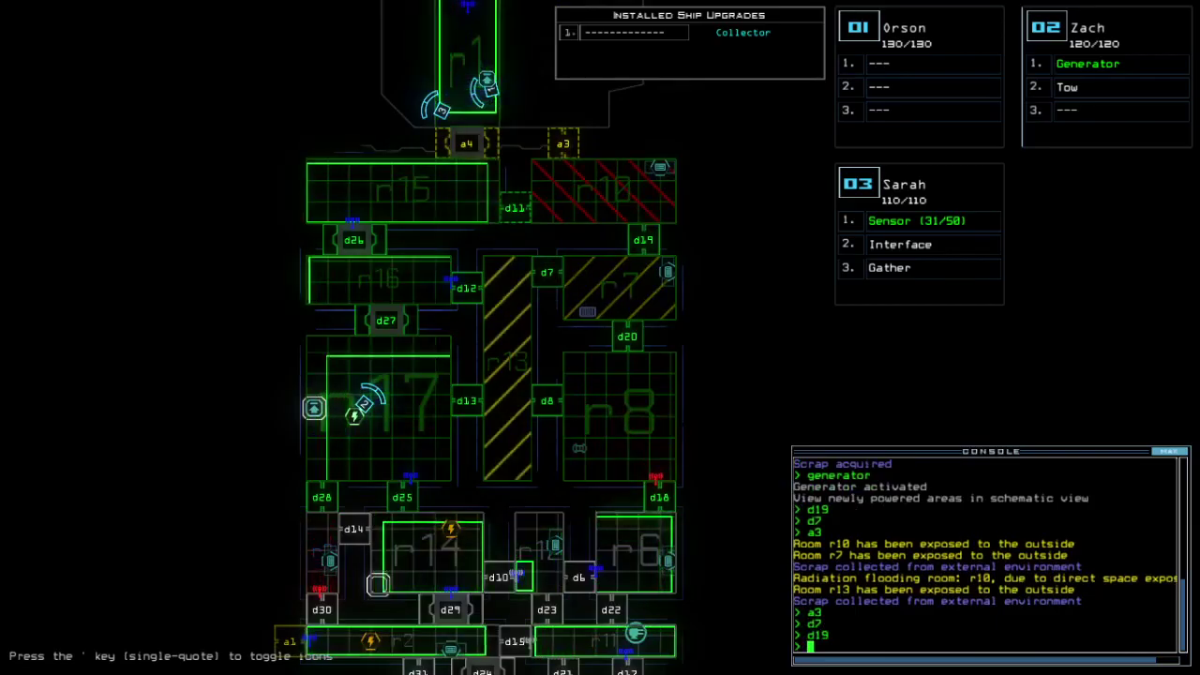
Drive Zach through d27, d26 and a4 into r1, then close r1's doors with 'ra'.
key("2")
key("Up")
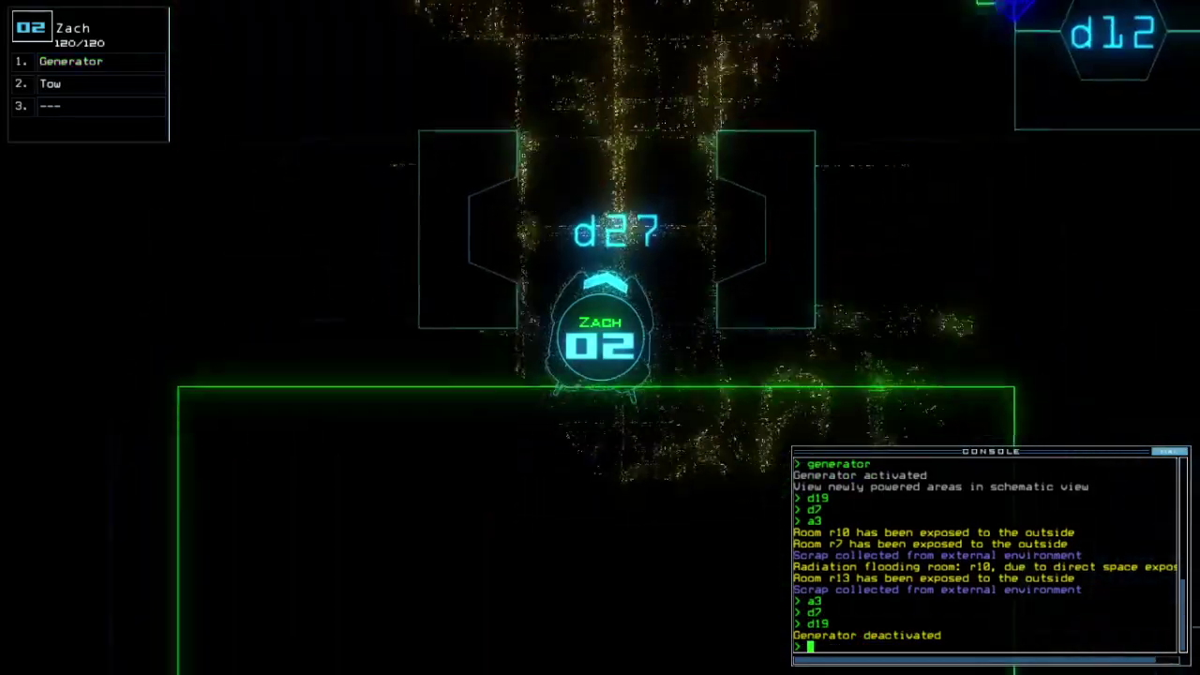
key("Up")
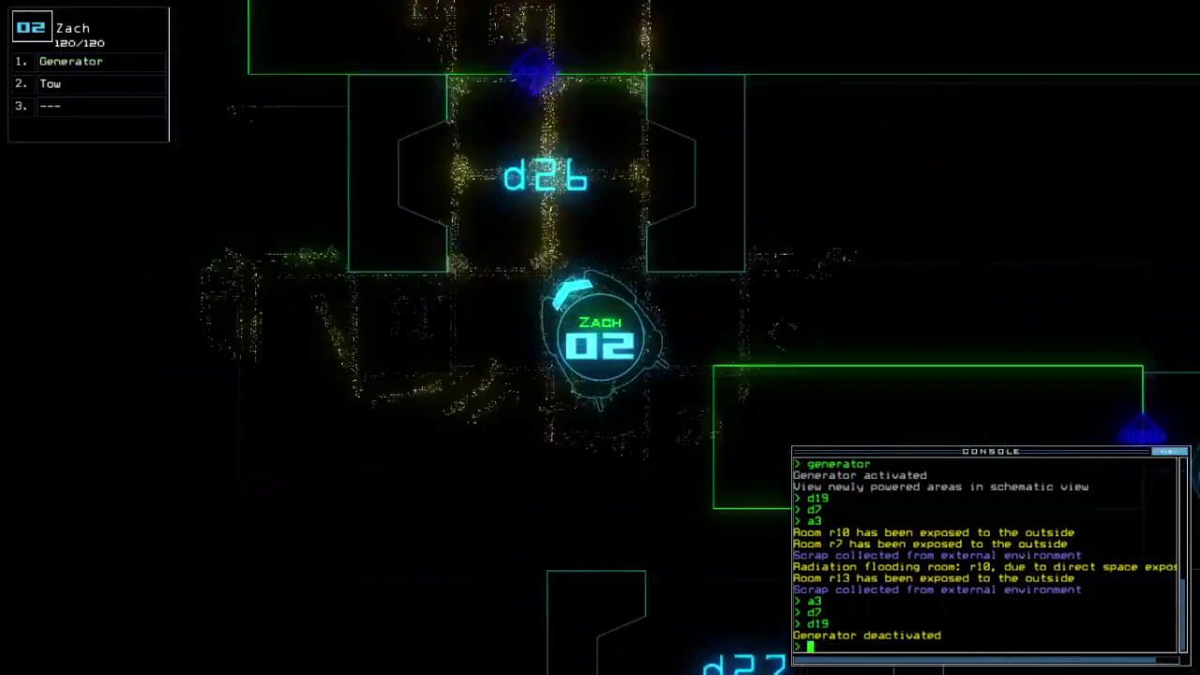
key("Up")
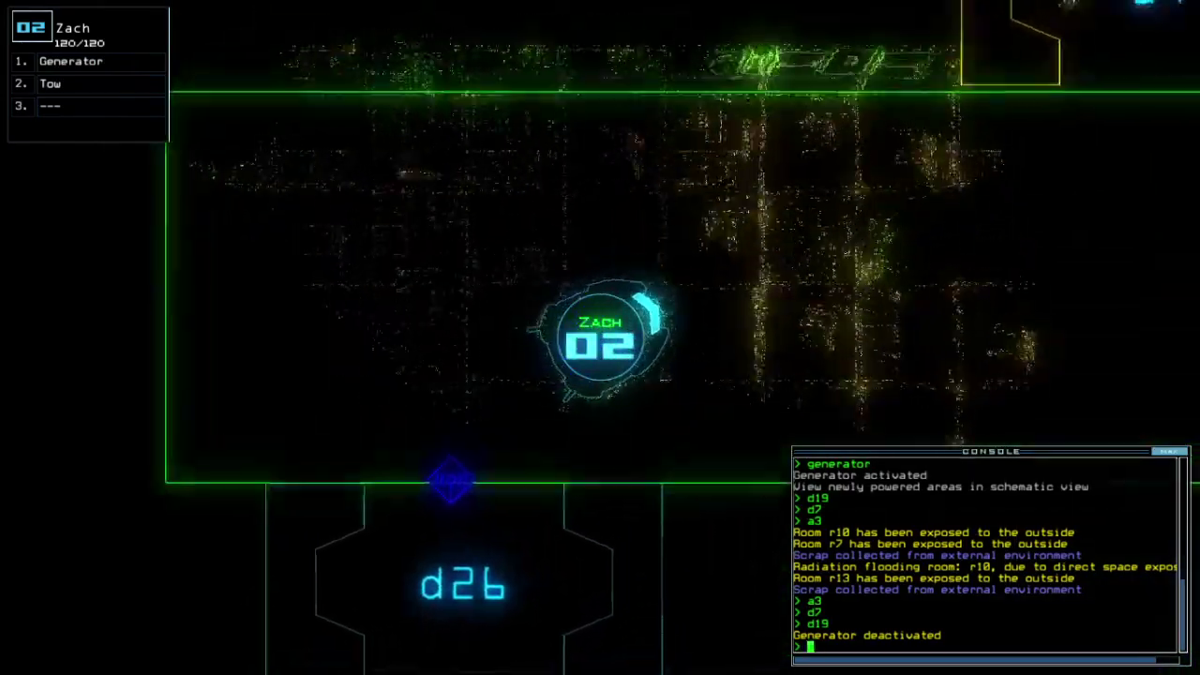
key("Up")
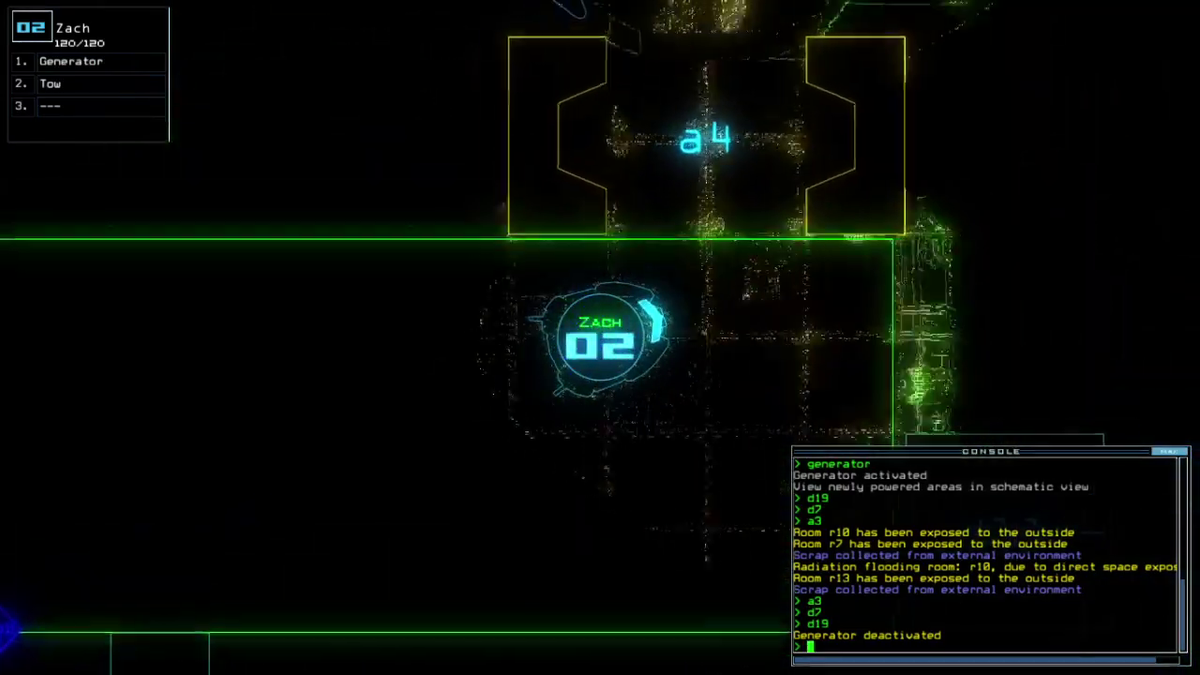
key("Up")
type("r1")
key("Return")
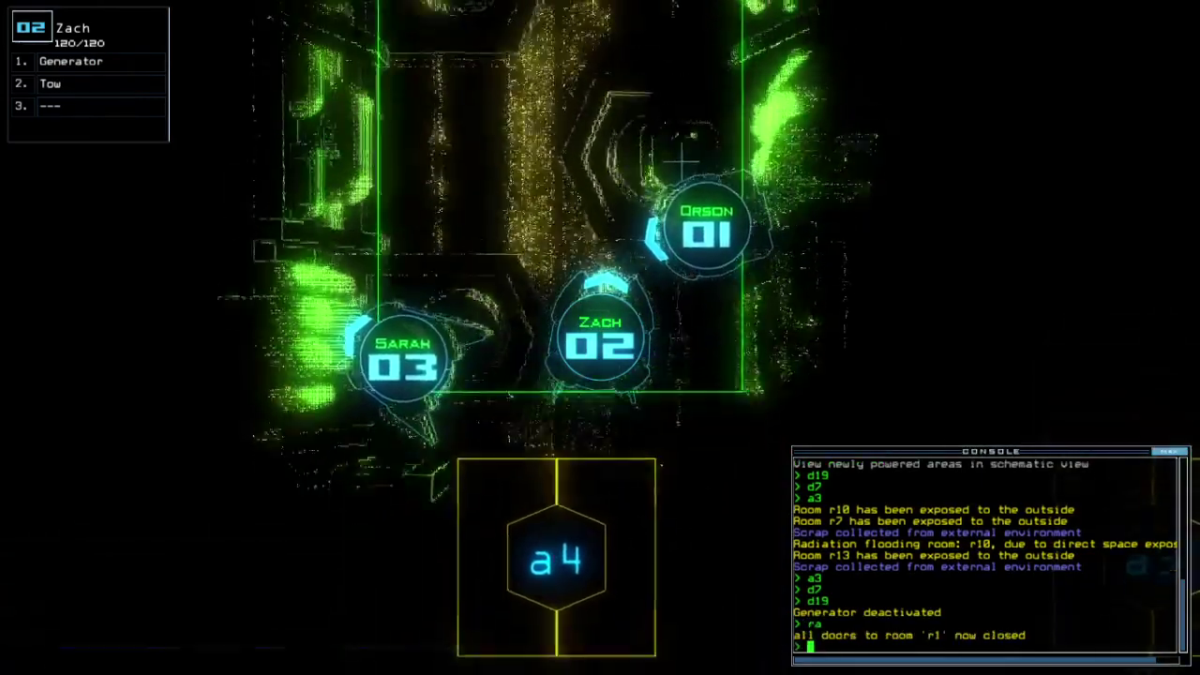
key("Up")
type("d")
key("space")
key("space")
key("space")
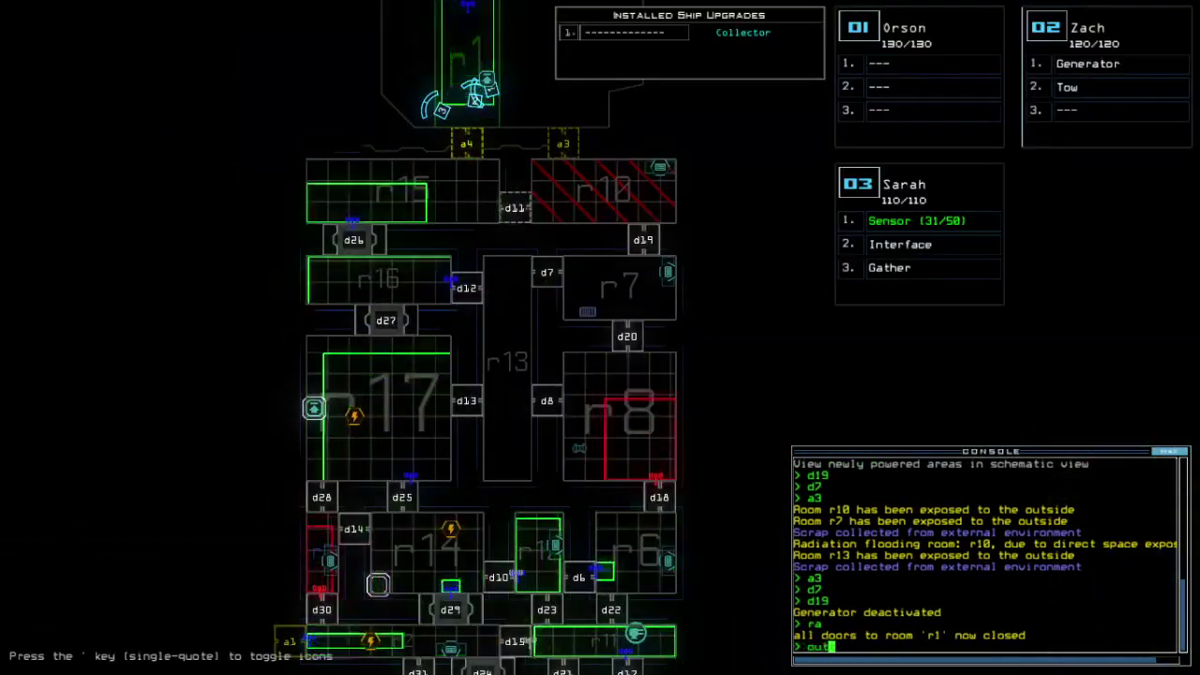
Enter 'out' to end the mission and accept the 1040-point Daily Challenge score.
key("Return")
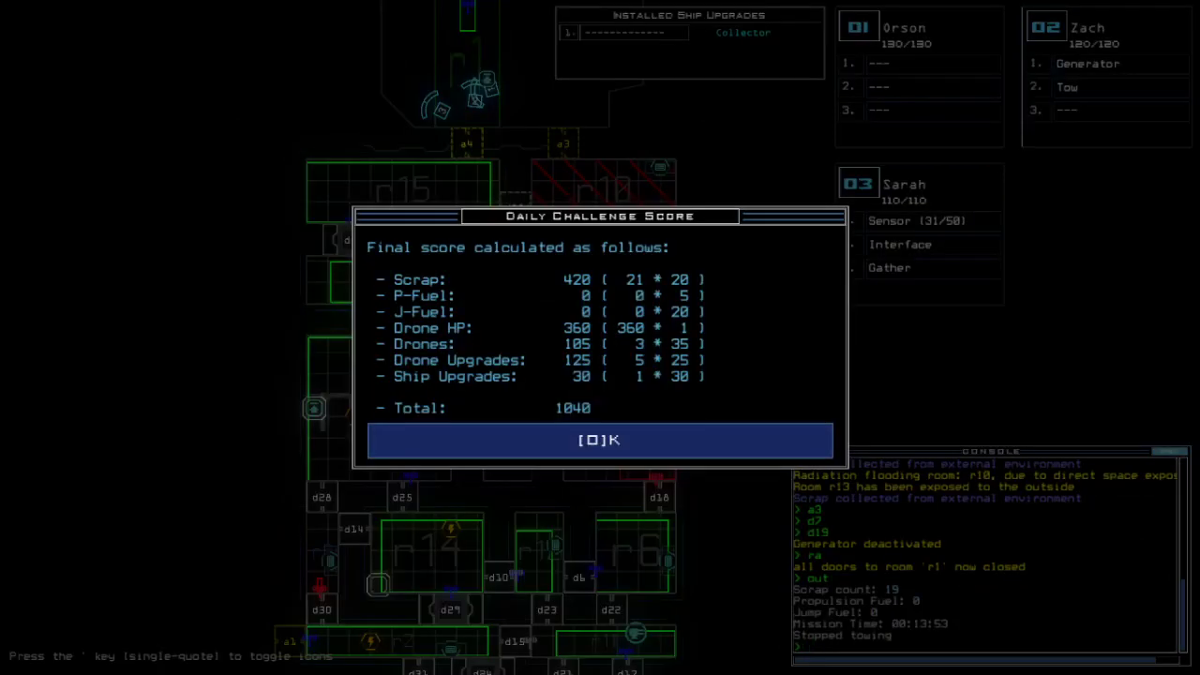
key("o")
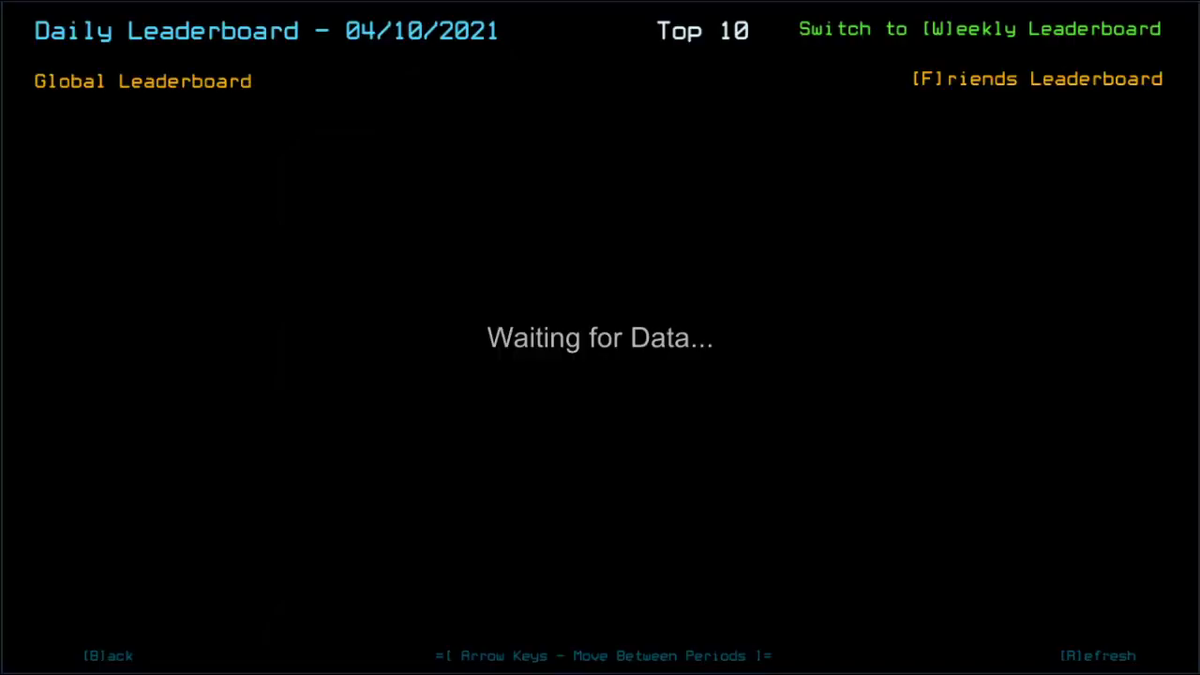